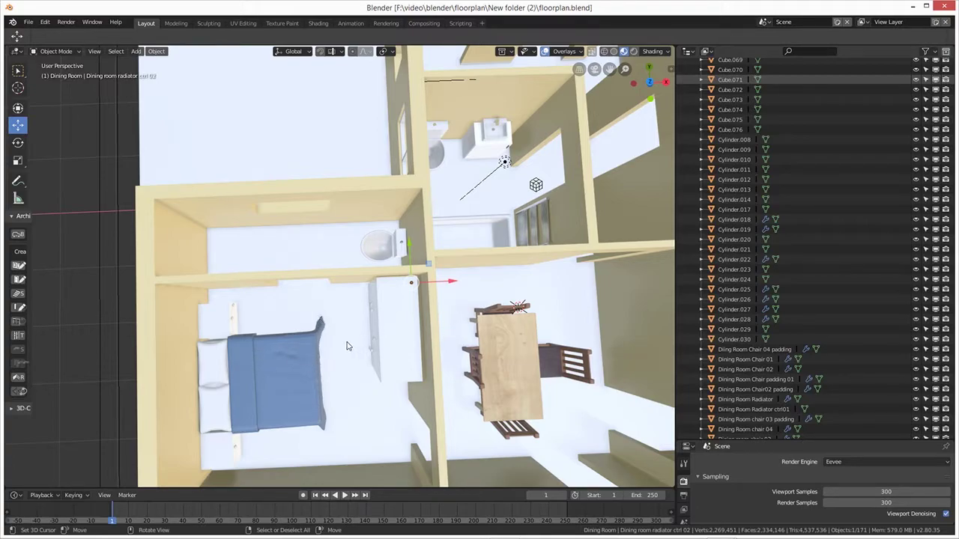
Add a cube mesh and move it into the narrow toilet room next to the bedroom
middle_click_drag(350, 357, 345, 364)
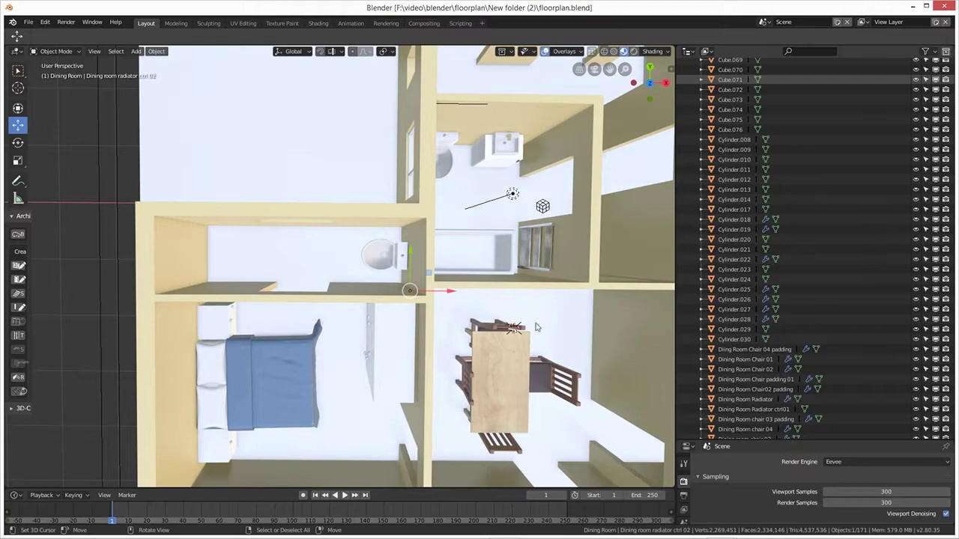
middle_click_drag(252, 321, 370, 315, "shift")
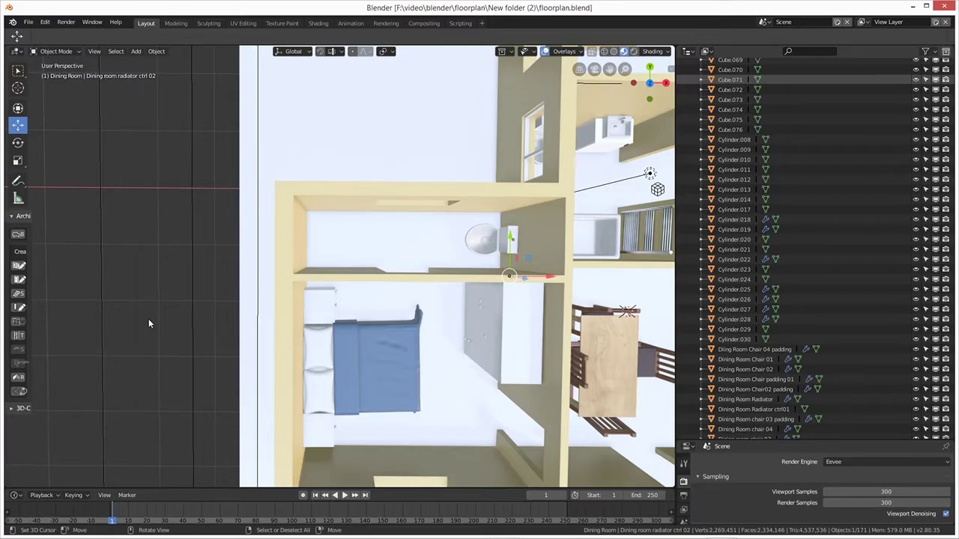
key("shift+a")
mouse_move(147, 320)
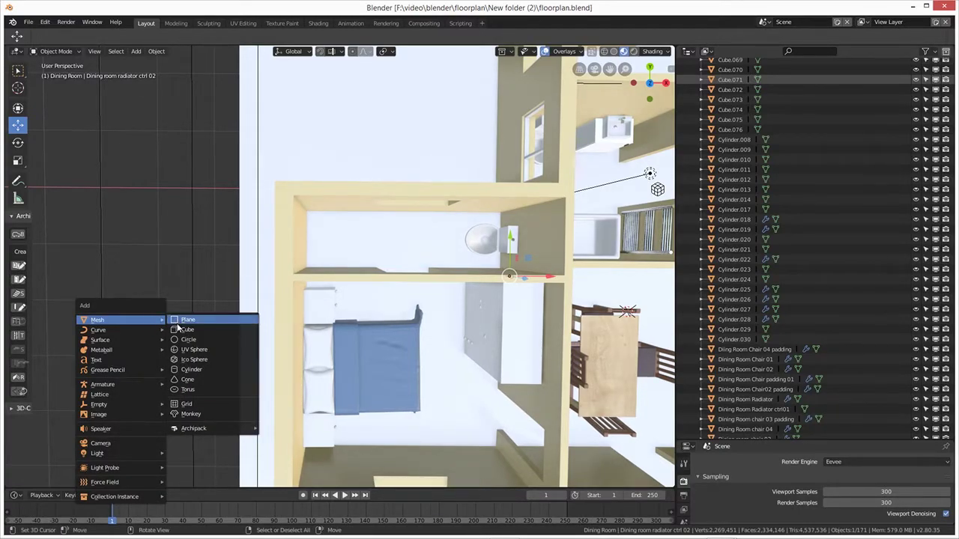
left_click(180, 330)
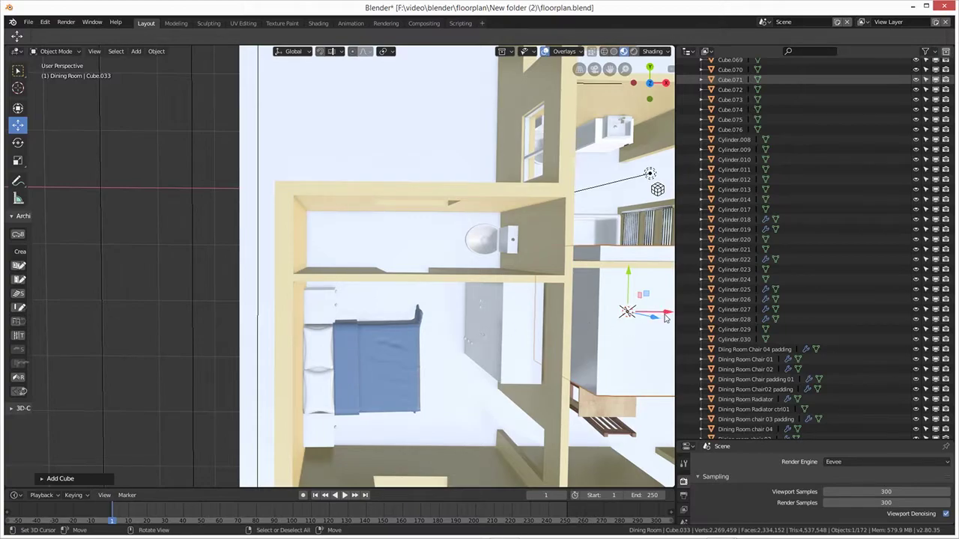
left_click_drag(666, 312, 408, 322)
left_click_drag(367, 276, 358, 207)
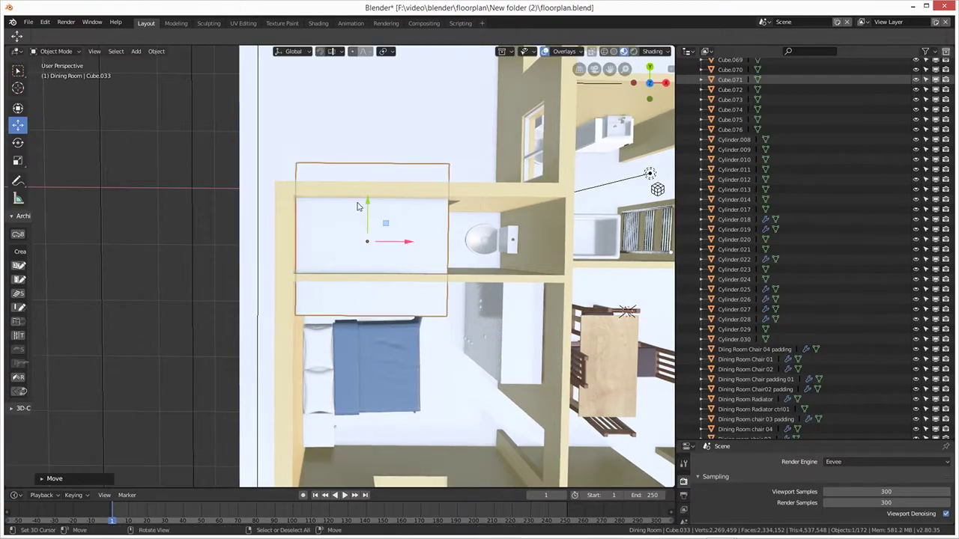
Scale the cube down evenly to roughly fit between the toilet room's long walls and centre it there
key("s")
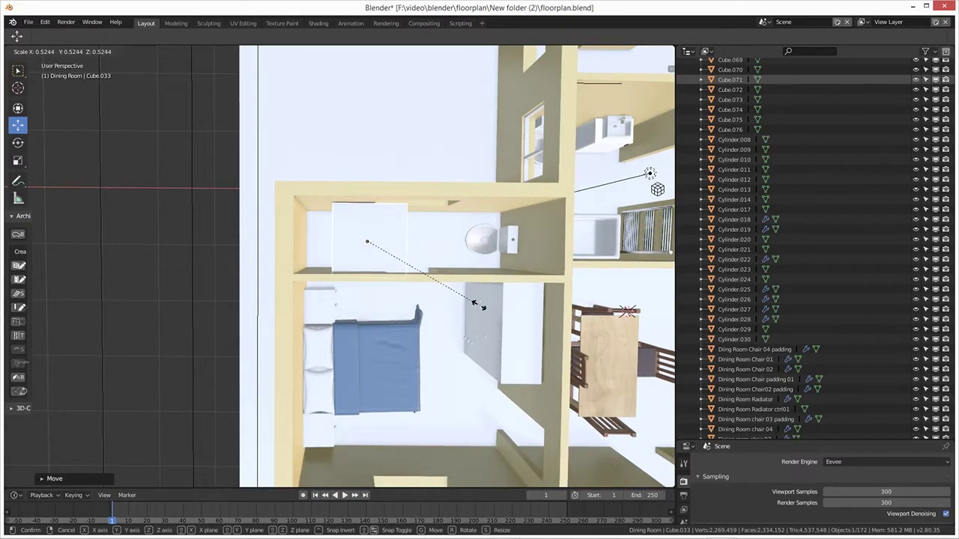
left_click(473, 302)
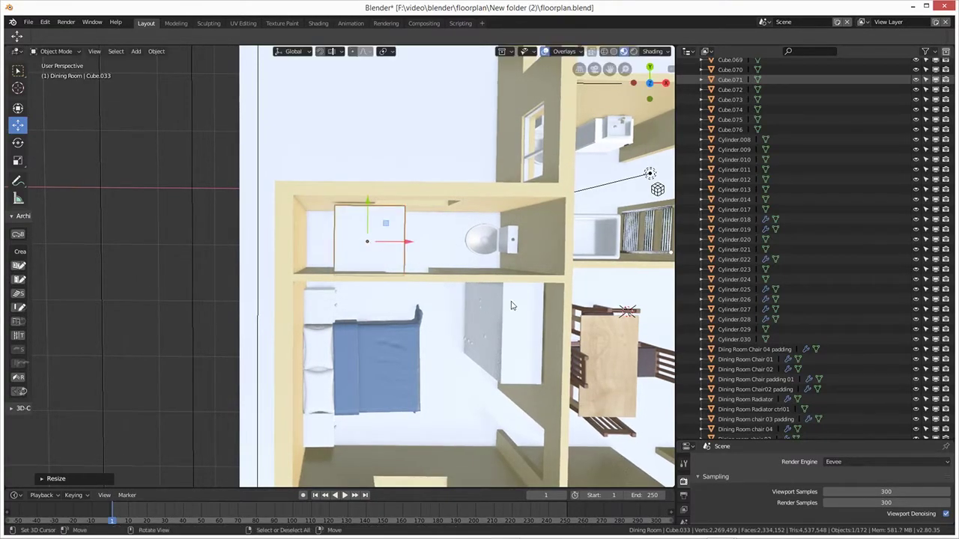
left_click_drag(381, 215, 382, 212)
key("s")
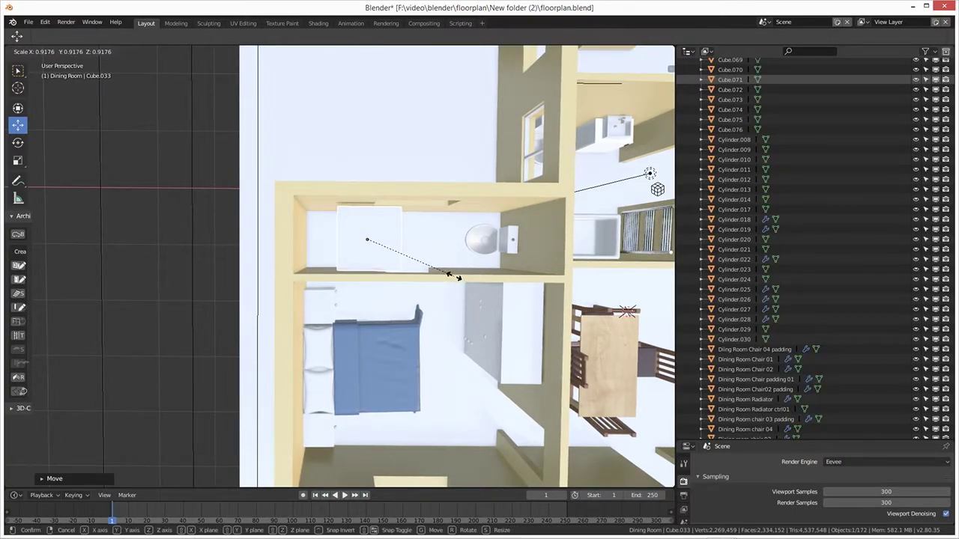
left_click(452, 275)
left_click_drag(380, 216, 367, 203)
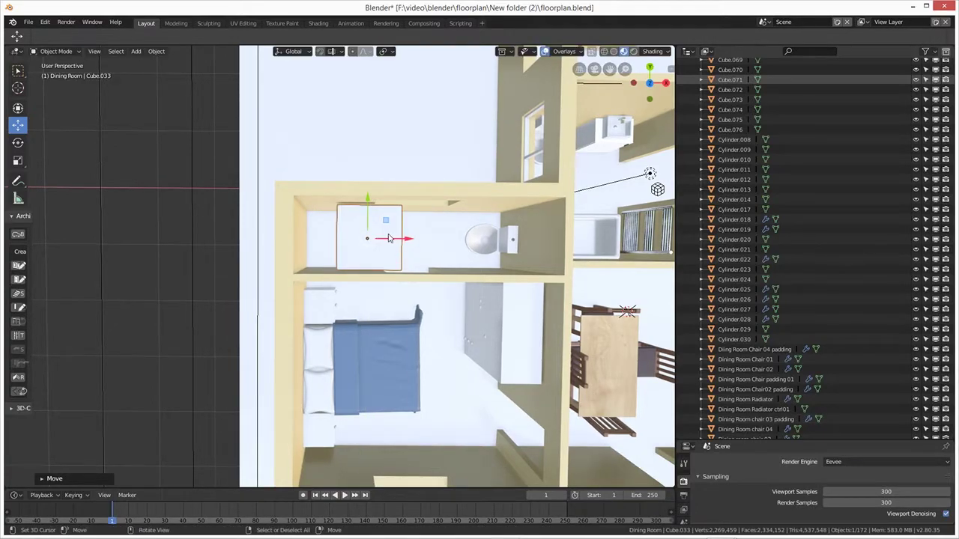
From the top view, centre the cube and scale it evenly to about 0.97 m wide to span the toilet room
key("KP_7")
scroll(381, 259, "up", 4)
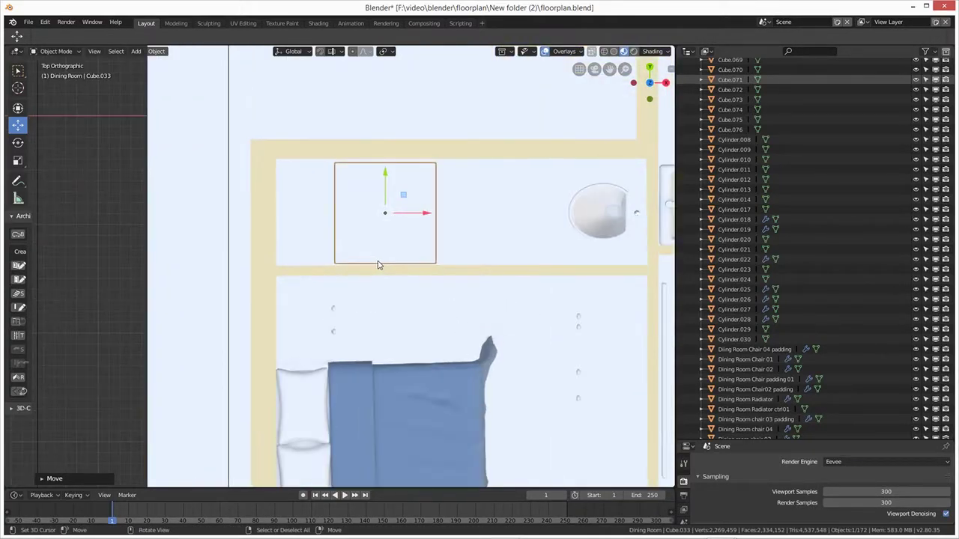
scroll(379, 265, "up", 2)
left_click_drag(406, 148, 405, 148)
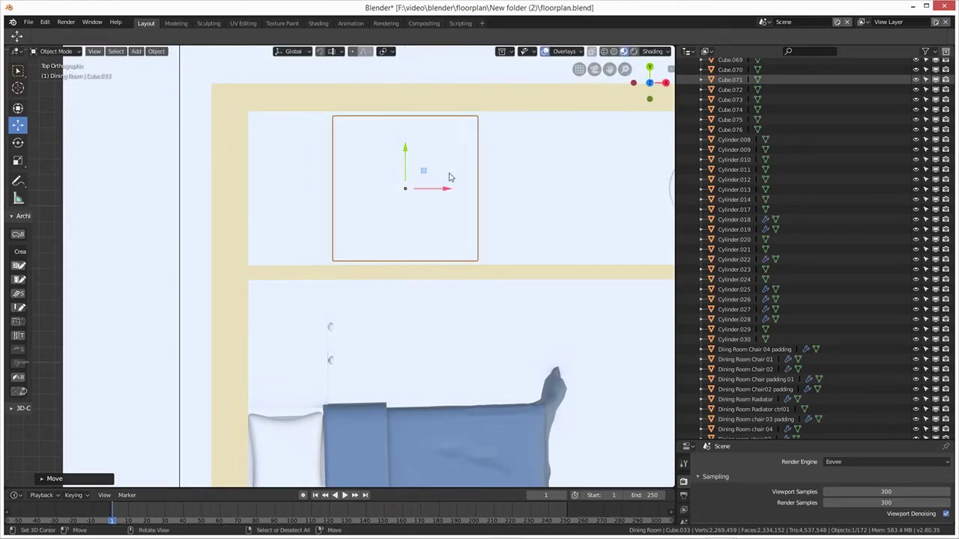
left_click(18, 160)
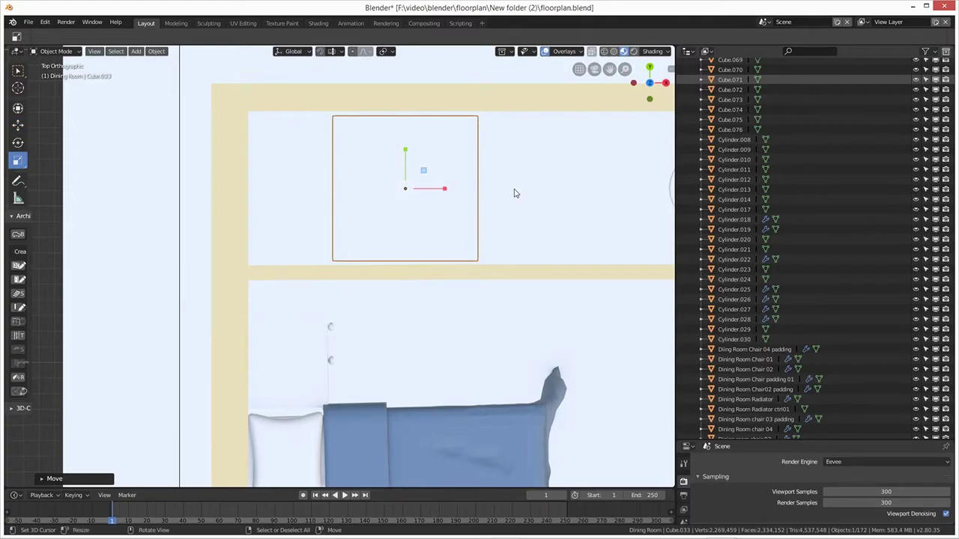
key("s")
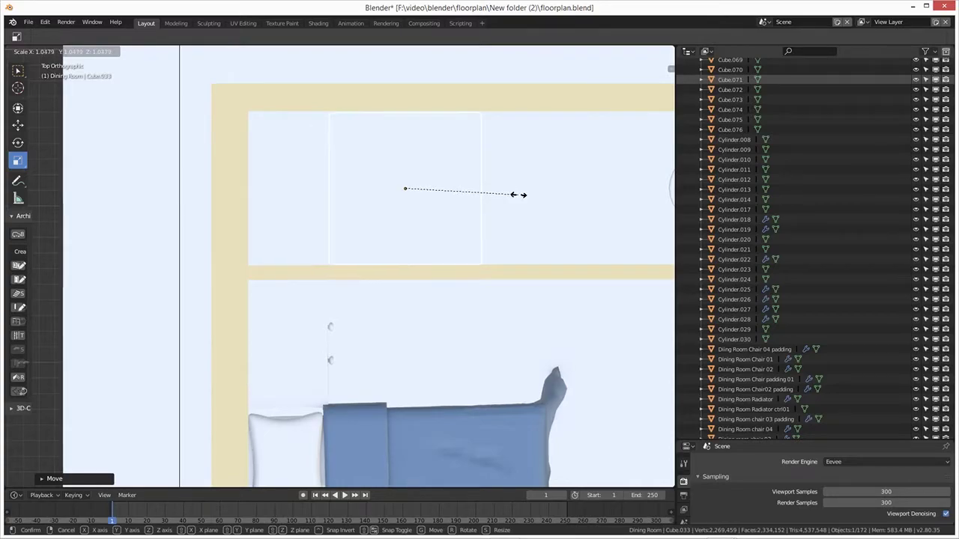
left_click(516, 195)
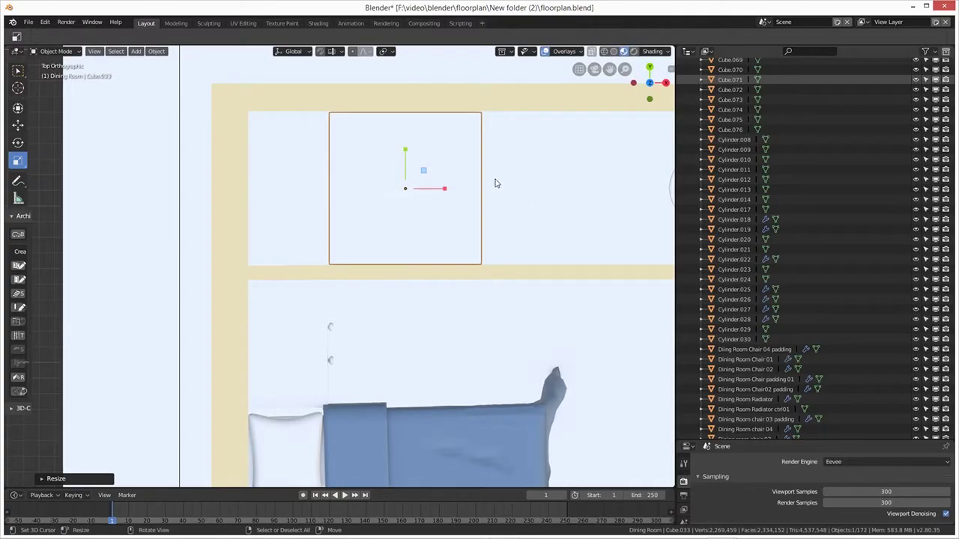
Move the cube against the end wall opposite the toilet and lower it to the floor
left_click(24, 129)
left_click_drag(442, 189, 366, 200)
middle_click_drag(385, 217, 359, 214)
scroll(364, 214, "down", 5)
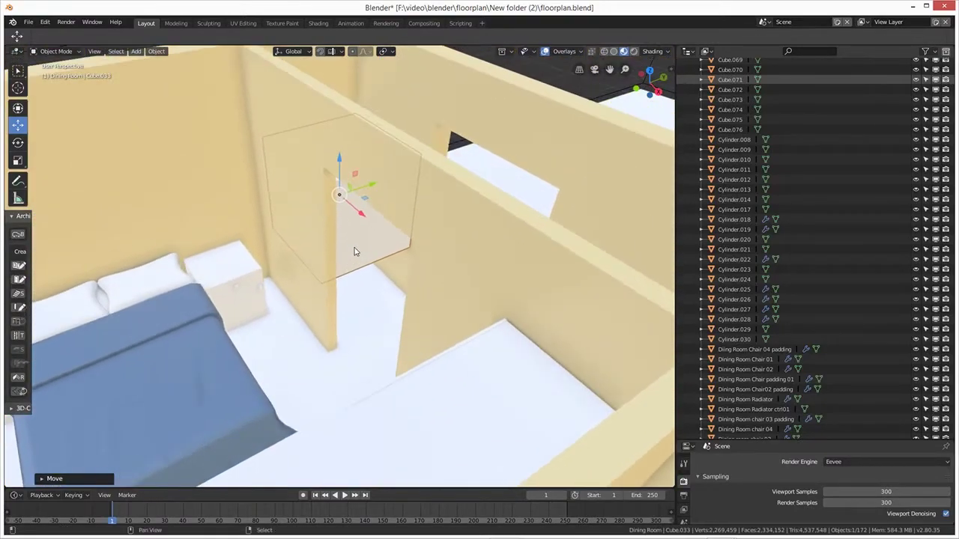
left_click_drag(339, 159, 338, 211)
Flatten the cube along Z into a slab about 0.19 m high
scroll(360, 248, "up", 6)
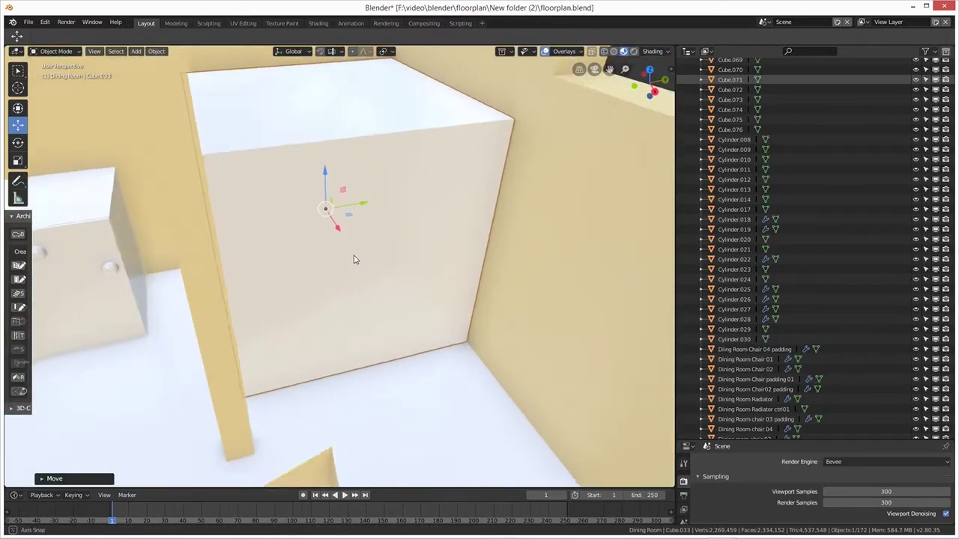
middle_click_drag(356, 260, 338, 253)
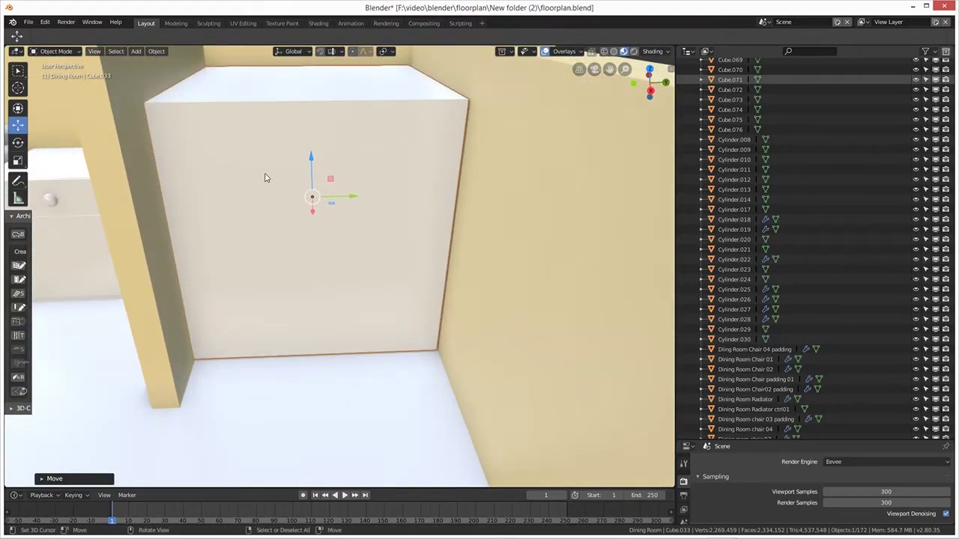
left_click(18, 160)
left_click_drag(312, 164, 310, 191)
Enable the combined Move, Rotate and Scale gizmos and lower the slab onto the toilet room floor
left_click(18, 108)
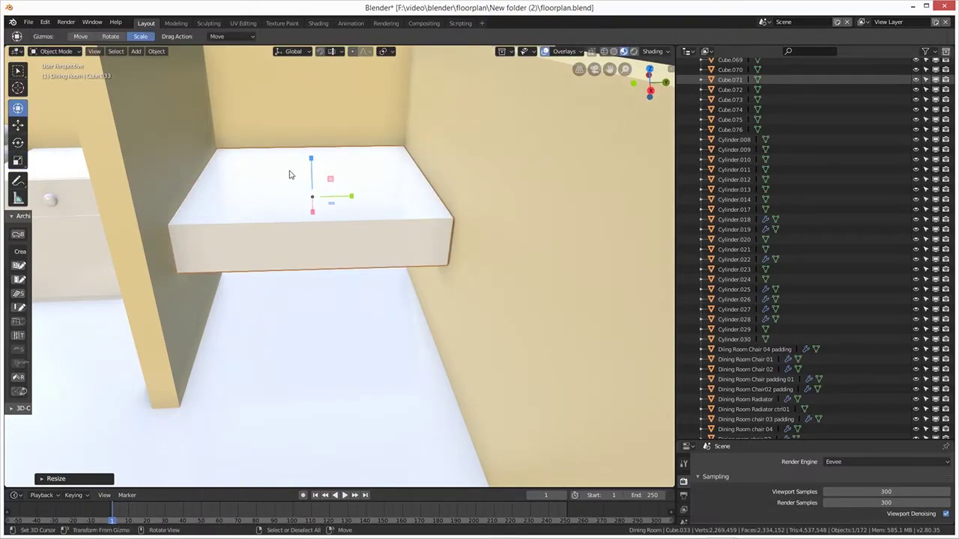
left_click(110, 36)
left_click(81, 36)
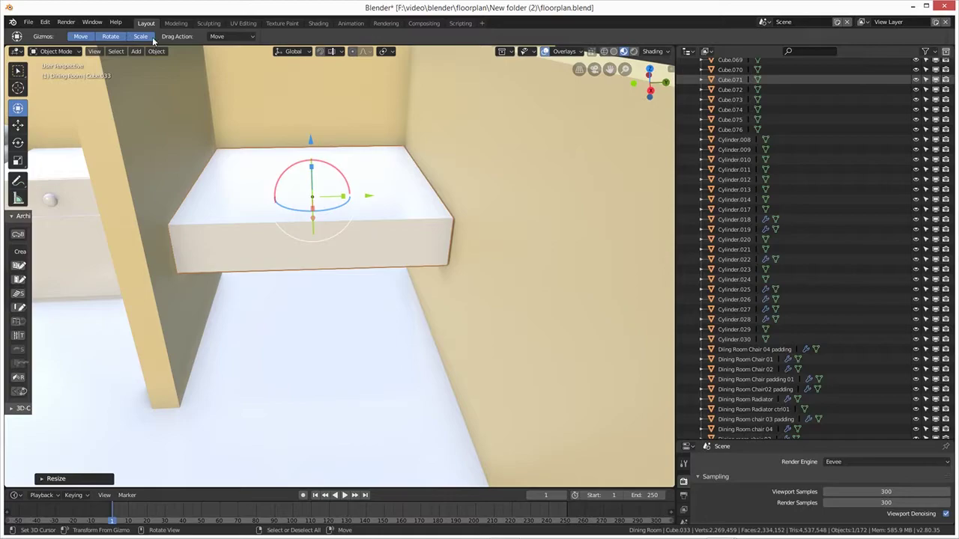
left_click(82, 38)
left_click(117, 39)
left_click(81, 37)
left_click(110, 37)
left_click(141, 37)
left_click_drag(311, 144, 320, 222)
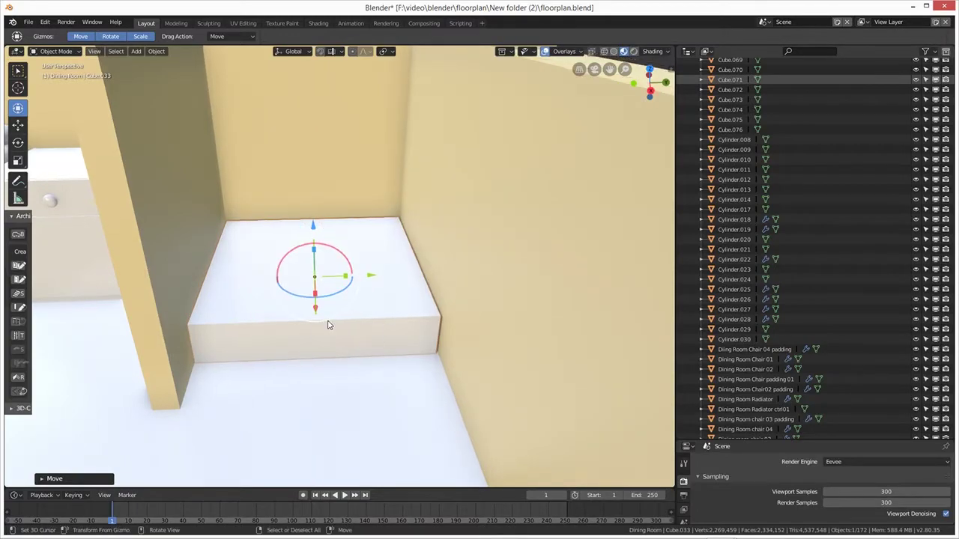
Enter Edit Mode on the slab and select only its top face in face selection mode
key("KP_Decimal")
scroll(324, 327, "down", 4)
middle_click_drag(327, 337, 342, 359)
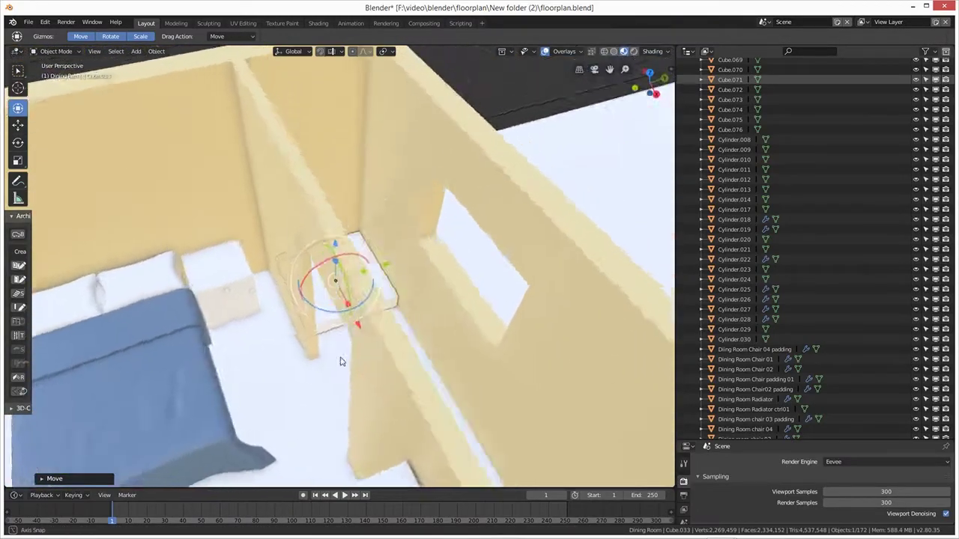
scroll(342, 360, "up", 2)
scroll(329, 330, "up", 4)
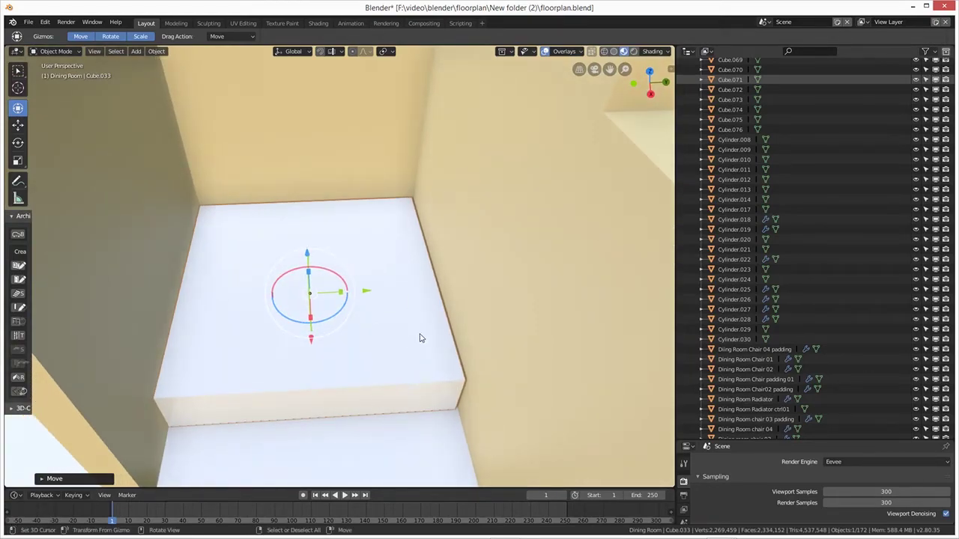
key("Tab")
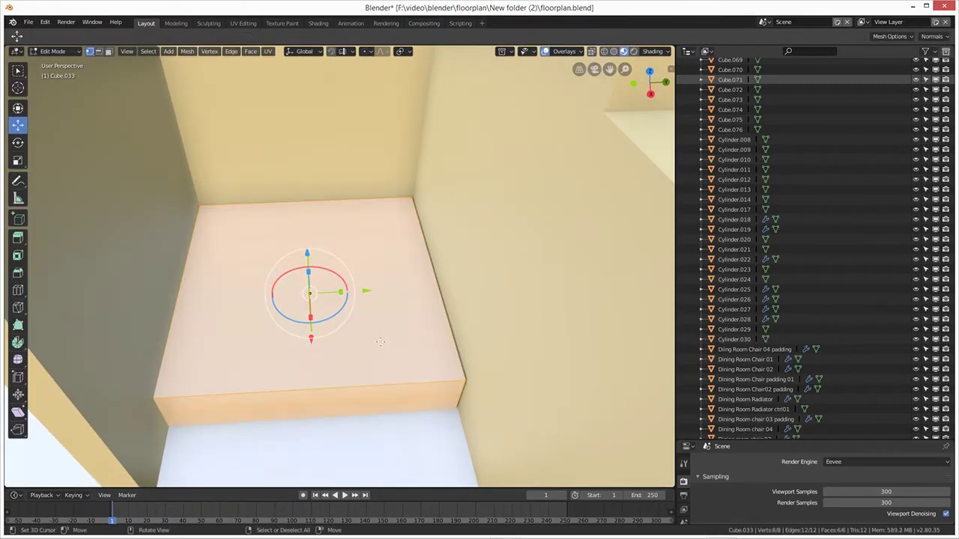
key("alt+a")
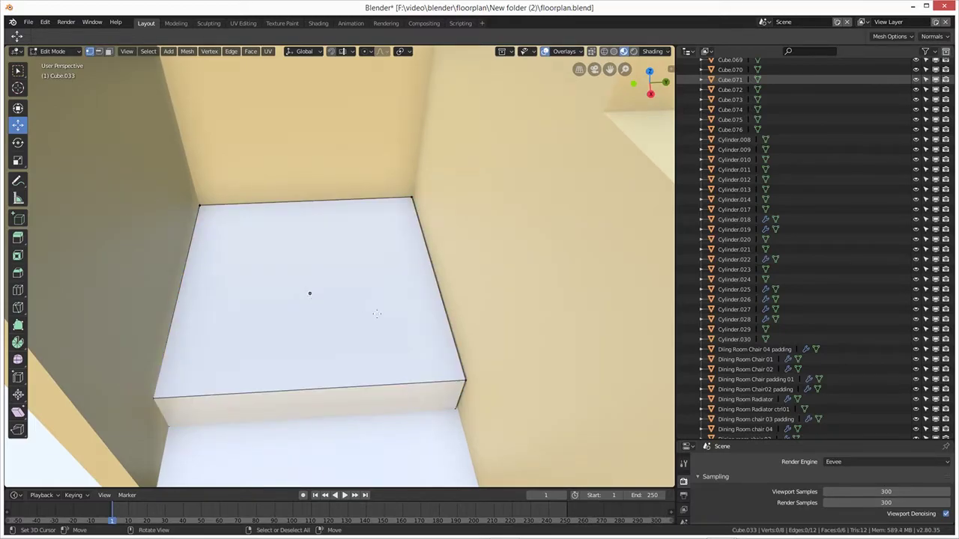
key("3")
left_click(298, 285)
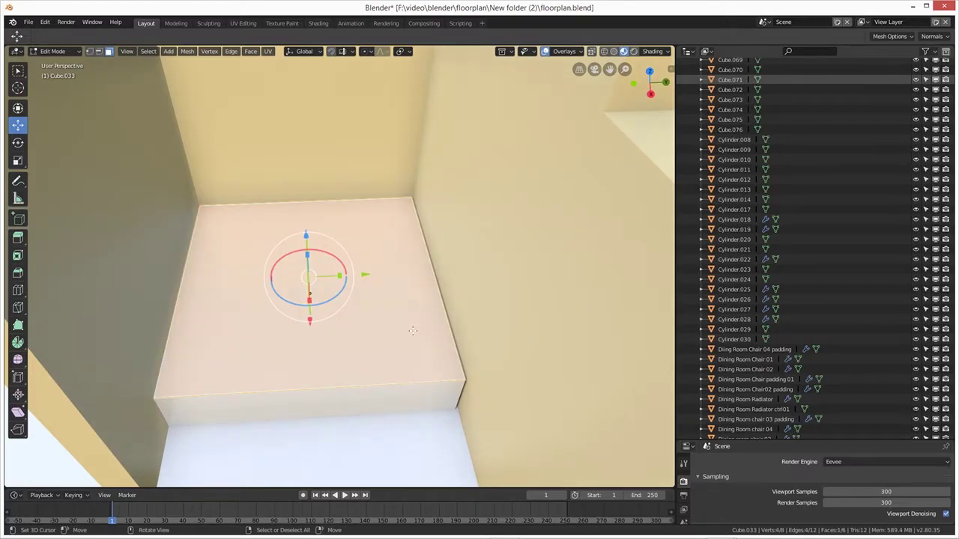
Return to Object Mode, apply the slab's scale and show its transform values
key("Tab")
key("ctrl+a")
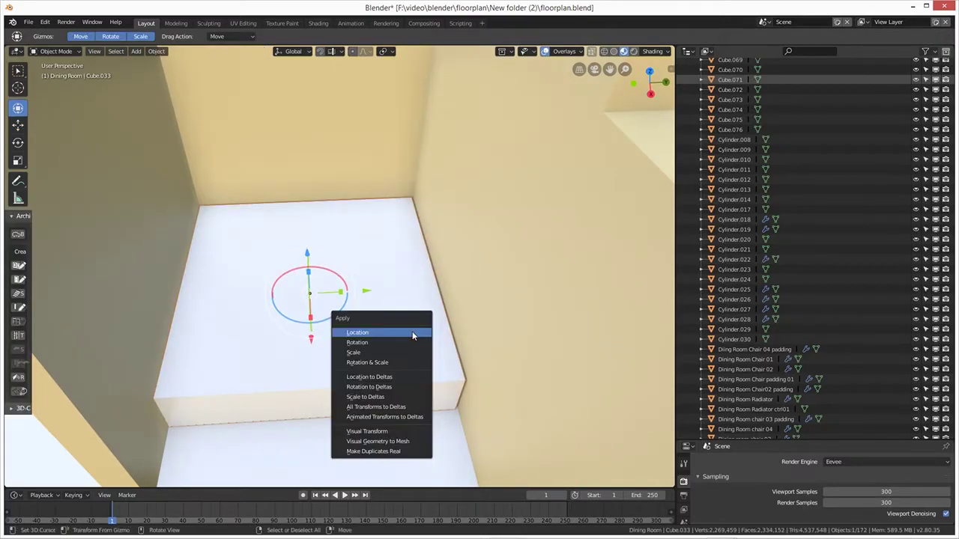
left_click(359, 358)
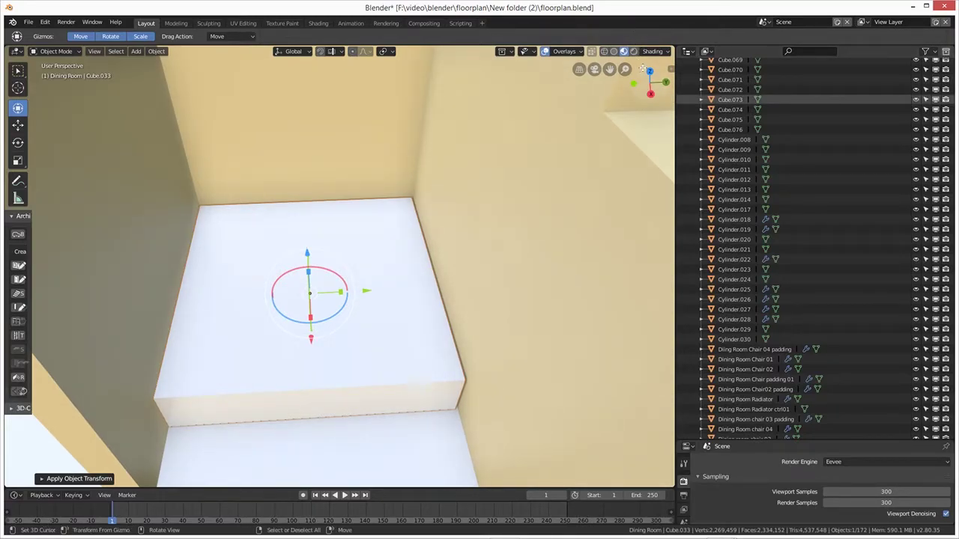
left_click(671, 72)
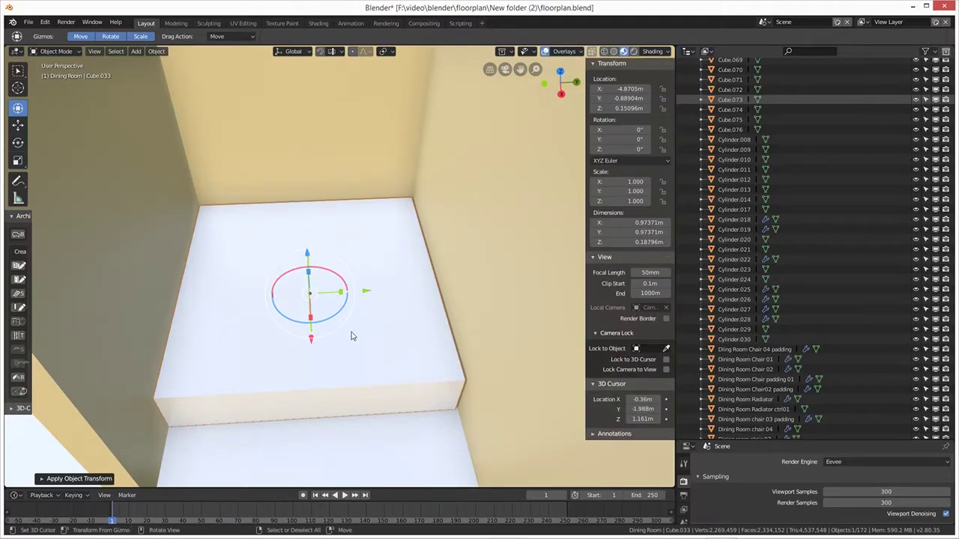
In Edit Mode, inset the slab's top face by about 0.027 m to form a thin rim
key("Tab")
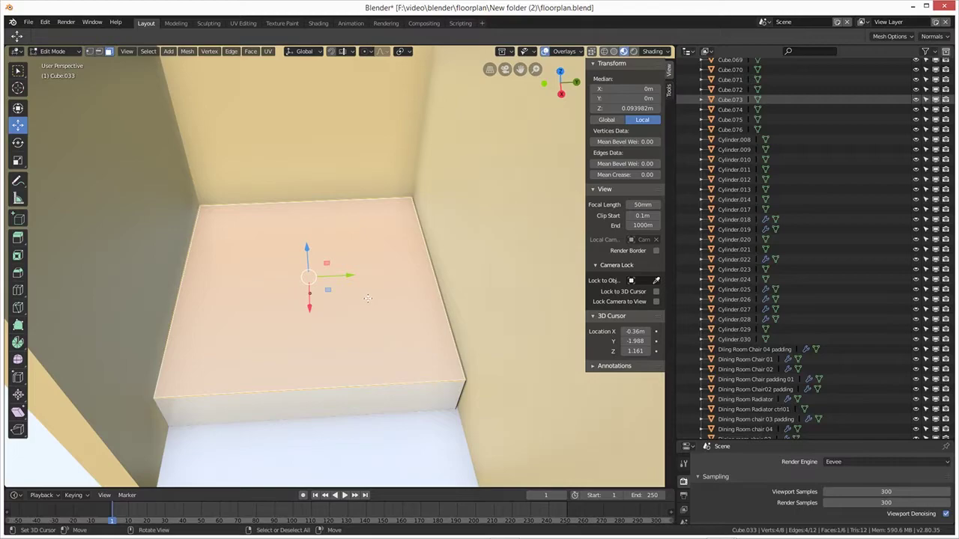
key("i")
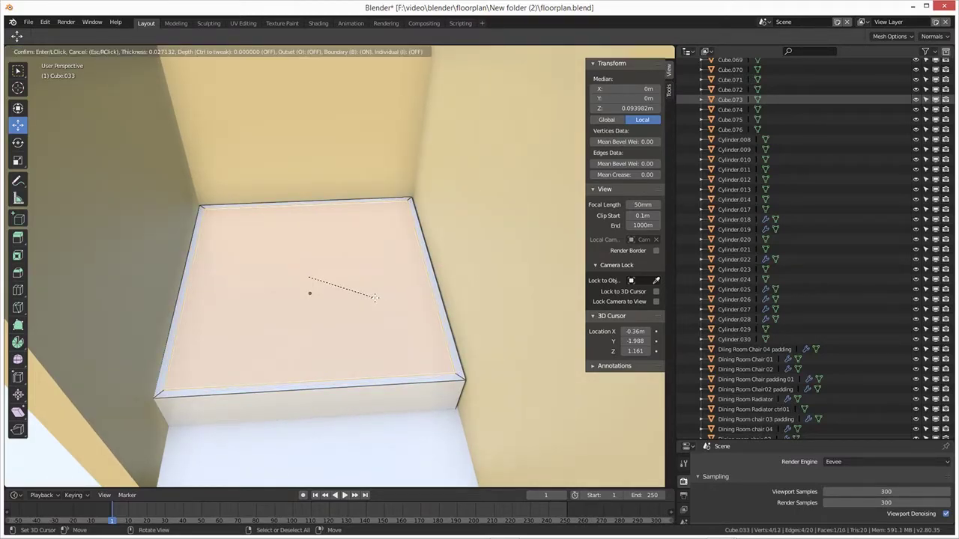
left_click(375, 298)
Extrude the inset face about 0.085 m downward to hollow out the slab, and extrude it again in place
middle_click_drag(382, 319, 377, 303)
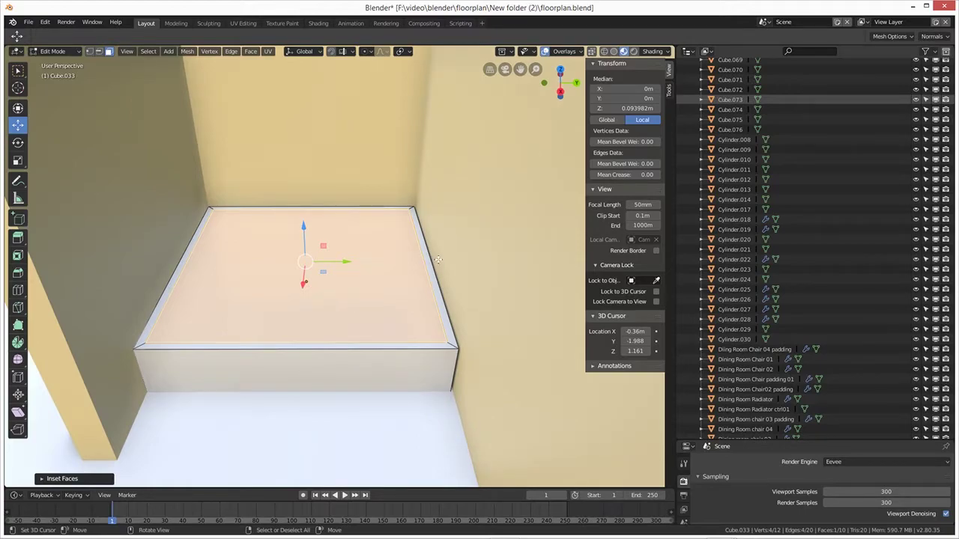
key("e")
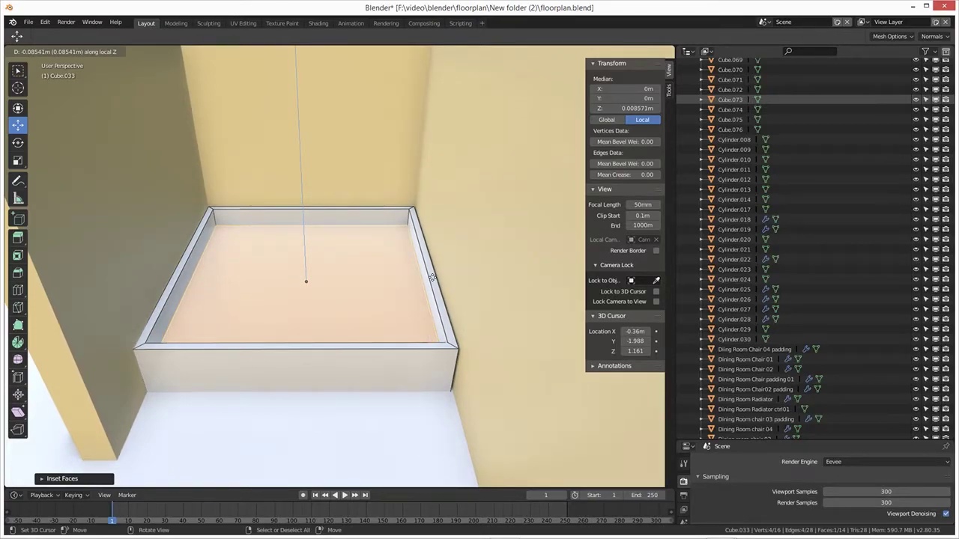
left_click(431, 278)
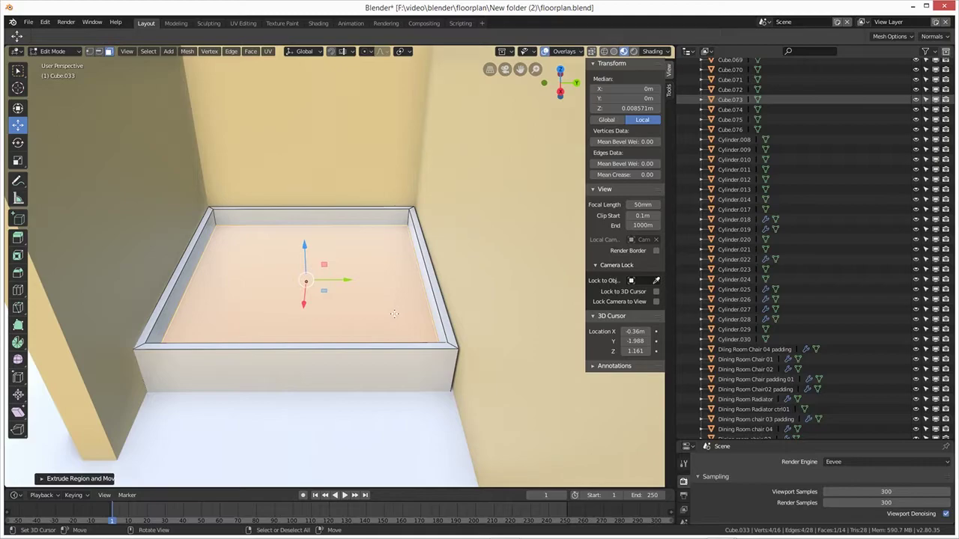
key("e")
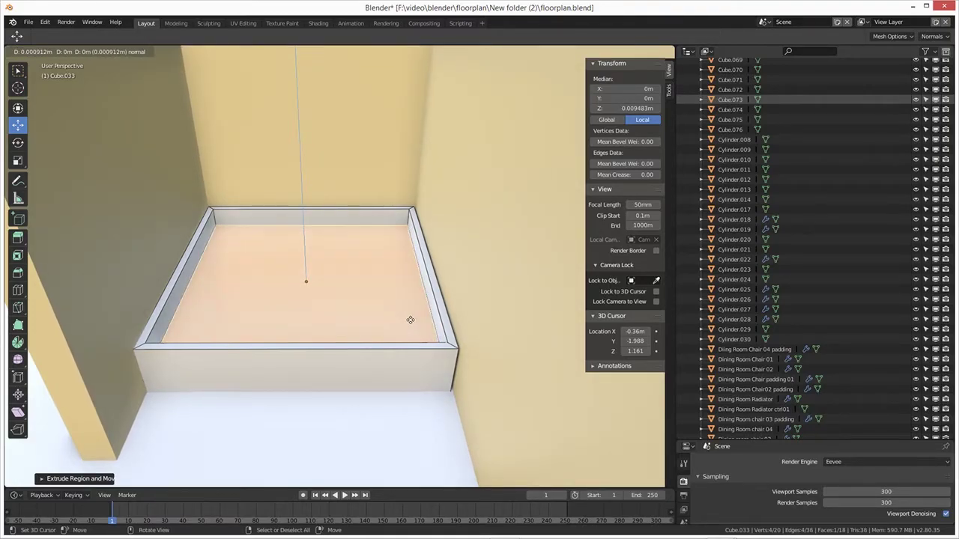
left_click(416, 321)
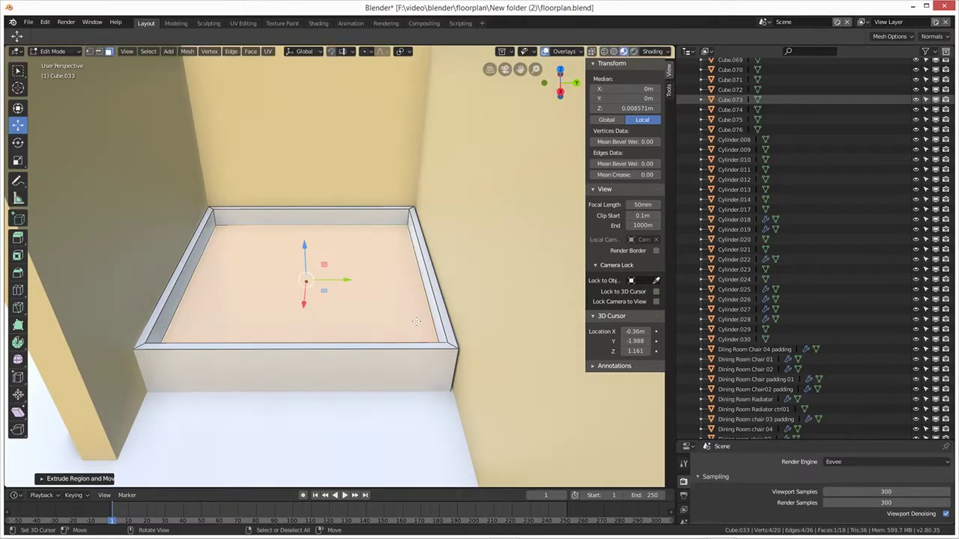
Scale the tray's extruded floor face to about 0.89 and lower it about 0.011 m
key("s")
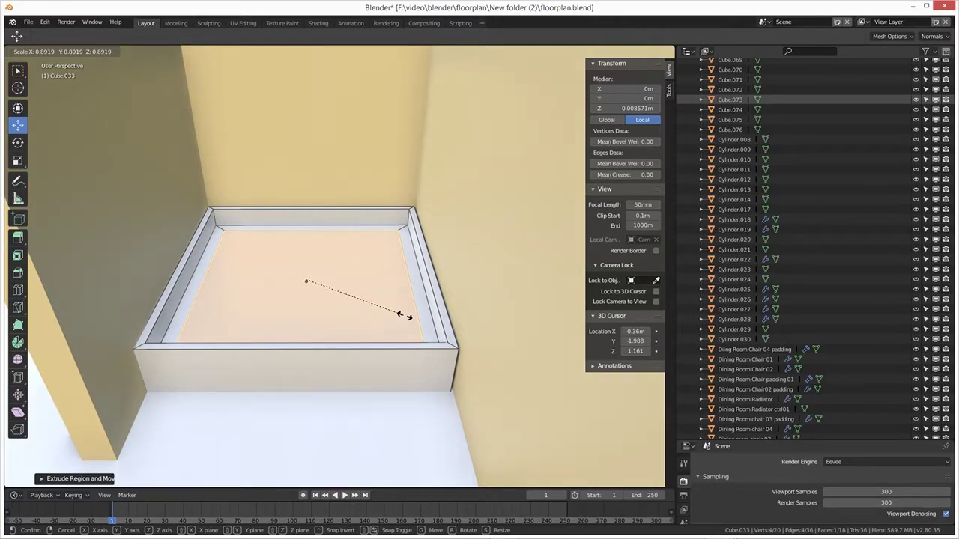
left_click(399, 315)
middle_click_drag(399, 315, 398, 310)
left_click_drag(307, 235, 303, 238)
Extrude the lowered floor face in place and scale it to about 0.12 to form a small drain square
middle_click_drag(326, 294, 354, 336)
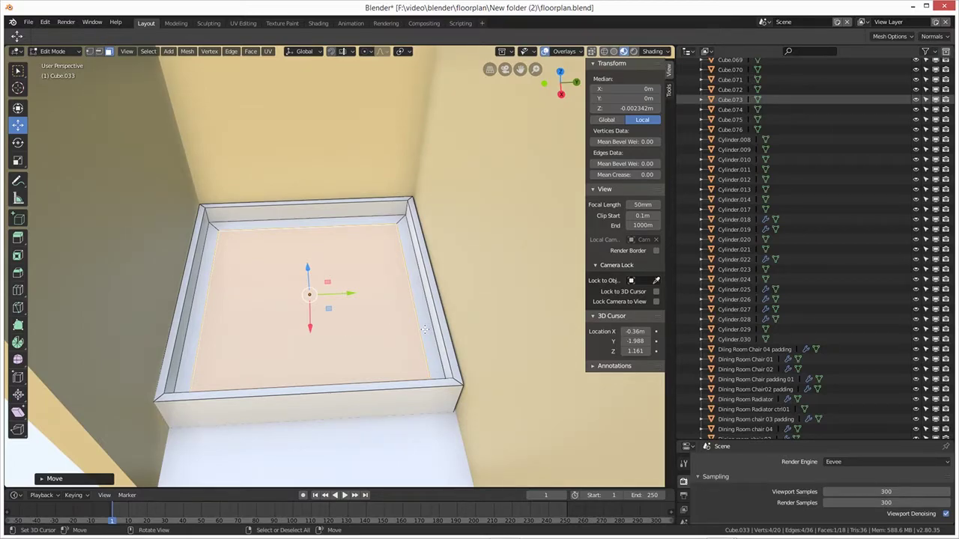
key("s")
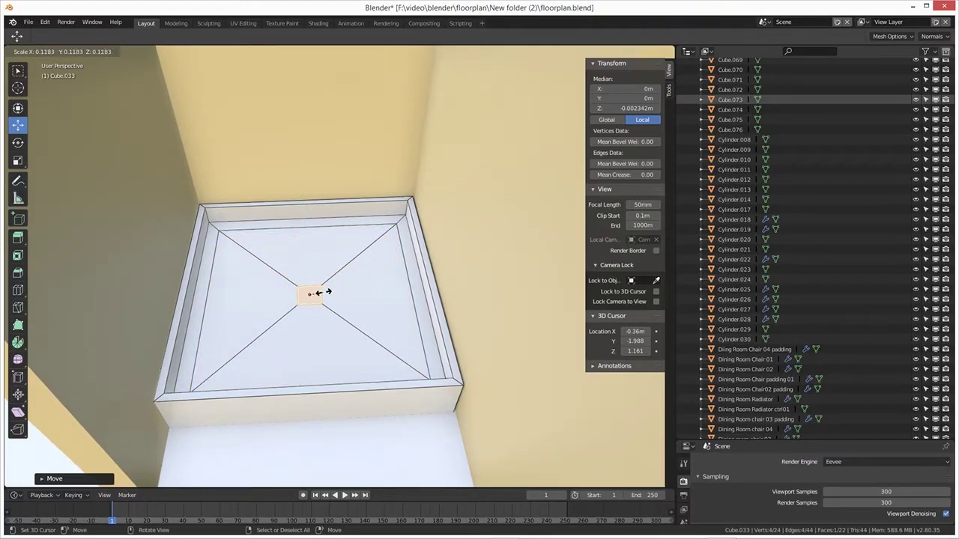
left_click(320, 292)
Move the small square face into the tray's back corner beside the outer wall and lower it about 0.008 m
left_click_drag(309, 327, 423, 243)
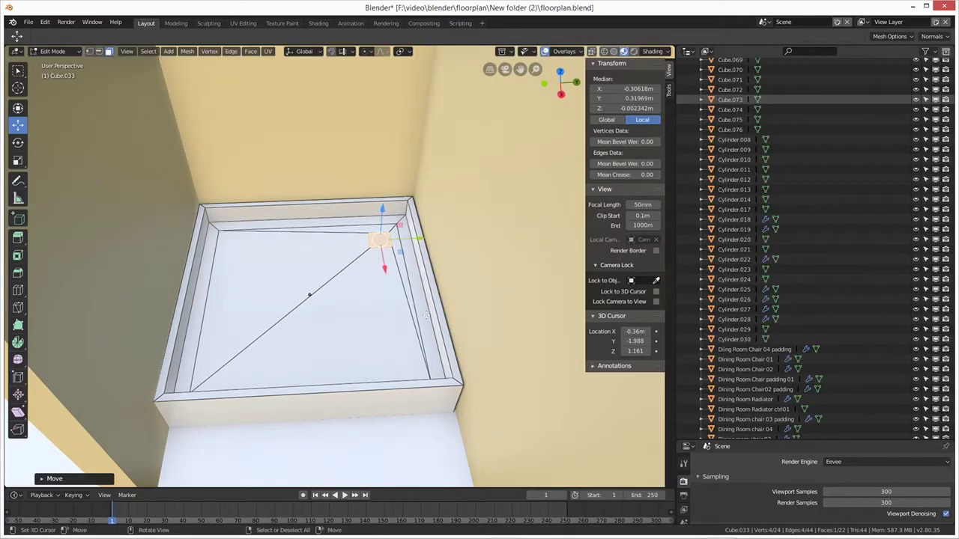
middle_click_drag(347, 314, 369, 217)
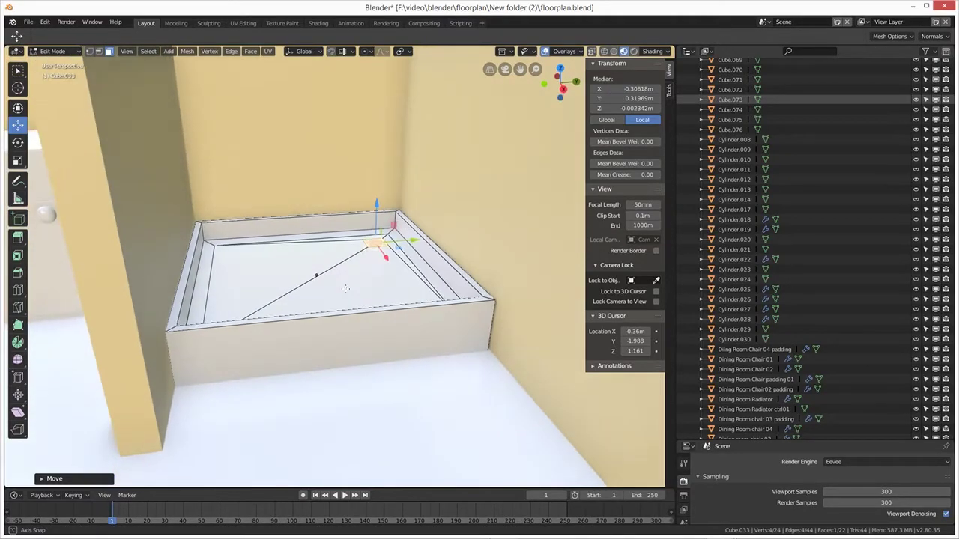
left_click_drag(374, 203, 375, 205)
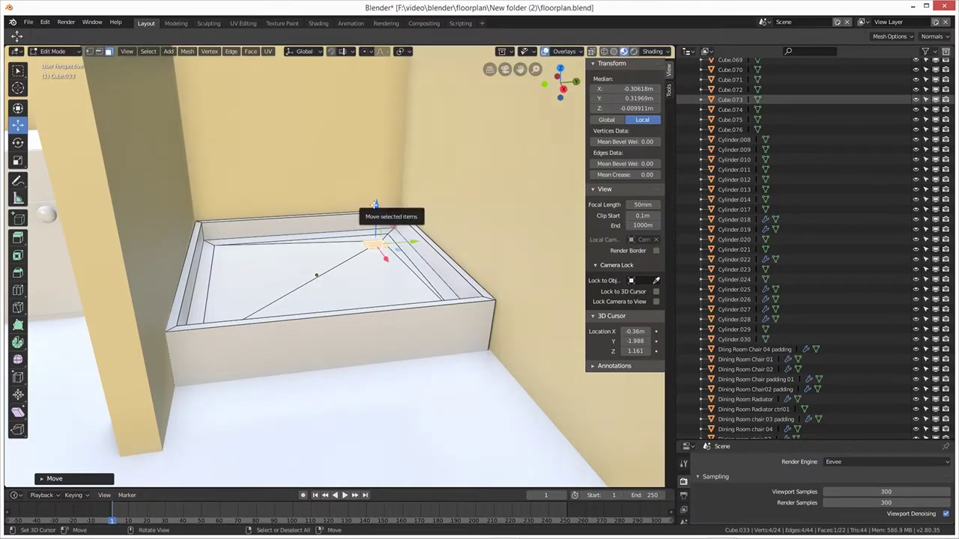
Cut the small square face through its middle in both directions with the Knife tool, dividing it into four faces
scroll(388, 249, "up", 4)
middle_click_drag(390, 250, 321, 322)
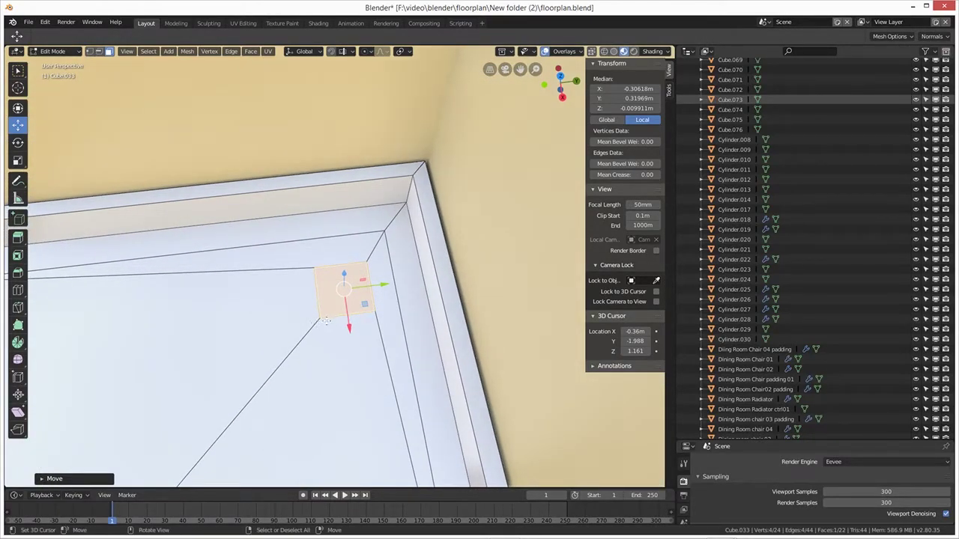
key("k")
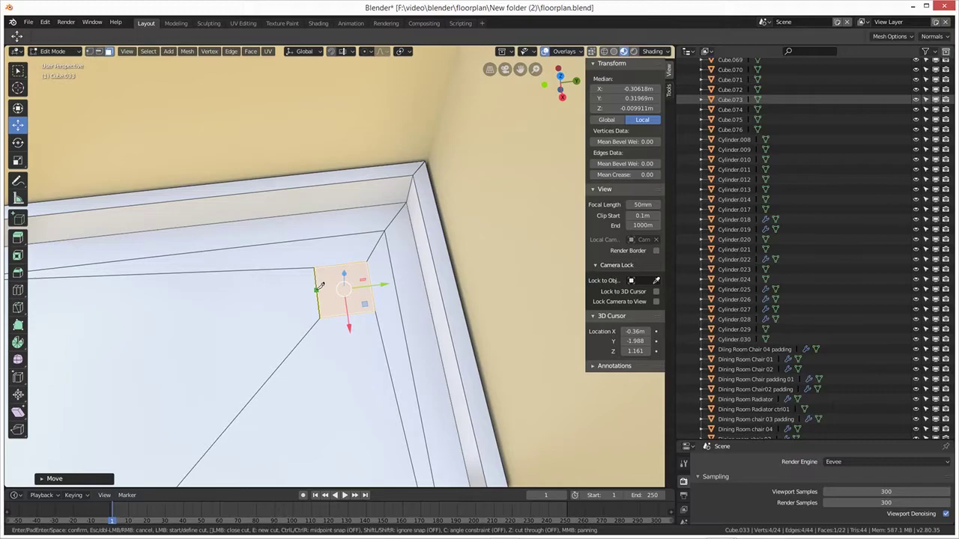
left_click(320, 289)
left_click(371, 280)
key("Return")
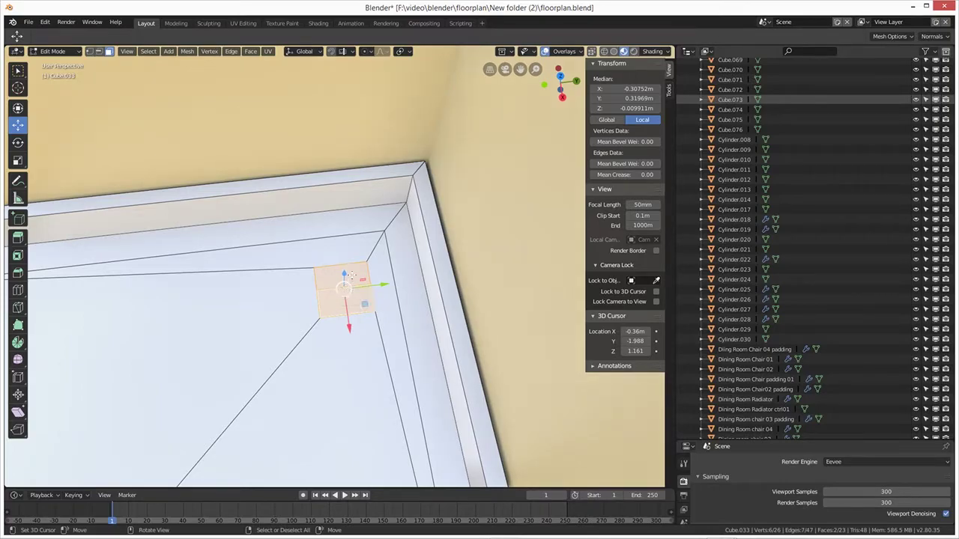
key("k")
left_click(341, 265)
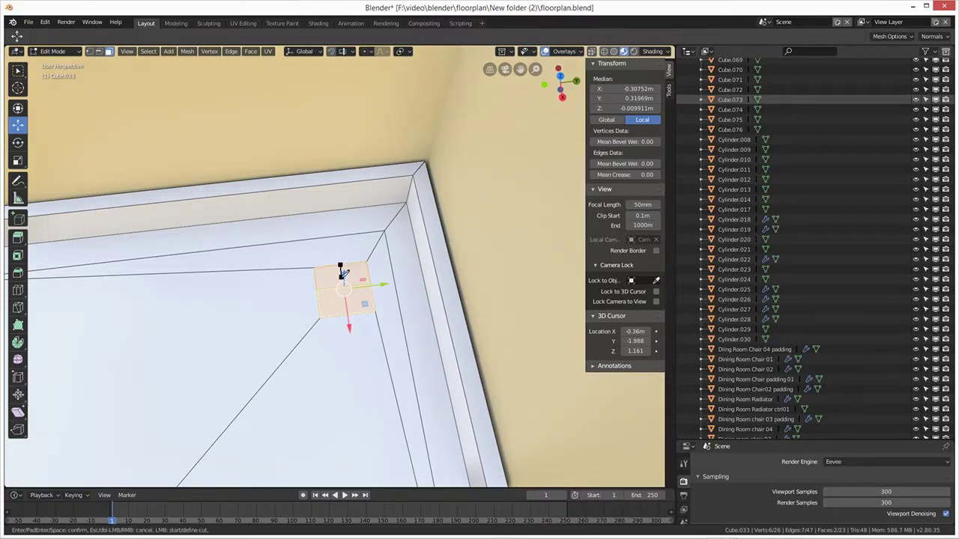
left_click(348, 313)
key("Return")
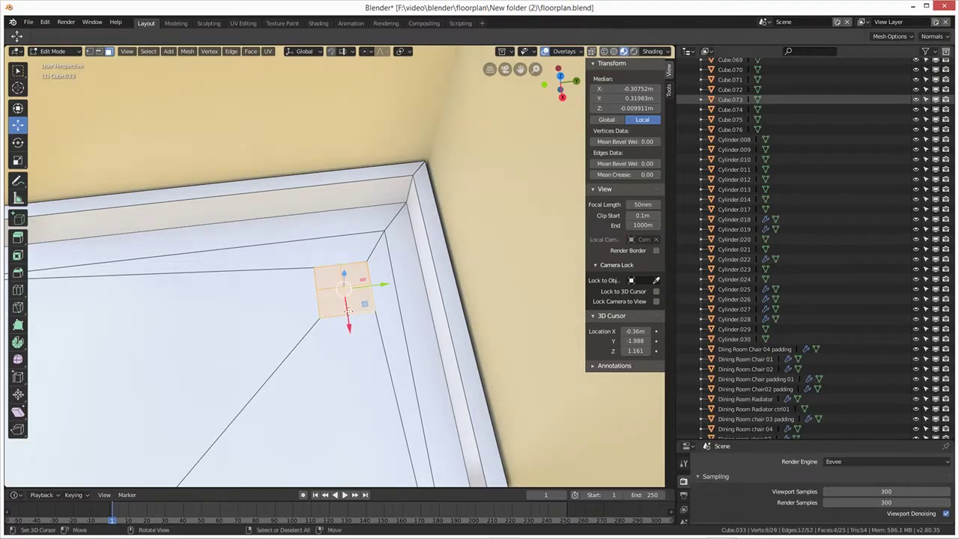
Scale the four drain faces down uniformly about their centre
middle_click_drag(330, 345, 348, 338)
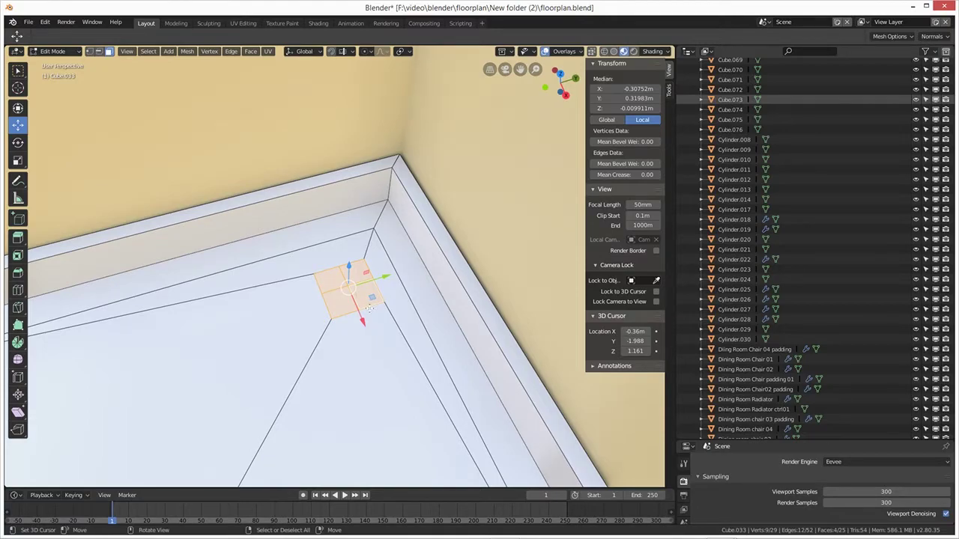
key("s")
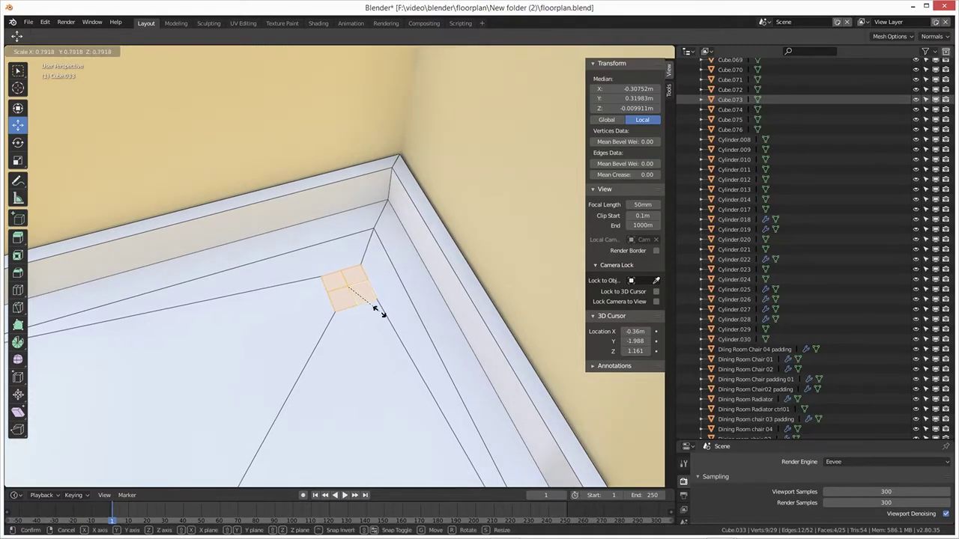
left_click(372, 306)
In vertex selection mode, select the drain square's two mid-edge vertices lying along X and scale them apart about 1.3 times along X
left_click(89, 51)
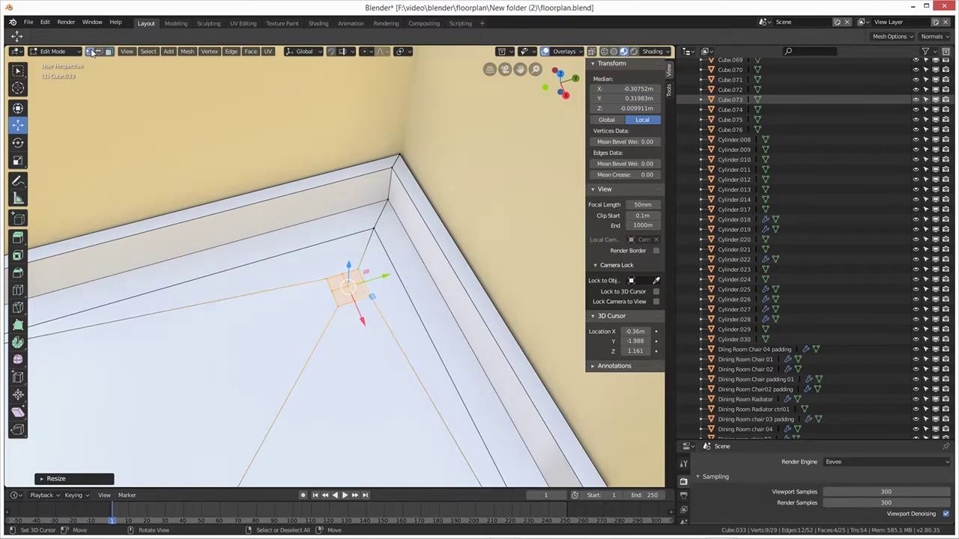
left_click(345, 284)
left_click(365, 311, "shift")
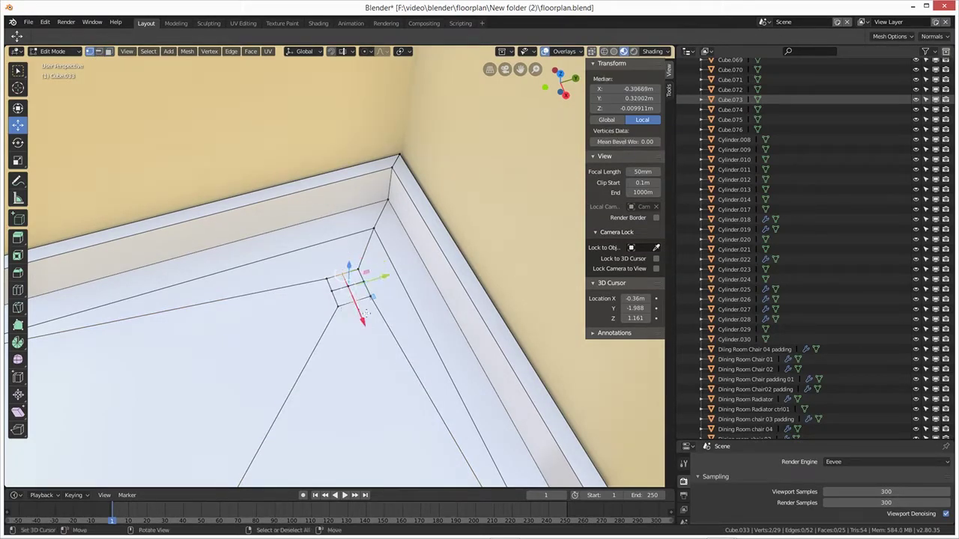
key("s")
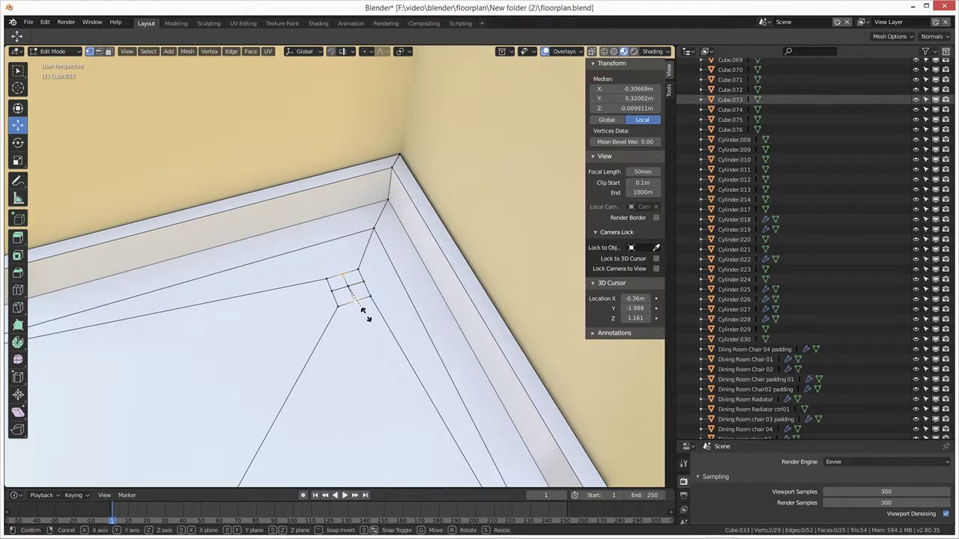
key("x")
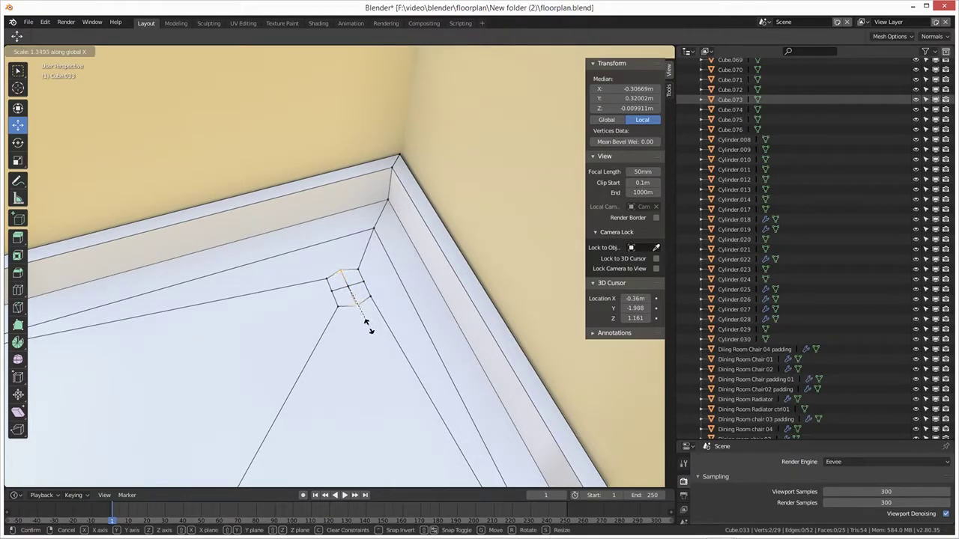
left_click(368, 323)
Scale the other two mid-edge vertices of the drain square apart about 1.3 times along Y to form an octagon
key("ctrl+z")
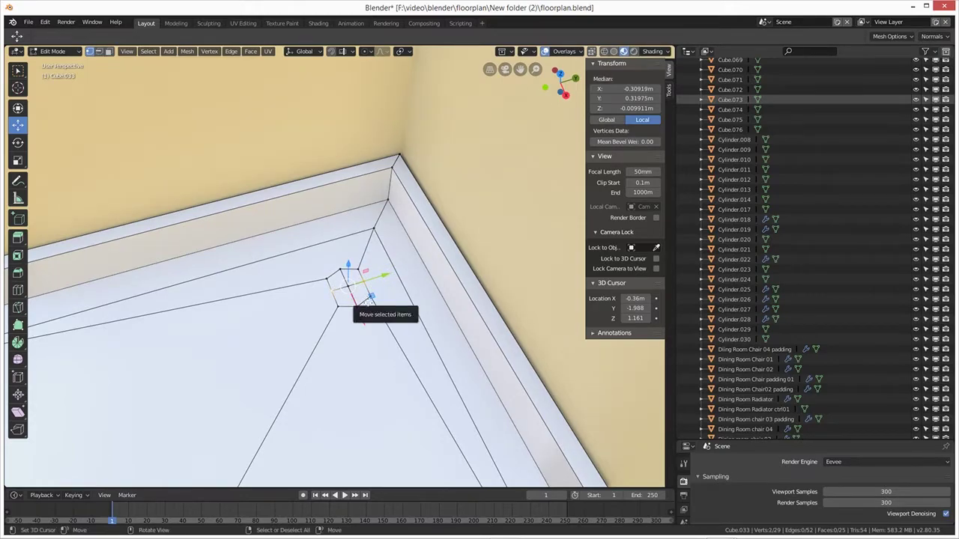
key("s")
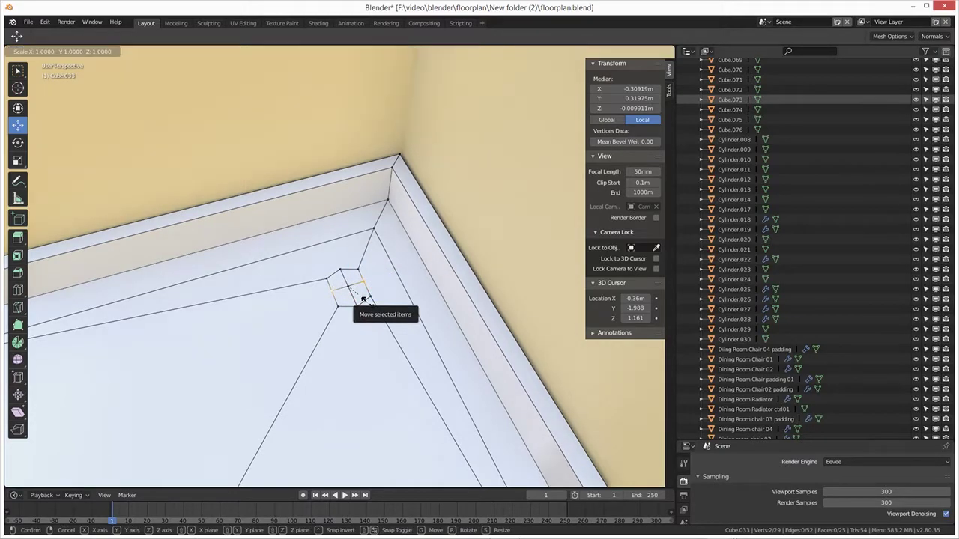
key("y")
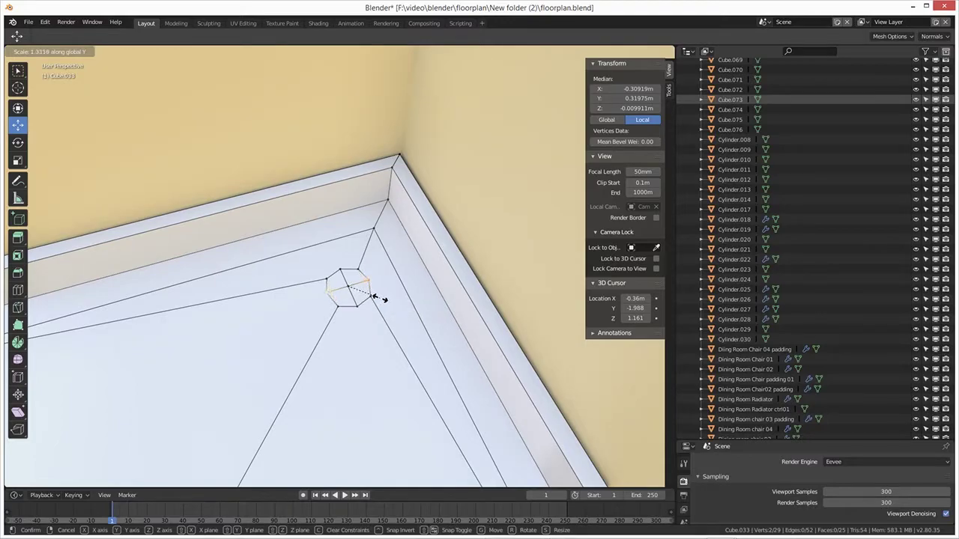
left_click(381, 298)
middle_click_drag(378, 339, 388, 324)
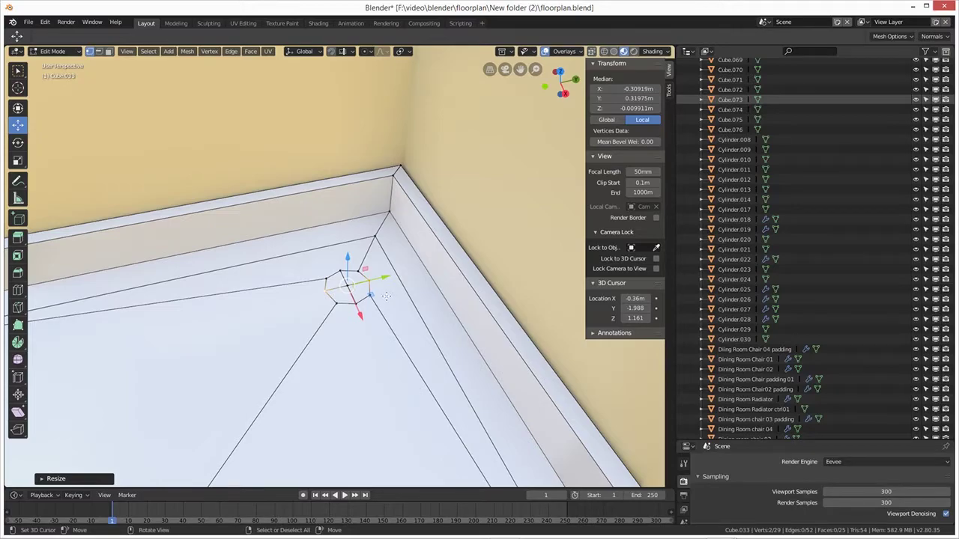
key("s")
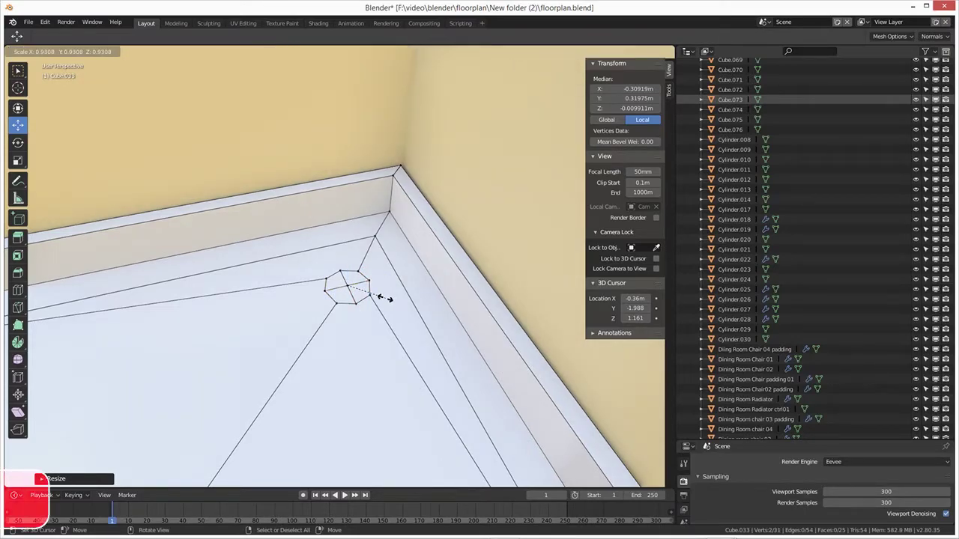
left_click(391, 300)
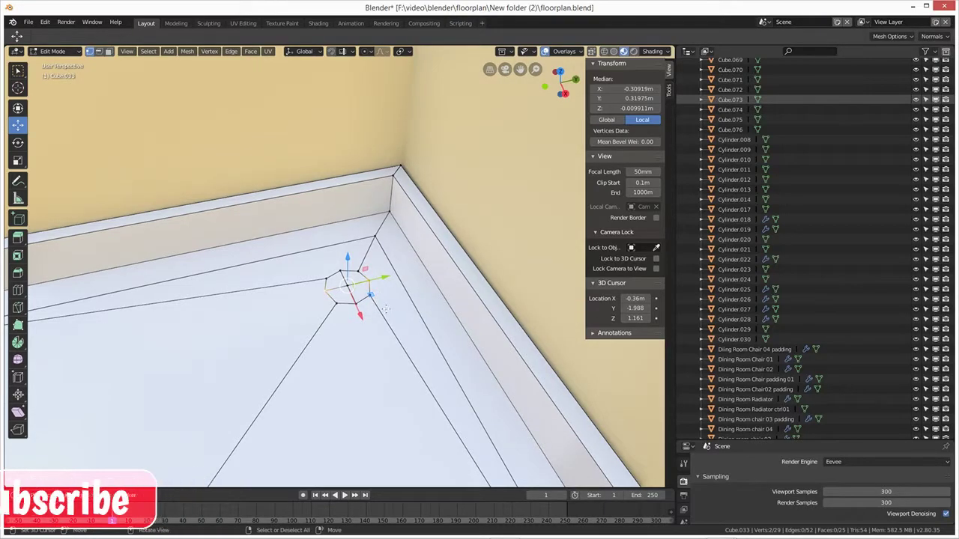
In face selection mode, select the four faces of the octagonal drain and dissolve them into one face
left_click(109, 51)
left_click(363, 285)
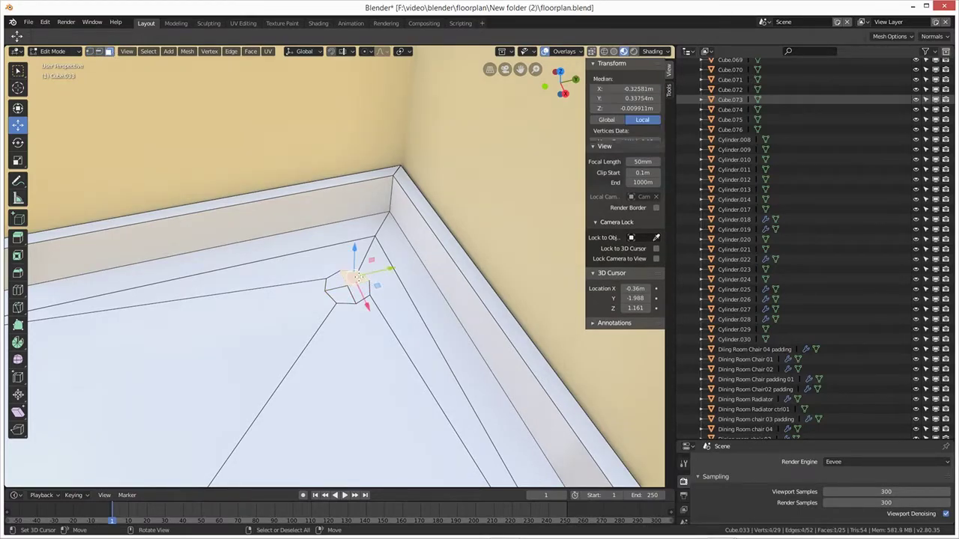
left_click(354, 294, "shift")
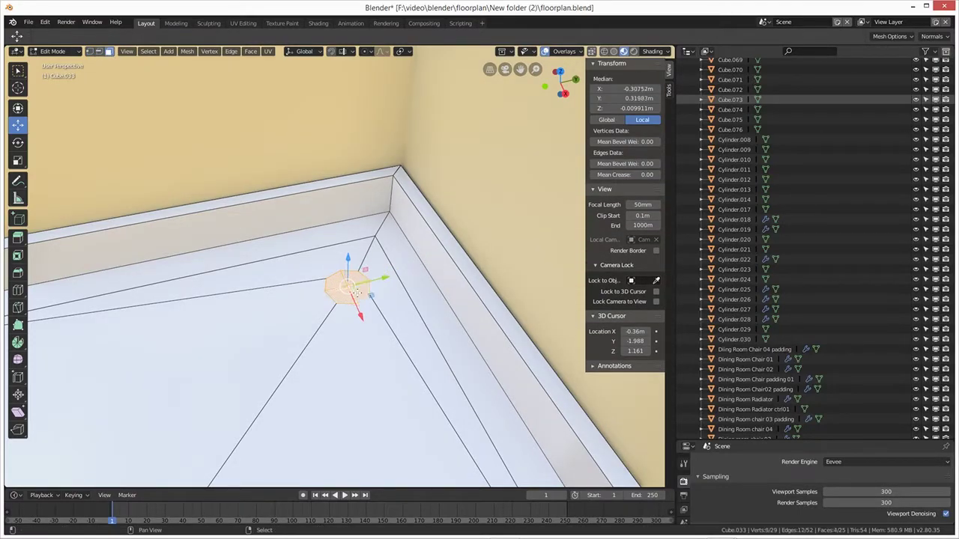
key("x")
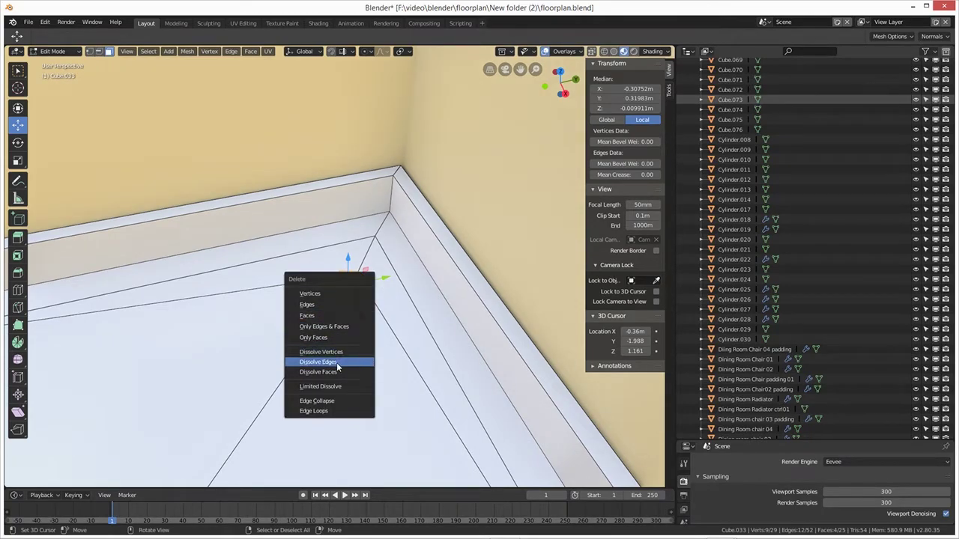
left_click(335, 372)
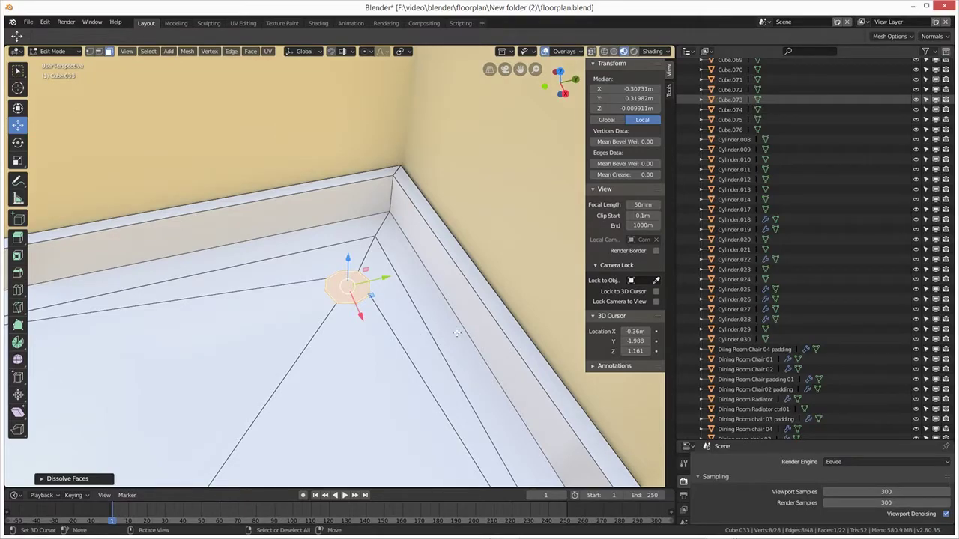
Inset the octagonal drain face by about 0.009 m and lower the inner face about 0.002 m
key("i")
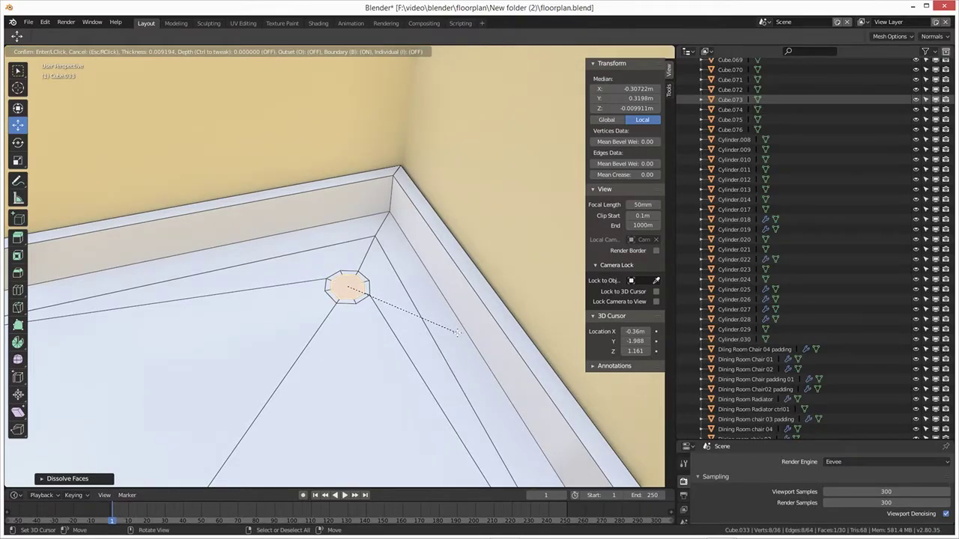
left_click(457, 332)
middle_click_drag(434, 307, 383, 256)
left_click_drag(347, 245, 347, 245)
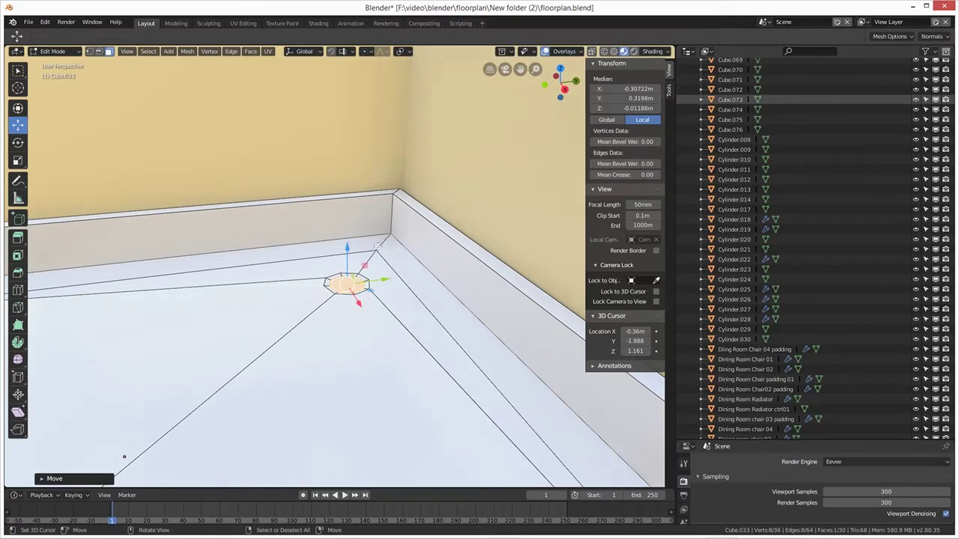
Extrude the inner drain face about 0.036 m straight down to form the drain hole
key("g")
key("z")
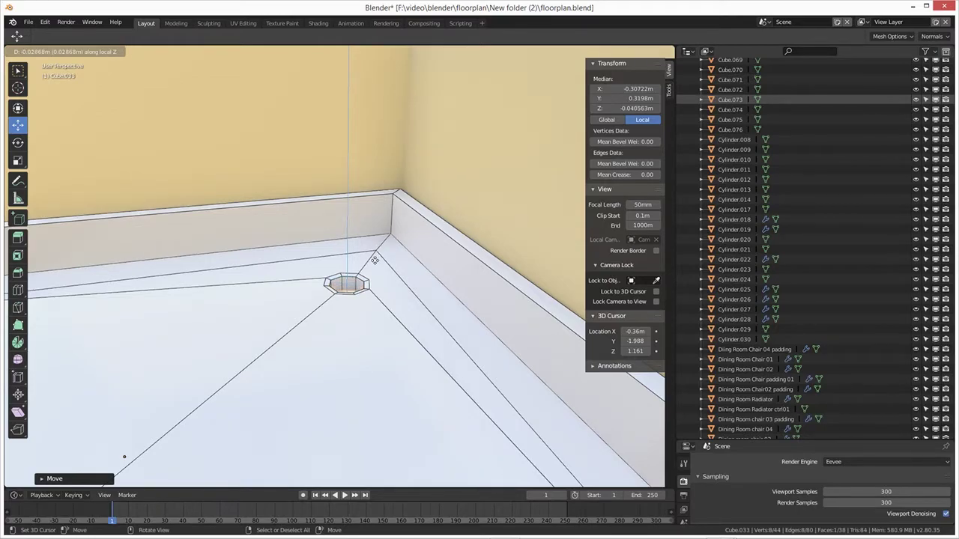
left_click(375, 263)
middle_click_drag(384, 345, 366, 339)
scroll(375, 414, "down", 3)
scroll(346, 353, "down", 4)
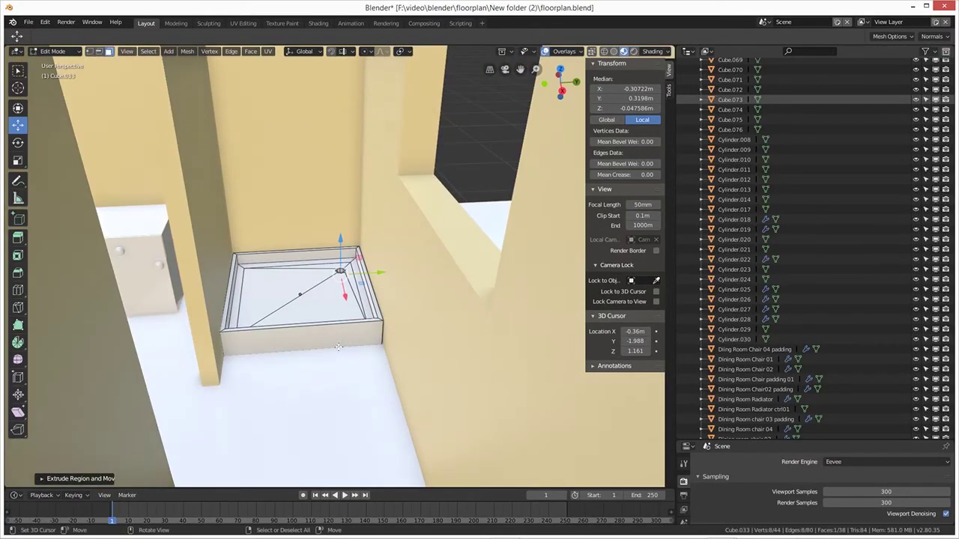
In edge selection mode, select the four inner vertical corner edges of the shower tray and bevel them by about 0.032 m
scroll(327, 361, "up", 3)
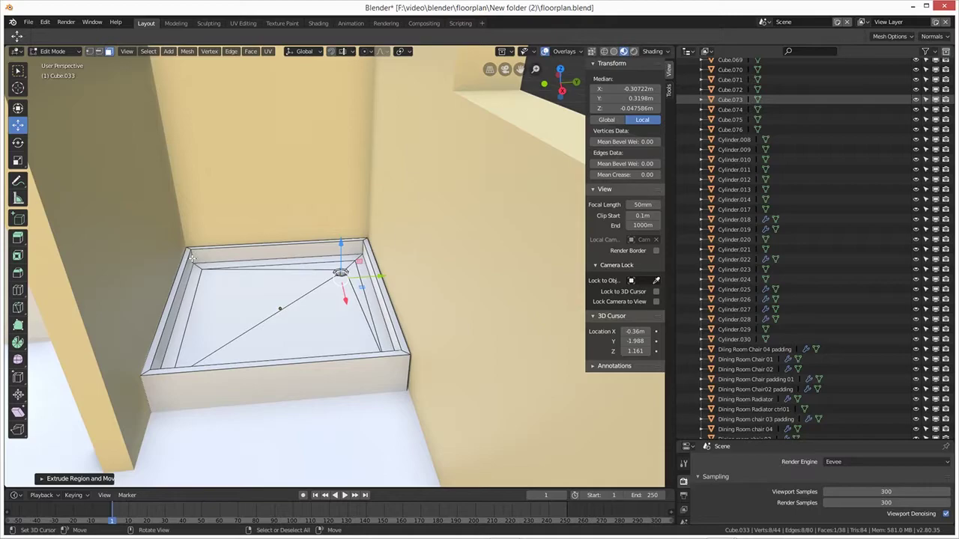
key("1")
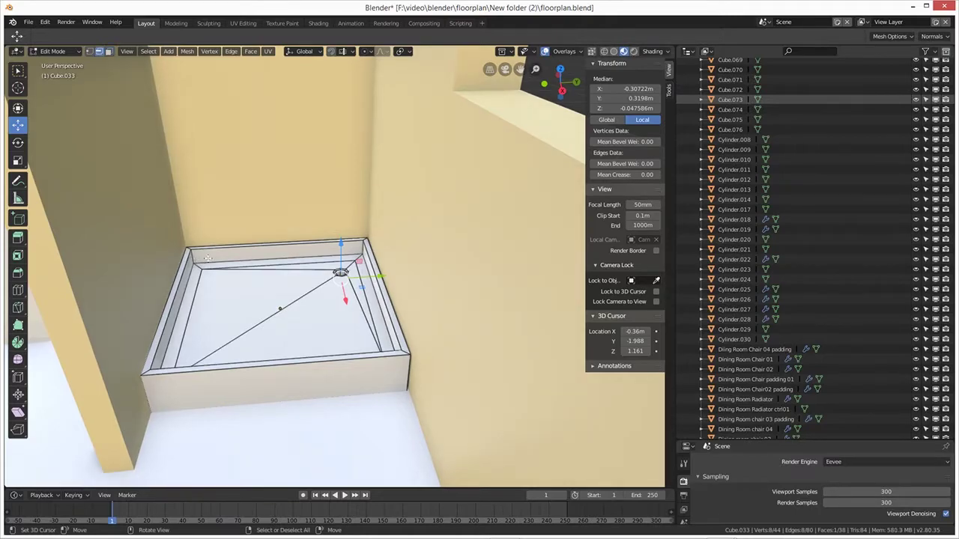
left_click(193, 256)
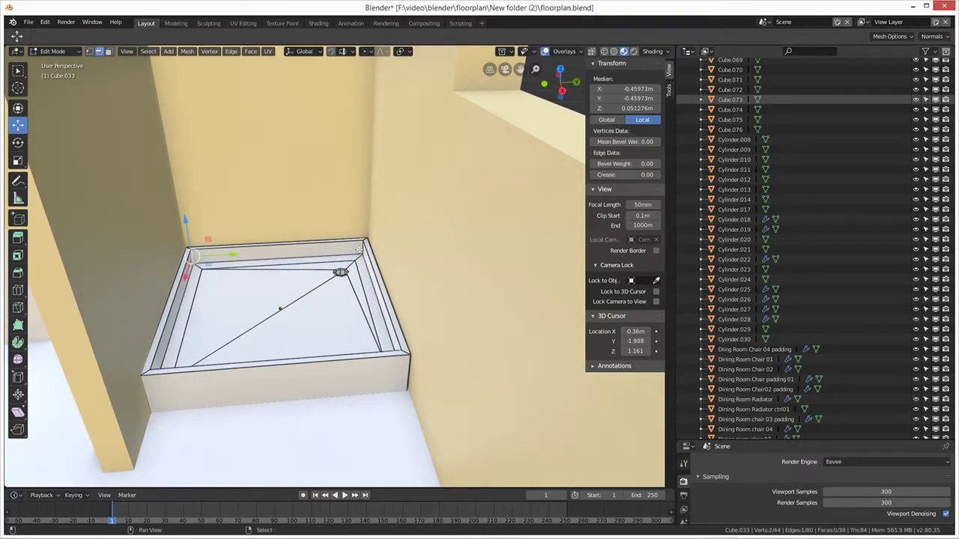
left_click(361, 249, "shift")
middle_click_drag(361, 249, 483, 363)
scroll(489, 331, "up", 3)
middle_click_drag(451, 331, 378, 315, "shift")
scroll(381, 247, "up", 5)
scroll(381, 244, "down", 5)
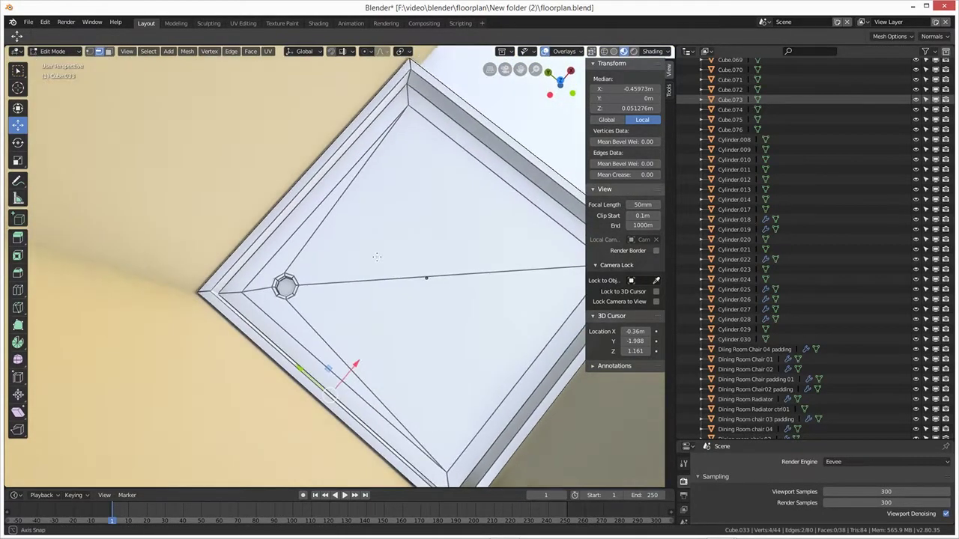
middle_click_drag(381, 245, 449, 240, "shift")
left_click(350, 175, "shift")
left_click(551, 236, "shift")
middle_click_drag(552, 236, 380, 238)
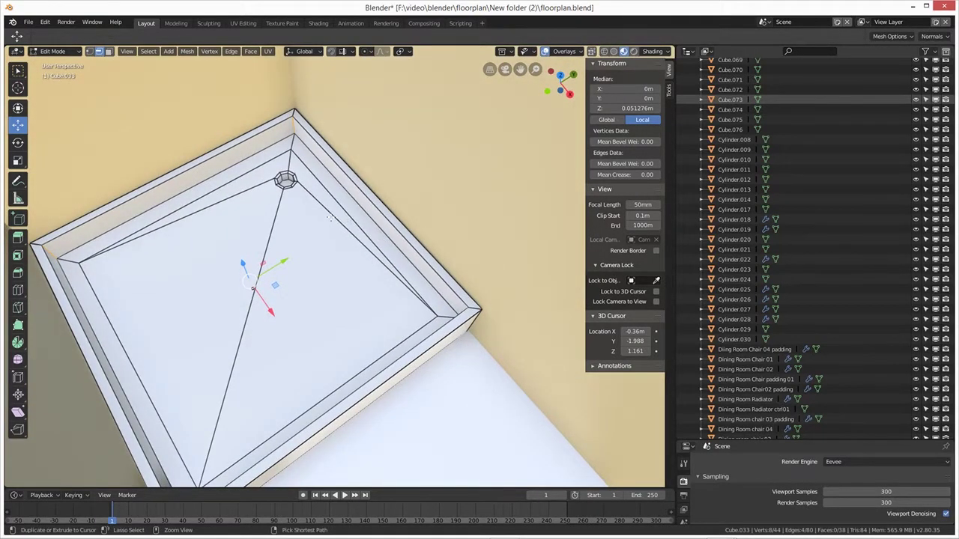
key("ctrl+b")
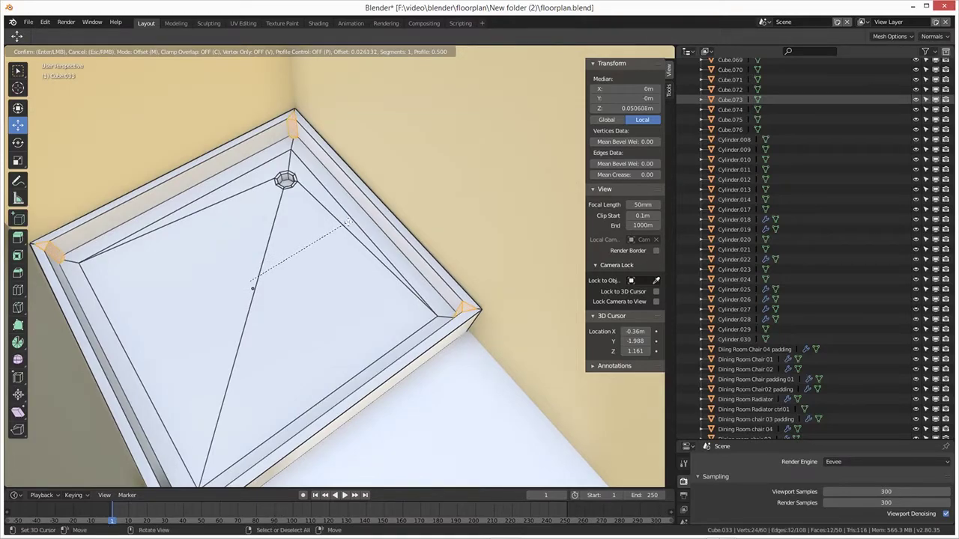
left_click(229, 356)
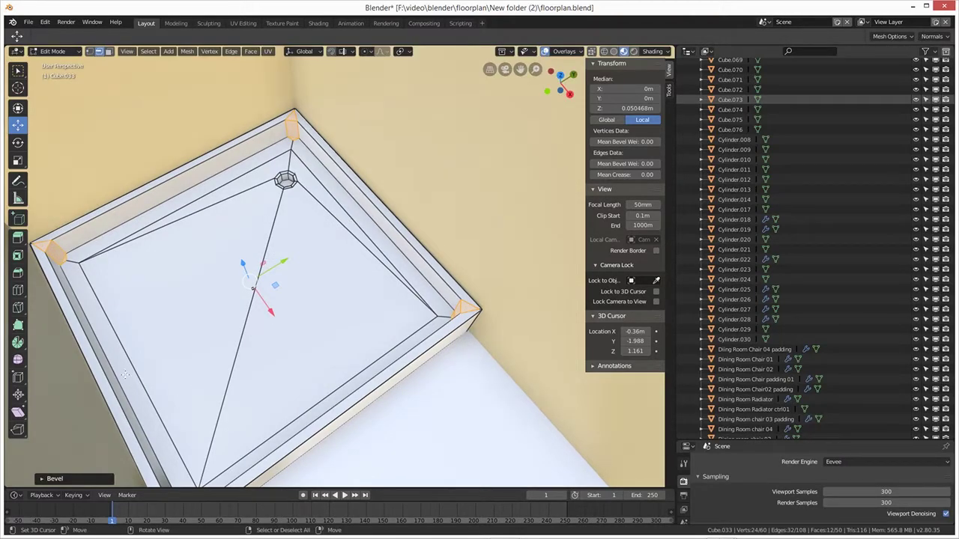
Set the tray's inner corner bevel to 5 segments
left_click(56, 478)
left_click(166, 378)
left_click(167, 378)
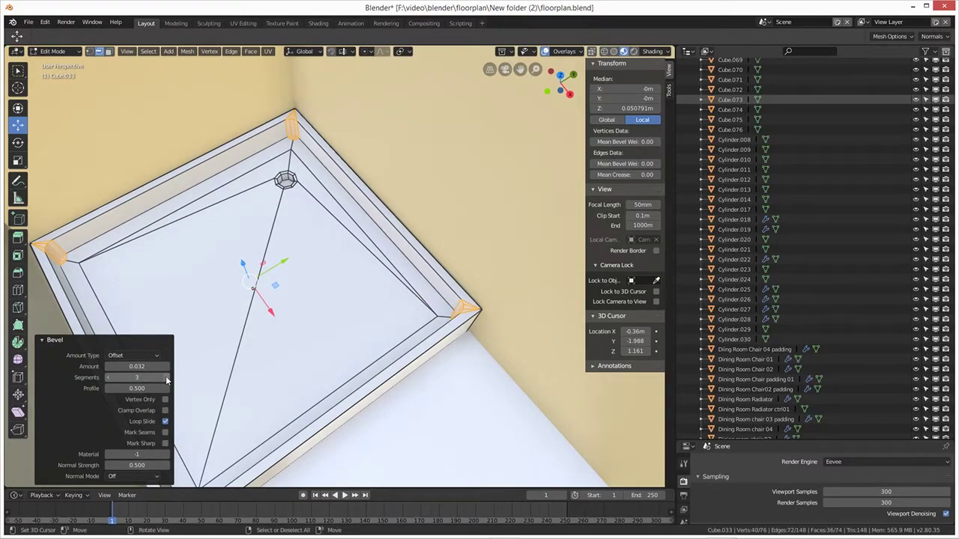
left_click(167, 378)
left_click(166, 378)
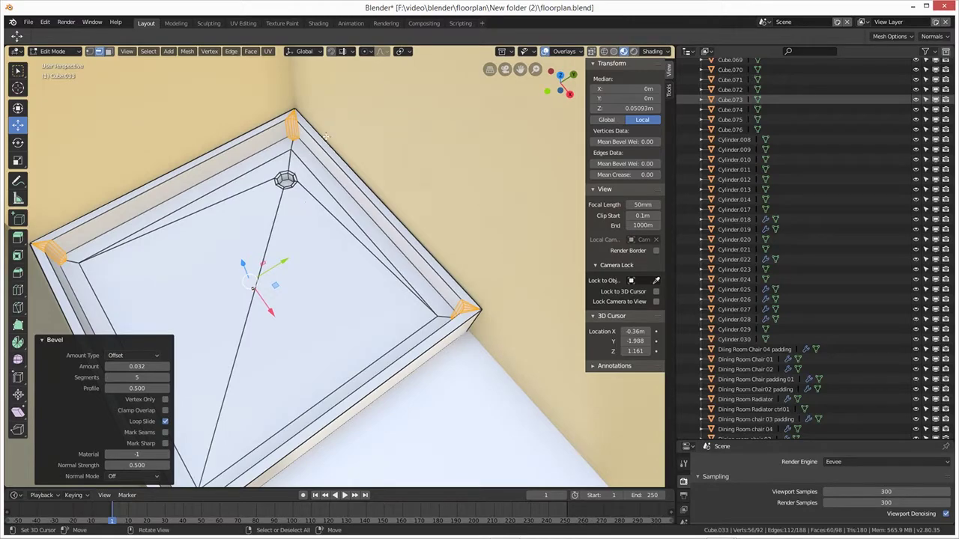
Select the four long edges at the foot of the tray's inner walls
left_click(329, 163)
left_click(262, 158, "shift")
left_click(98, 323, "shift")
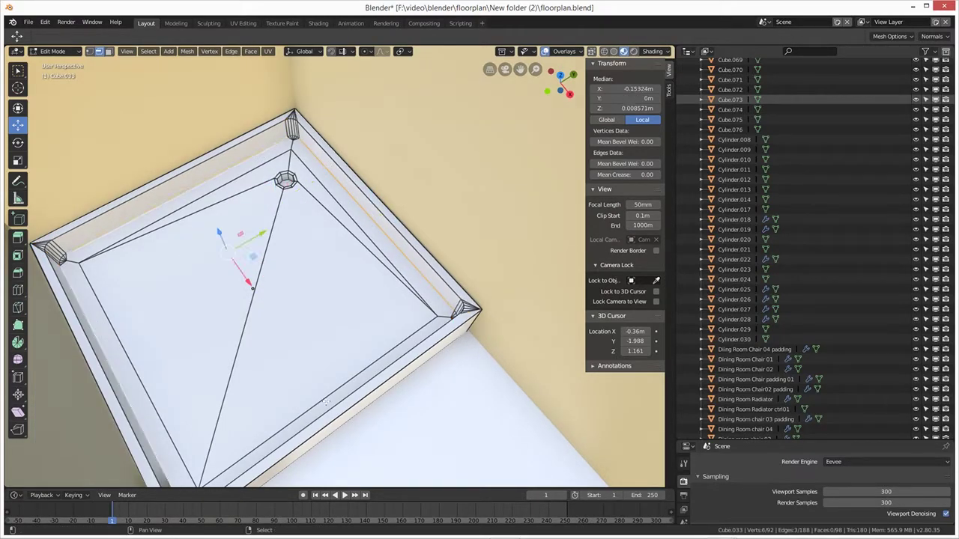
middle_click_drag(341, 405, 463, 317)
left_click(454, 317, "shift")
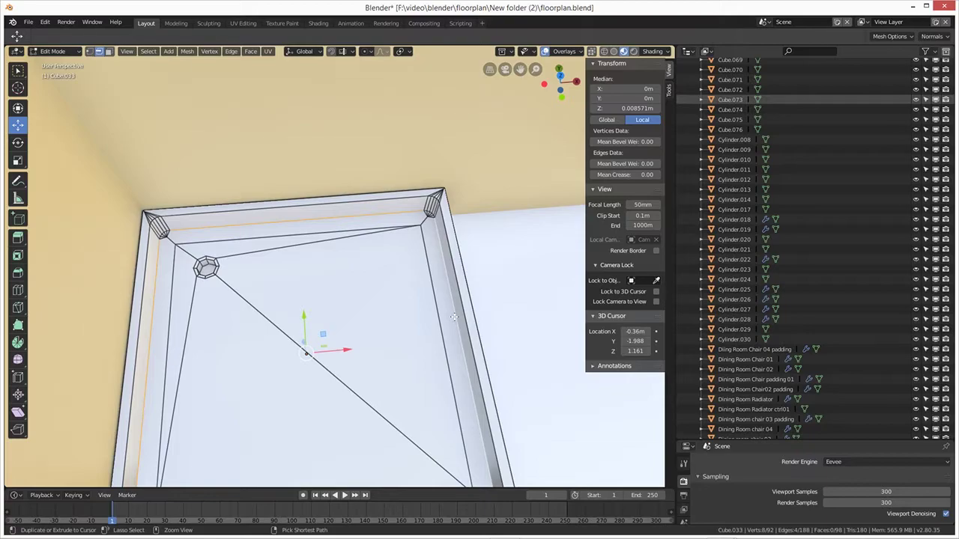
Bevel the four selected inner bottom edges by about 0.018 m with 5 segments
key("ctrl+b")
scroll(458, 315, "up", 4)
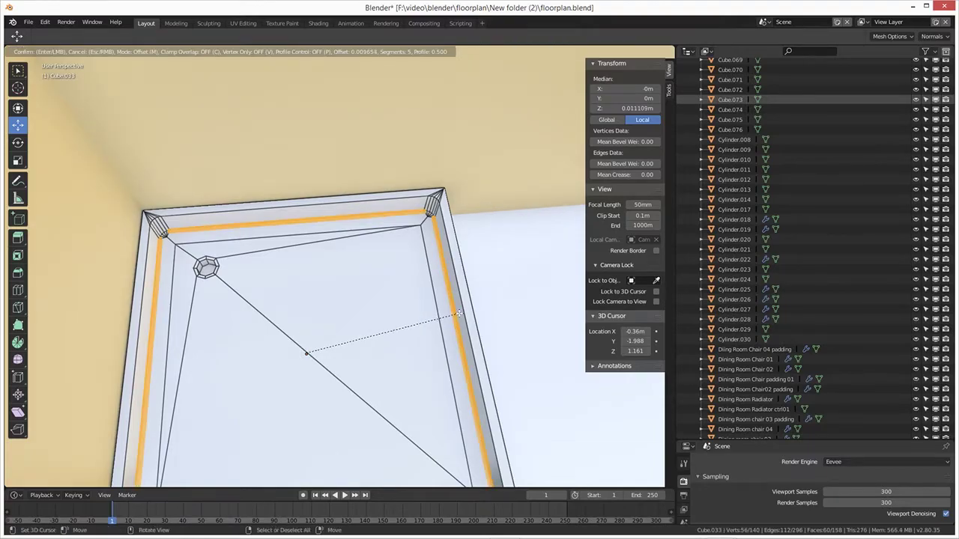
left_click(461, 315)
middle_click_drag(322, 329, 285, 294)
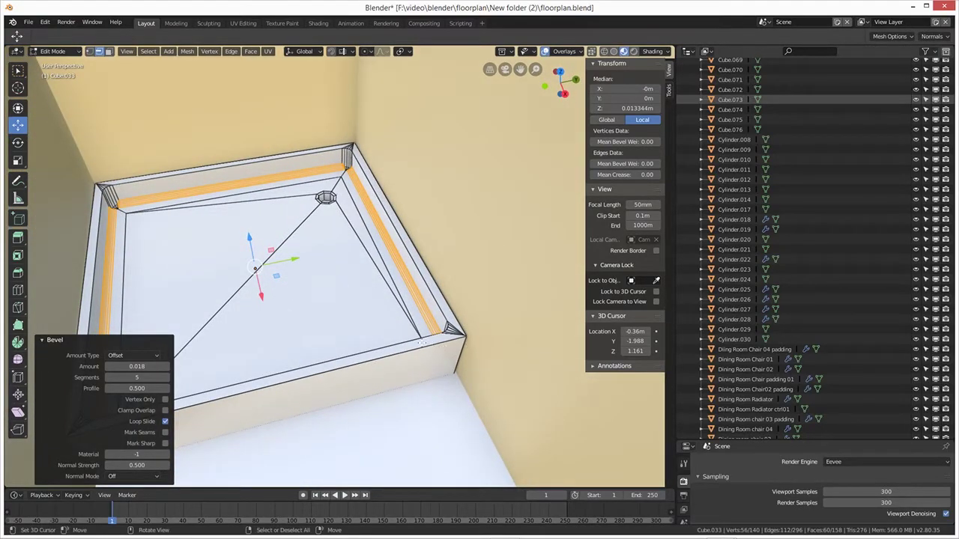
Select the inner and outer top rim edges on all four sides of the tray and bevel them by about 0.011 m with 5 segments
left_click(418, 341)
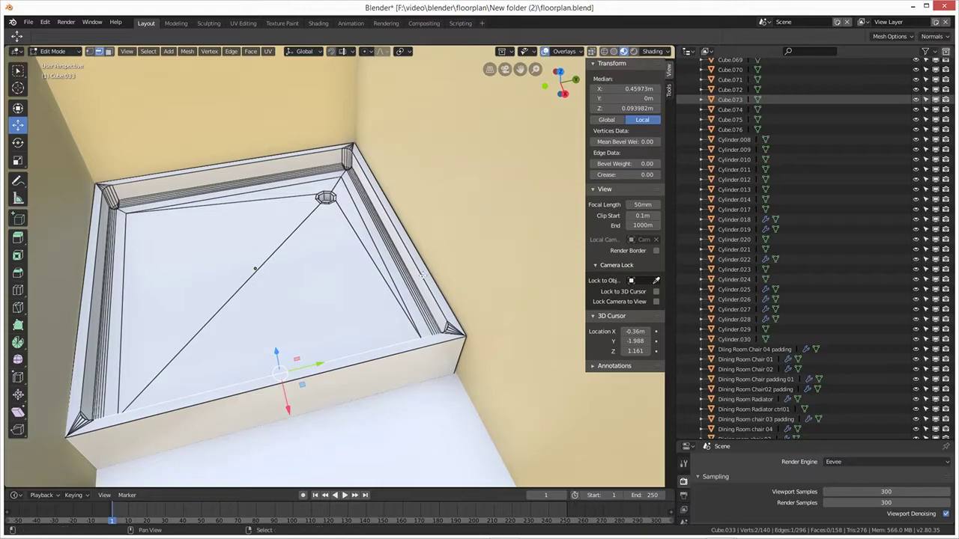
left_click(423, 277, "shift")
left_click(301, 155, "shift")
left_click(98, 220, "shift")
left_click(91, 224, "shift")
left_click(255, 174, "shift")
left_click(379, 188, "shift")
left_click(421, 350, "shift")
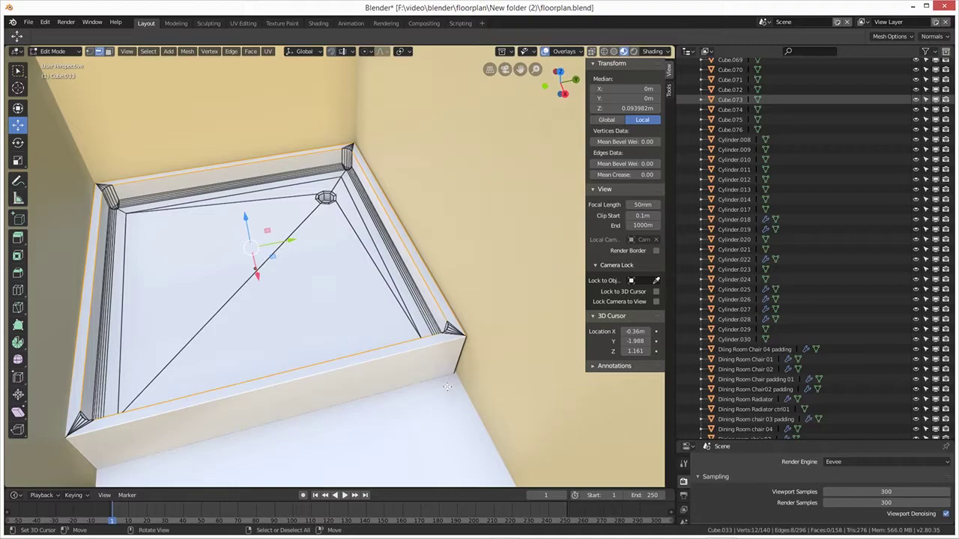
key("ctrl+b")
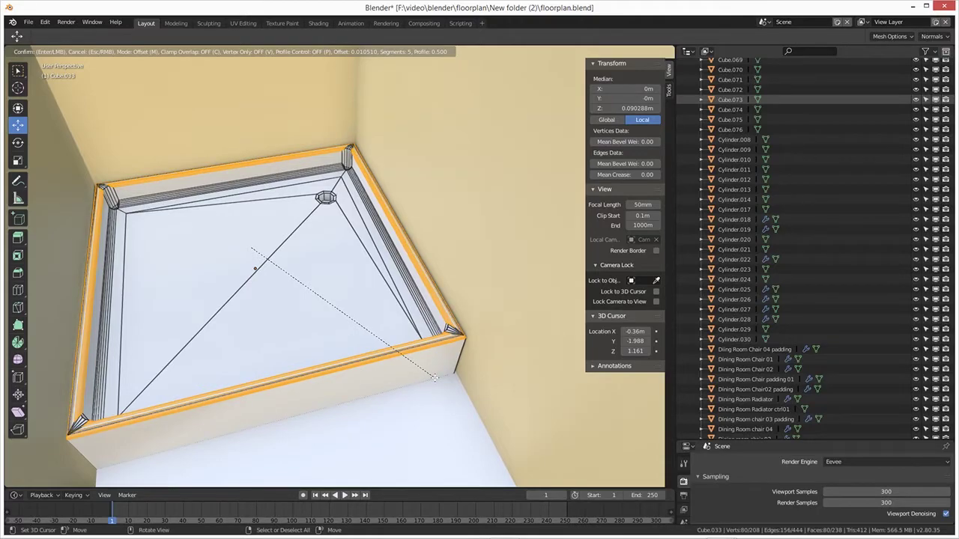
left_click(434, 378)
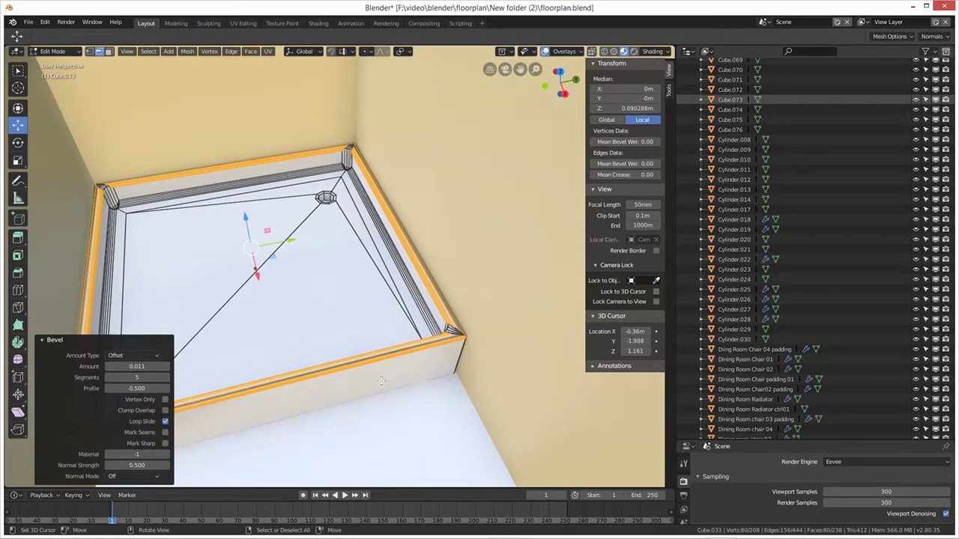
Apply smooth shading to the shower tray in Object Mode and switch it back to flat shading
key("Tab")
middle_click_drag(368, 385, 346, 376)
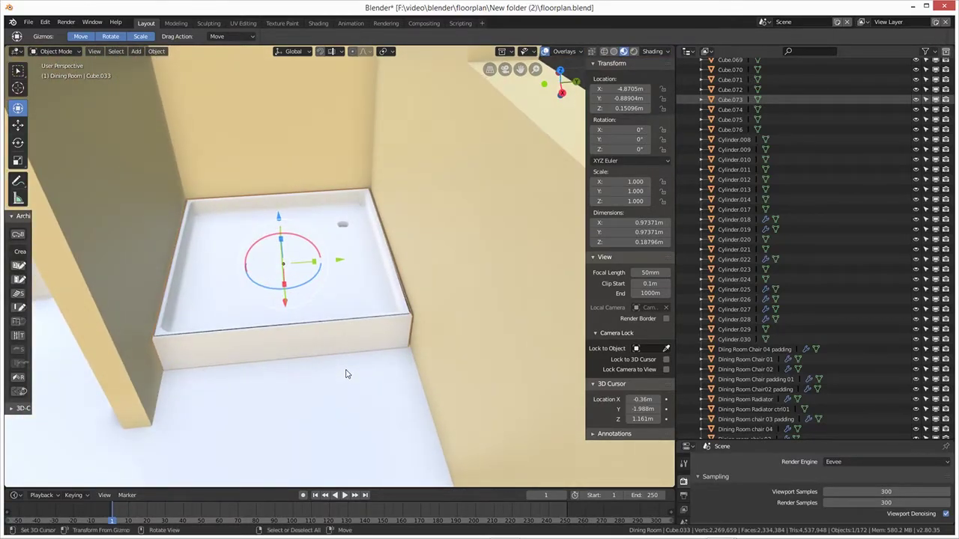
right_click(345, 370)
left_click(345, 368)
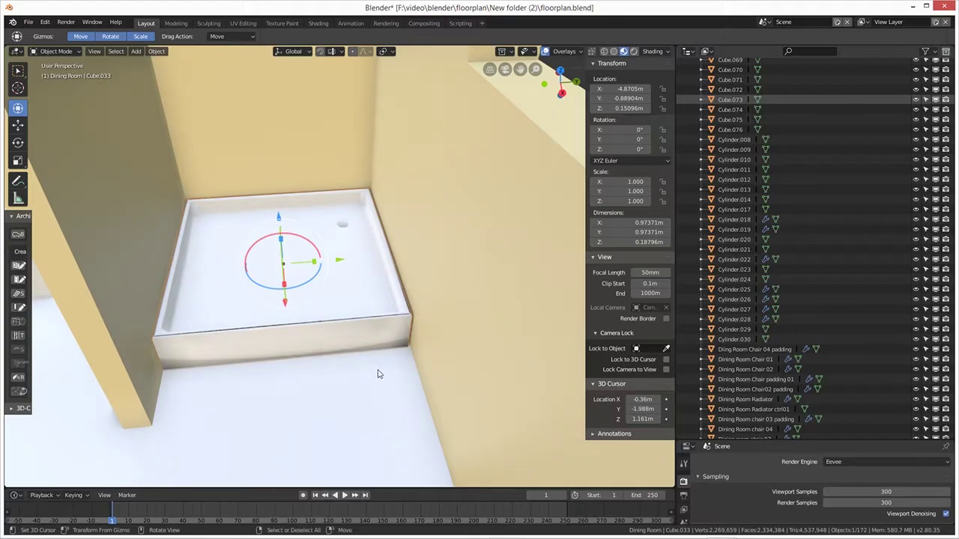
right_click(319, 382)
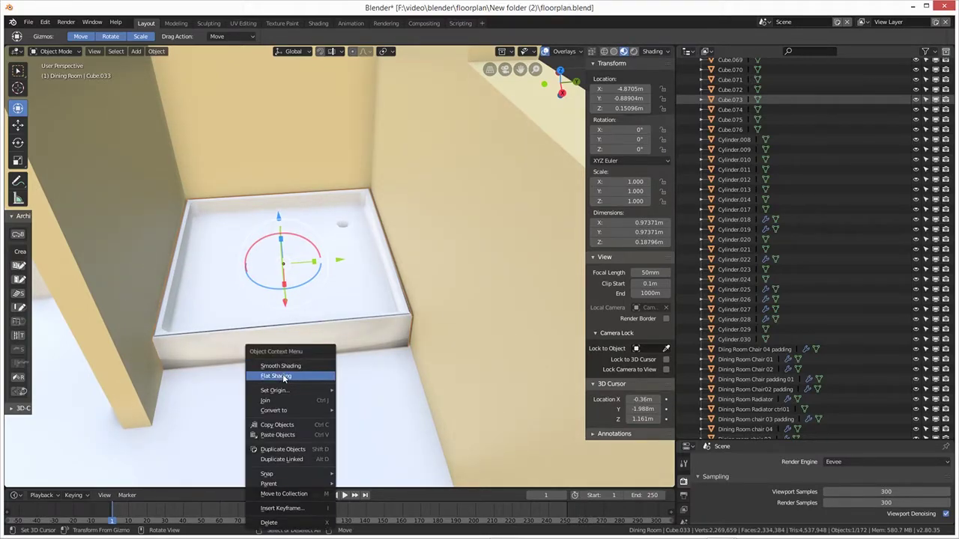
left_click(292, 376)
scroll(367, 367, "up", 3)
mouse_move(332, 377)
middle_mouse_down()
mouse_move(366, 361)
mouse_move(347, 345)
mouse_move(336, 367)
middle_mouse_up()
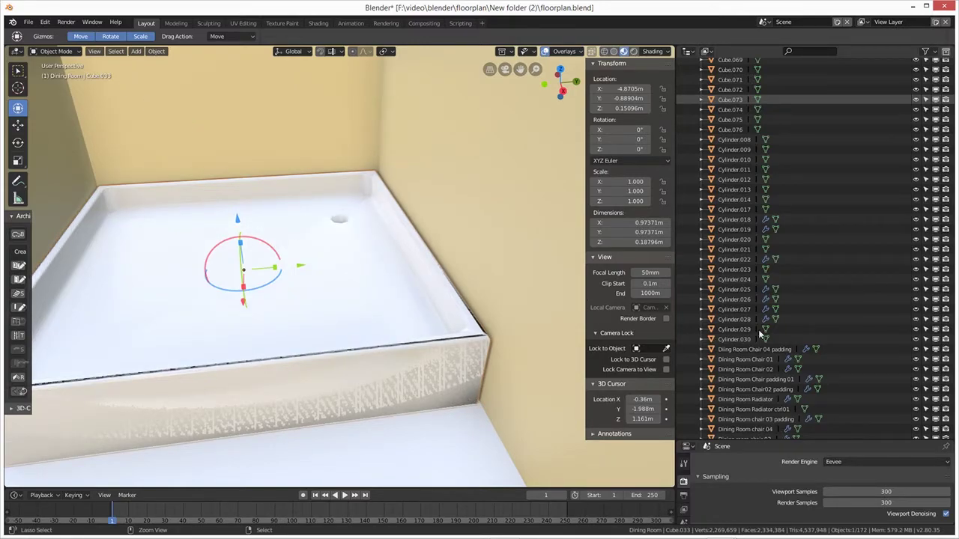
Undo the shading changes and the rim and inner bottom edge bevels, keeping the four inner bottom edges selected
key("Tab")
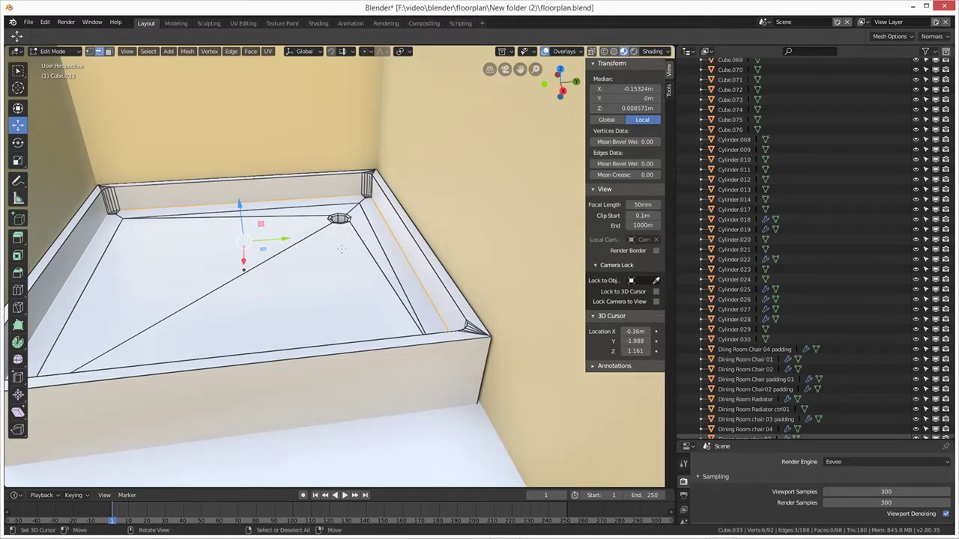
left_click(45, 22)
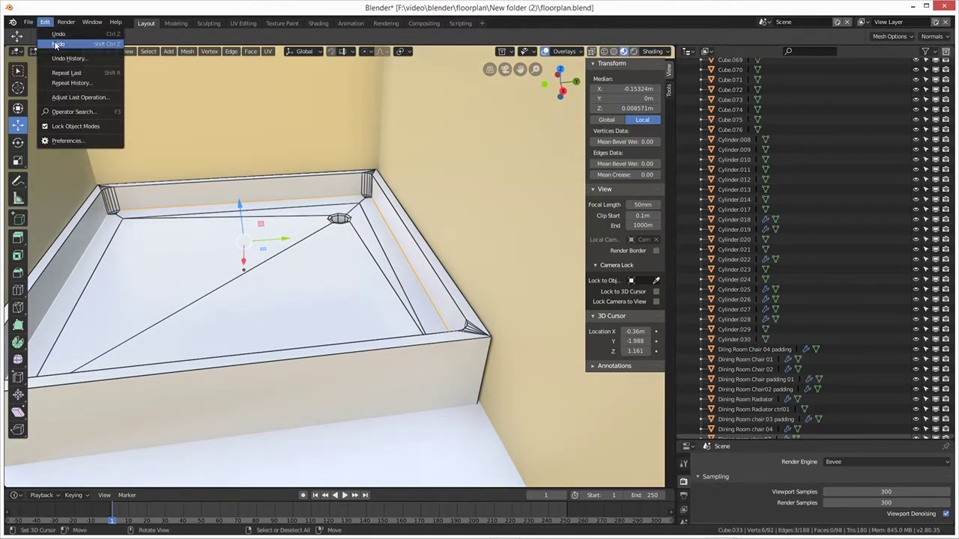
left_click(56, 45)
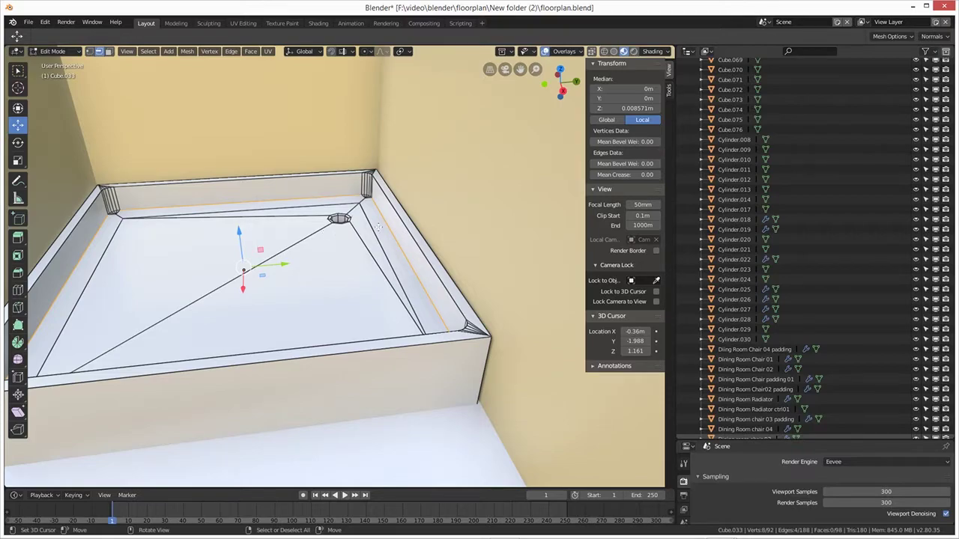
Bevel the four selected inner bottom edges by about 0.014 m with 5 segments
key("ctrl")
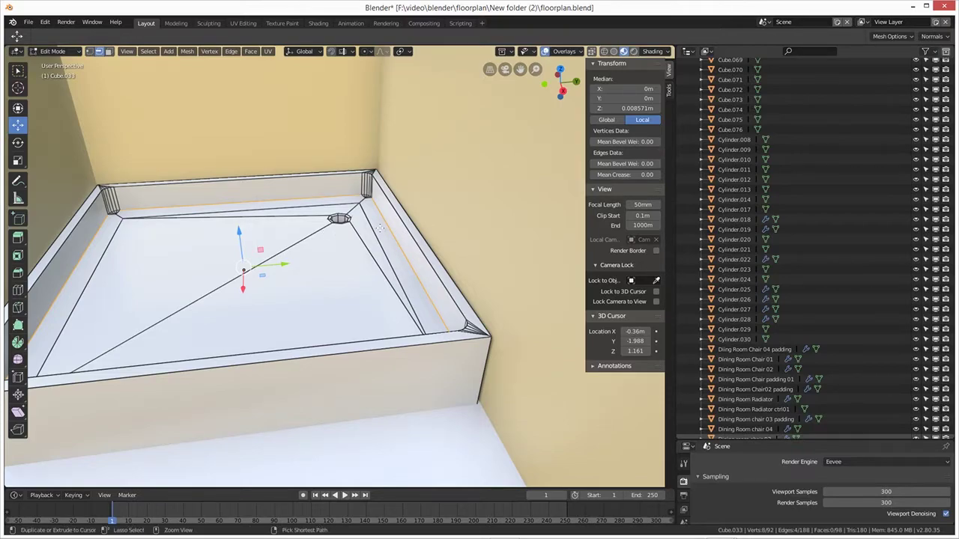
key("ctrl+b")
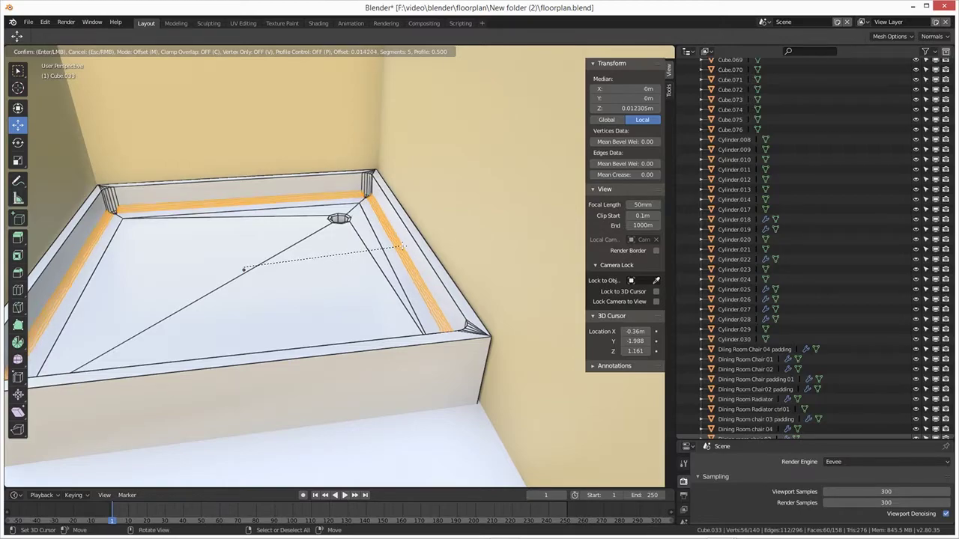
left_click(402, 246)
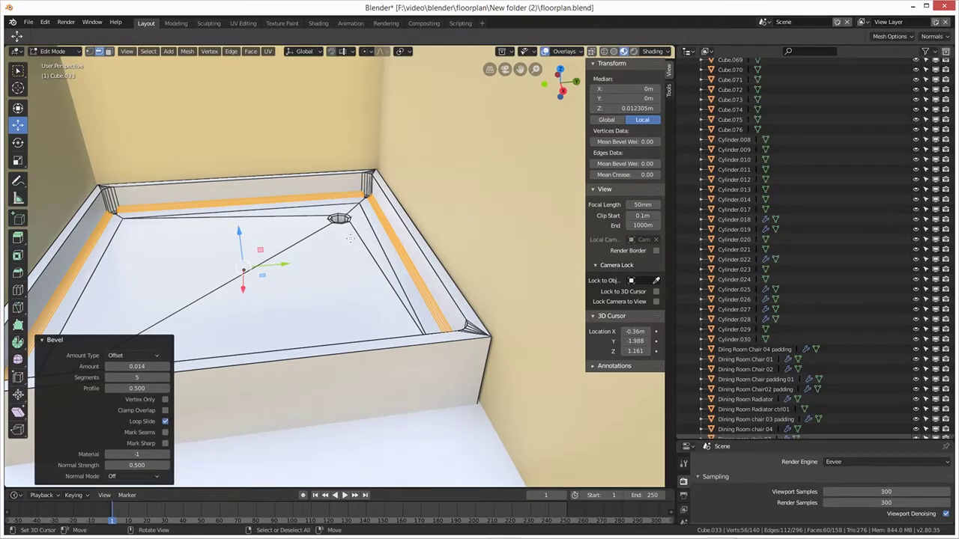
Bevel the four outer top rim edges of the tray by about 0.007 m with 5 segments and return to Object Mode
left_click(438, 341)
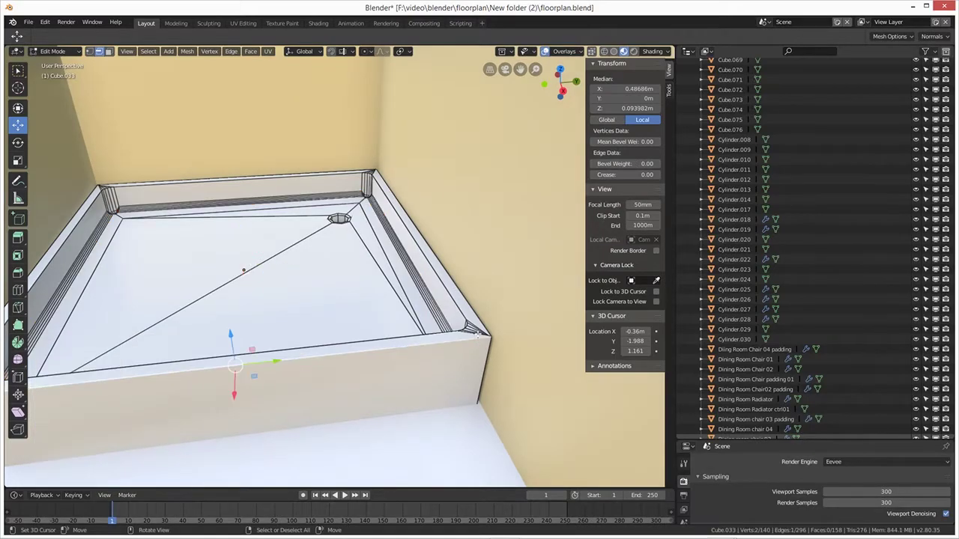
left_click(384, 201, "shift")
left_click(345, 171, "shift")
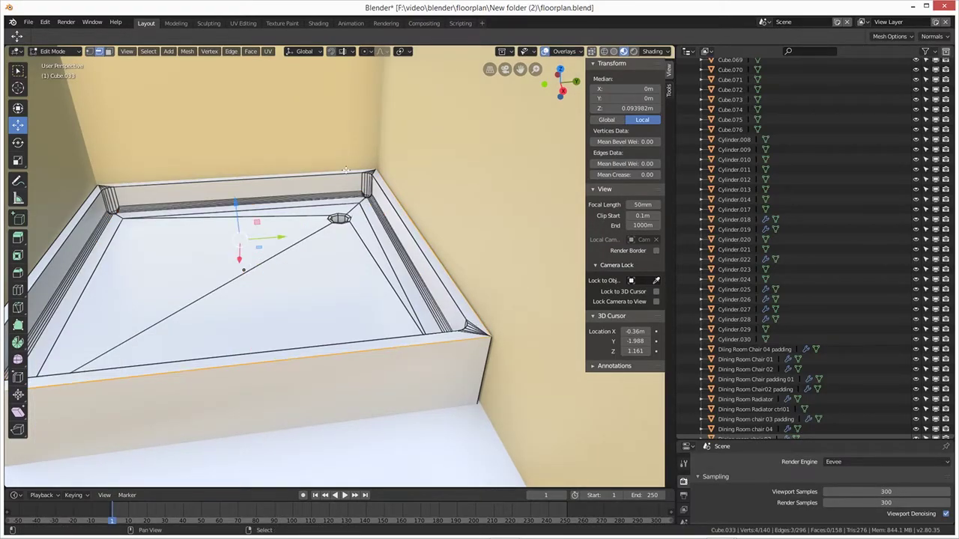
left_click(76, 215, "shift")
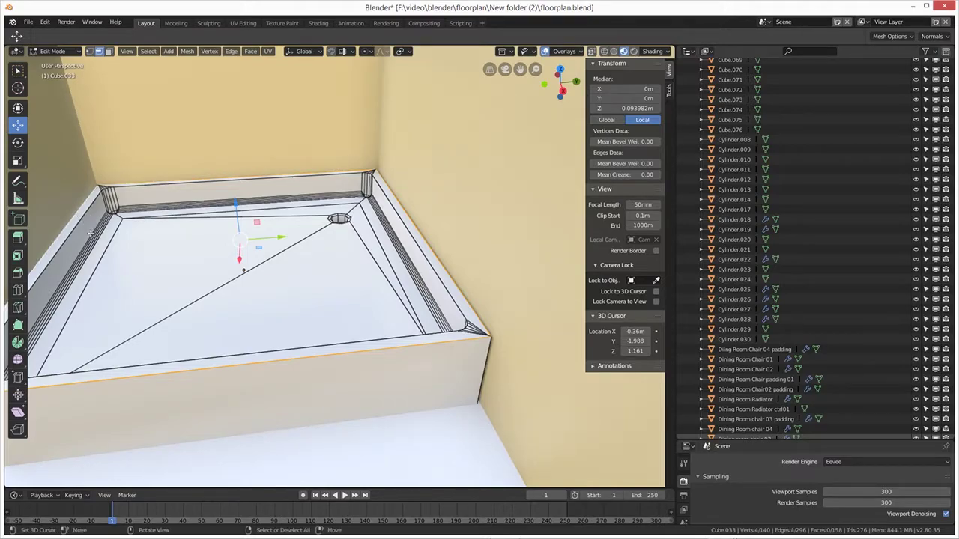
key("ctrl+b")
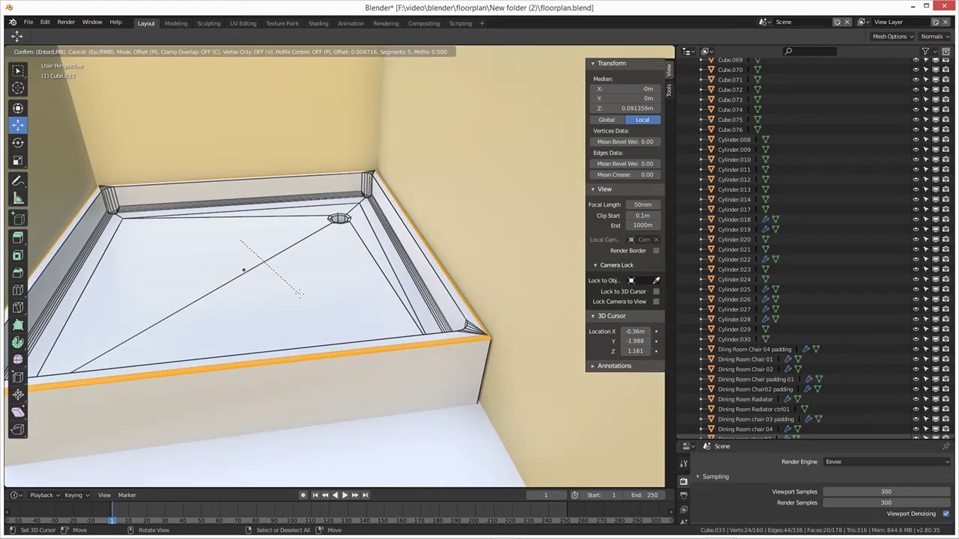
left_click(299, 293)
middle_click_drag(556, 349, 333, 357)
key("Tab")
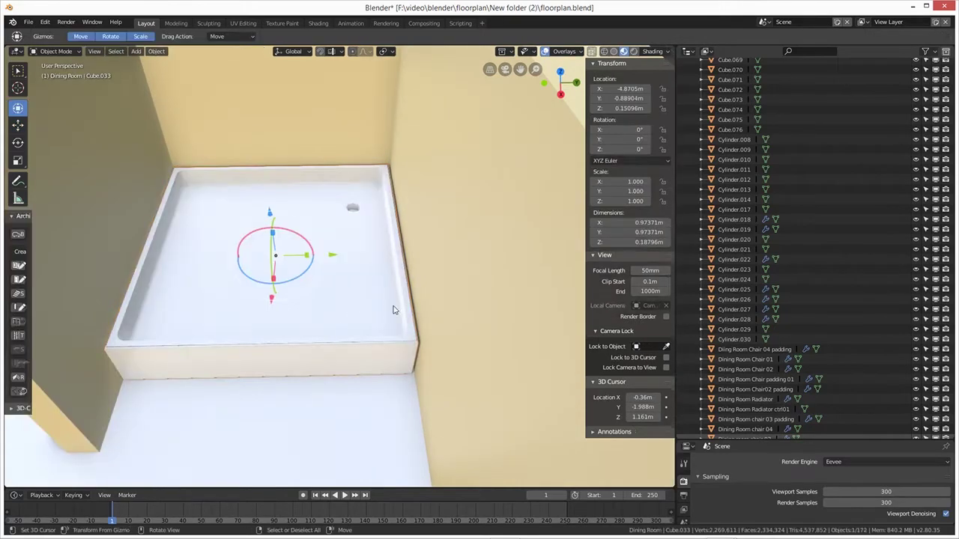
Move the shower tray about 0.004 m along Y towards the window-side wall
left_click_drag(337, 256, 336, 256)
scroll(310, 318, "down", 5)
middle_click_drag(302, 326, 359, 408)
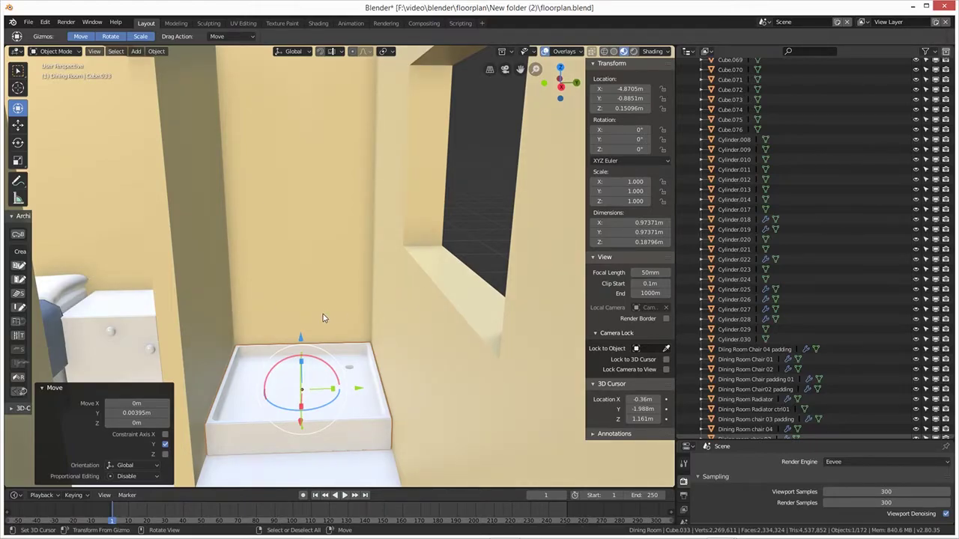
Add a 2 m mesh plane to the scene and frame it in the view
key("shift+a")
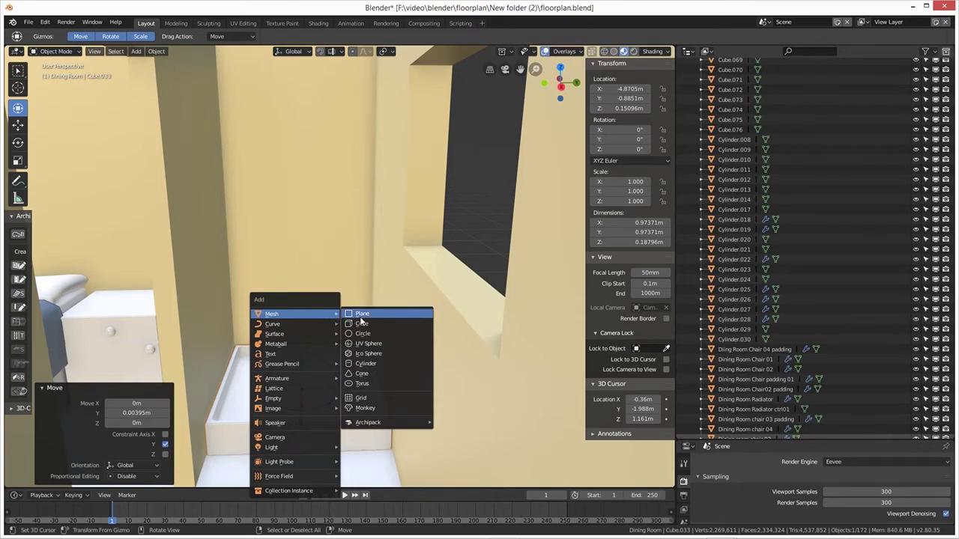
left_click(361, 318)
key("KP_Decimal")
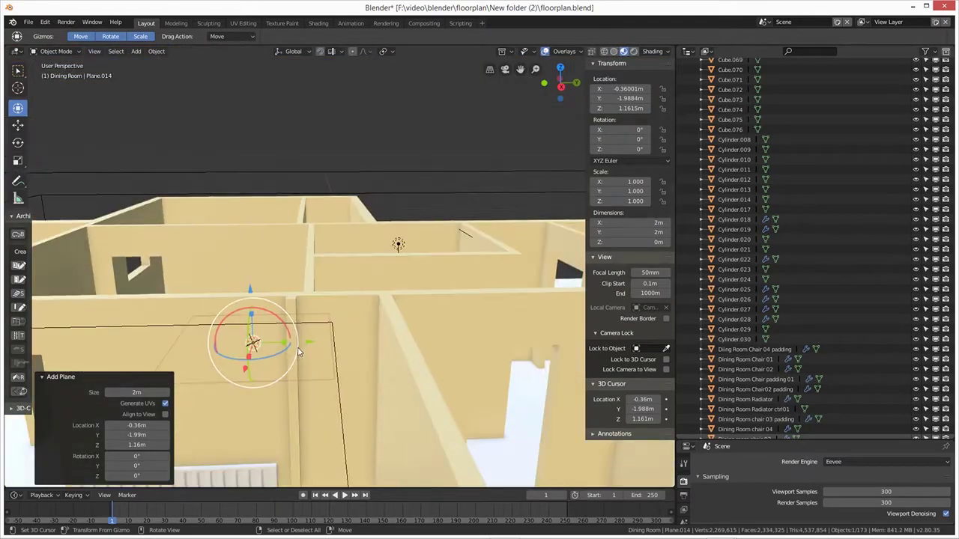
Move the new plane about 4.1 m along negative X to the shower end of the building
scroll(299, 354, "down", 4)
left_click_drag(358, 467, 305, 325)
scroll(303, 329, "up", 5)
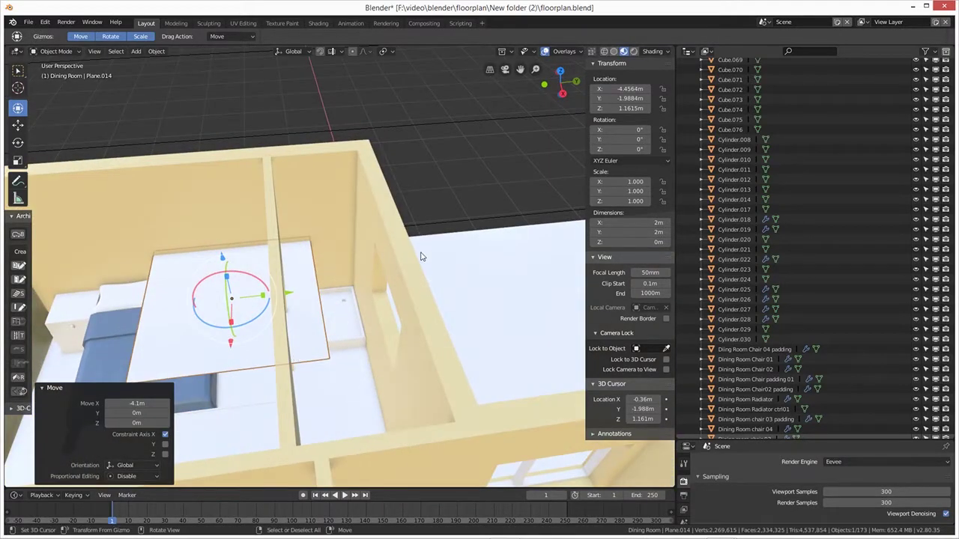
Set the plane's Y rotation to 90° so it stands upright across the room
left_click_drag(629, 140, 674, 140)
left_click(627, 141)
type("19.3d")
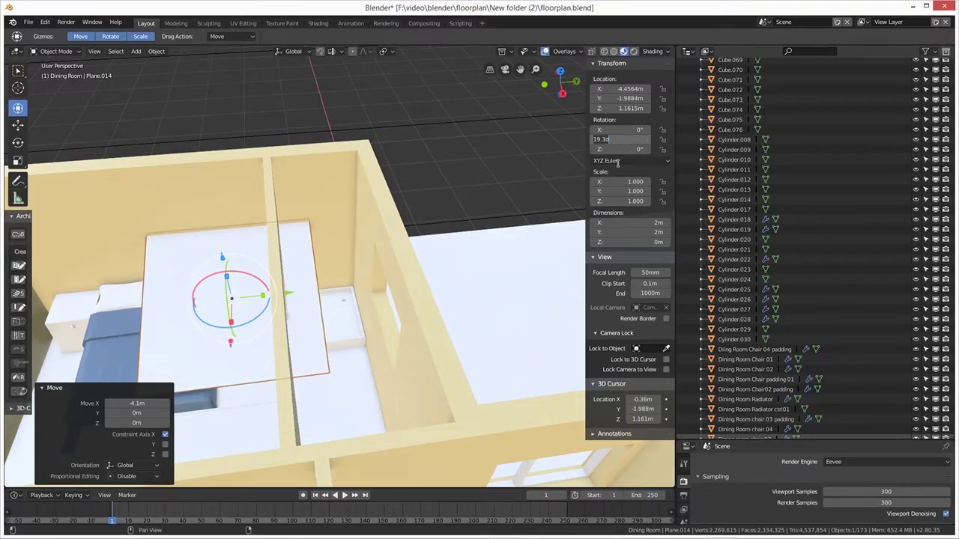
left_click(613, 141)
type("90")
key("Return")
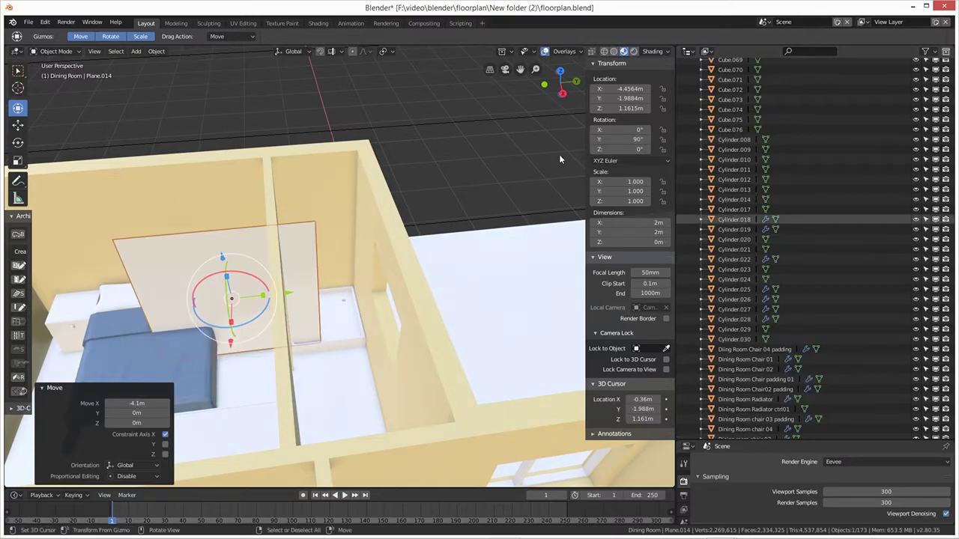
Scale the upright plane to about 0.495 along Y and move it about 1.08 m along Y into the toilet room
key("s")
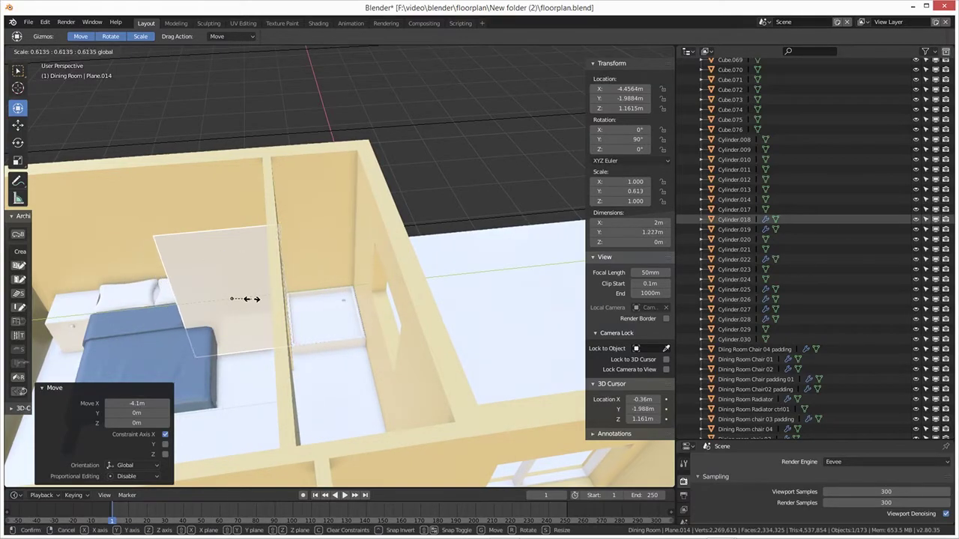
left_click(257, 299)
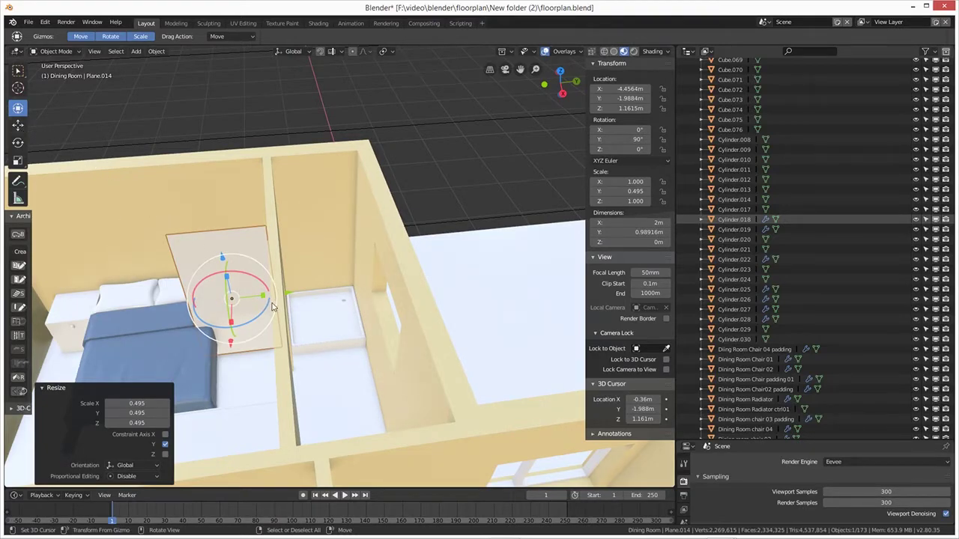
key("g")
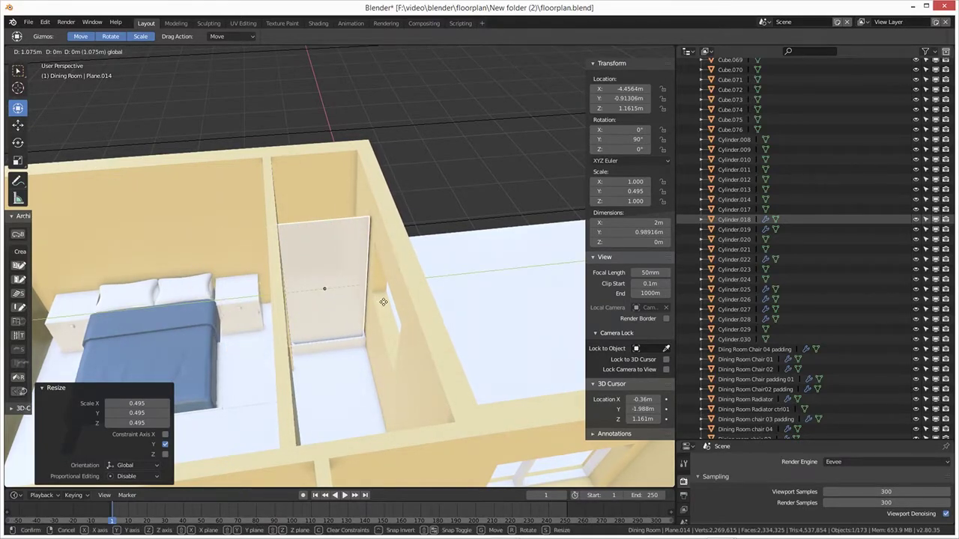
left_click(384, 302)
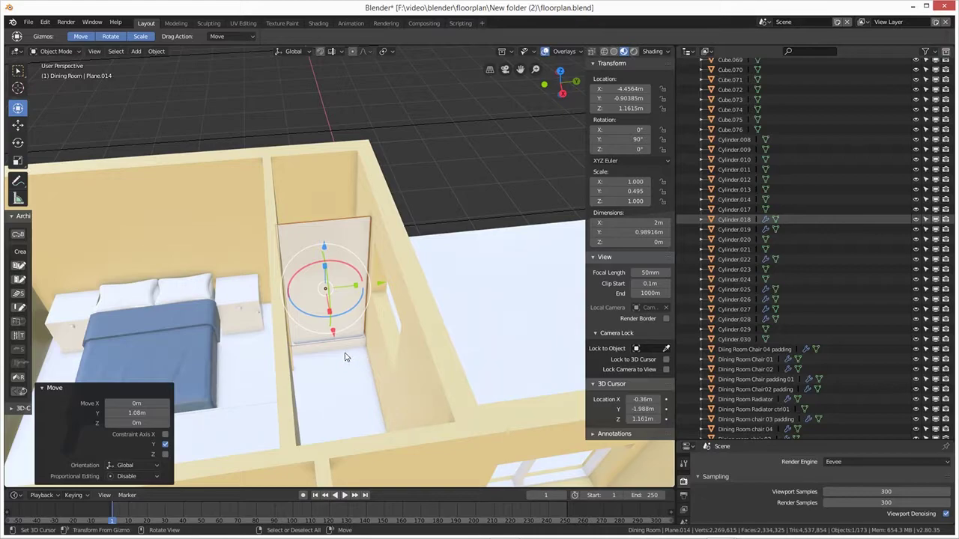
Narrow the panel along Y to about 0.958 m and move it about 0.061 m along X onto the tray's front edge
scroll(333, 375, "up", 5)
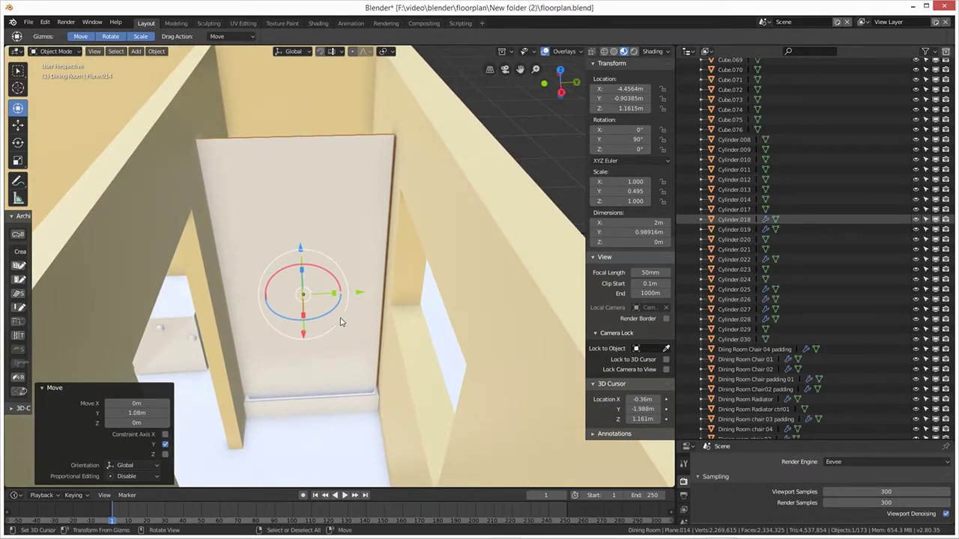
key("s")
key("y")
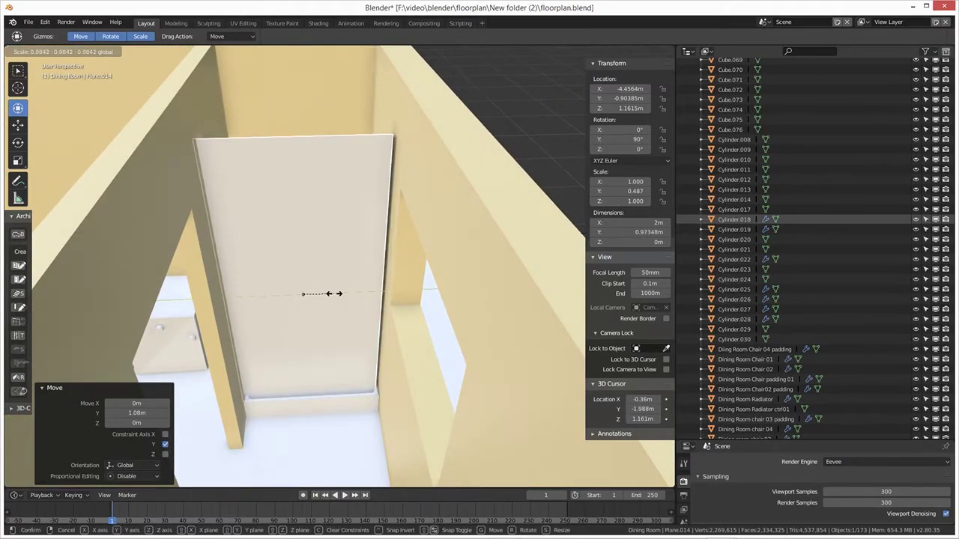
left_click(341, 294)
middle_click_drag(332, 357, 417, 391)
key("g")
key("x")
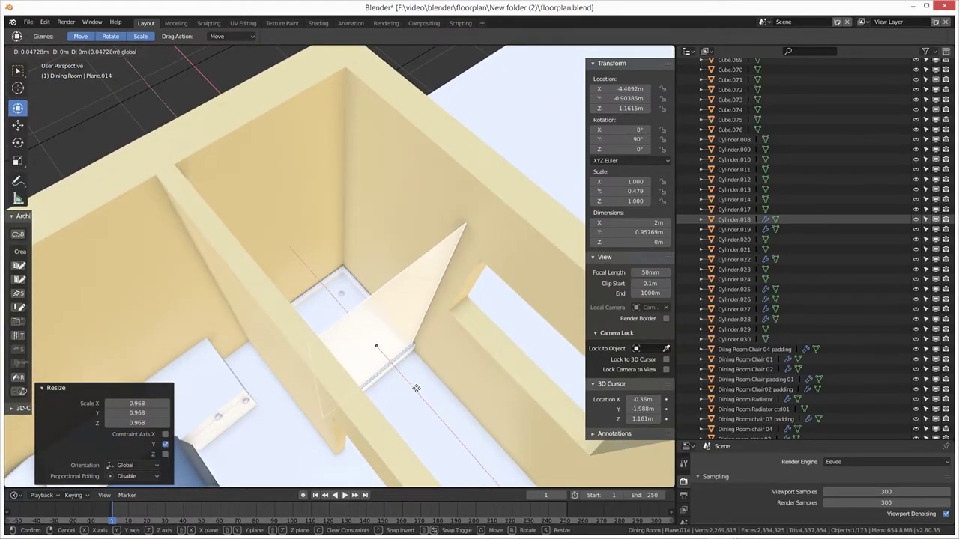
left_click(417, 391)
Shift the panel about 0.021 m along Y between the walls and raise it about 0.102 m onto the tray's rim
middle_click_drag(453, 443, 364, 322)
key("g")
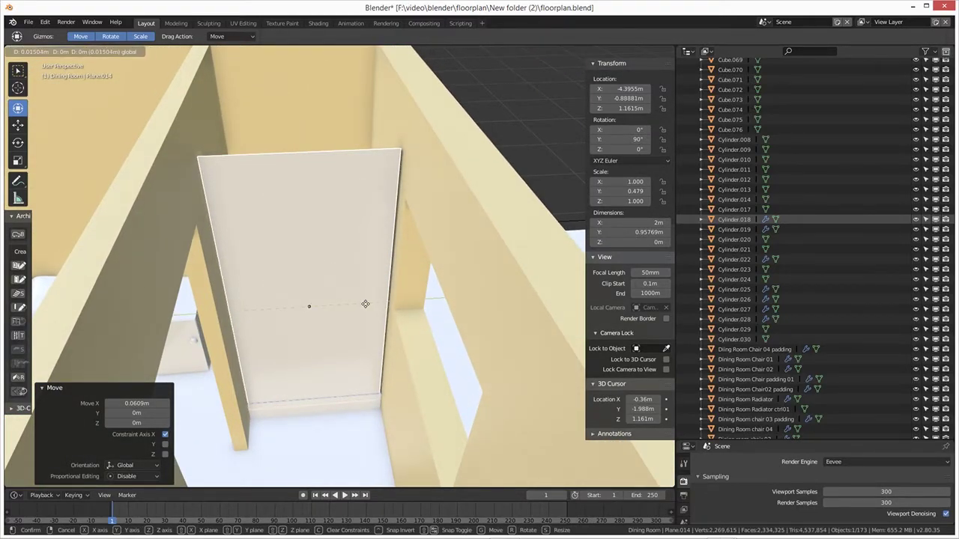
left_click(365, 304)
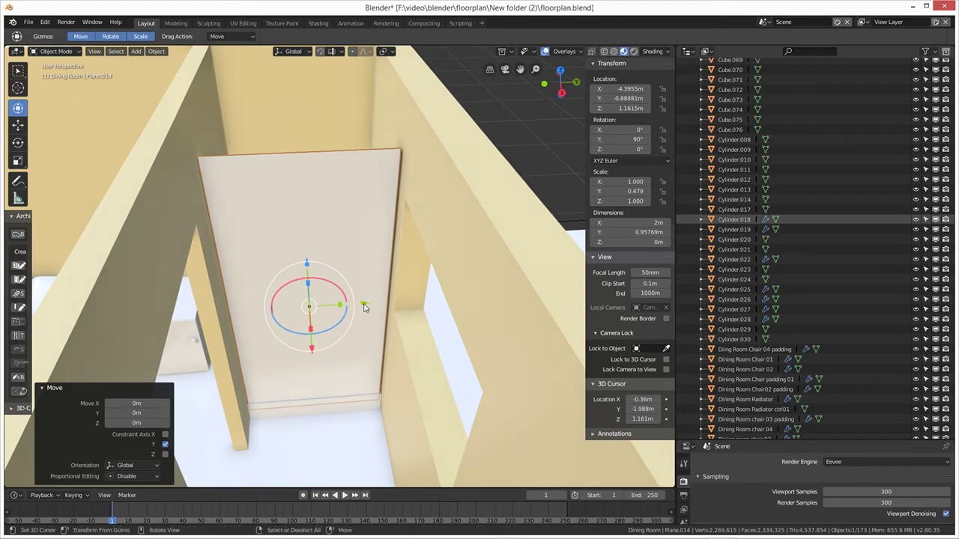
left_click_drag(306, 262, 305, 246)
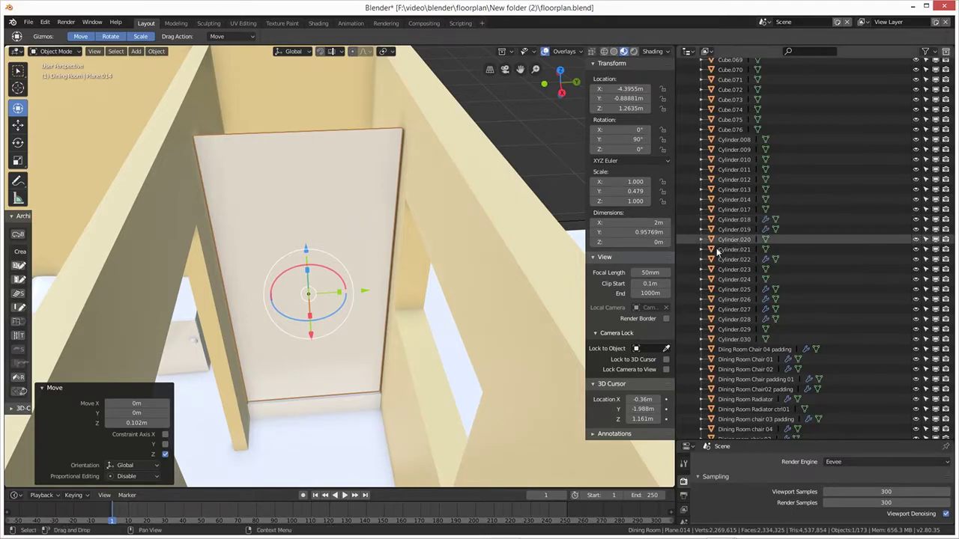
middle_click_drag(402, 337, 419, 324)
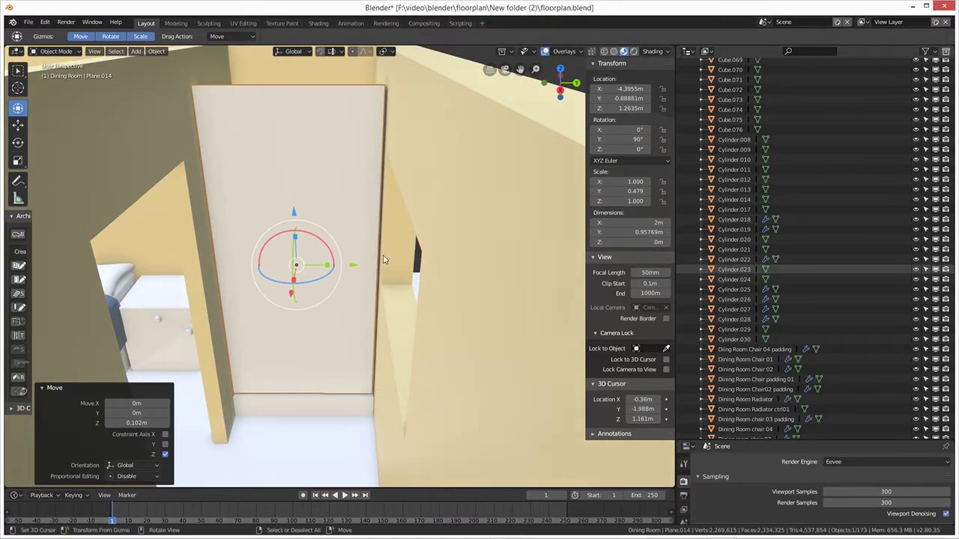
left_click_drag(353, 266, 356, 266)
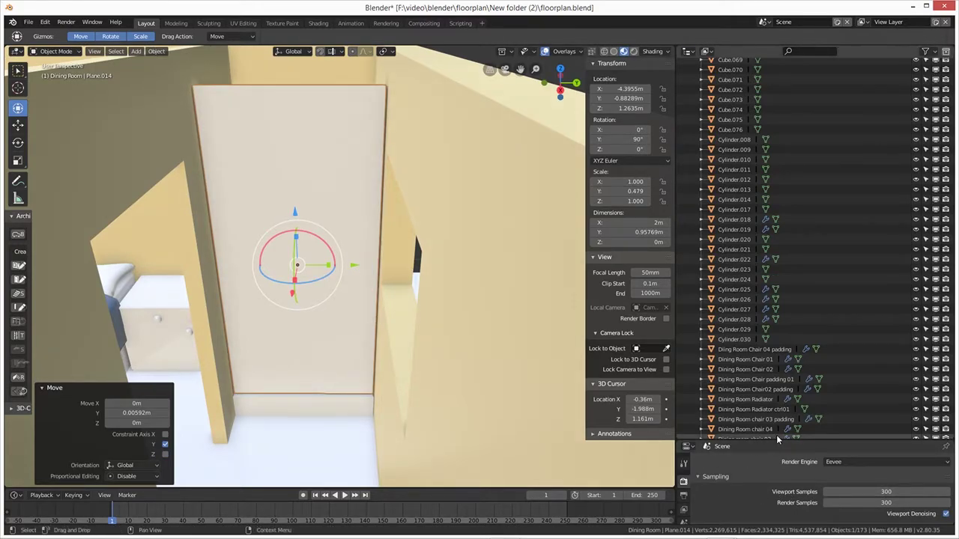
Give the shower panel a new material with a Glass BSDF surface and a roughness of about 0.271
left_click_drag(778, 440, 774, 233)
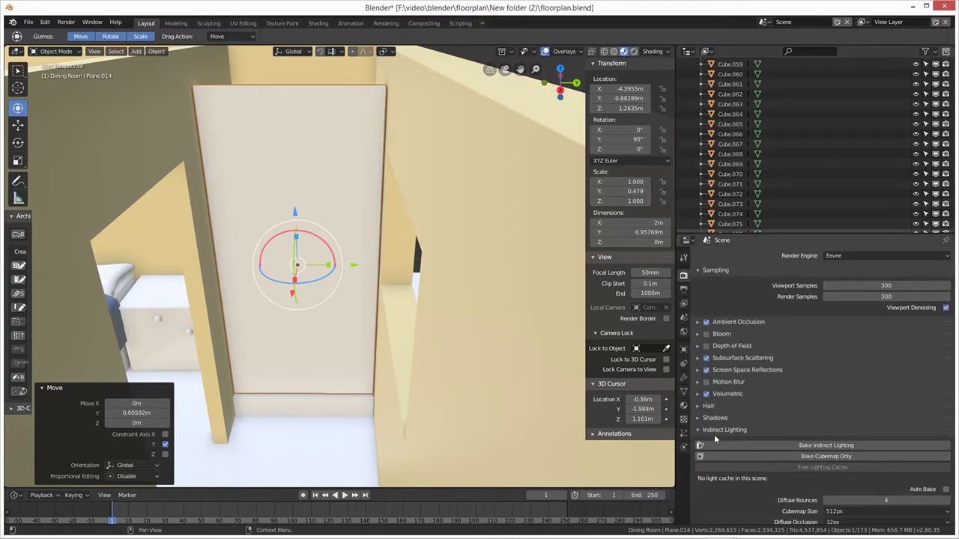
left_click(684, 407)
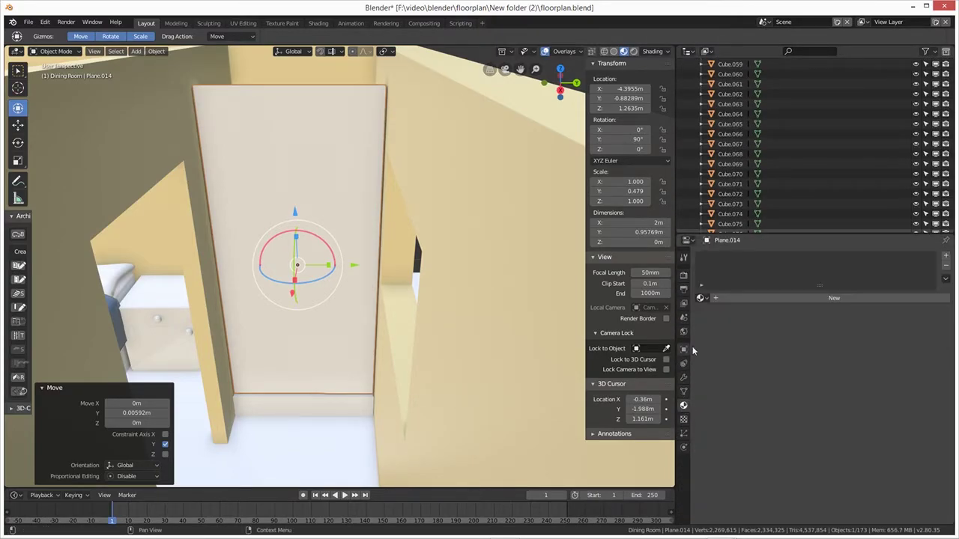
left_click(841, 295)
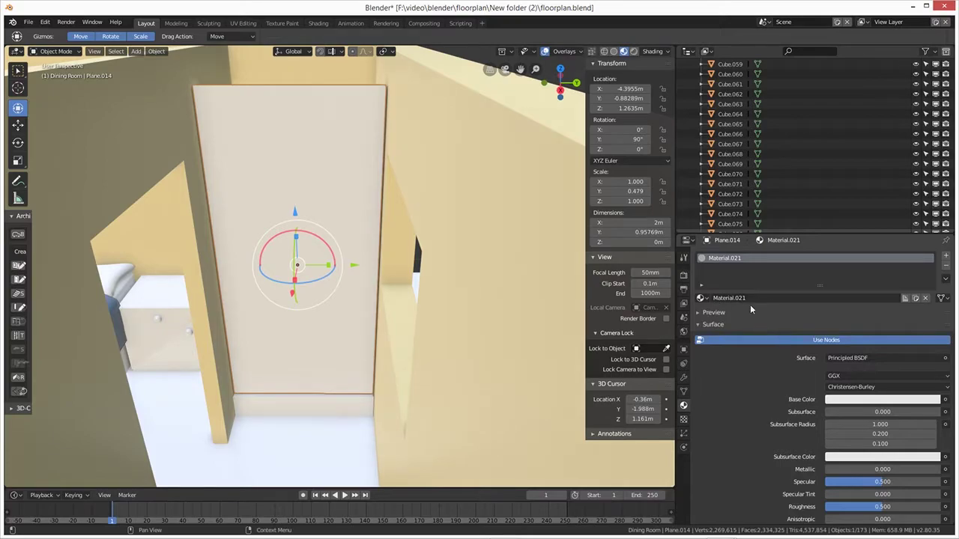
left_click(840, 358)
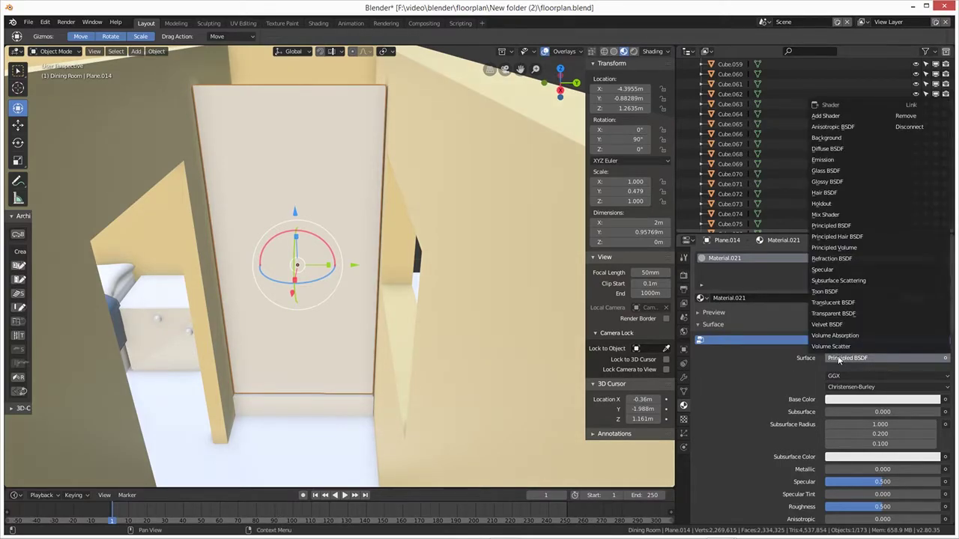
left_click(827, 171)
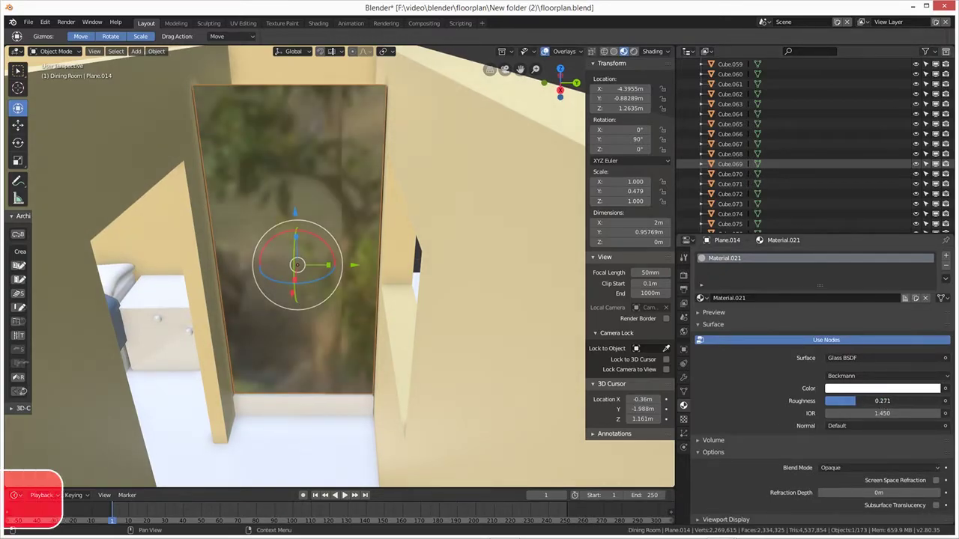
left_click_drag(882, 401, 854, 401)
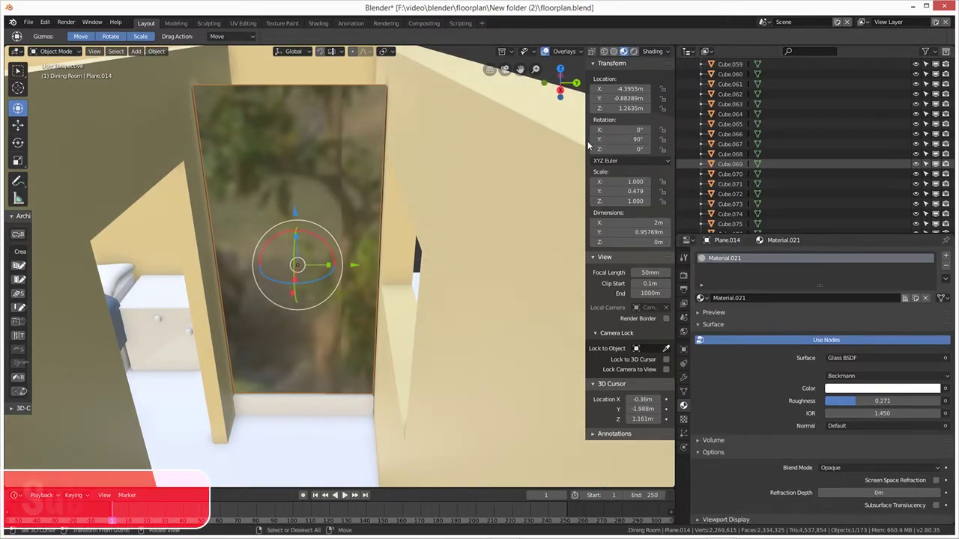
Switch the render engine to Cycles, preview the glass panel in rendered shading, and return to material preview shading
left_click(683, 277)
left_click(843, 256)
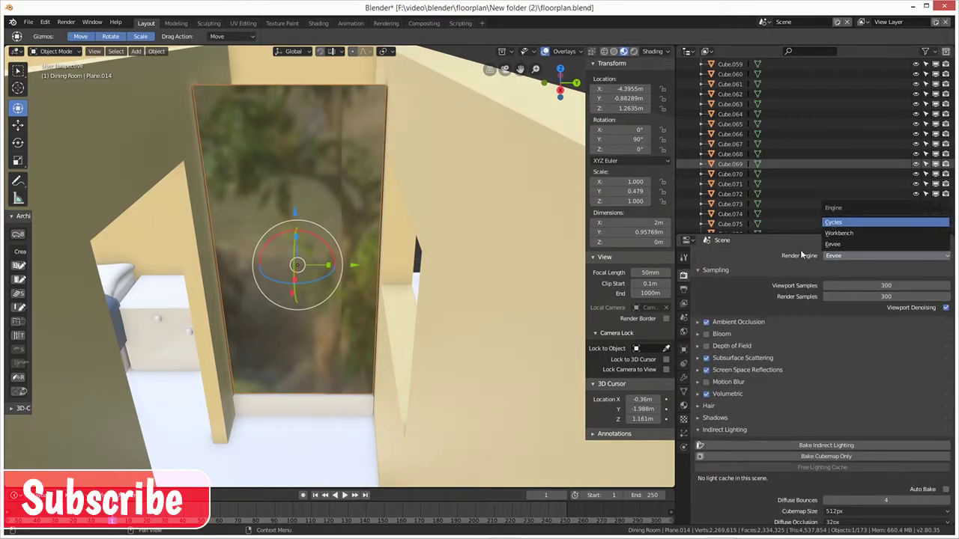
left_click(832, 224)
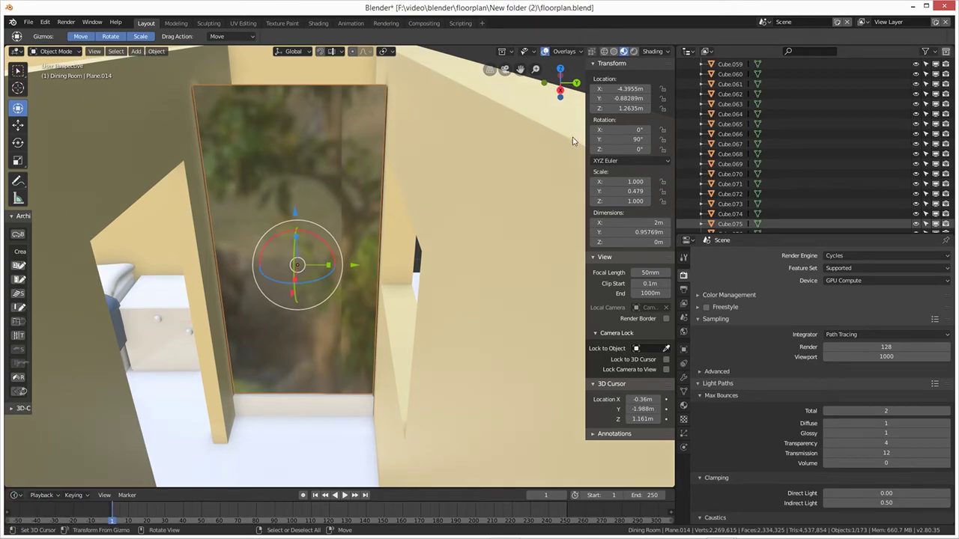
left_click(633, 51)
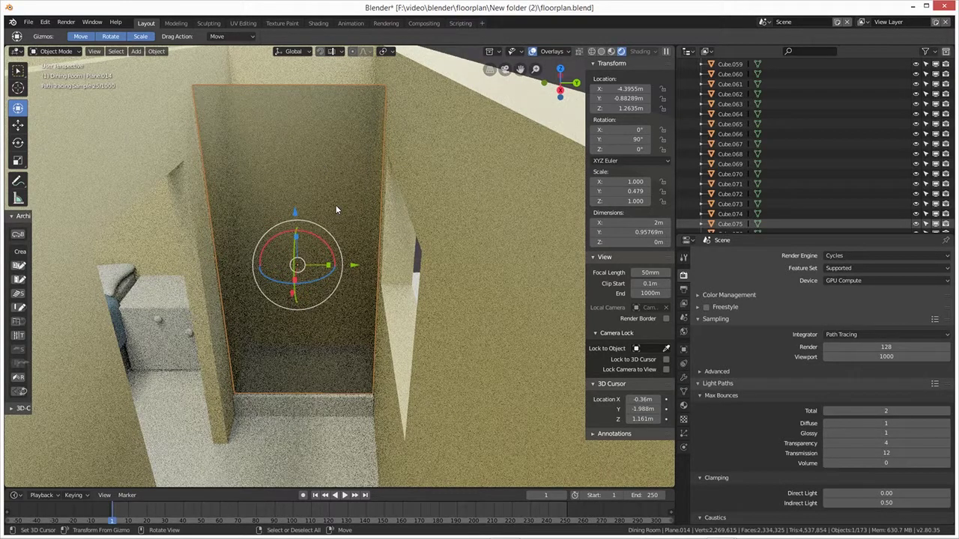
left_click(611, 51)
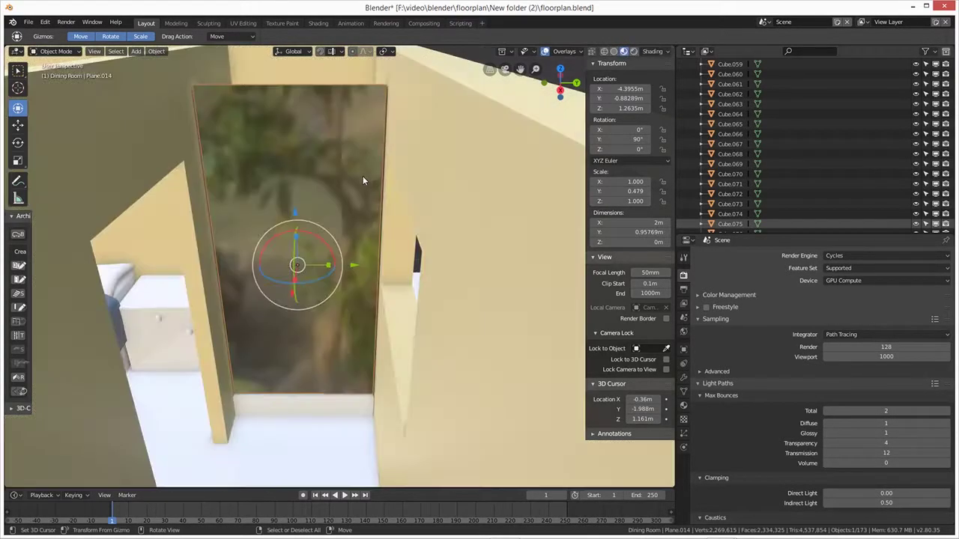
Add a 2 m mesh cube to the scene
middle_click_drag(305, 178, 343, 278)
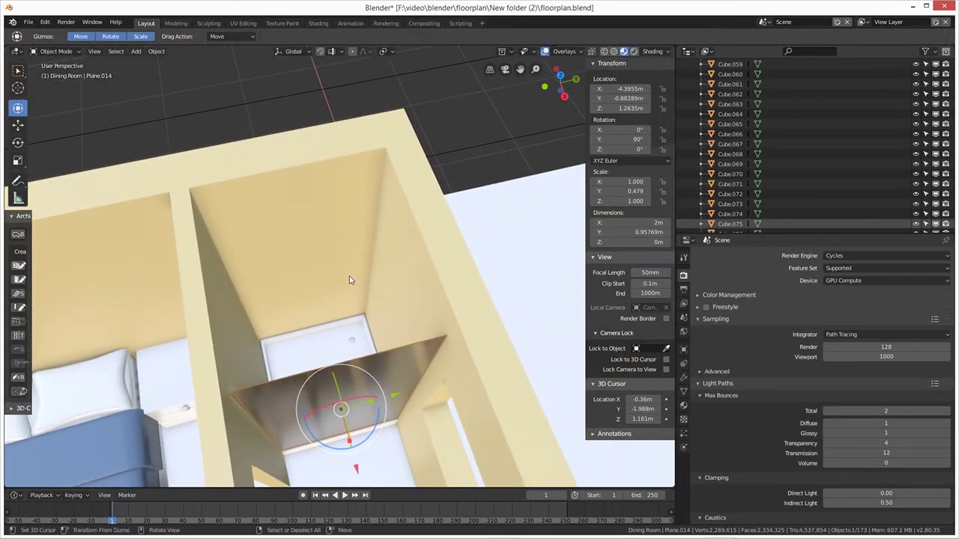
key("shift+a")
mouse_move(336, 264)
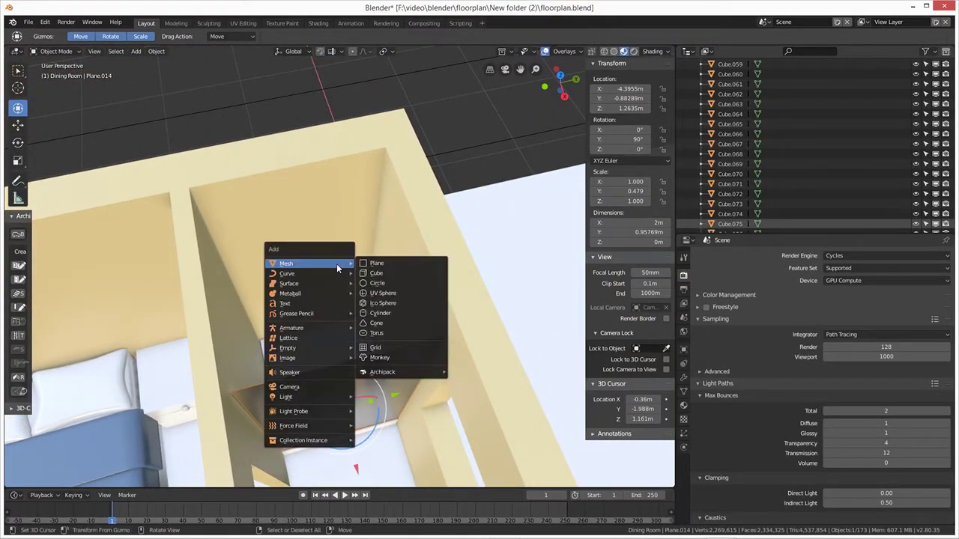
left_click(377, 275)
Move the cube about 4.11 m along negative X to the bedroom beside the shower
scroll(293, 305, "down", 8)
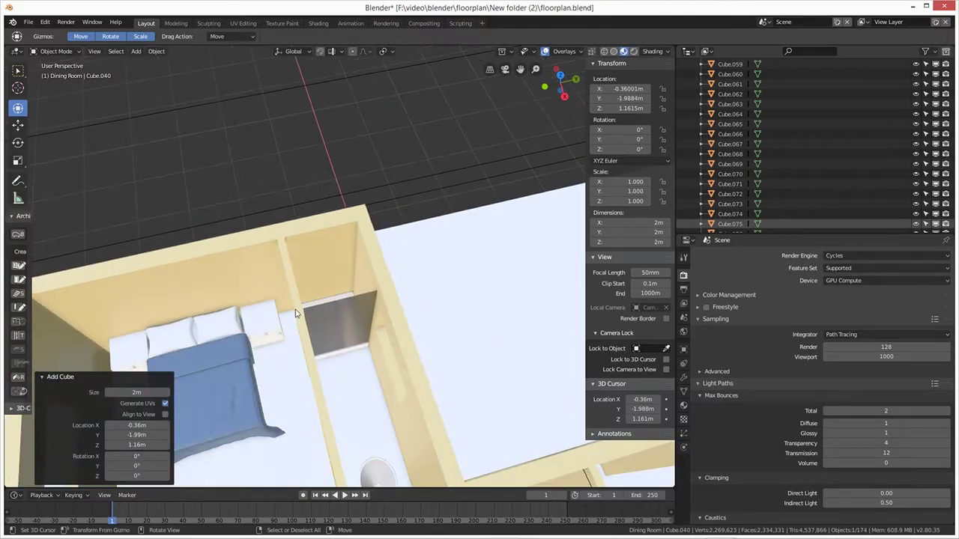
scroll(301, 312, "up", 4)
scroll(311, 311, "down", 4)
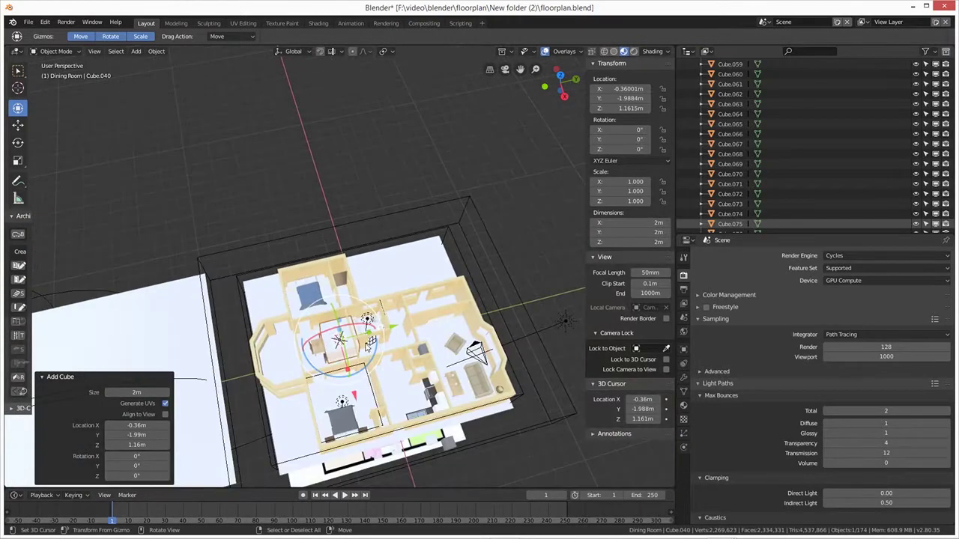
key("g")
key("x")
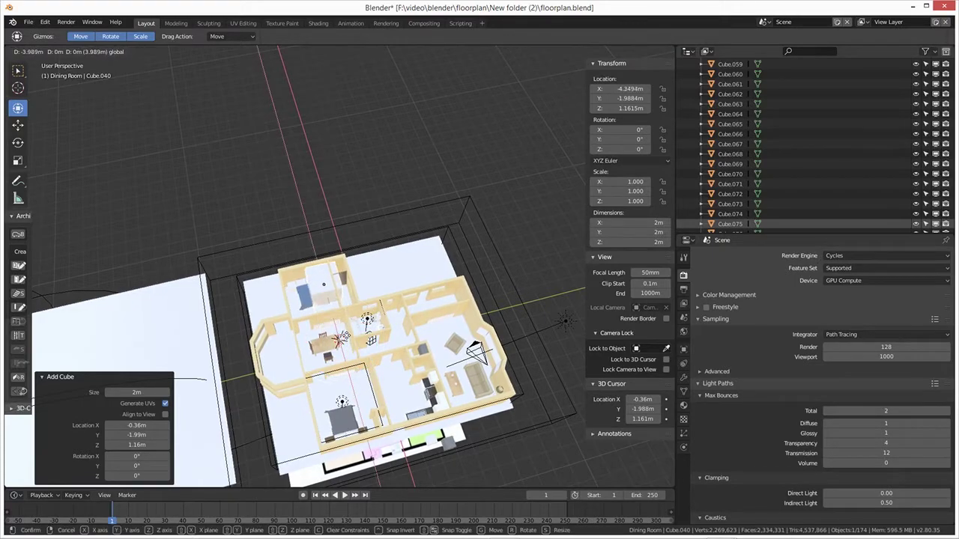
left_click(343, 332)
Scale the cube uniformly to about 0.144, about 0.289 m per side
scroll(348, 285, "up", 5)
scroll(441, 337, "up", 2)
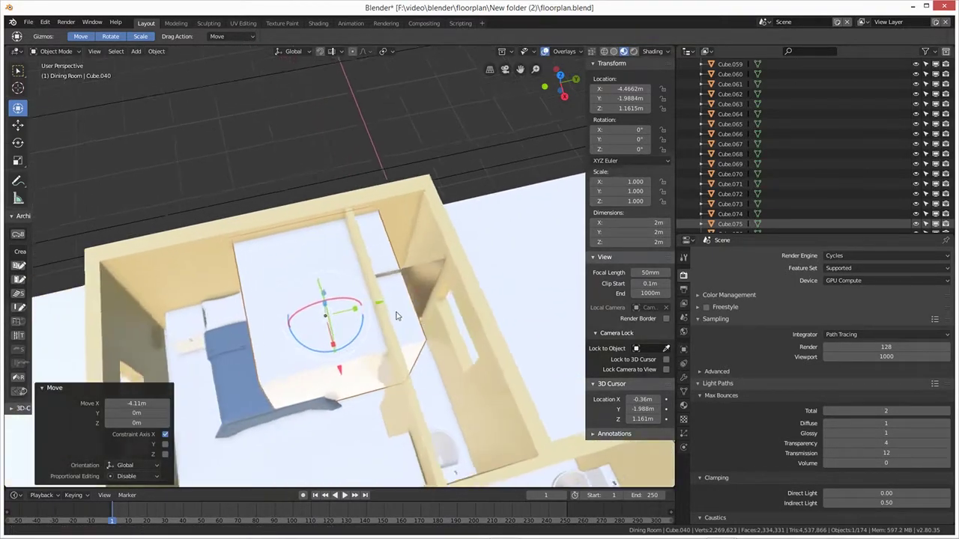
key("s")
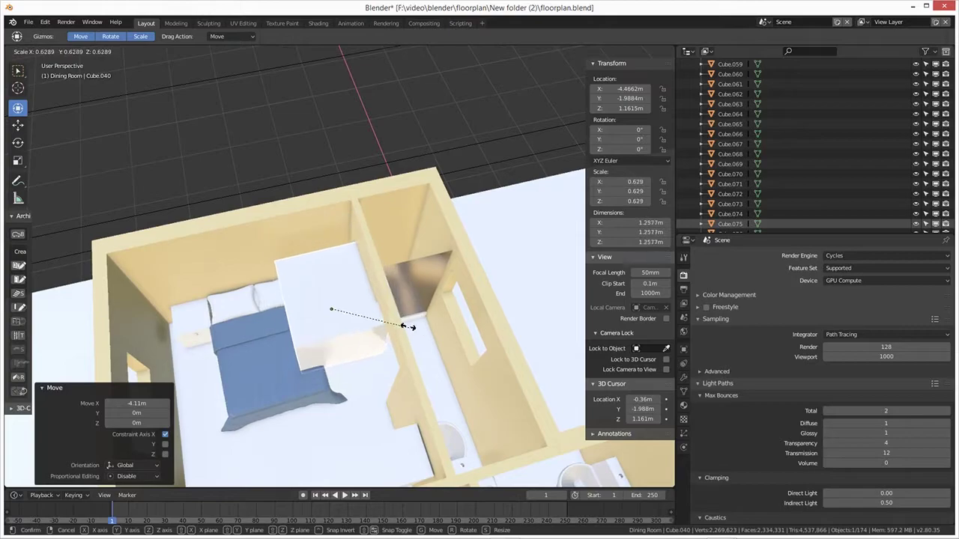
left_click(350, 311)
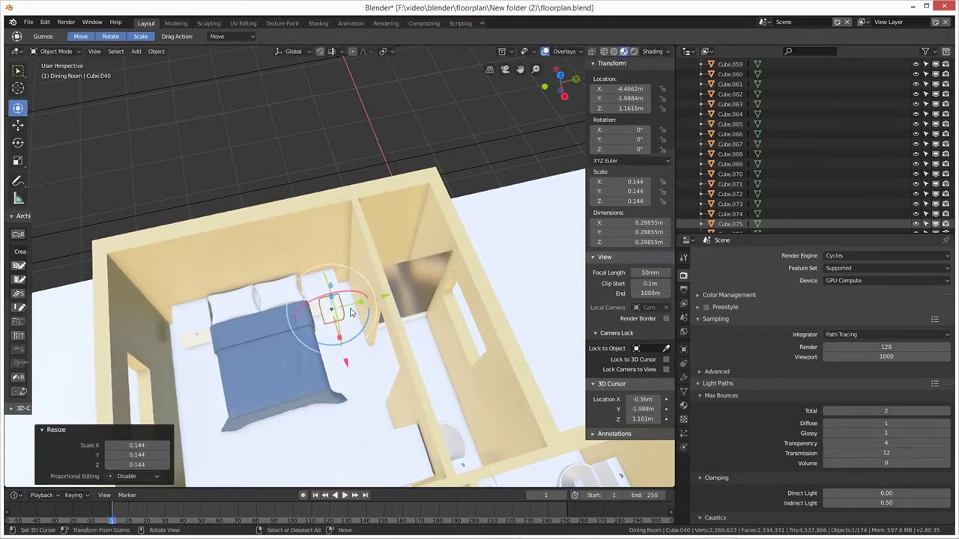
Move the cube up about 0.711 m, 1.39 m along positive Y and 0.776 m along negative X to the shower's end wall
middle_click_drag(367, 356, 337, 299)
key("g")
key("z")
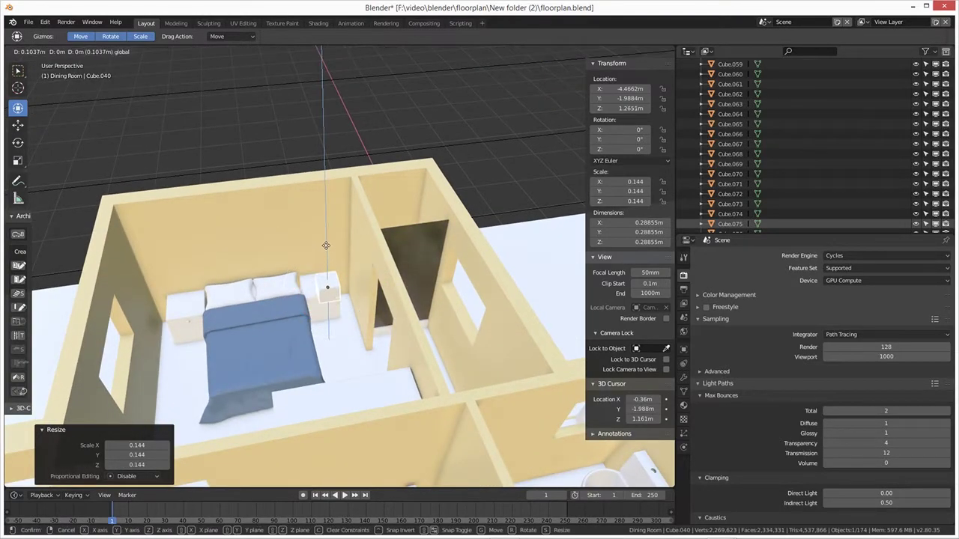
left_click(324, 219)
key("g")
key("y")
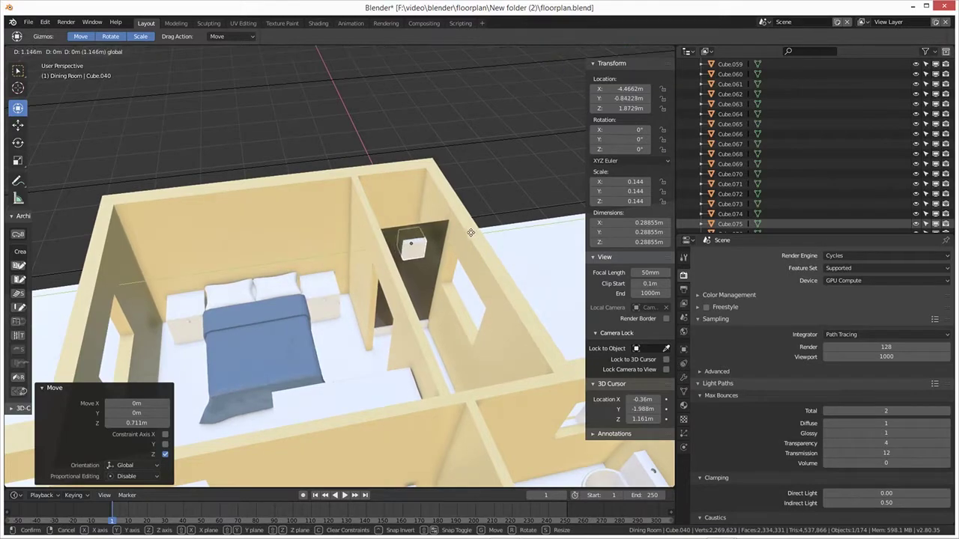
left_click(485, 236)
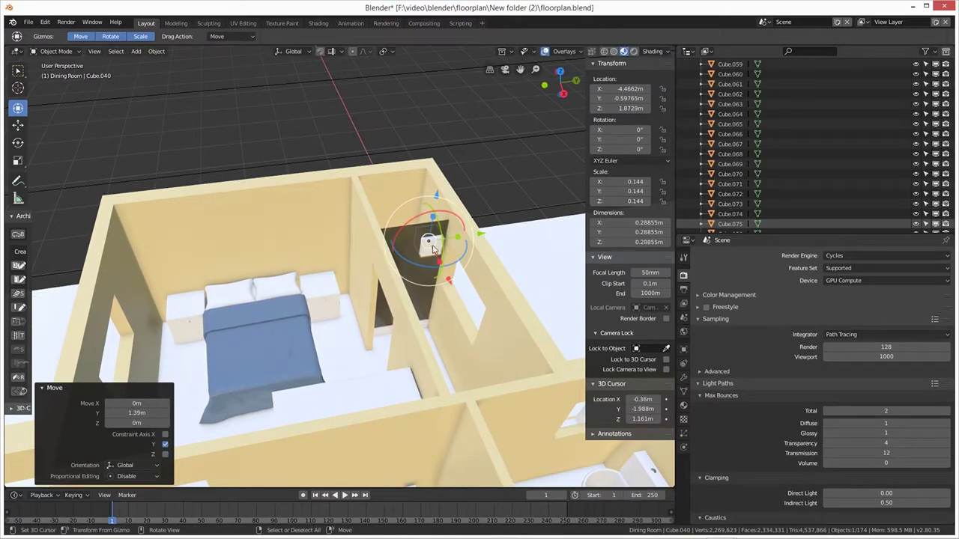
key("g")
key("x")
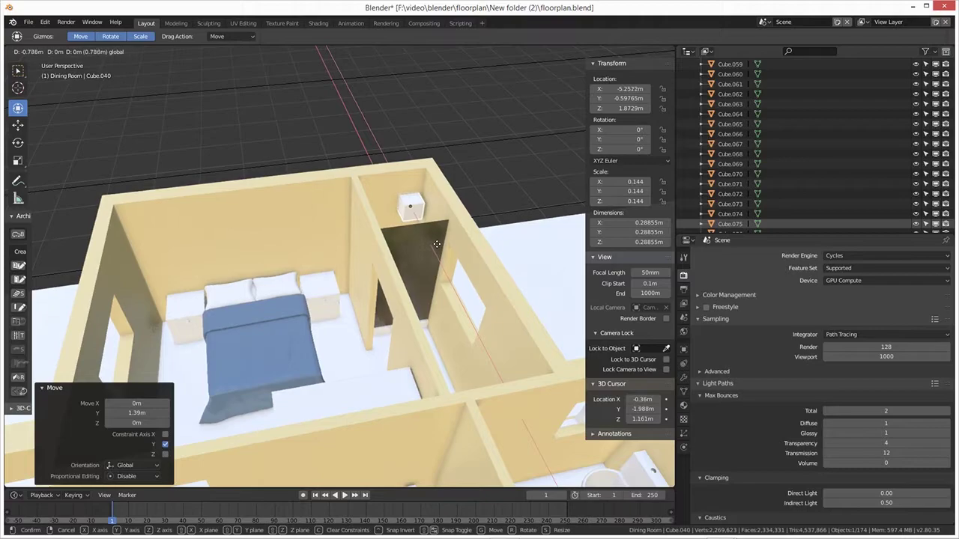
left_click(437, 244)
Narrow the cube to about 0.139 m along X and shift it against the end wall at about X -5.289 m
scroll(437, 244, "up", 3)
middle_click_drag(436, 245, 365, 302)
key("s")
key("x")
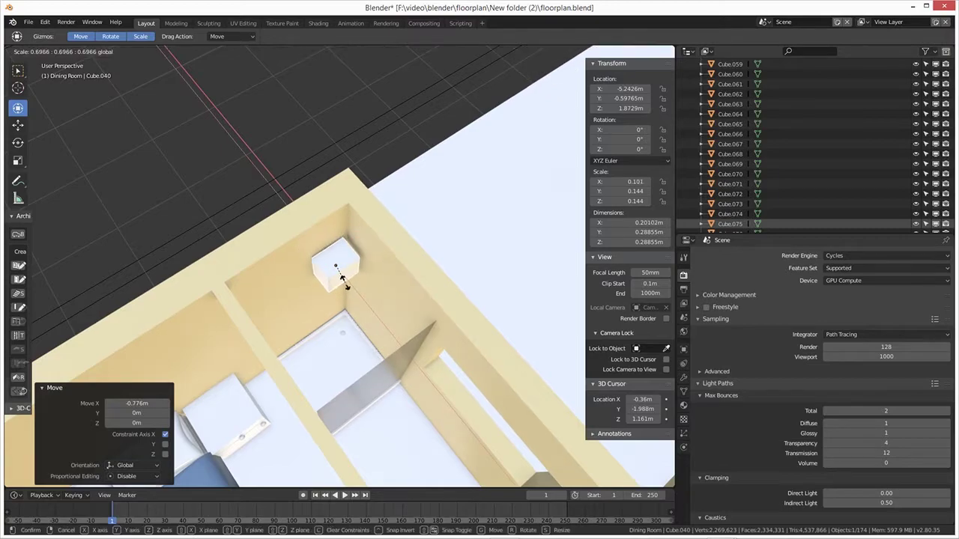
left_click(339, 274)
left_click_drag(372, 312, 366, 303)
Move the shower's glass panel along positive Y, out of the room and clear of the work area
middle_click_drag(366, 303, 346, 363)
left_click(334, 360)
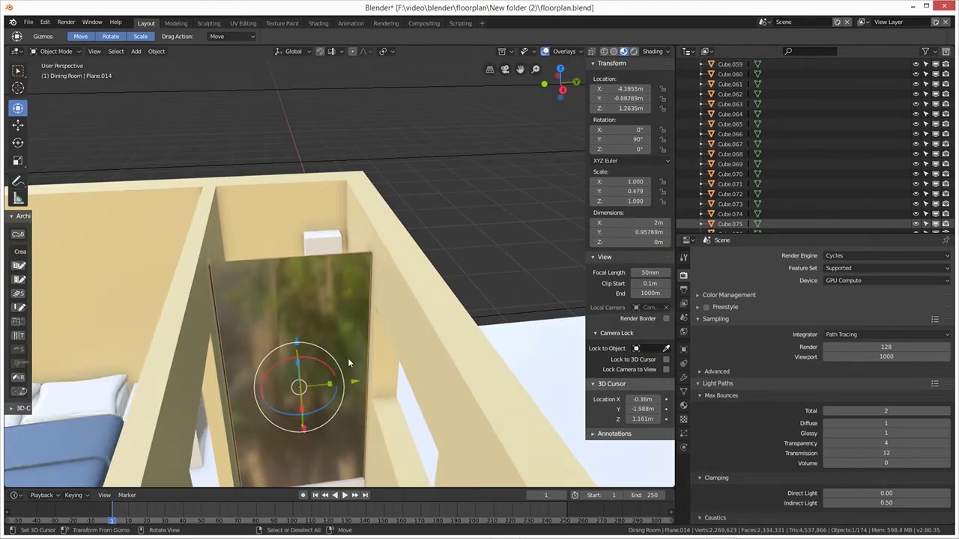
left_click_drag(355, 381, 566, 459)
Narrow the cube to about 0.231 m along Y, then move it down about 0.294 m and about 0.0166 m along positive Y
left_click(324, 262)
left_click_drag(357, 253, 349, 249)
middle_click_drag(310, 347, 302, 328)
left_click_drag(319, 189, 320, 218)
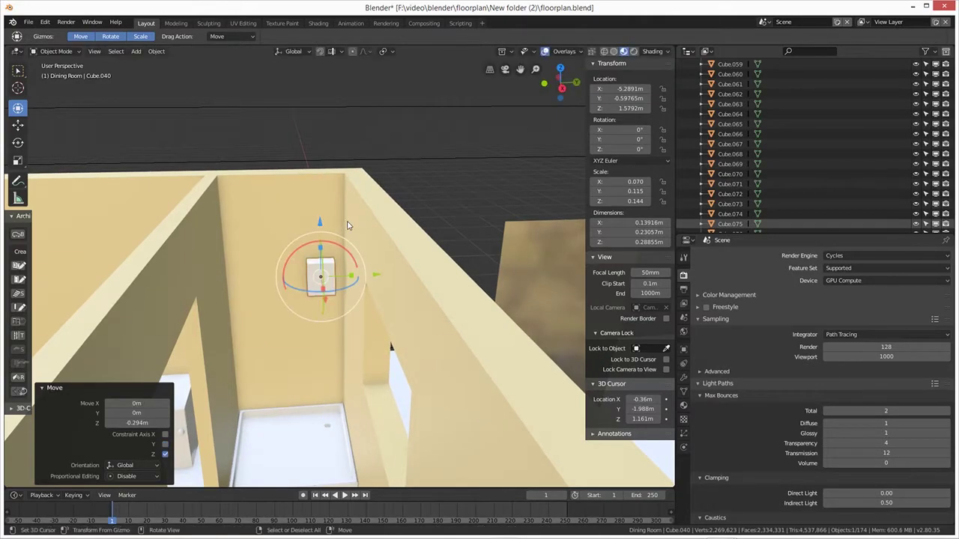
left_click_drag(374, 277, 416, 290)
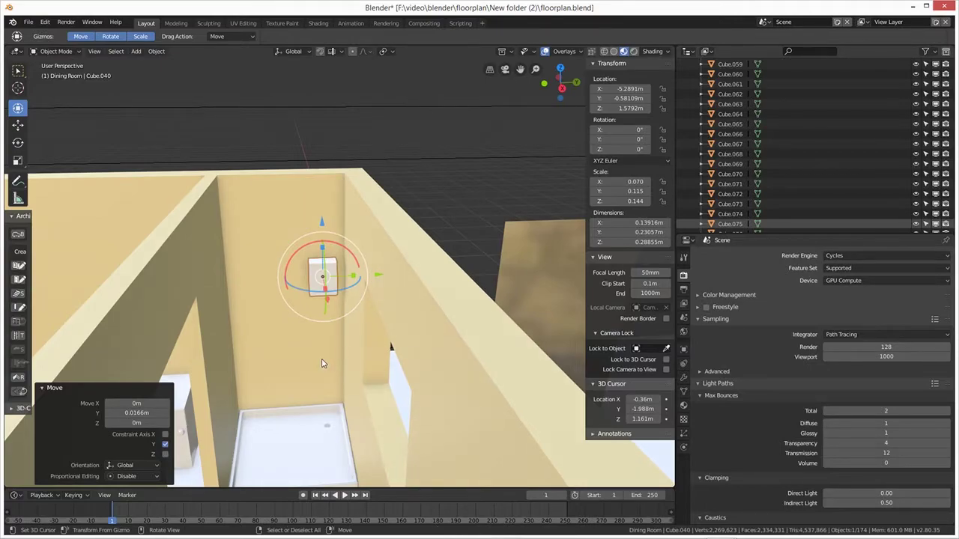
Apply the scale of the wall-mounted cube
scroll(322, 363, "up", 5)
middle_click_drag(295, 379, 365, 343)
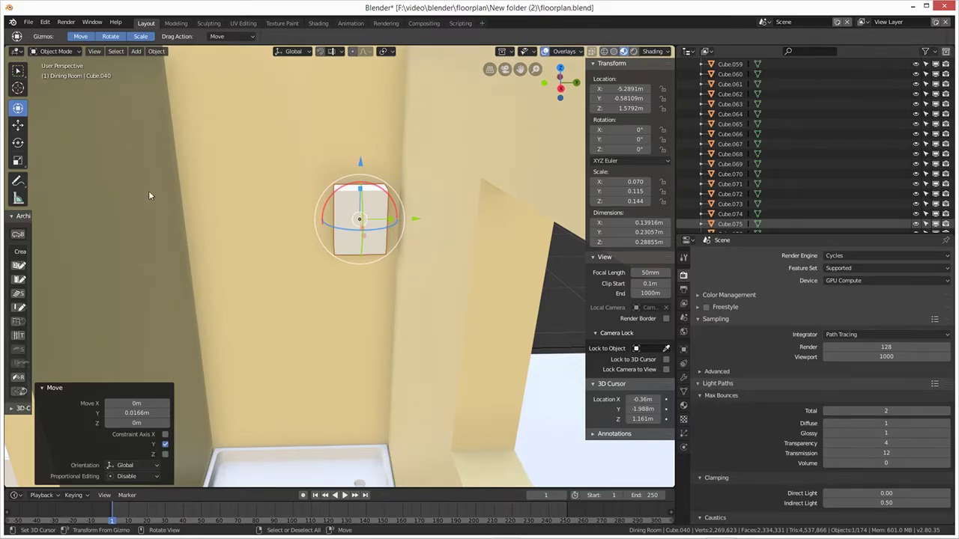
scroll(221, 240, "down", 5)
middle_click_drag(221, 240, 222, 265)
scroll(224, 262, "up", 3)
scroll(302, 275, "up", 5)
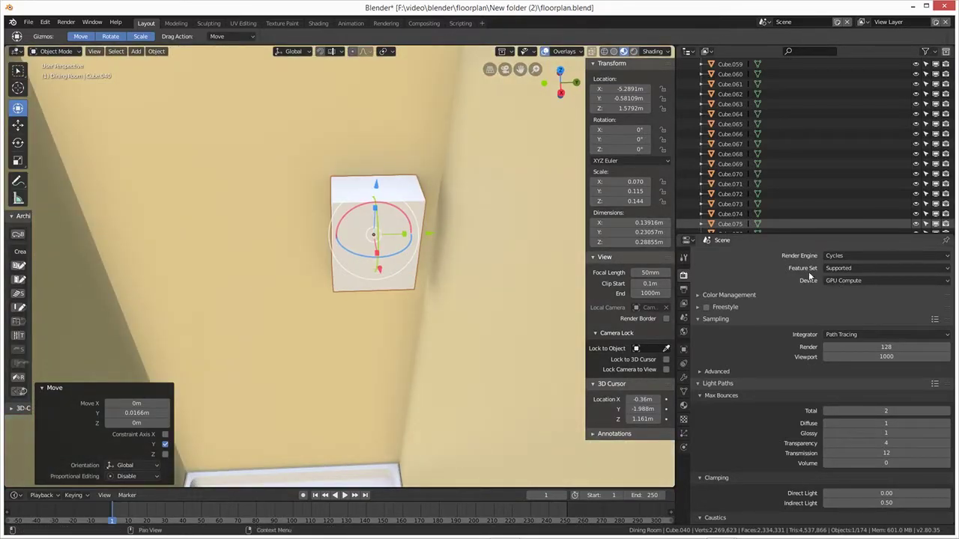
left_click(683, 377)
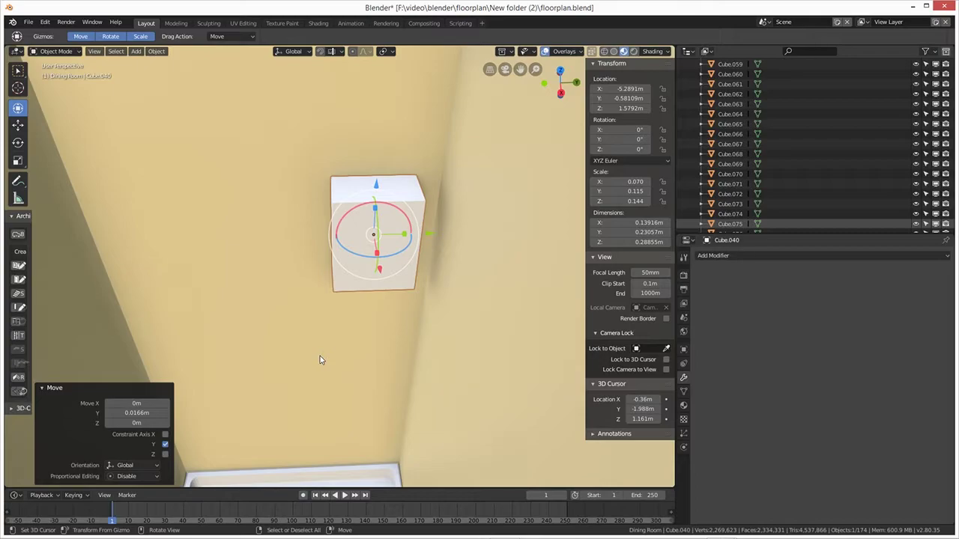
key("ctrl+a")
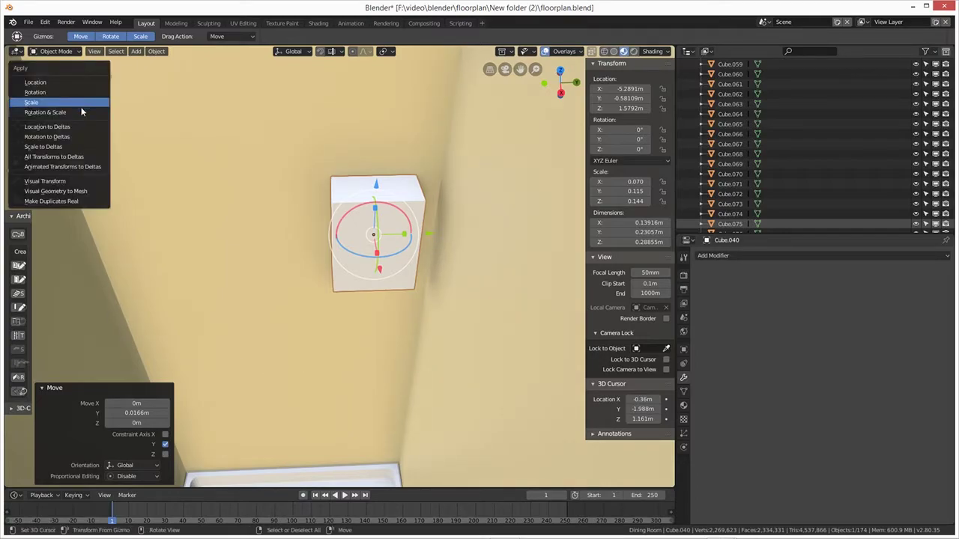
left_click(66, 107)
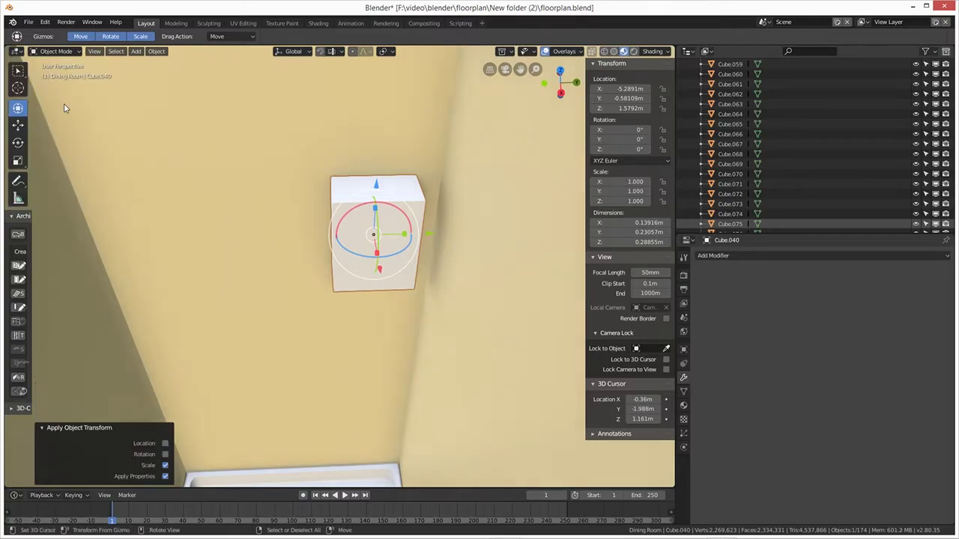
Add a Bevel modifier to the cube with a width of 0.04 m and 7 segments
left_click(822, 255)
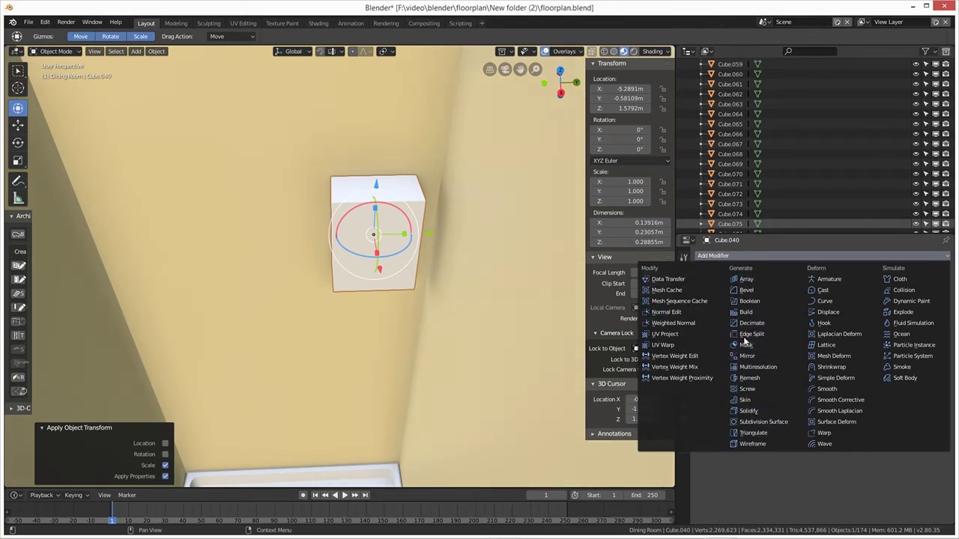
left_click(740, 292)
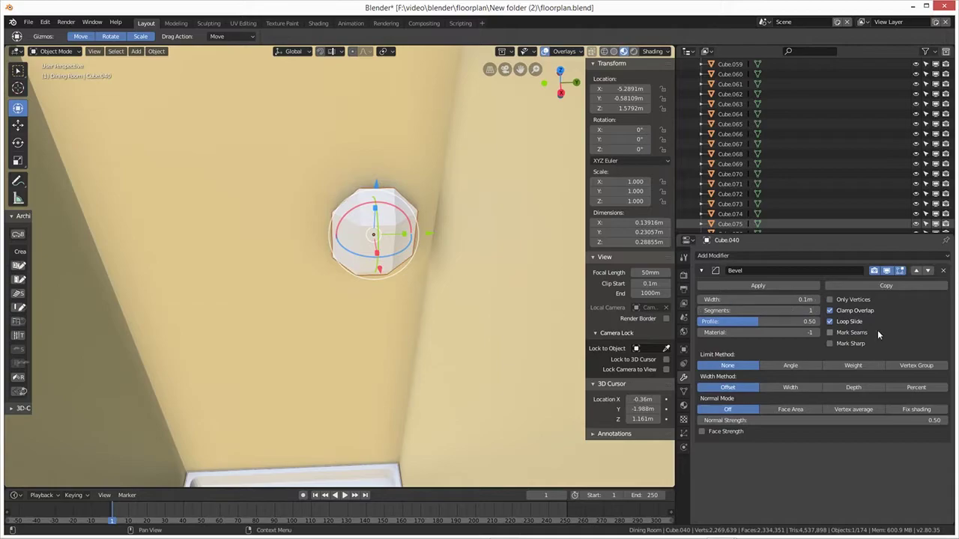
left_click_drag(815, 299, 794, 299)
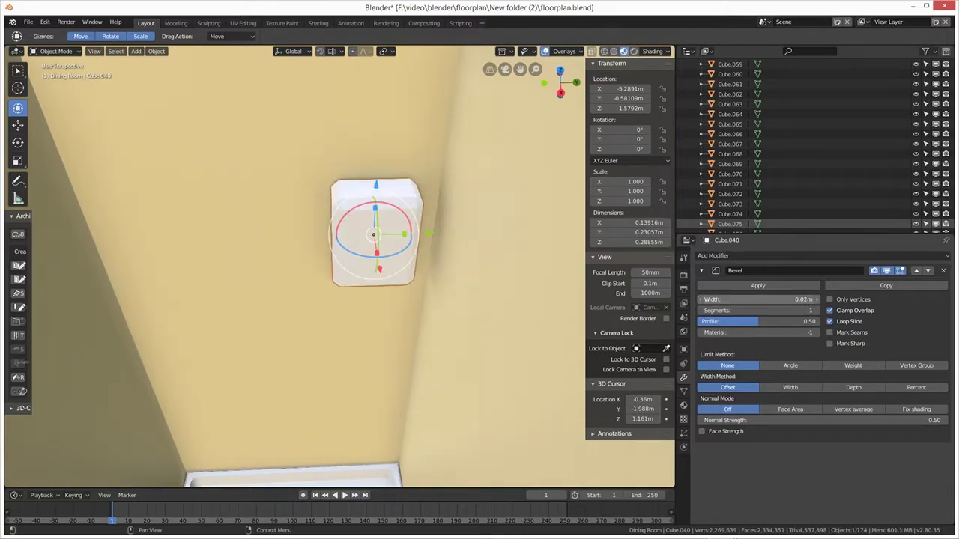
left_click(818, 310)
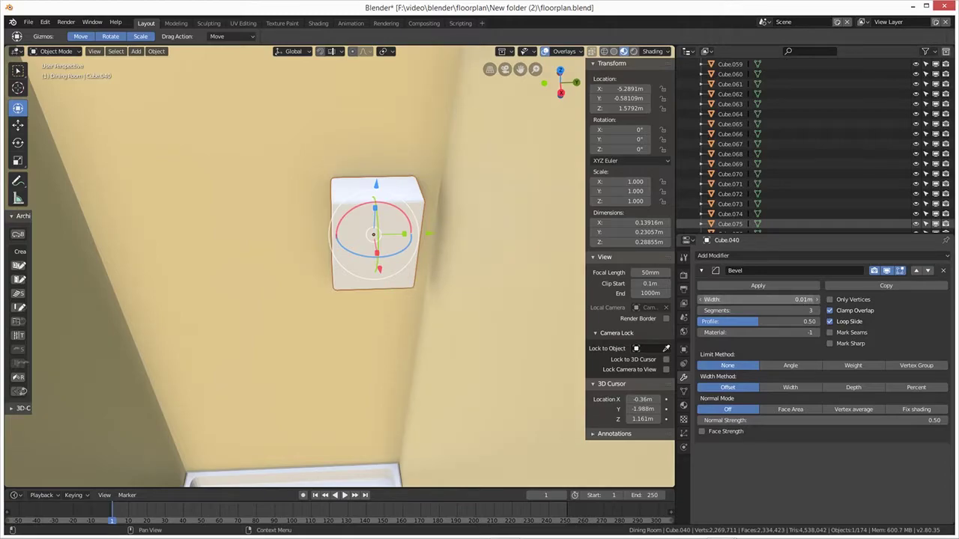
left_click_drag(794, 300, 809, 300)
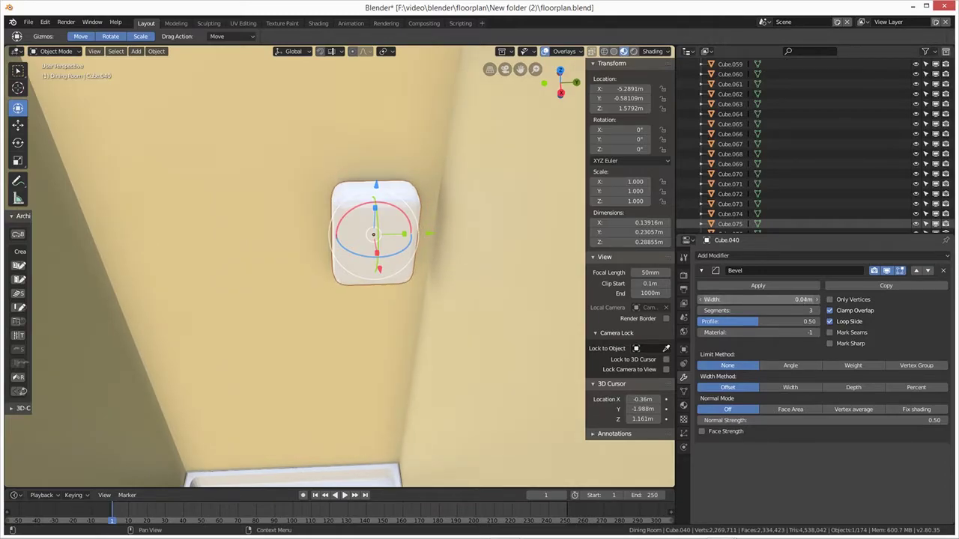
left_click(818, 310)
left_click(818, 310)
left_click(818, 310)
Shade the beveled cube on the shower wall smooth
middle_click_drag(419, 359, 382, 311)
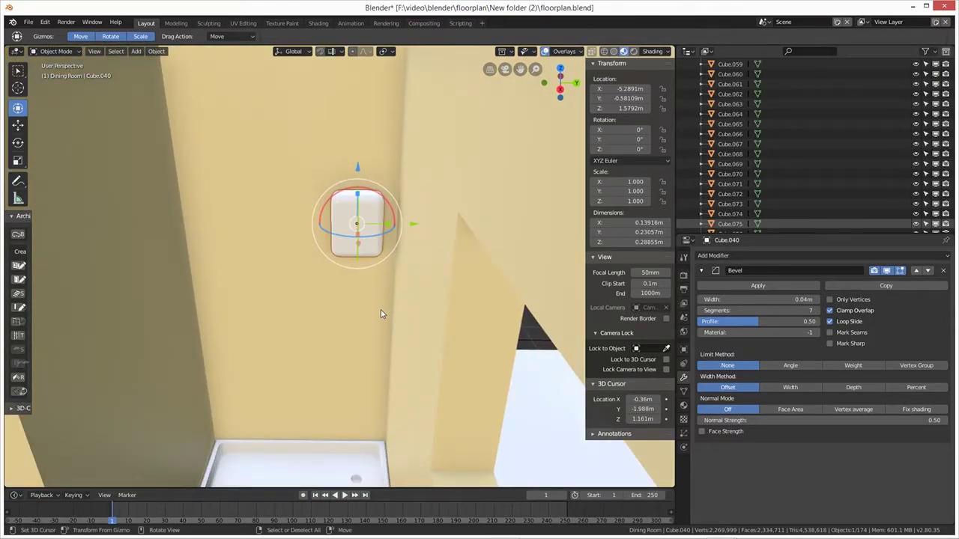
right_click(382, 300)
left_click(379, 291)
scroll(379, 297, "up", 3)
middle_click_drag(380, 290, 366, 312)
Add a 32-vertex mesh cylinder, 1 m radius and 2 m deep, and move it about 7.31 m along negative X
scroll(390, 307, "down", 3)
scroll(366, 312, "down", 3)
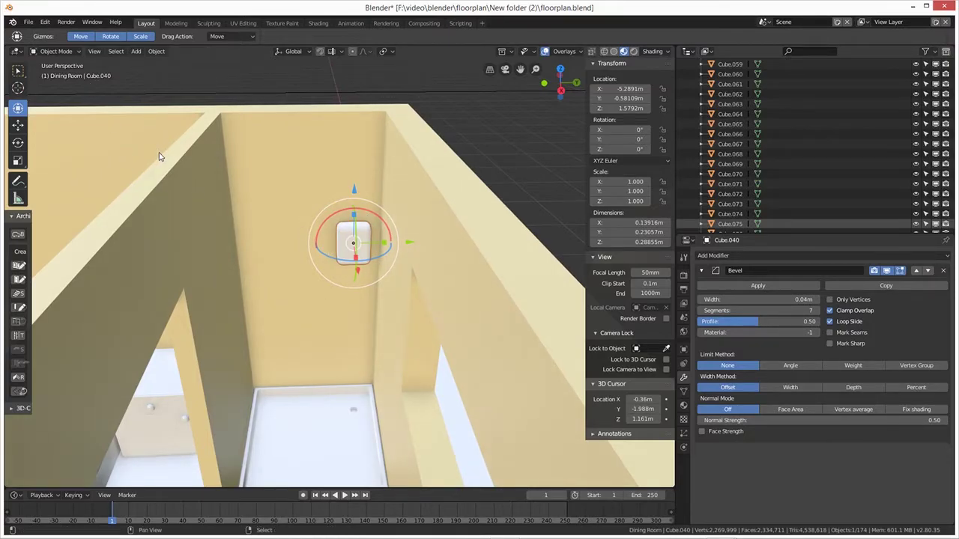
key("shift+a")
mouse_move(159, 157)
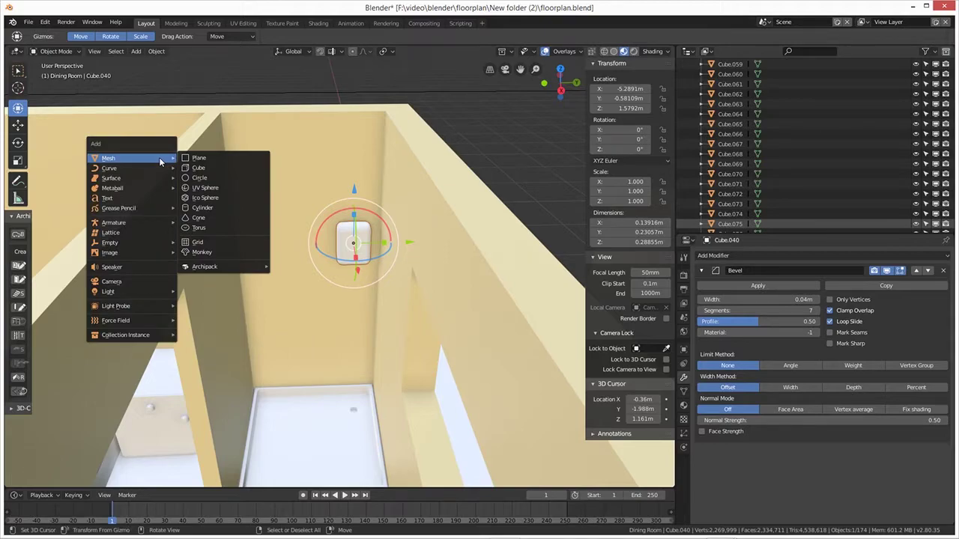
left_click(202, 207)
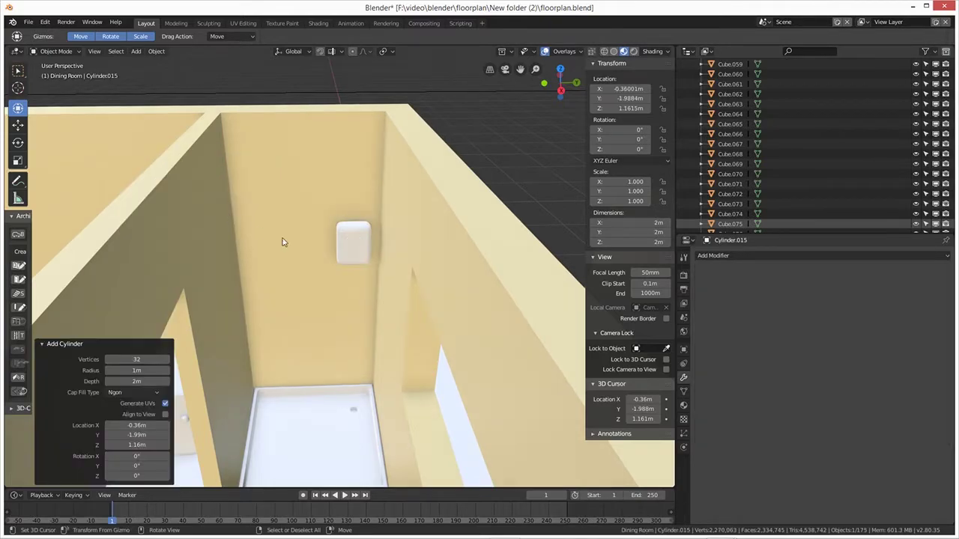
scroll(275, 319, "down", 5)
scroll(277, 311, "down", 3)
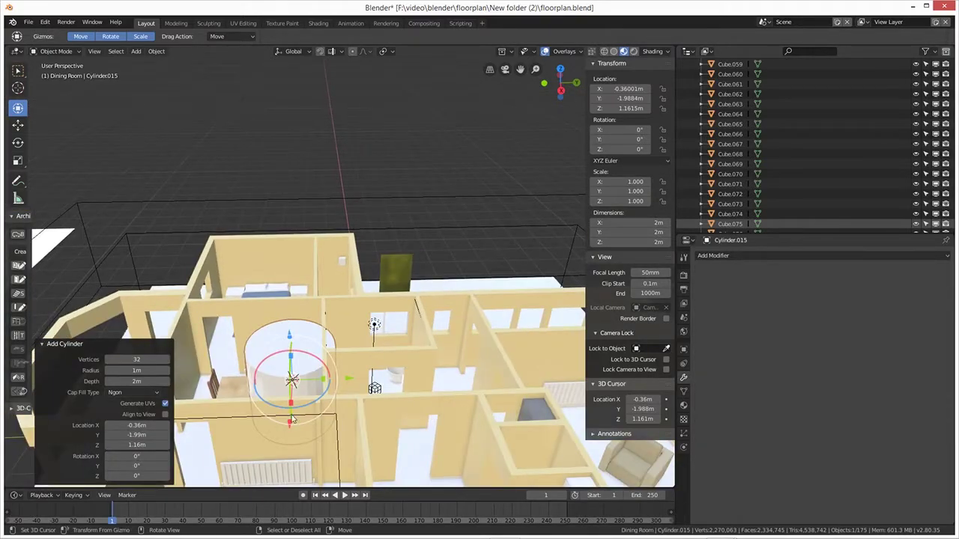
left_click_drag(291, 429, 294, 282)
Scale the cylinder uniformly to about 0.145 and flatten it along Z into a disc about 0.104 m thick
scroll(305, 264, "up", 5)
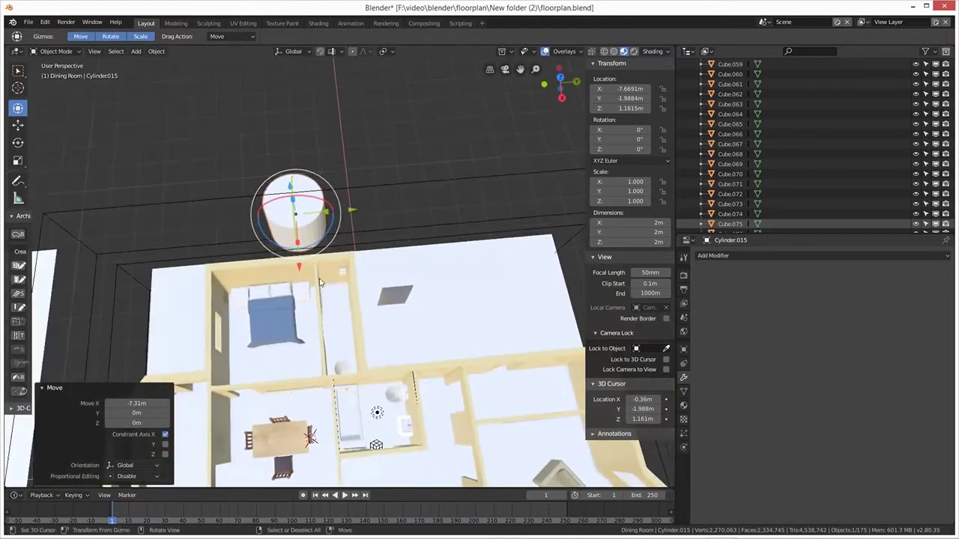
key("s")
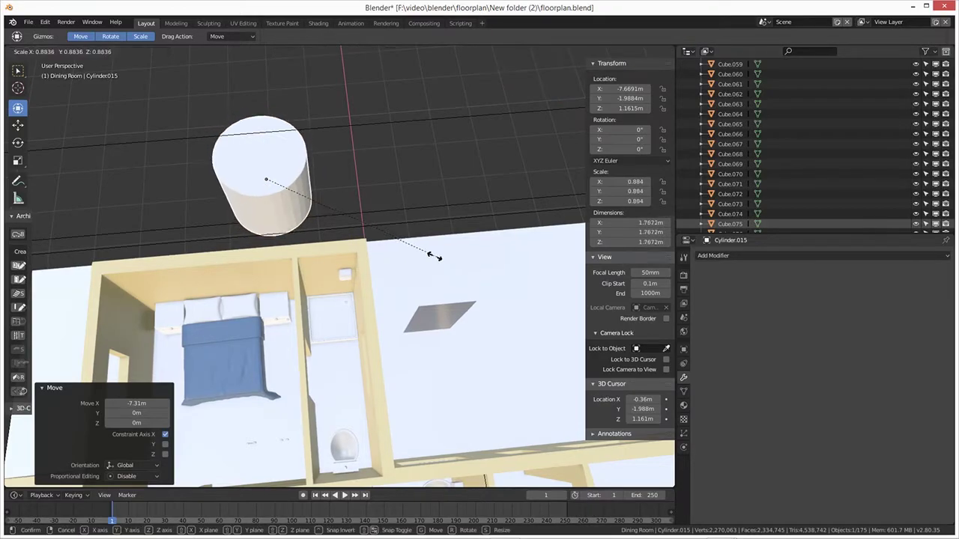
left_click(288, 200)
middle_click_drag(288, 200, 373, 182)
key("s")
key("z")
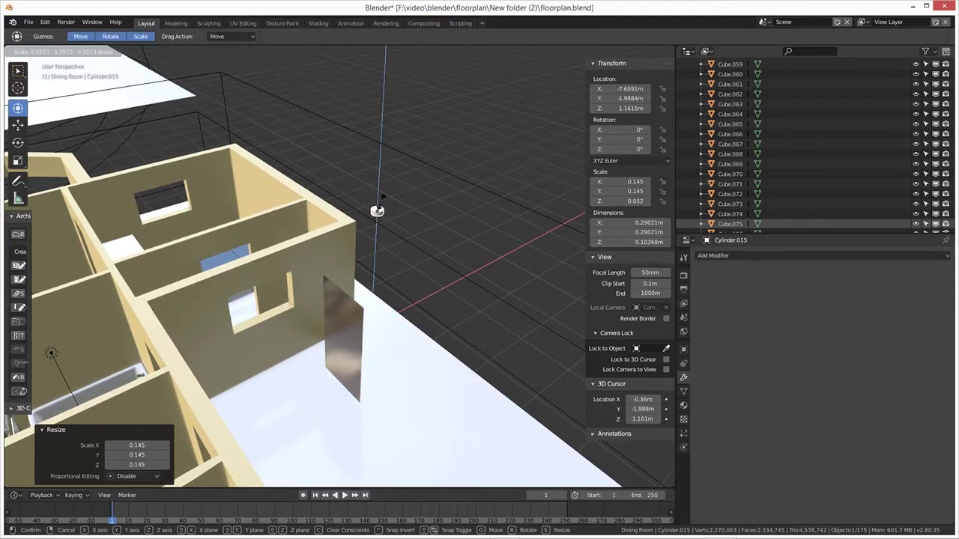
left_click(379, 200)
Move the disc along X to about -5.05 m and about 1.01 m along positive Y to bring it over the shower tray
key("g")
key("x")
left_click(267, 272)
middle_click_drag(267, 272, 261, 307)
left_click_drag(262, 307, 330, 294)
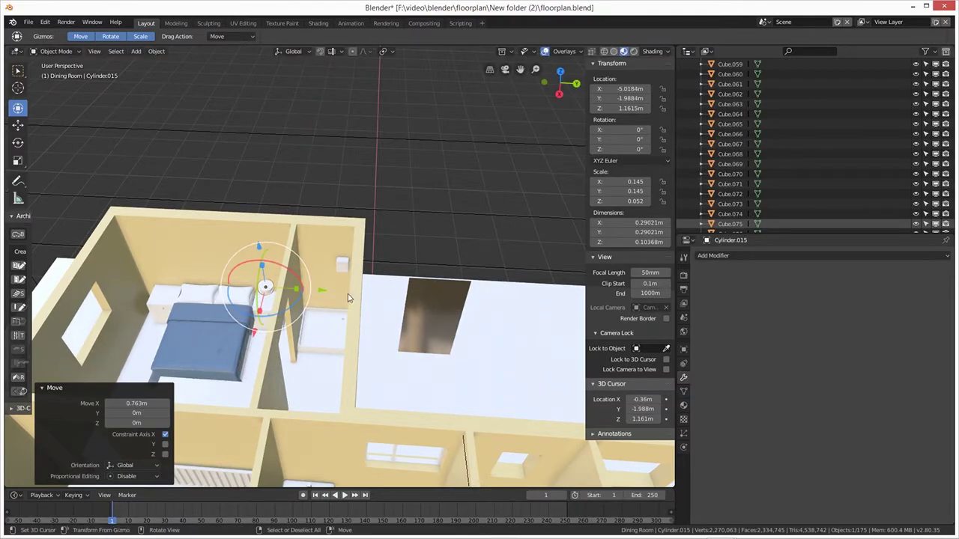
key("g")
left_click(344, 339)
scroll(343, 339, "up", 2)
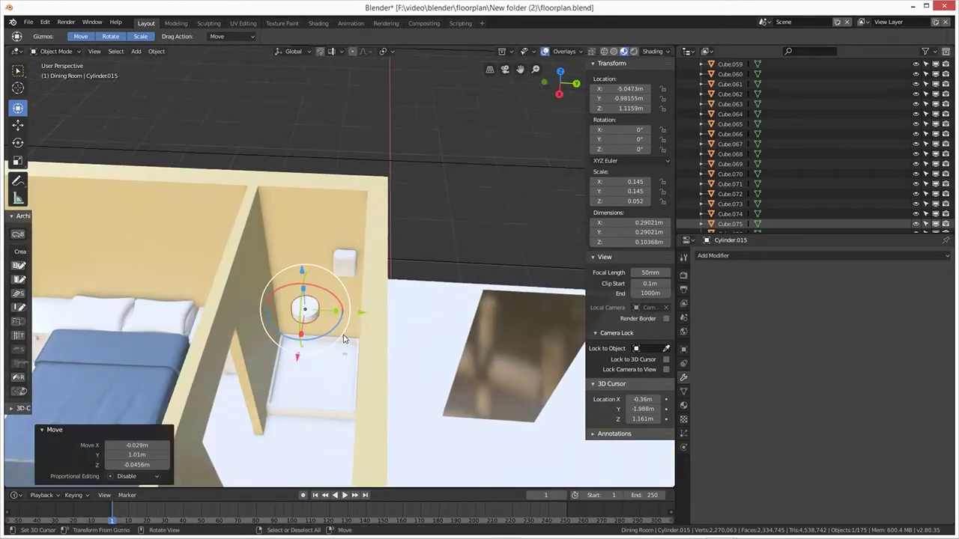
Move the disc about 0.161 m along negative X and scale it uniformly by about 0.502 to roughly 0.146 m in diameter
scroll(343, 339, "up", 3)
middle_click_drag(303, 358, 294, 382)
key("g")
key("x")
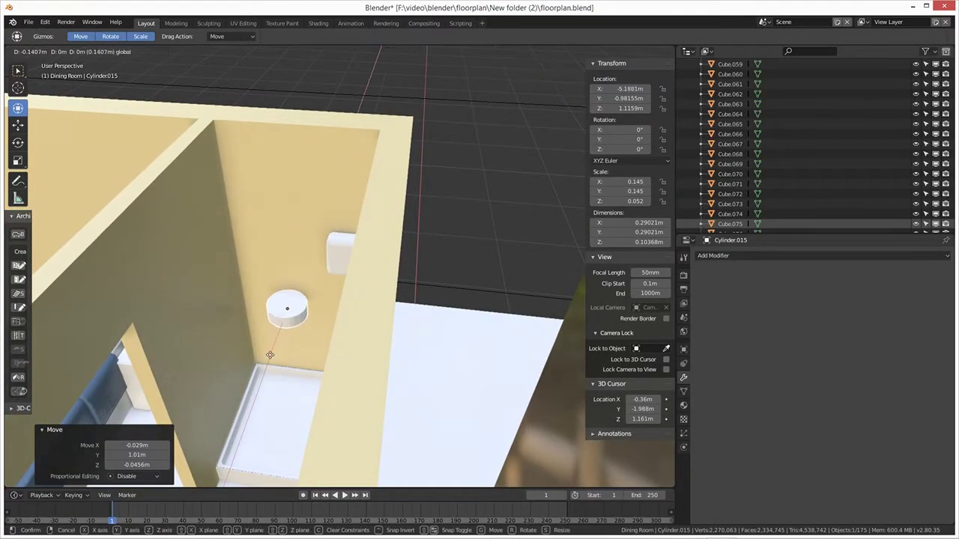
left_click(270, 356)
middle_click_drag(271, 356, 339, 354)
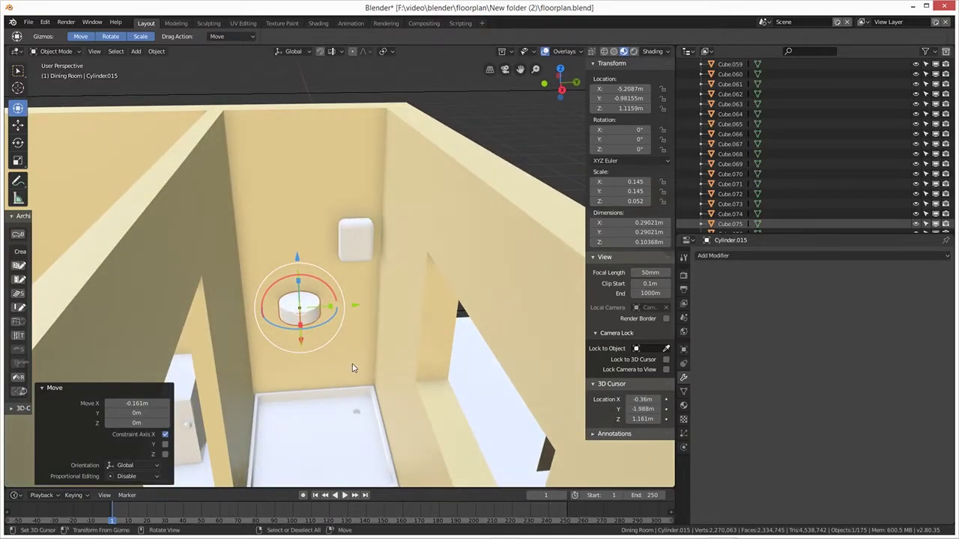
key("s")
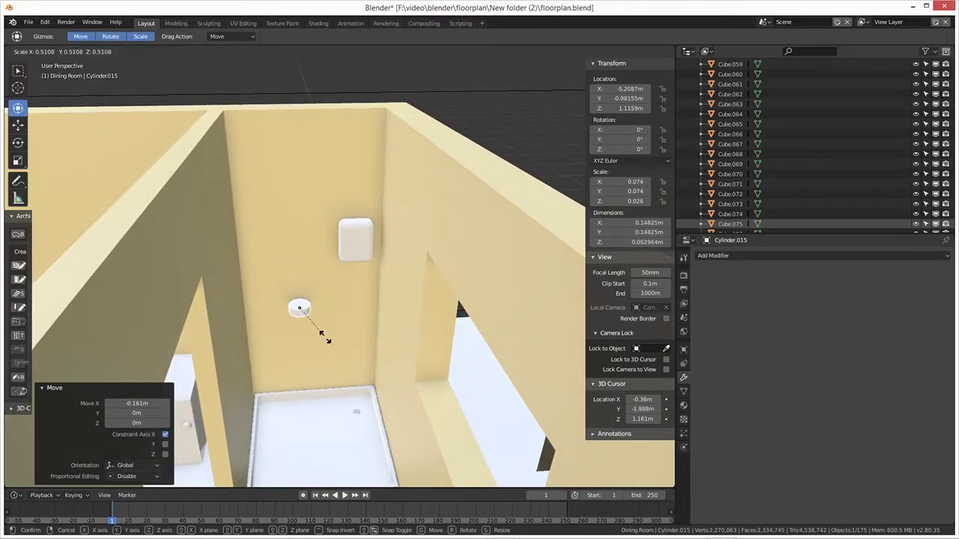
left_click(324, 337)
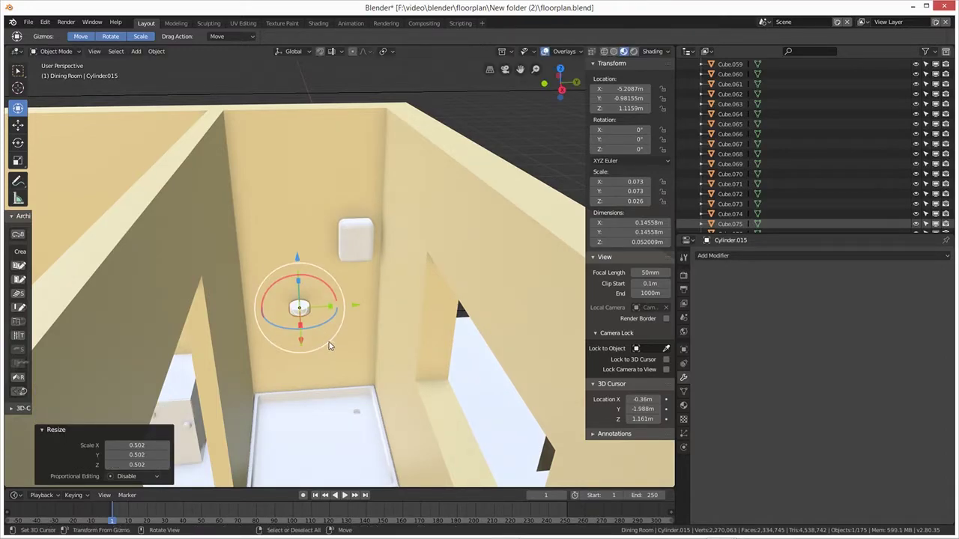
Raise the disc to about Z 1.718 m and pull it away from the end wall to about X -5.005 m
middle_click_drag(338, 362, 313, 374)
left_click_drag(280, 273, 271, 225)
middle_click_drag(271, 225, 264, 293)
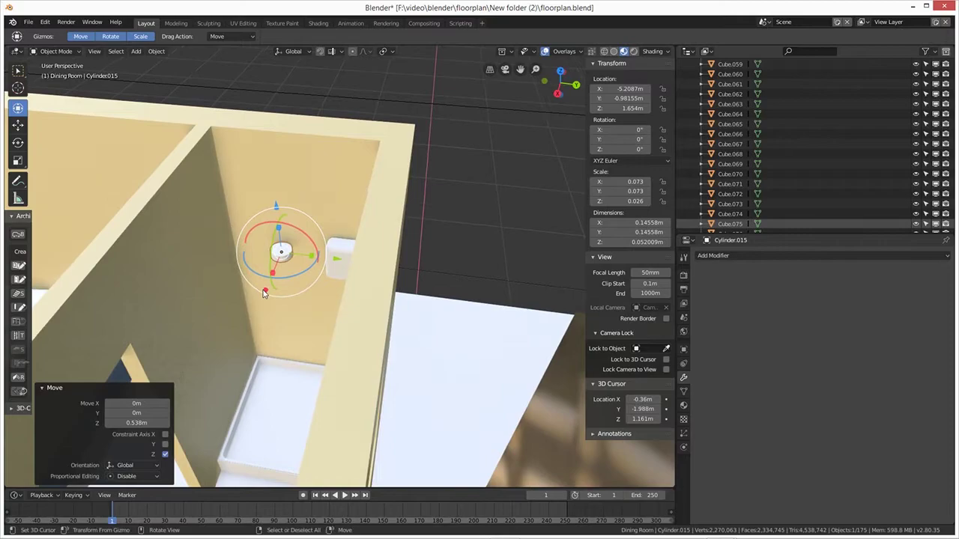
left_click_drag(263, 296, 253, 323)
middle_click_drag(292, 338, 305, 304)
left_click_drag(289, 187, 289, 174)
Move the disc about 1.11 m along negative X, through the end wall to the outside of the building
middle_click_drag(289, 174, 276, 337)
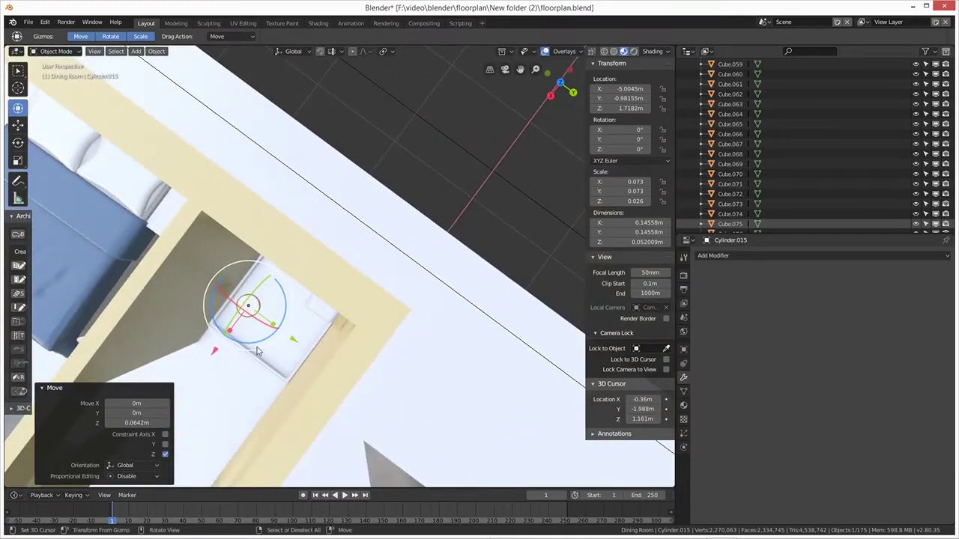
scroll(253, 363, "up", 4)
scroll(240, 363, "down", 3)
left_click_drag(213, 358, 364, 250)
middle_click_drag(364, 250, 180, 154)
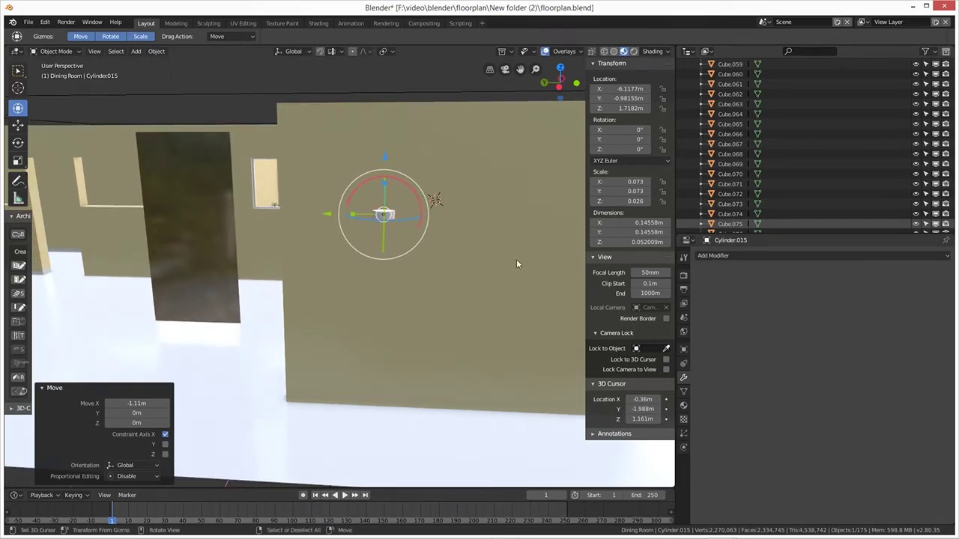
Add one centred horizontal loop cut around the side wall of the disc
scroll(421, 218, "up", 5)
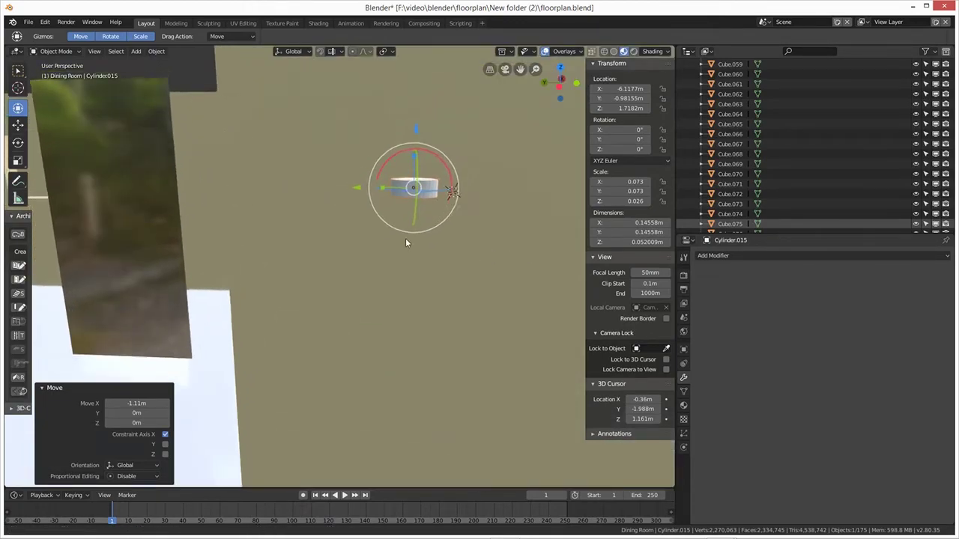
scroll(434, 230, "up", 2)
middle_click_drag(387, 251, 372, 226)
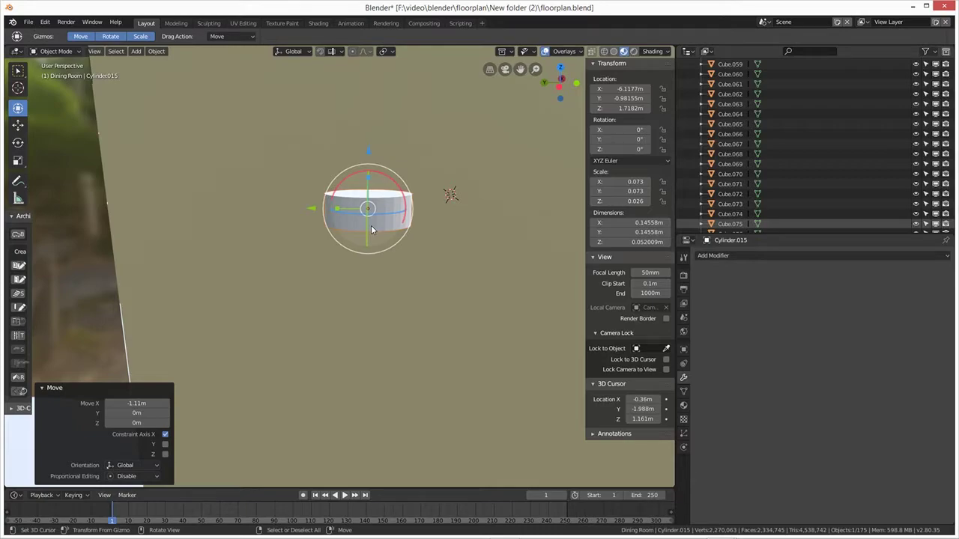
key("Tab")
key("ctrl+r")
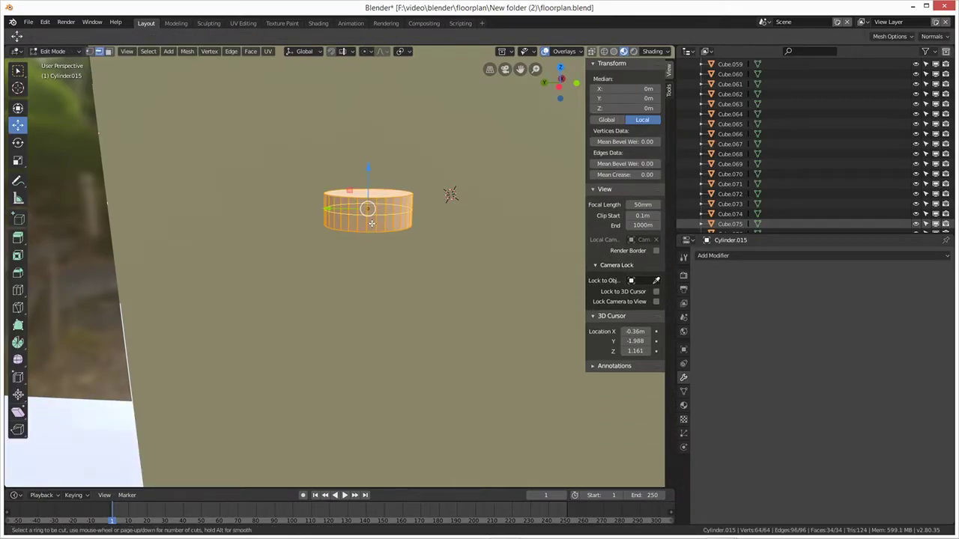
left_click(371, 223)
right_click(372, 218)
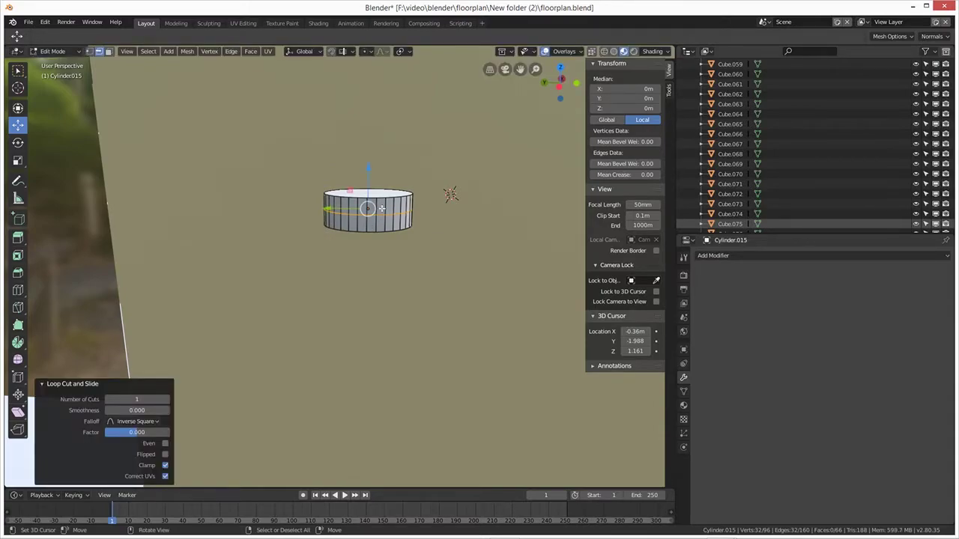
Select four adjacent faces in the upper row of the disc's side and extrude them about 0.22 m along negative X as an arm
key("3")
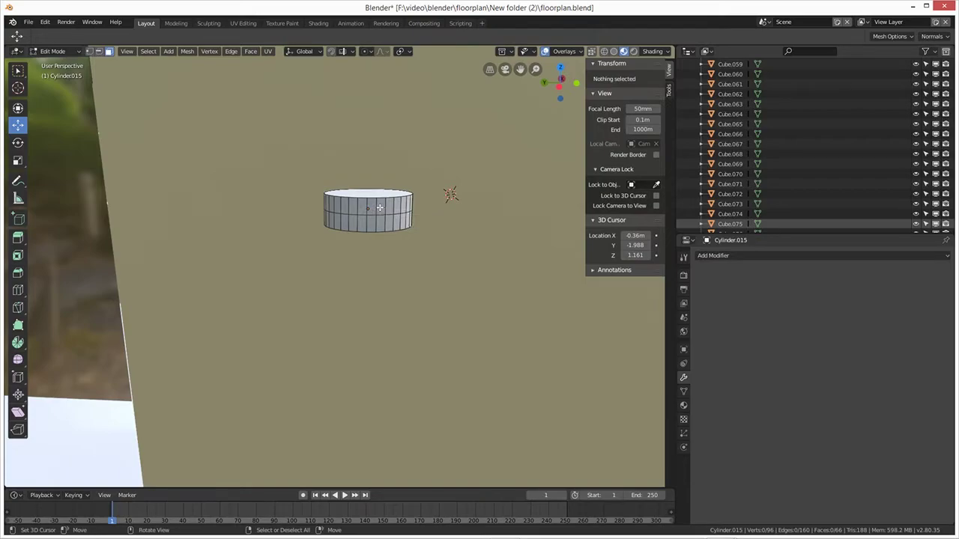
left_click(380, 208)
left_click(372, 206, "shift")
left_click(364, 204, "shift")
left_click(357, 204, "shift")
middle_click_drag(358, 204, 379, 274)
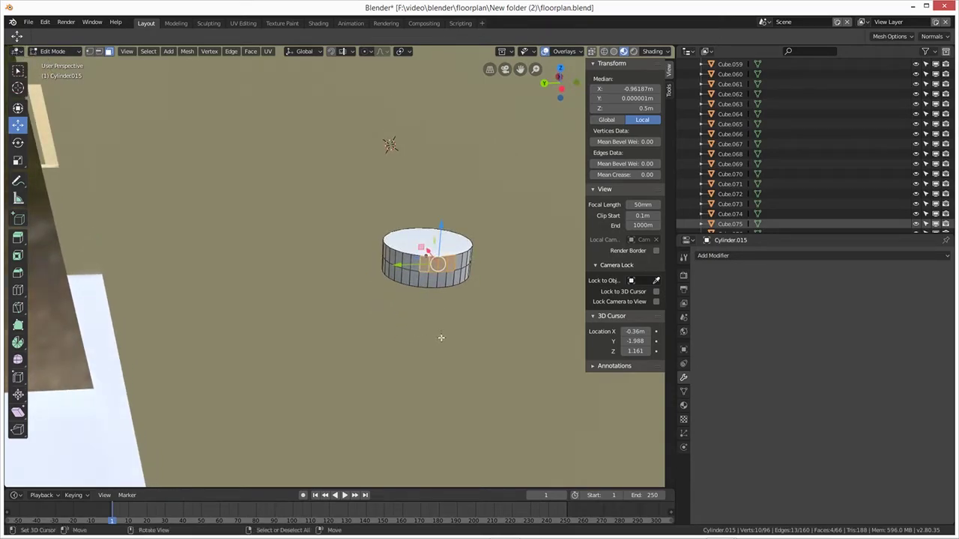
key("e")
key("x")
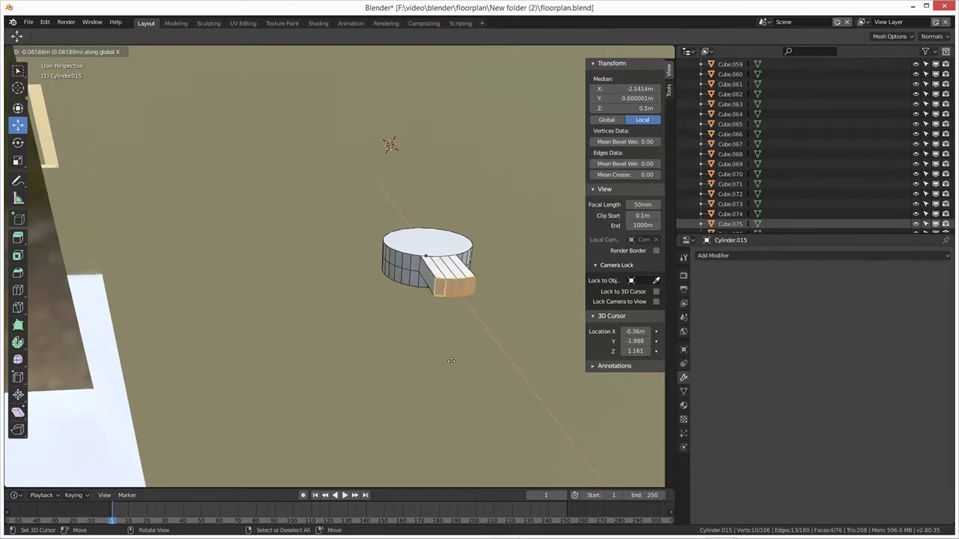
left_click(471, 403)
Add one centred horizontal loop cut around the arm and the disc's upper half
middle_click_drag(473, 400, 439, 398)
middle_click_drag(390, 338, 382, 346)
middle_click_drag(304, 330, 364, 335)
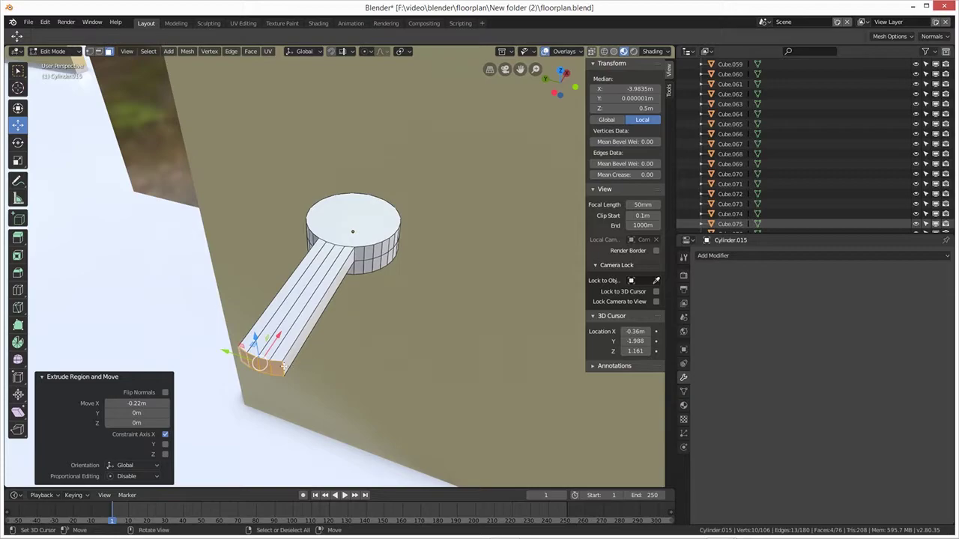
mouse_move(295, 380)
middle_mouse_down()
mouse_move(300, 370)
mouse_move(295, 377)
middle_mouse_up()
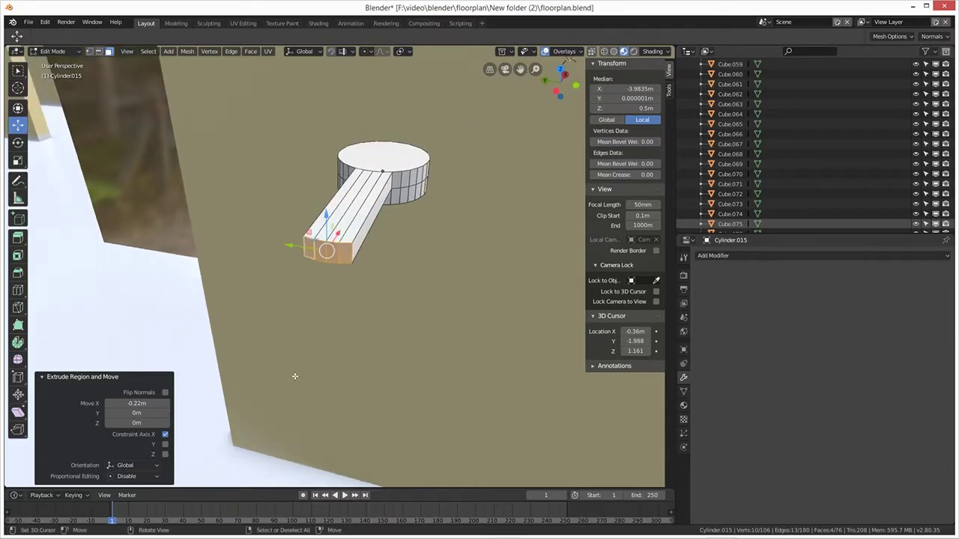
left_click(335, 255)
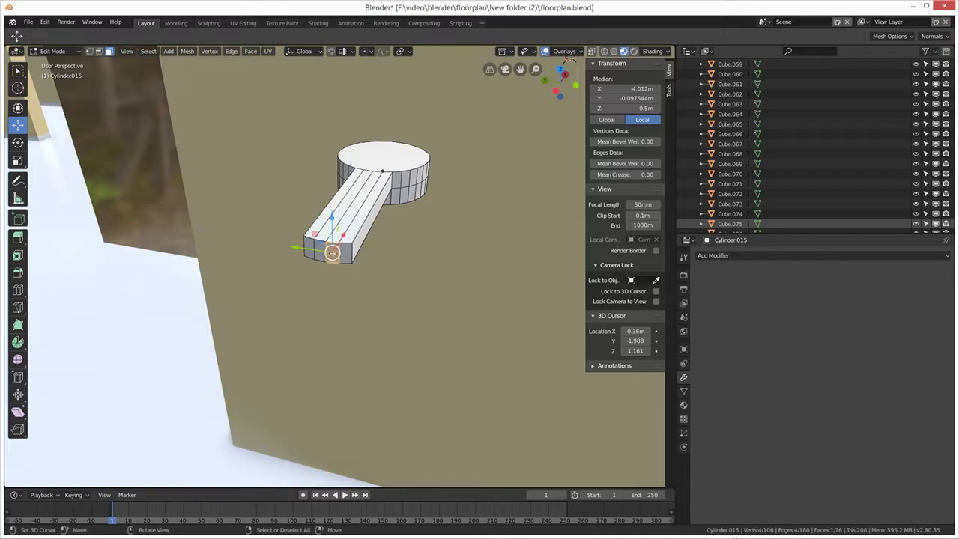
key("ctrl+r")
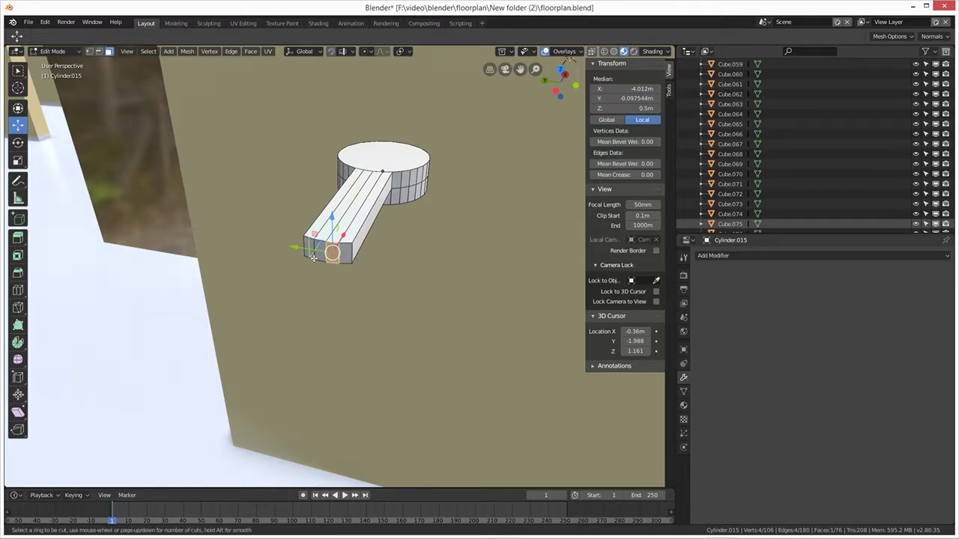
left_click(322, 254)
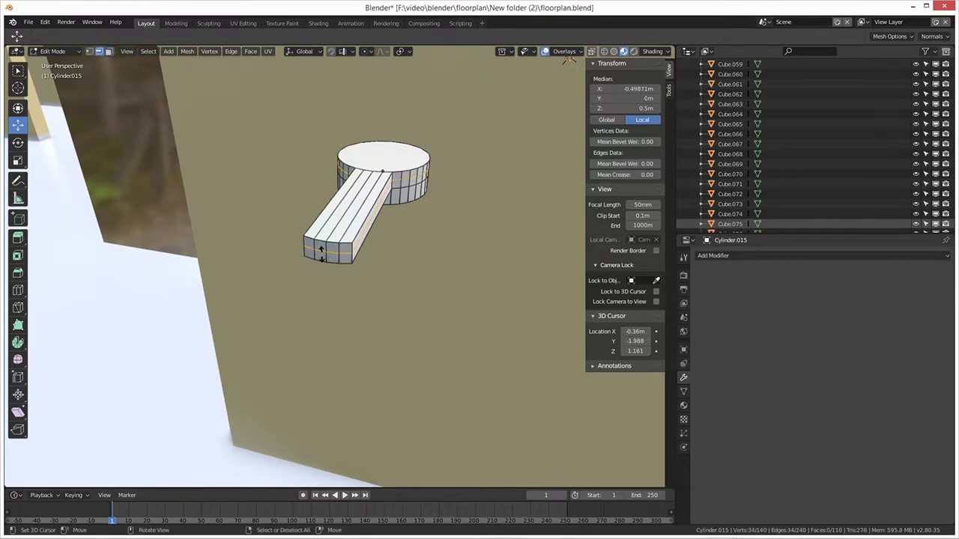
right_click(321, 254)
scroll(337, 278, "up", 2)
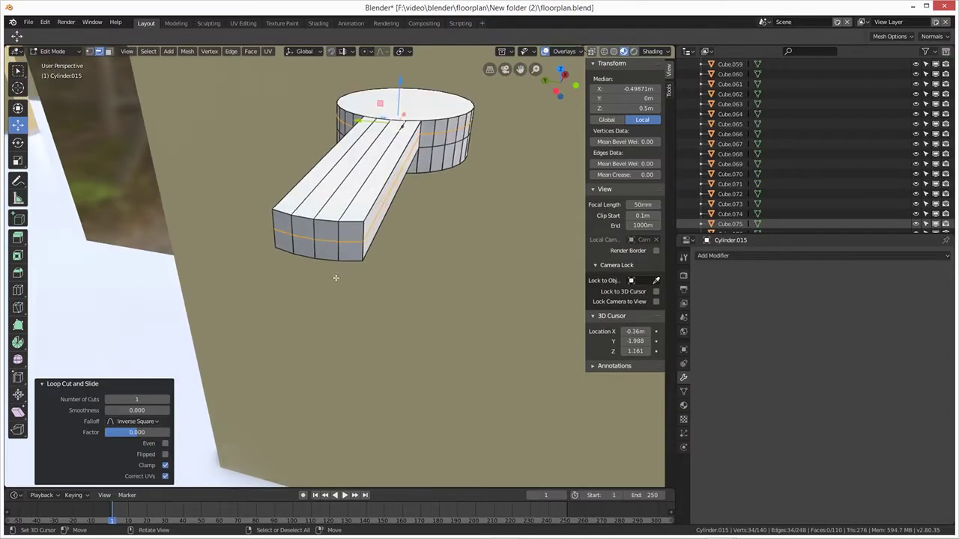
key("KP_4")
key("KP_4")
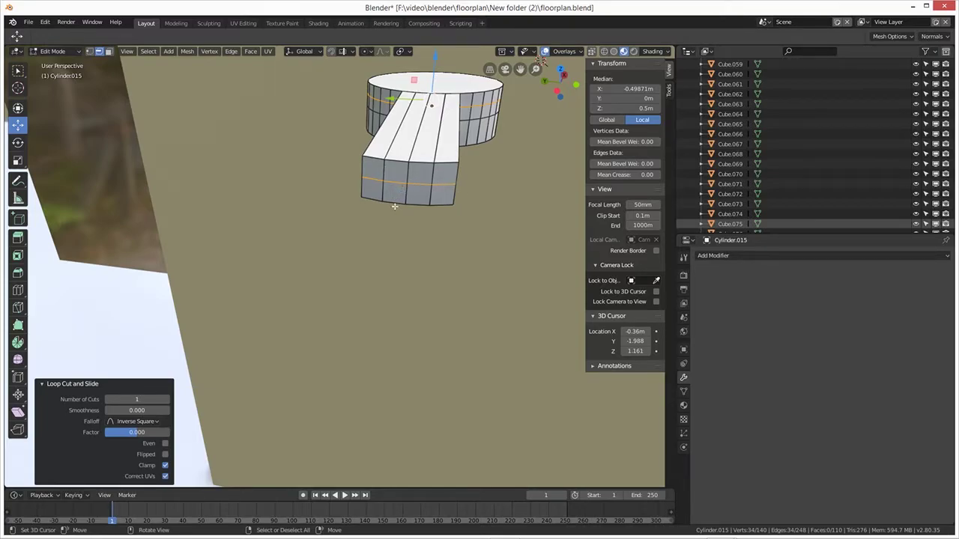
Try to raise the middle vertex on the upper edge of the arm's free end along Z
left_click(403, 159)
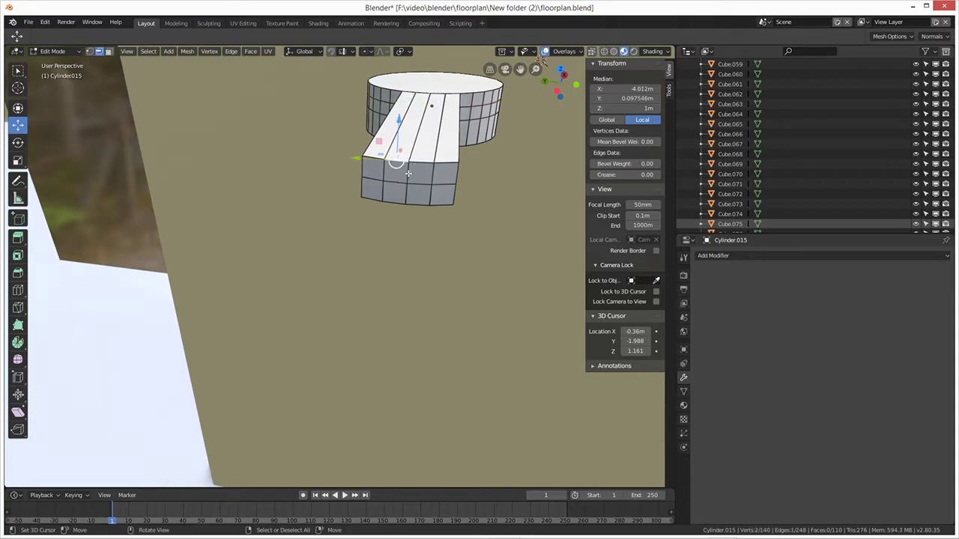
left_click(91, 51)
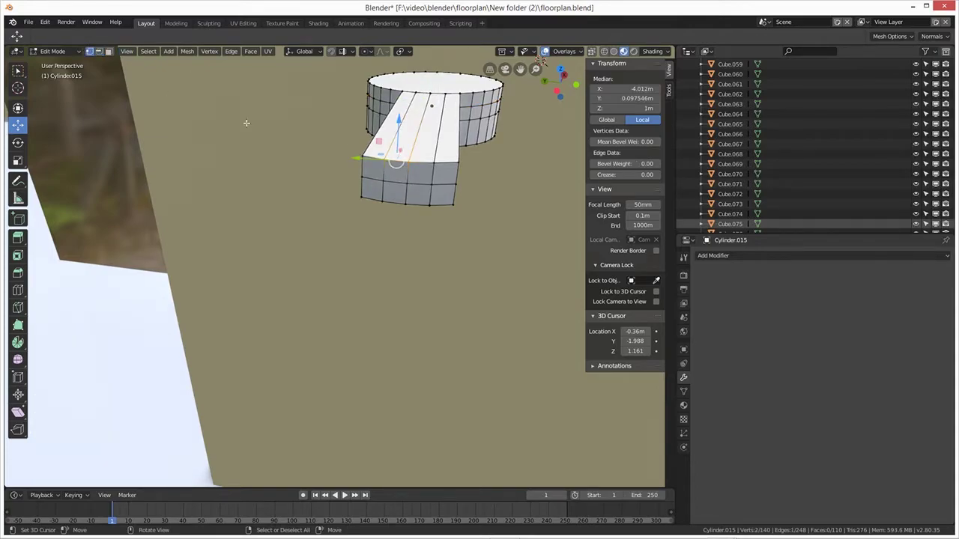
left_click(408, 161)
key("g")
key("z")
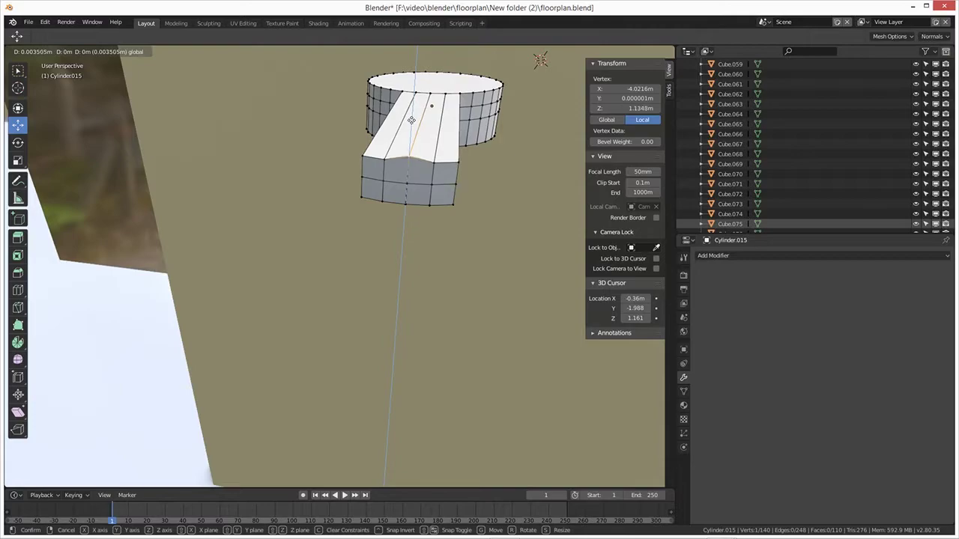
left_click(411, 118)
key("ctrl")
right_click(421, 204, "ctrl")
Add a loop cut across the arm and slide it close to the free end
middle_click_drag(420, 220, 384, 249)
key("ctrl")
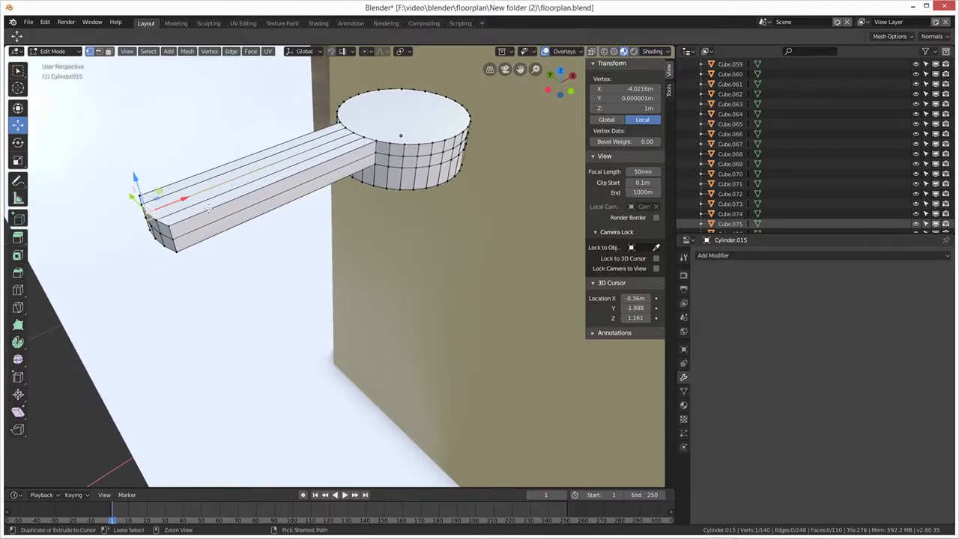
key("ctrl+r")
left_click(198, 211)
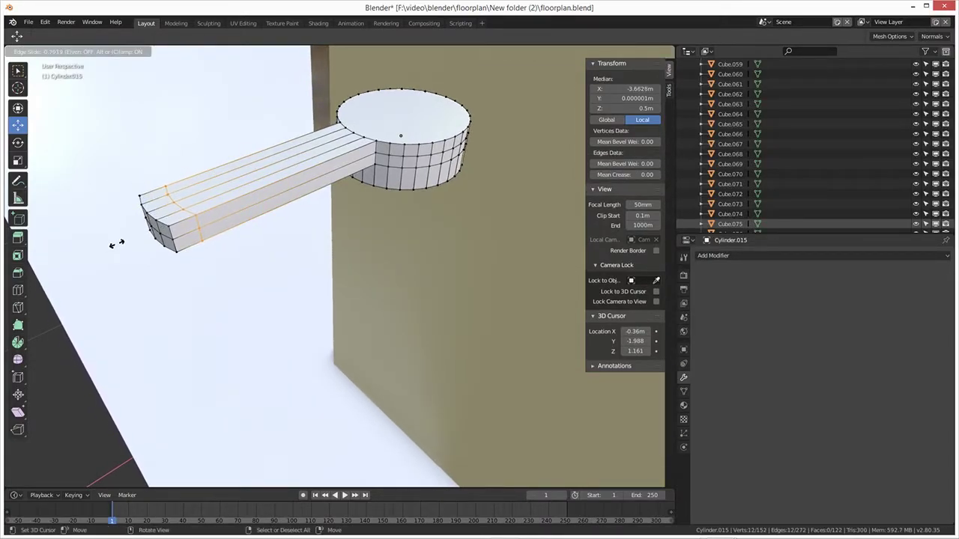
left_click(116, 242)
Scale the upper and lower middle vertices of the arm's end apart along Z by about 1.32
middle_click_drag(239, 289, 266, 213)
left_click(266, 212)
right_click(268, 223, "shift")
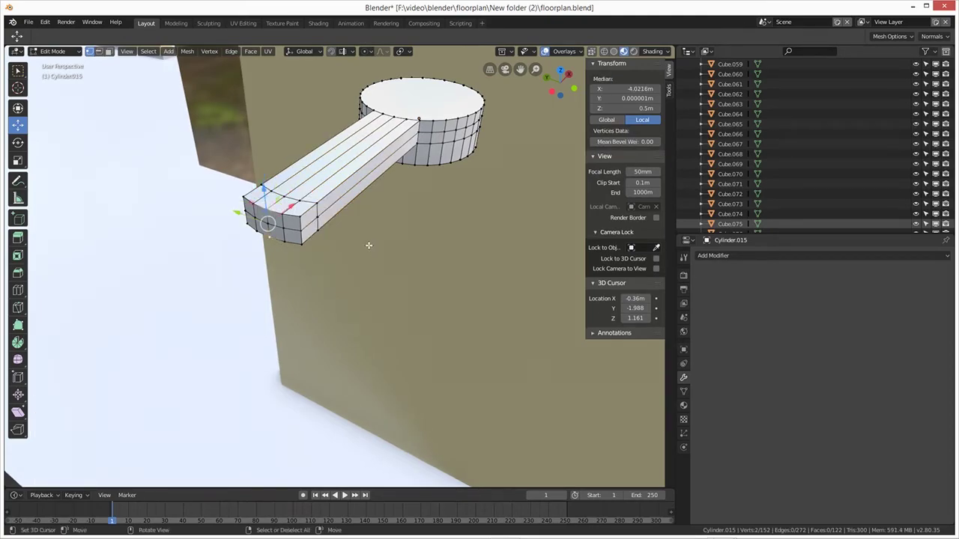
key("s")
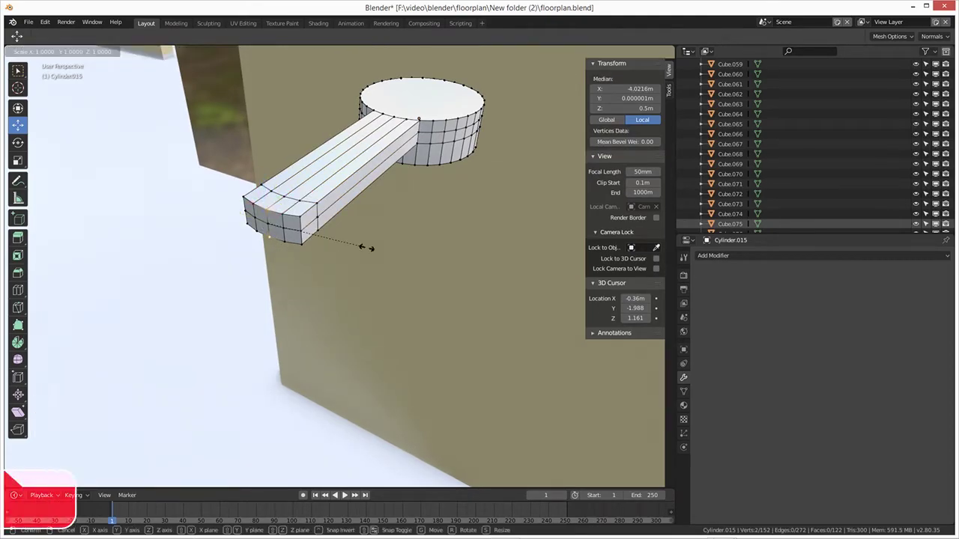
key("z")
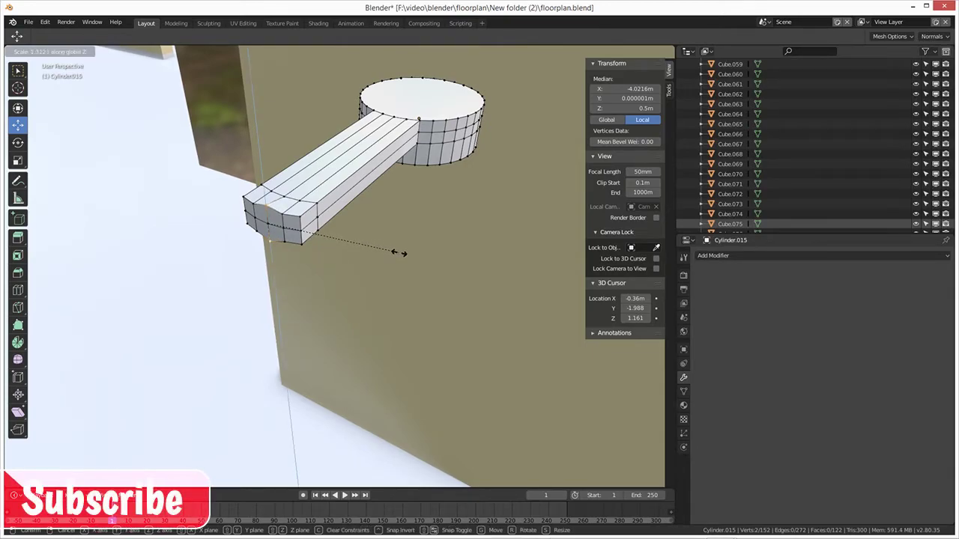
left_click(399, 252)
Scale the two vertices flanking the centre of the arm's end apart along Y by about 1.307
middle_click_drag(377, 265, 387, 262)
middle_click_drag(409, 216, 351, 200)
left_click(347, 175)
left_click(313, 175, "shift")
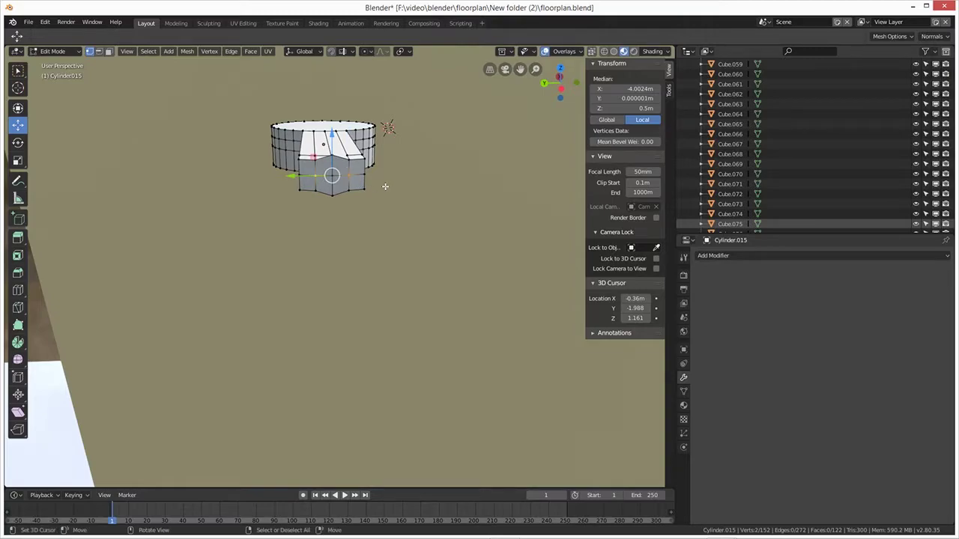
key("s")
key("y")
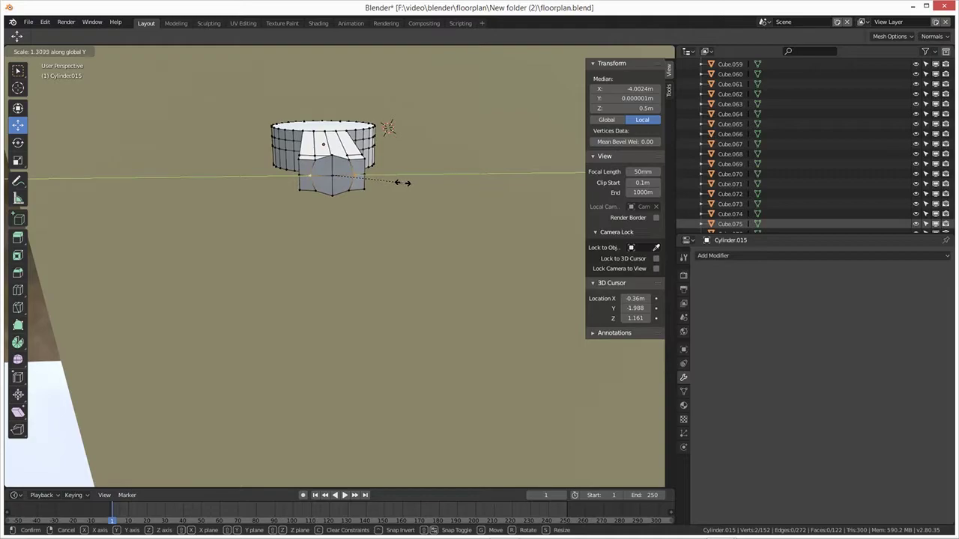
left_click(402, 180)
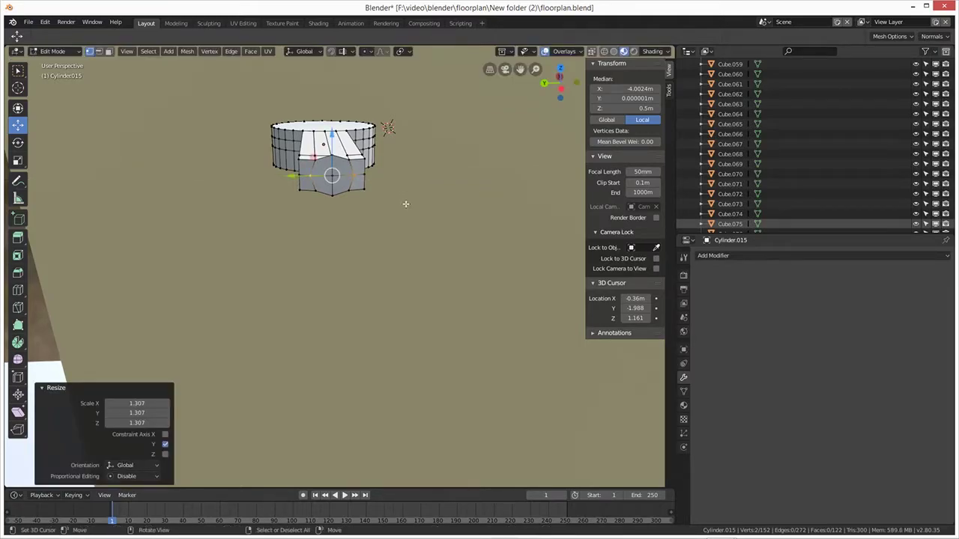
Select the four central faces of the arm's end and dissolve them into one octagonal face
left_click(345, 162)
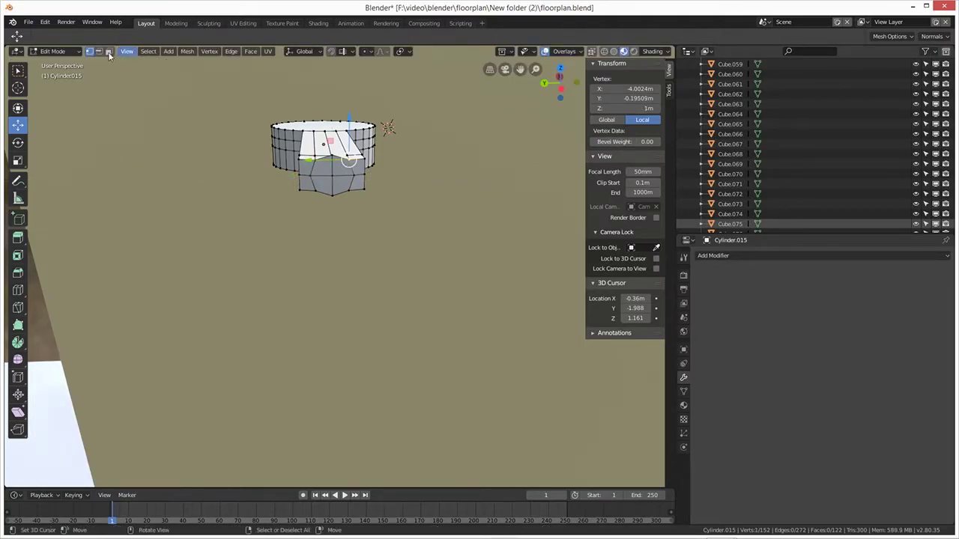
left_click(109, 52)
left_click(332, 161)
left_click(326, 168, "shift")
left_click(326, 184, "shift")
left_click(336, 185, "shift")
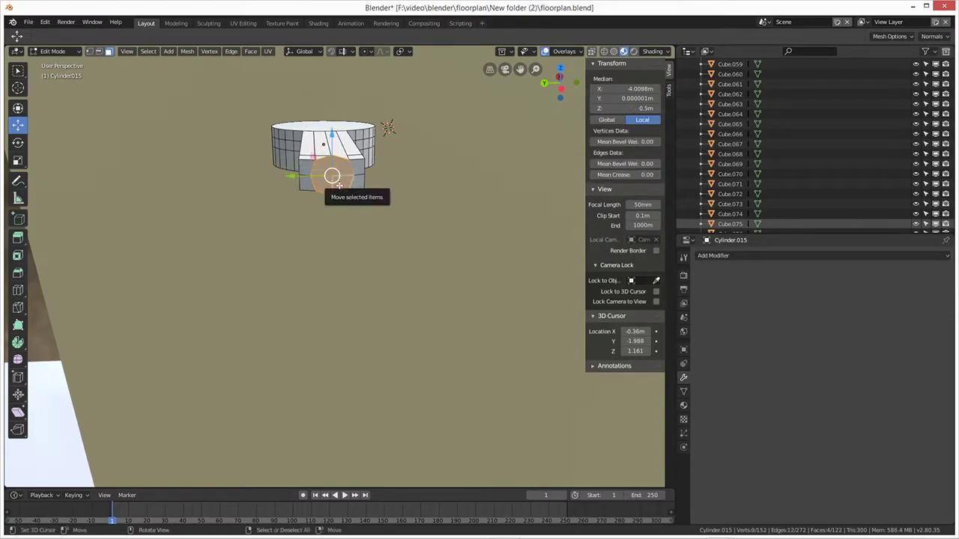
key("x")
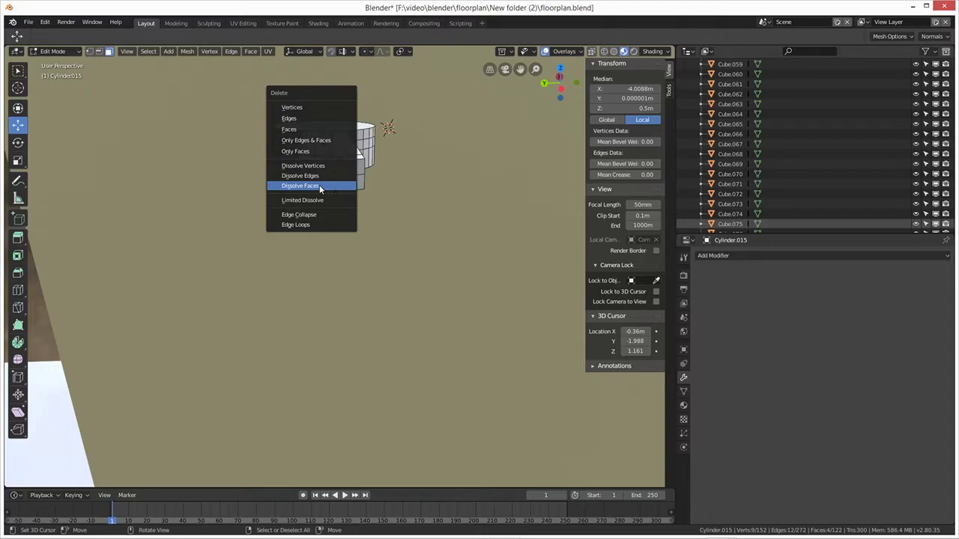
left_click(319, 185)
Try to inset the octagonal end face by about 0.013 m
middle_click_drag(317, 227, 336, 283)
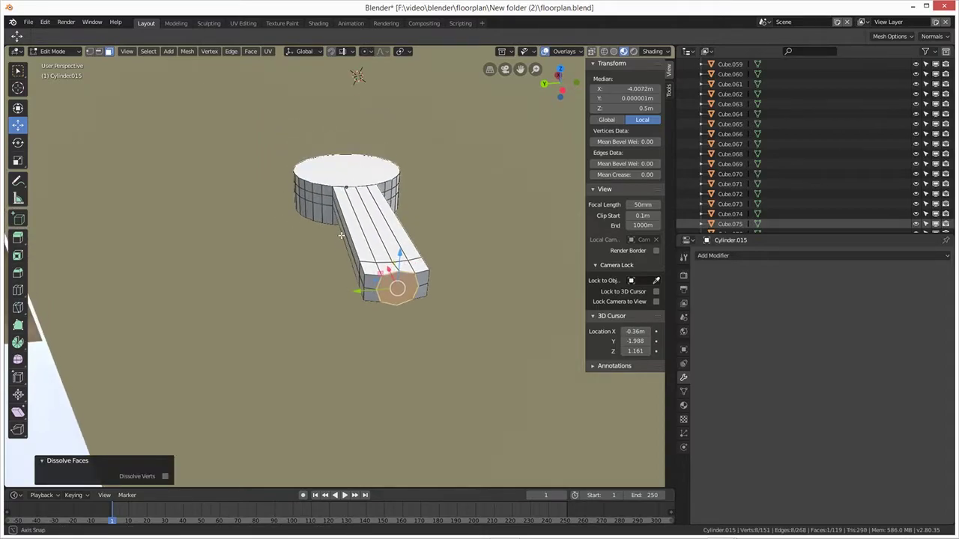
scroll(424, 312, "up", 2)
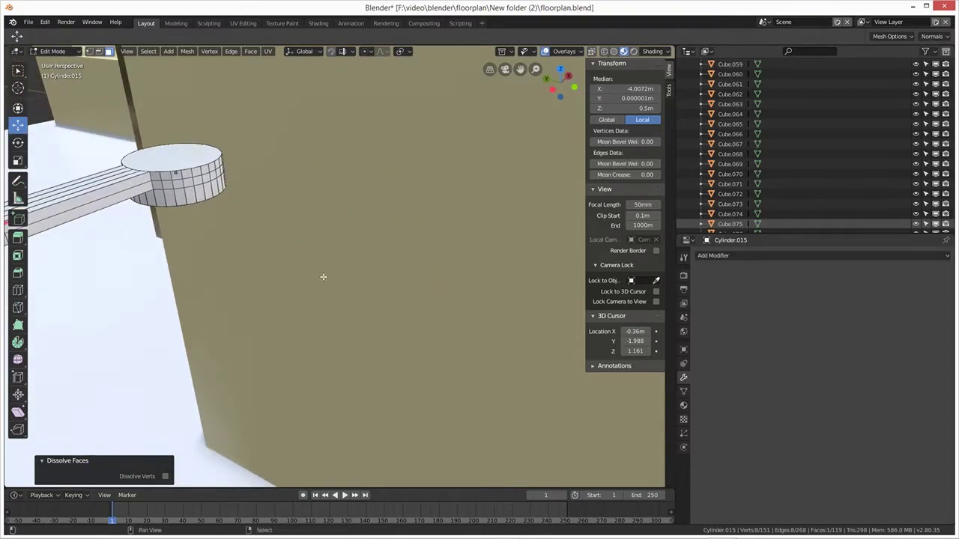
key("KP_Decimal")
middle_click_drag(351, 324, 346, 310)
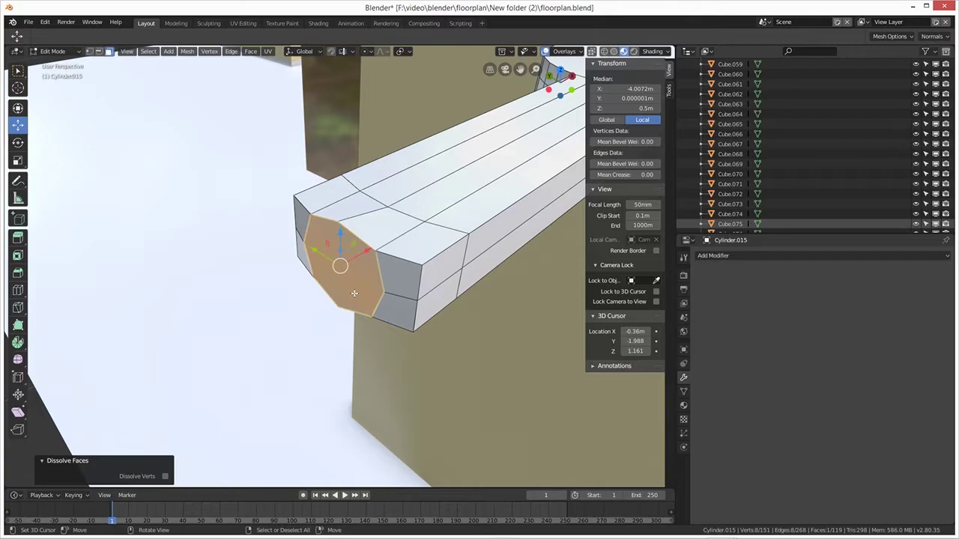
middle_click_drag(353, 294, 396, 277)
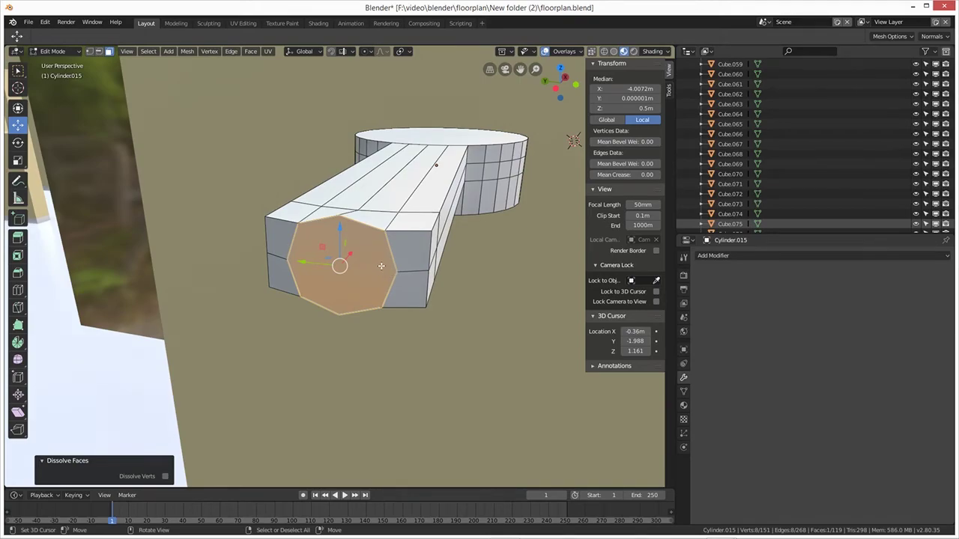
key("i")
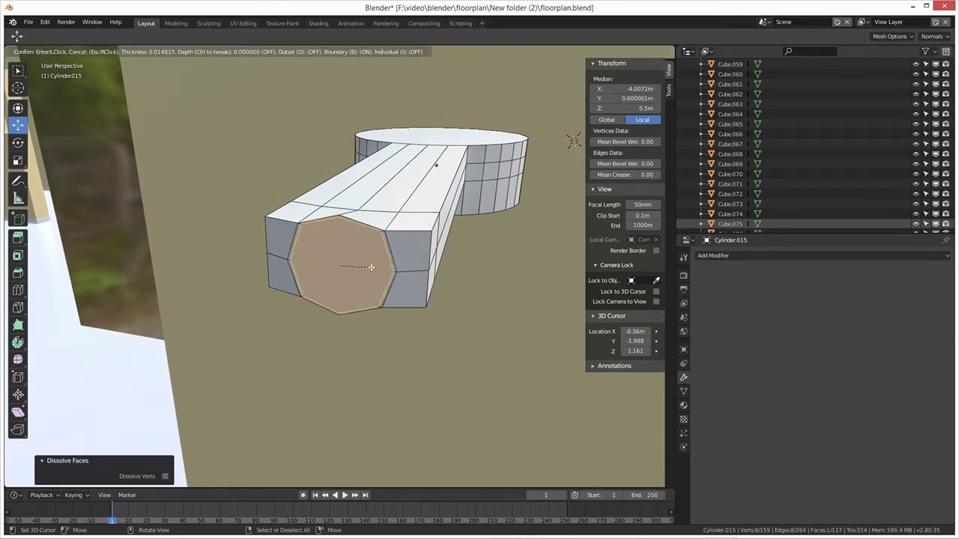
left_click(372, 270)
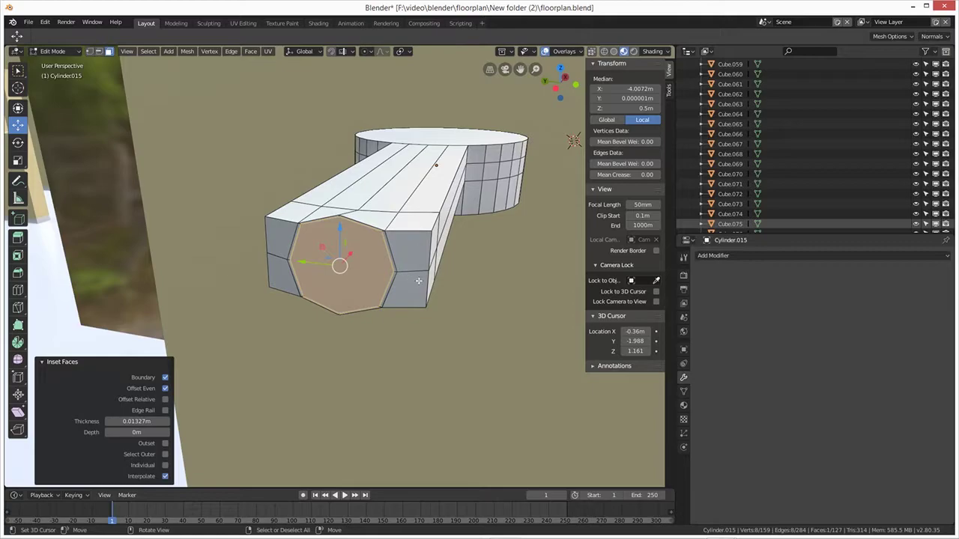
key("ctrl+z")
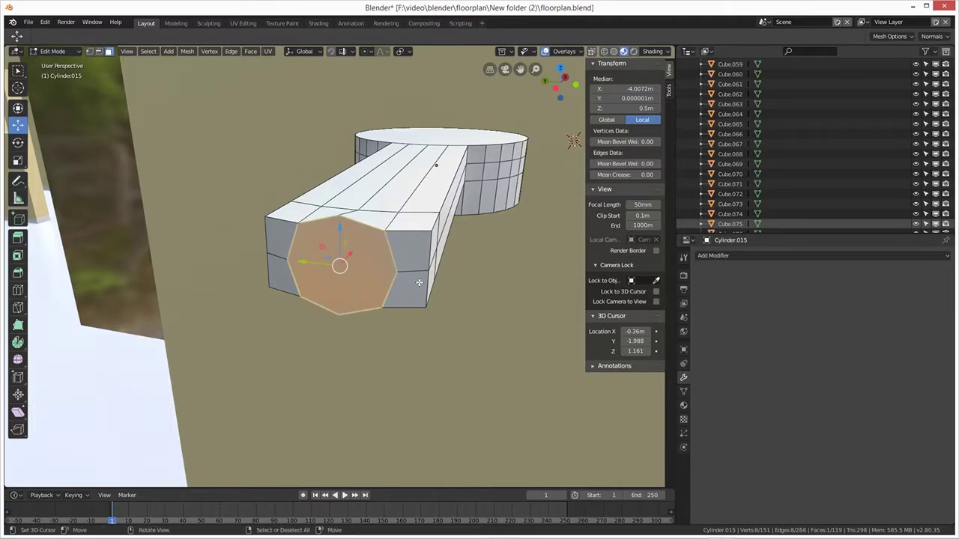
Apply the shower head object's scale and return to editing its mesh
key("Tab")
key("ctrl+a")
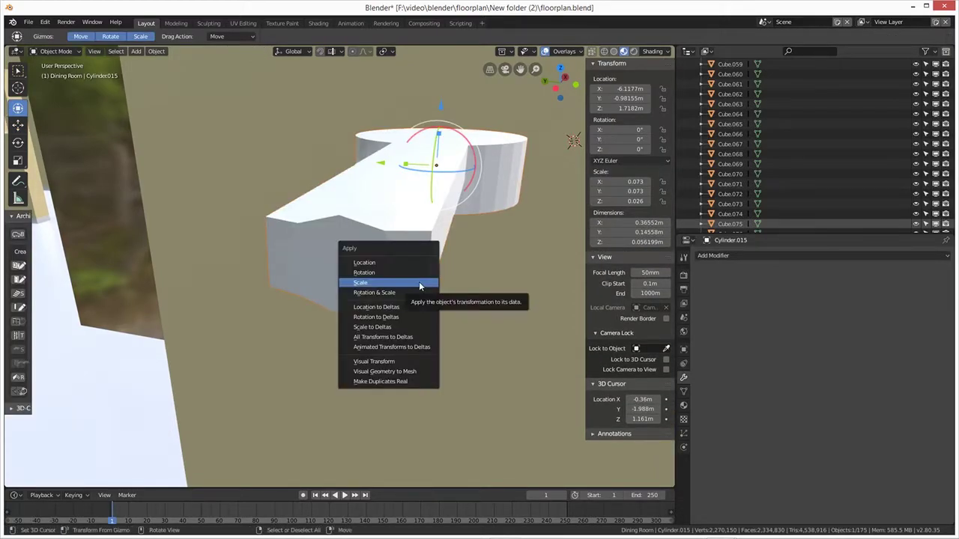
left_click(418, 281)
key("Tab")
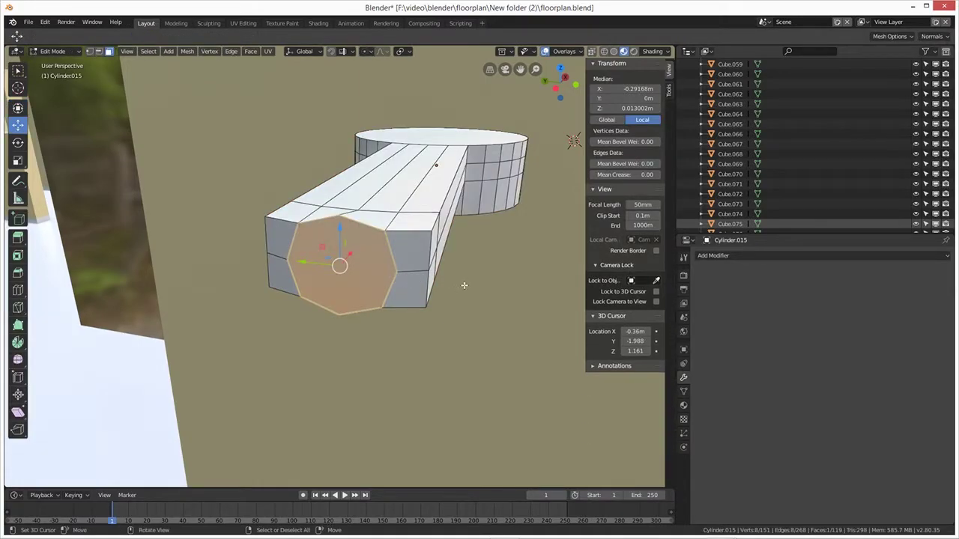
Inset the octagonal end face of the arm by about 0.003 m
key("i")
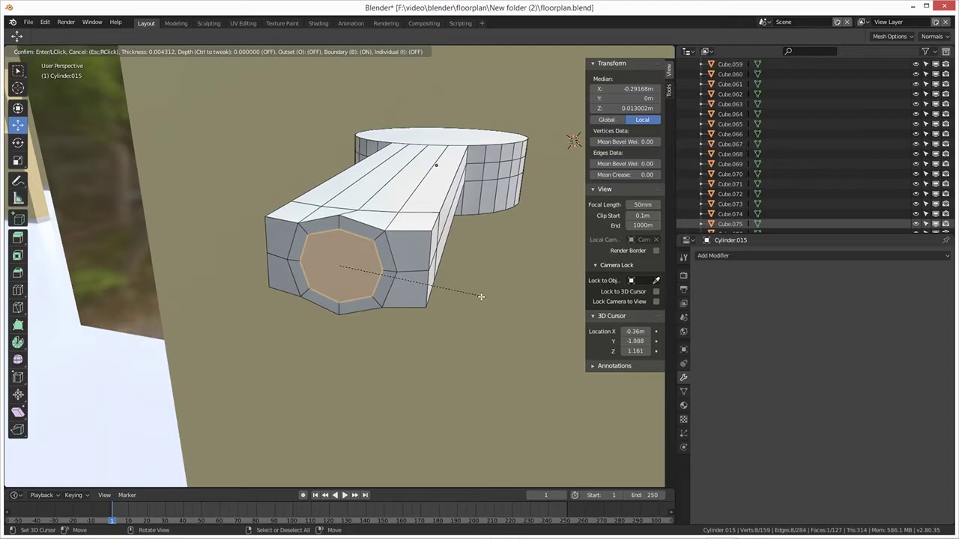
left_click(483, 298)
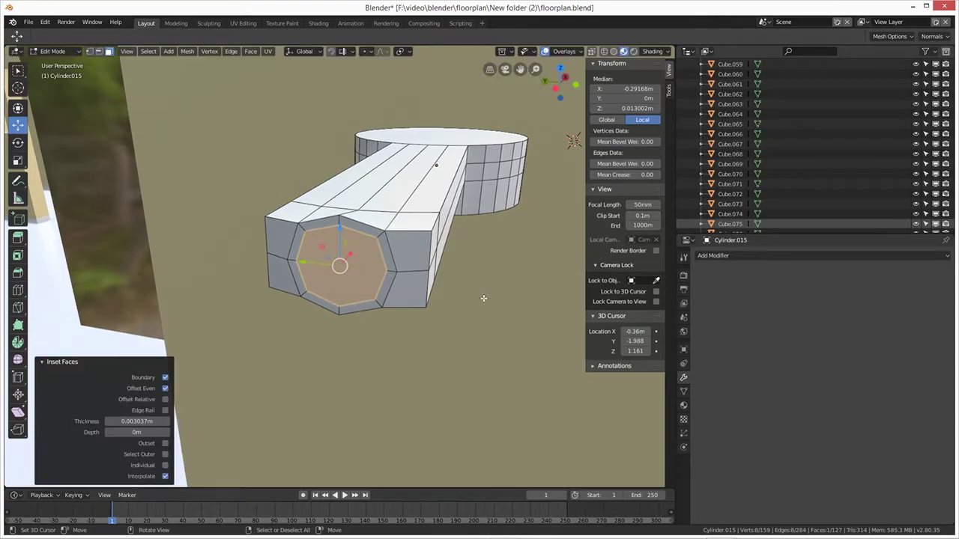
middle_click_drag(416, 299, 374, 268)
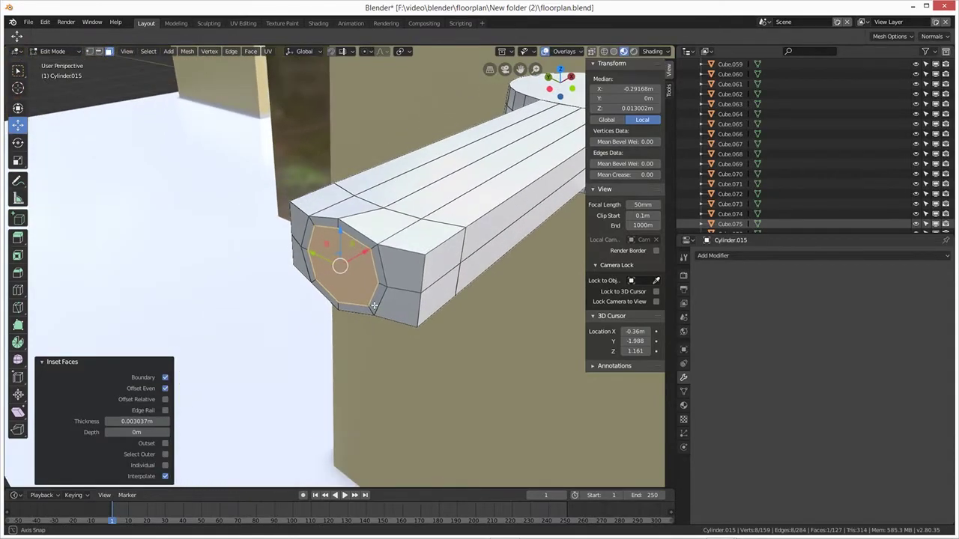
Move the inset end face of the arm outward along the X axis by about 0.0036 m
key("g")
key("x")
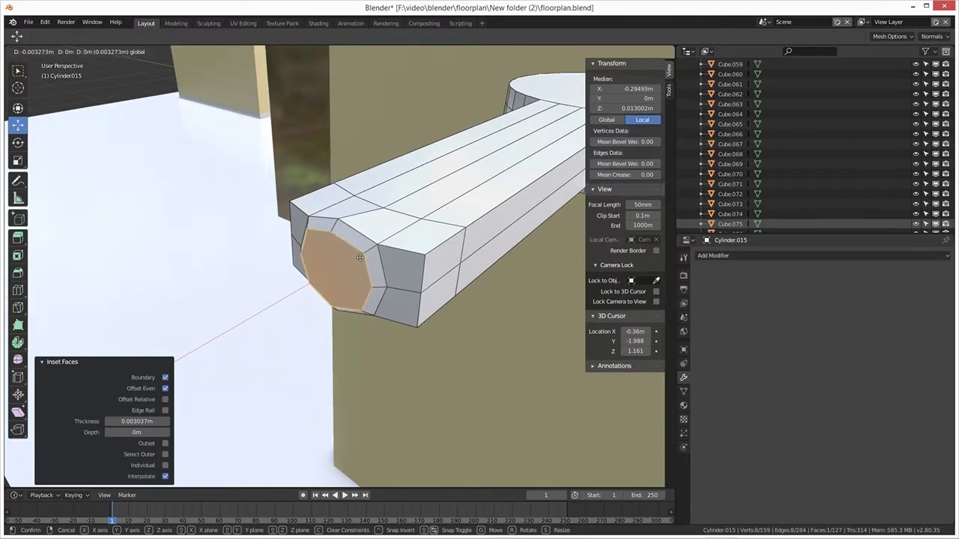
left_click(361, 261)
middle_click_drag(362, 265, 368, 307)
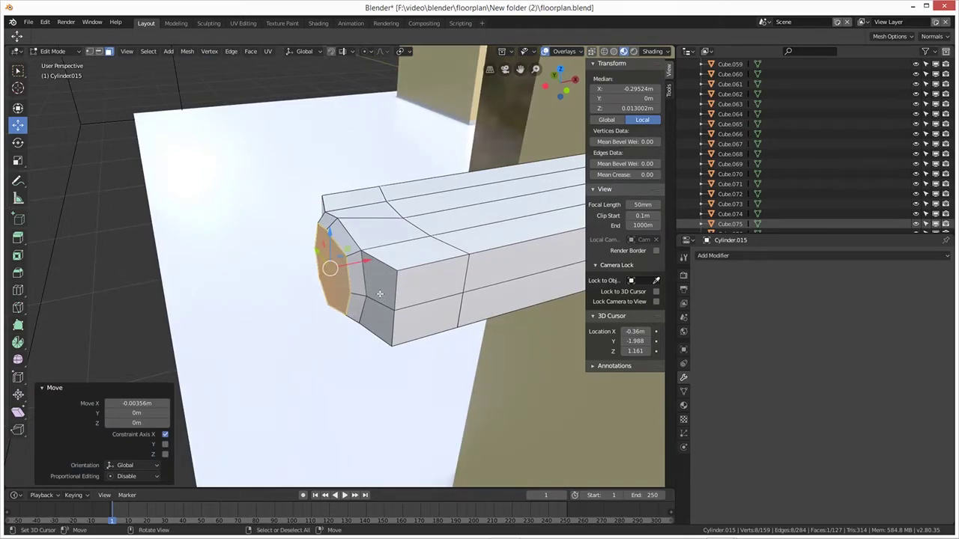
Extrude the arm's end face outward along the X axis by about 0.0143 m to form a stub
key("e")
key("x")
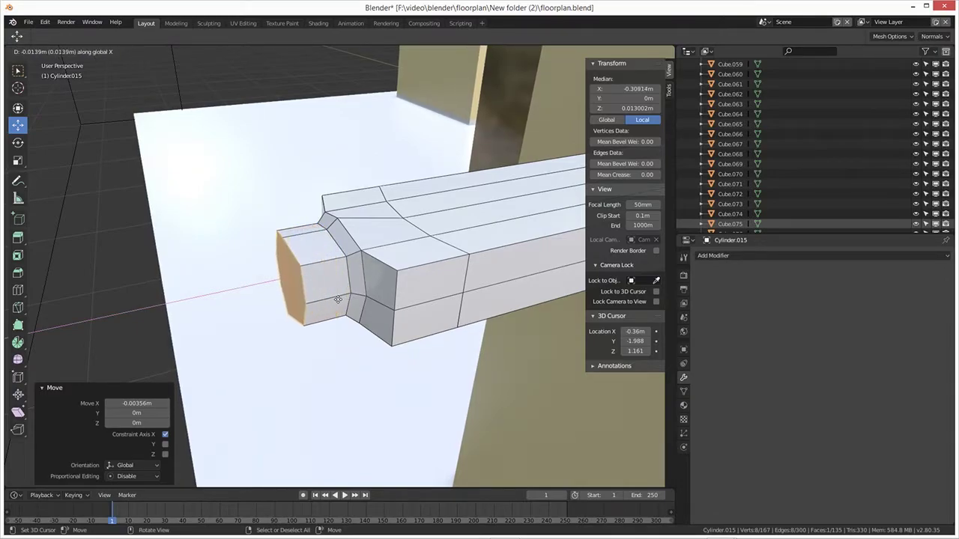
left_click(339, 301)
middle_click_drag(339, 300, 317, 320)
scroll(381, 362, "down", 2)
scroll(316, 320, "down", 2)
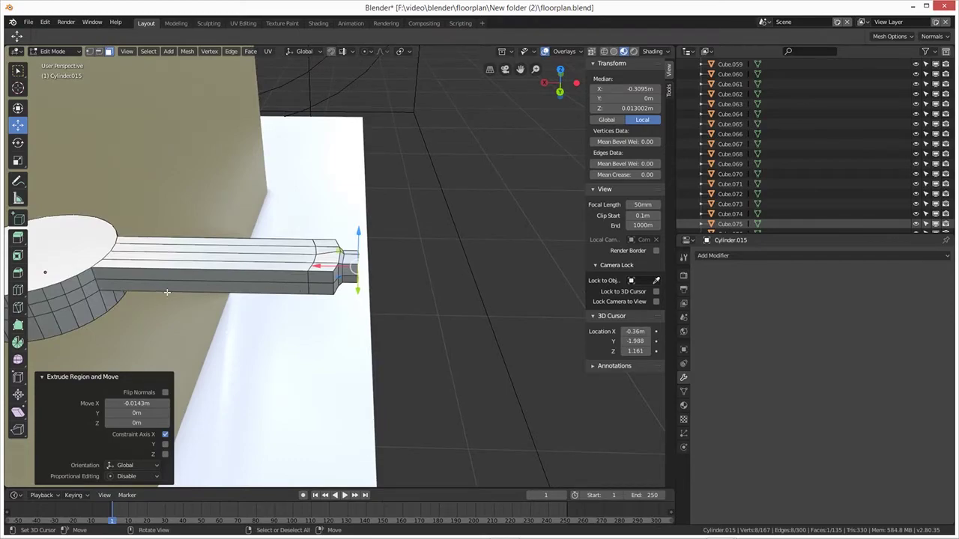
In edge selection mode, select the upper long edge on one side of the arm
left_click(287, 271)
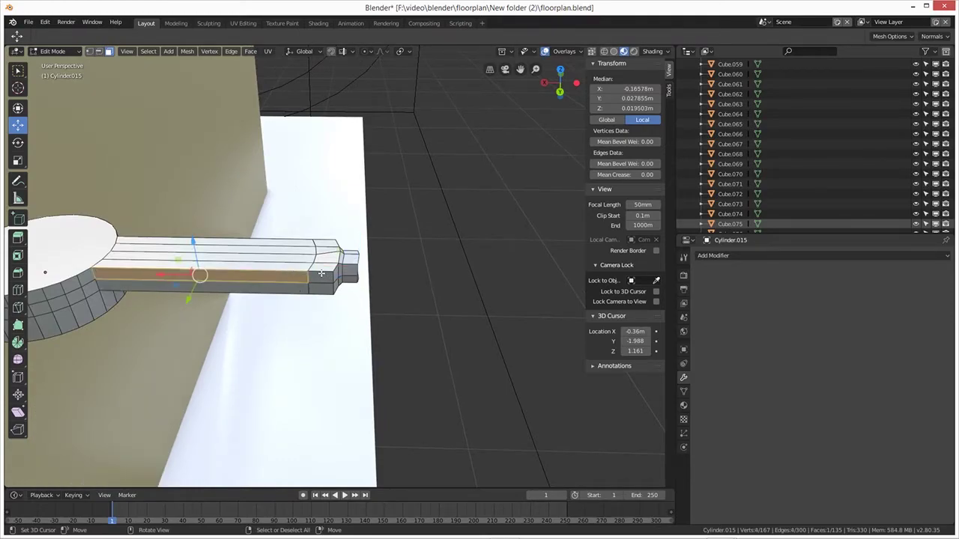
left_click(99, 51)
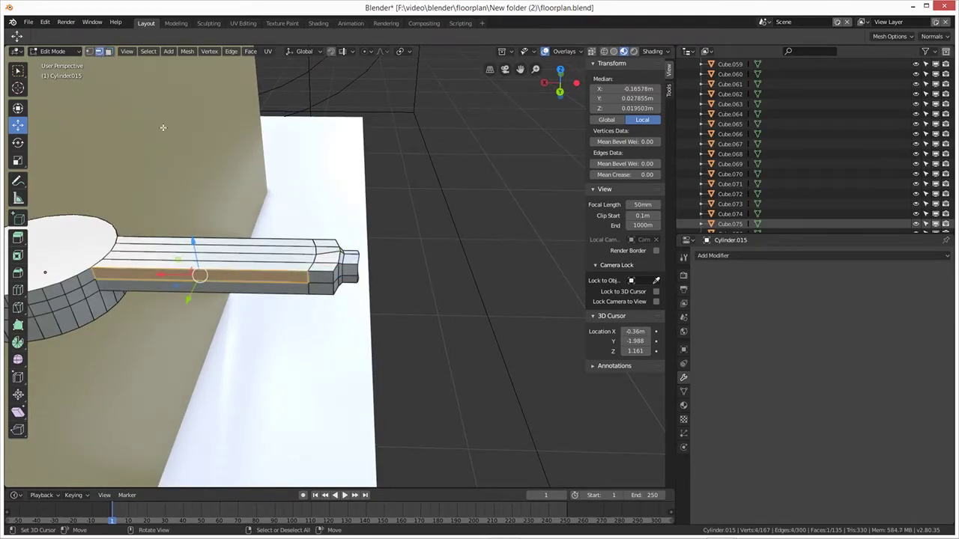
left_click(292, 269)
left_click(292, 270, "alt")
middle_click_drag(368, 293, 341, 297)
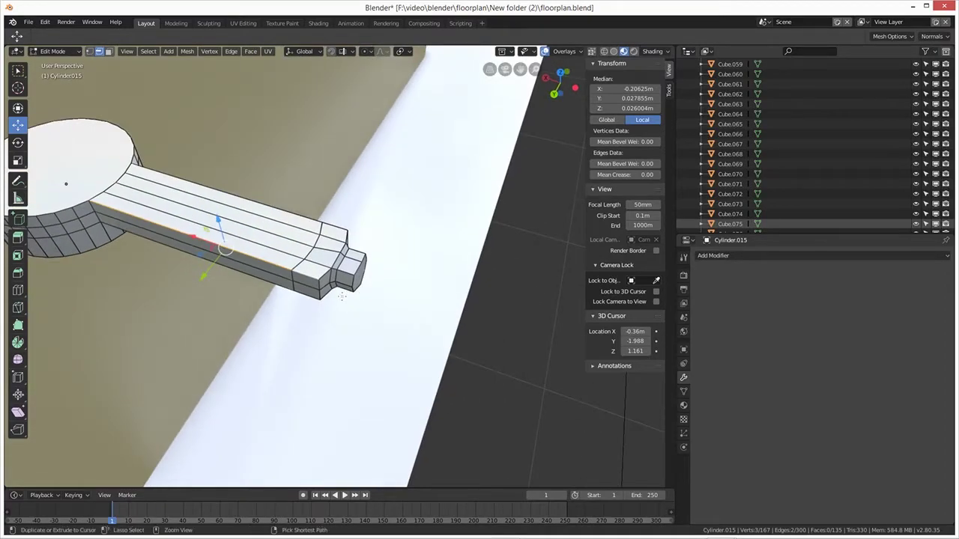
Try to bevel the selected long edge with 5 segments and an offset of about 0.010 m
key("ctrl+b")
scroll(397, 286, "up", 4)
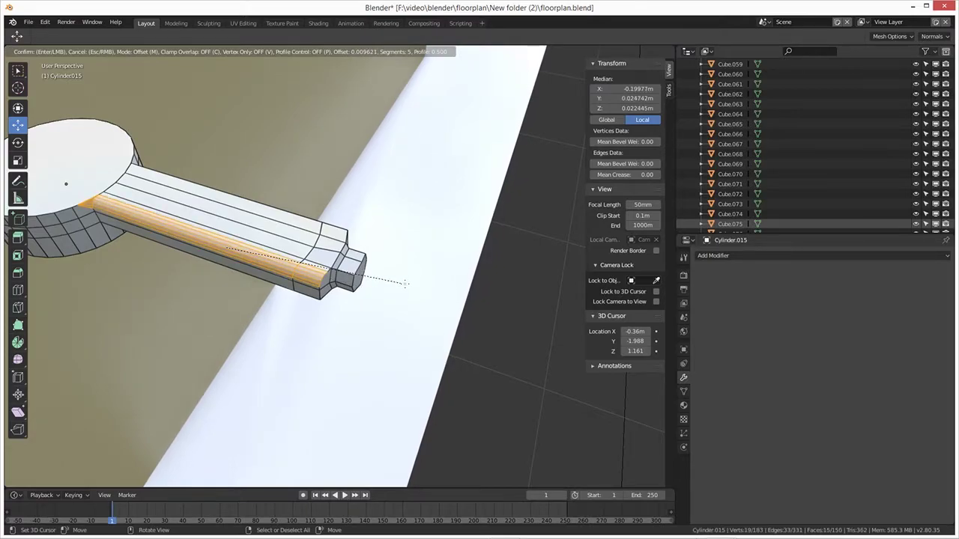
left_click(405, 284)
middle_click_drag(381, 322, 375, 313)
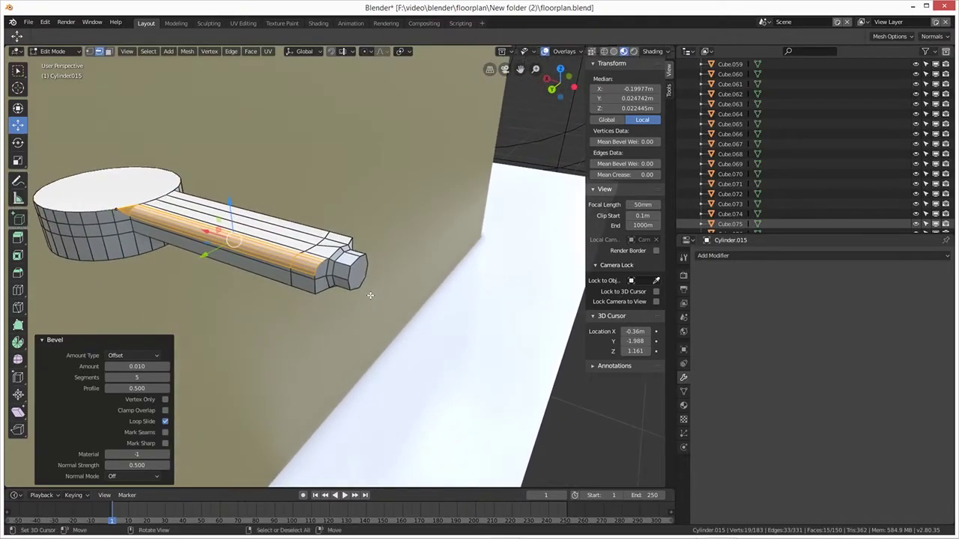
key("ctrl+z")
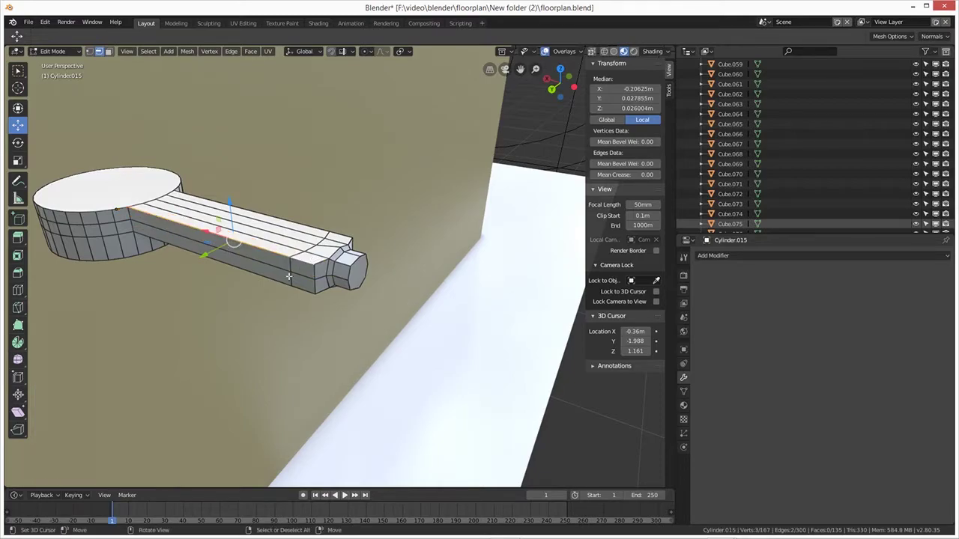
Add the arm's other long corner edges to the selection and bevel them all with 5 segments and an offset of about 0.011 m
left_click(279, 283, "shift")
left_click(301, 289, "shift")
middle_click_drag(341, 298, 378, 266)
left_click(380, 261, "shift")
left_click(380, 274, "shift")
left_click(397, 284, "shift")
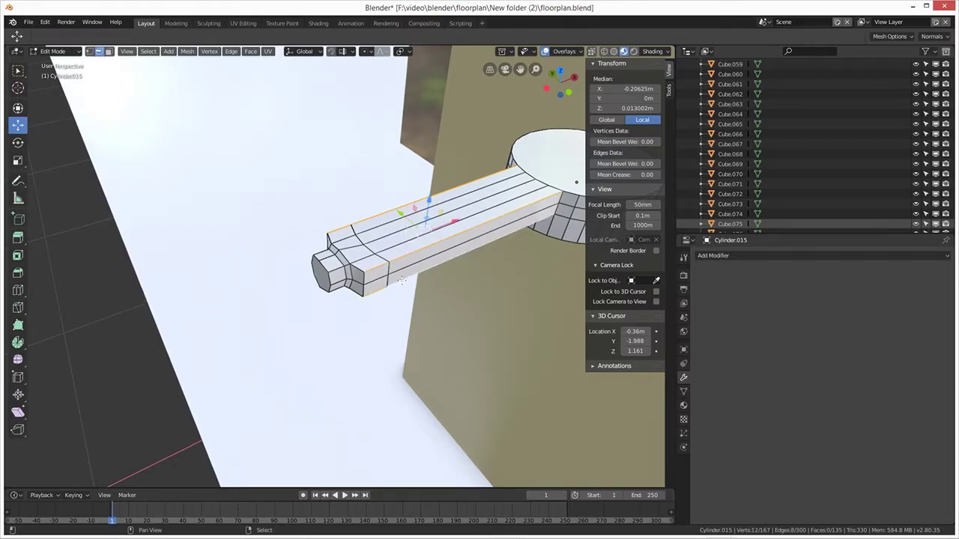
key("ctrl+b")
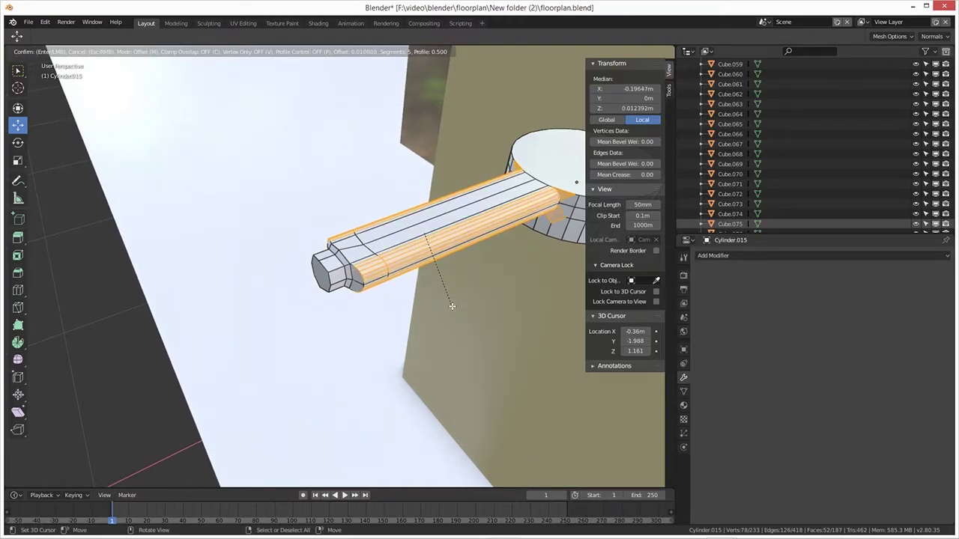
left_click(451, 305)
Delete the large top face of the round head in face selection mode
middle_click_drag(396, 314, 505, 349)
middle_click_drag(344, 295, 320, 215)
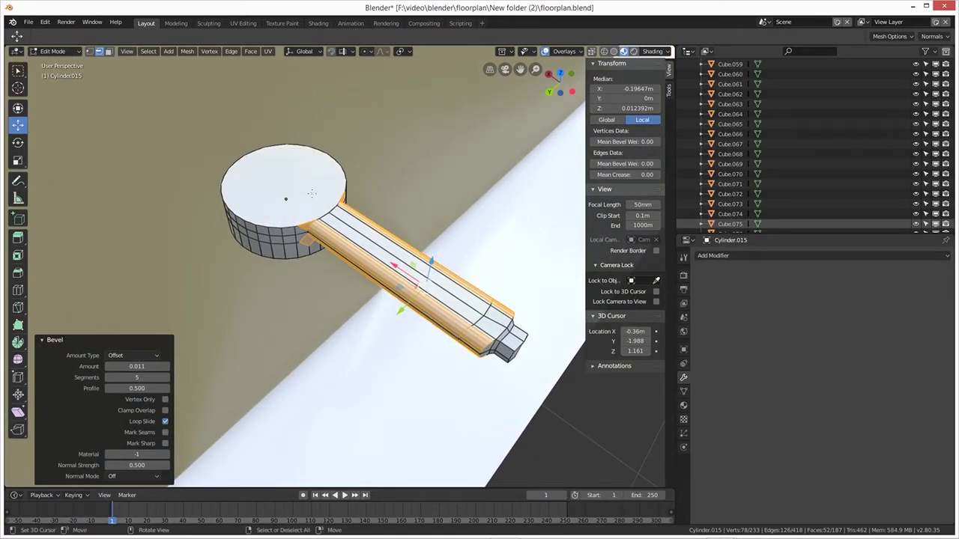
left_click(311, 193)
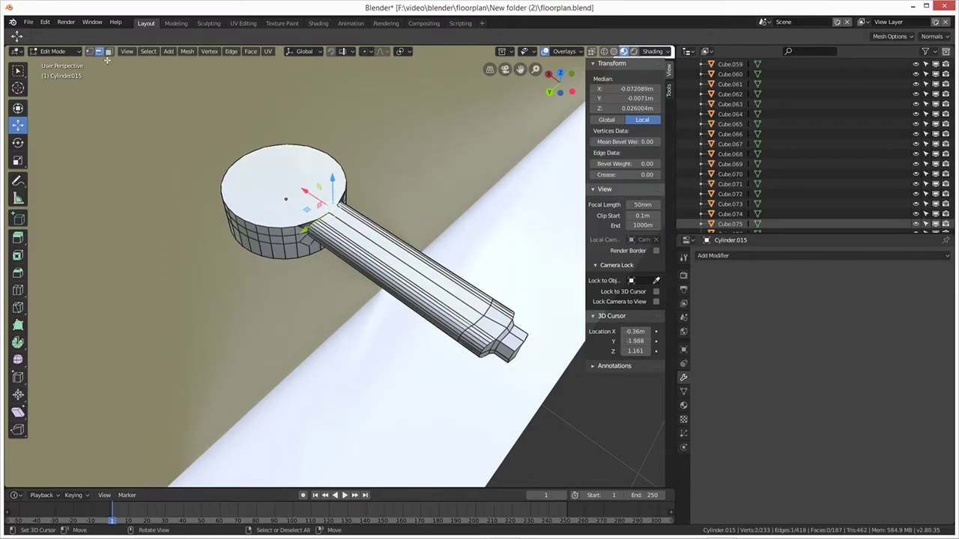
left_click(109, 51)
left_click(287, 177)
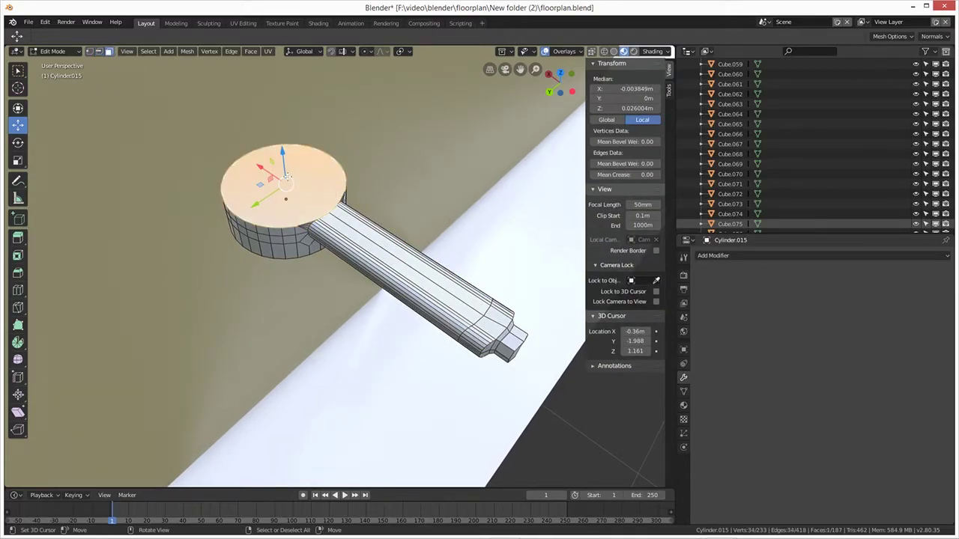
key("x")
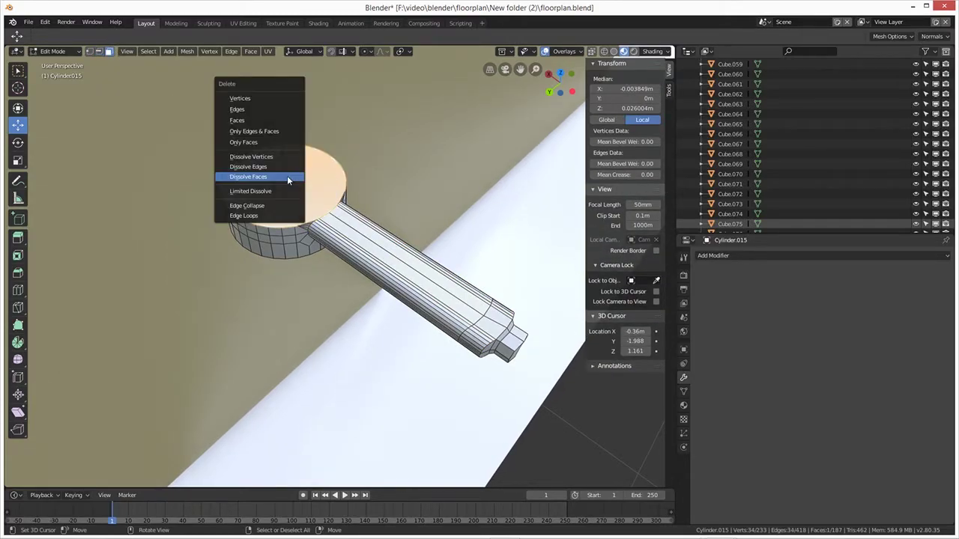
left_click(287, 178)
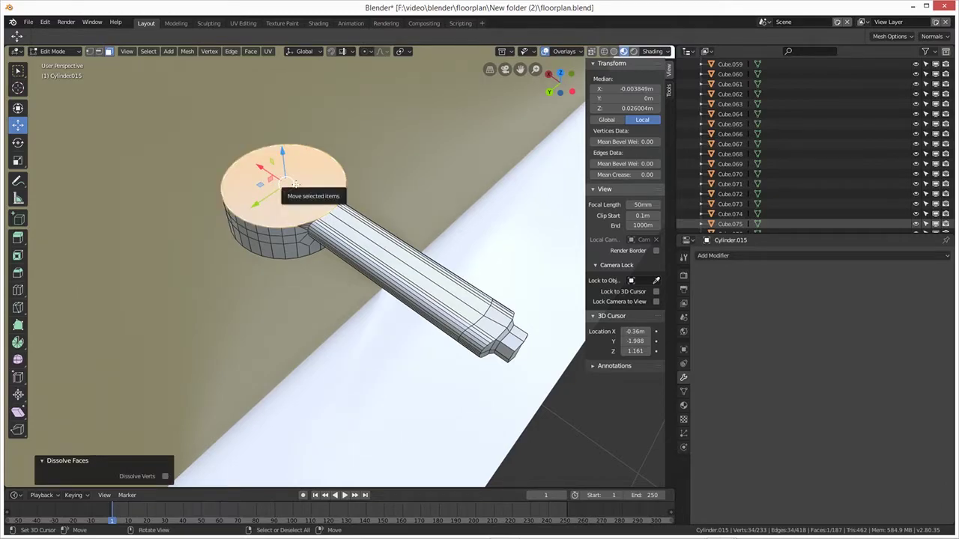
key("x")
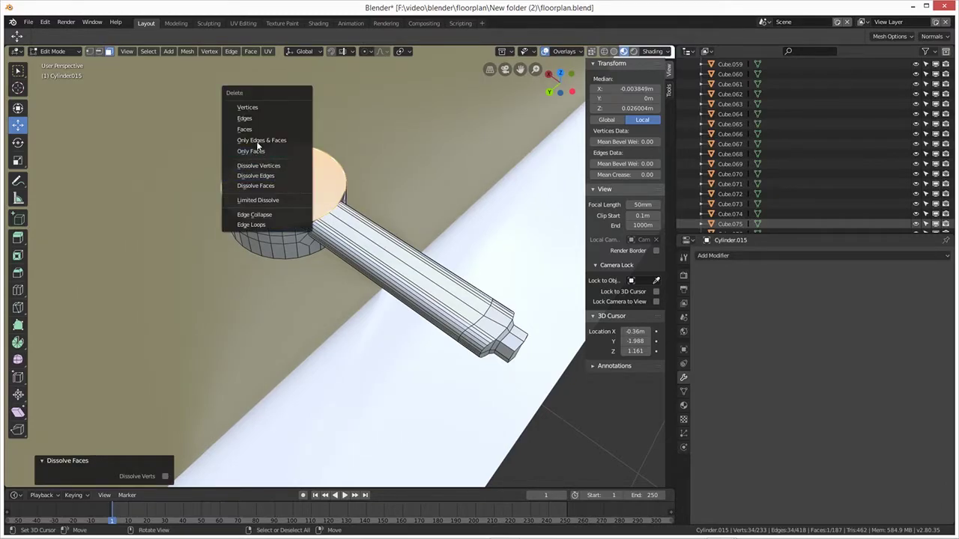
left_click(252, 130)
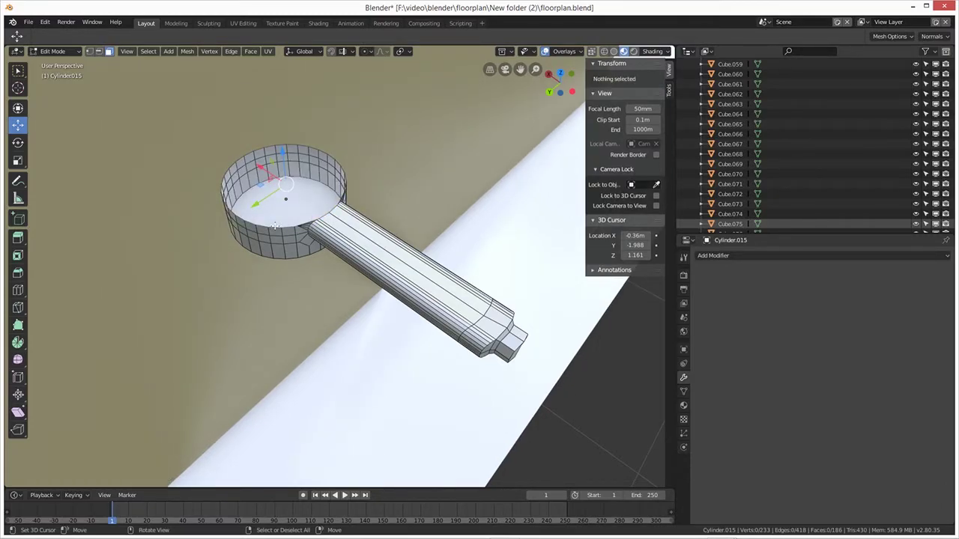
Select the open top rim of the round head in vertex mode, extrude it and scale it to 0 at the center
scroll(275, 225, "up", 3)
key("1")
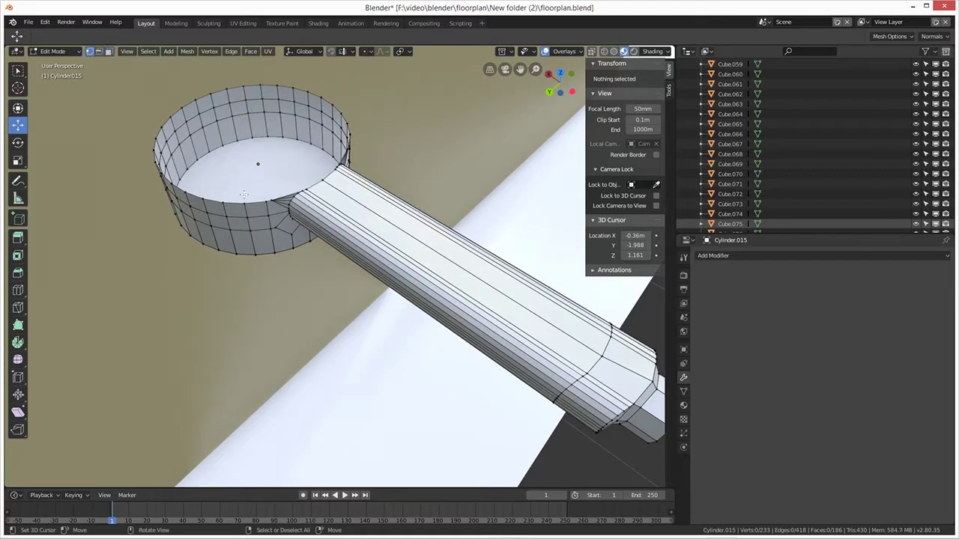
left_click(244, 202)
left_click(226, 202, "alt")
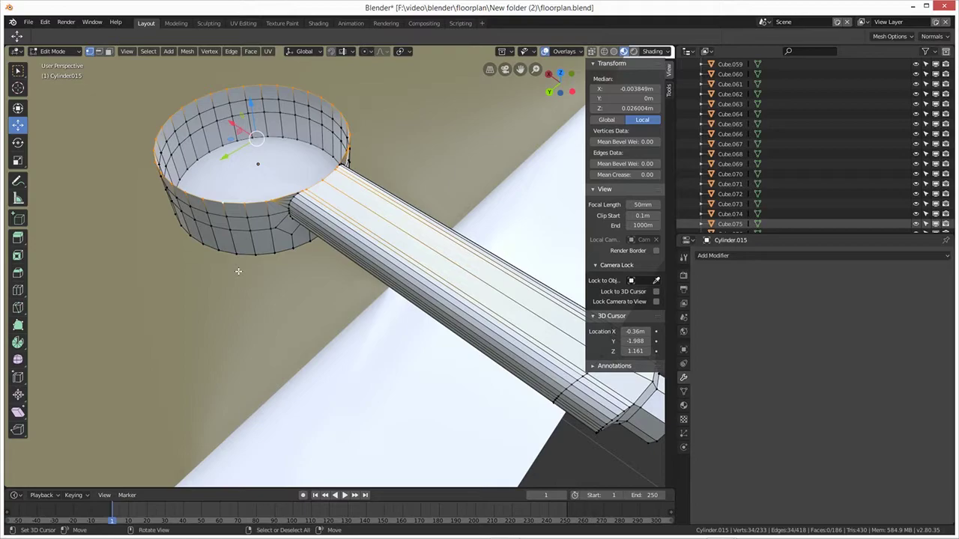
key("e")
key("s")
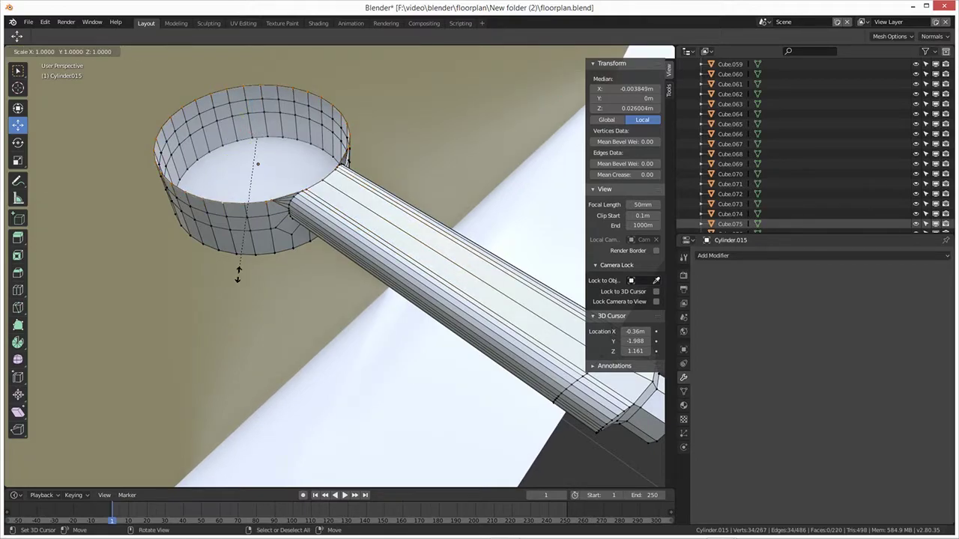
key("0")
key("Return")
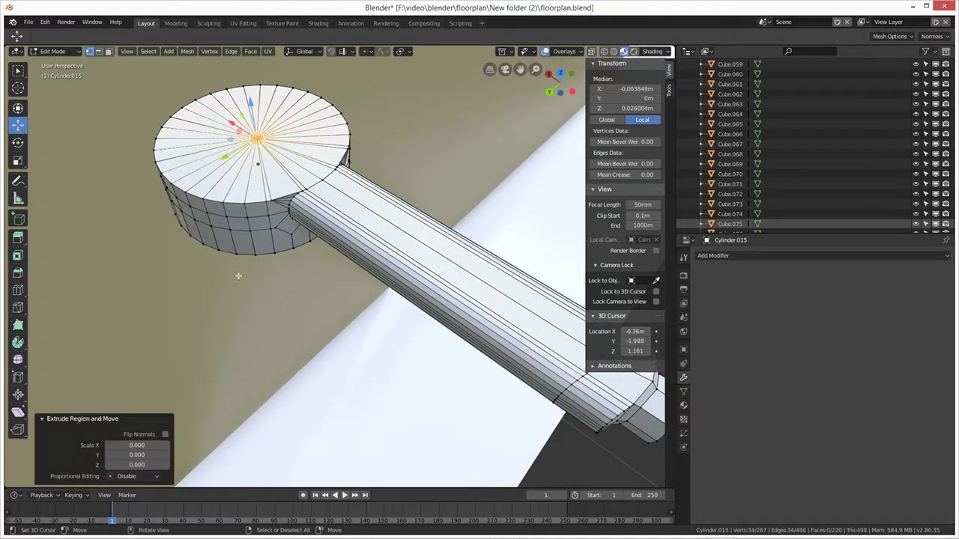
Merge the collapsed center vertices of the round head's top using At First
middle_click_drag(333, 215, 302, 203)
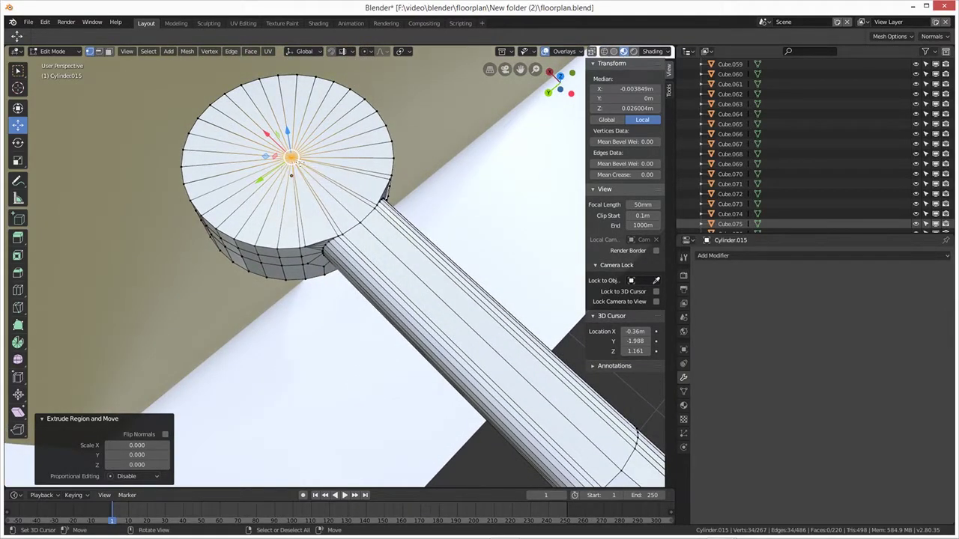
right_click(298, 162)
mouse_move(300, 164)
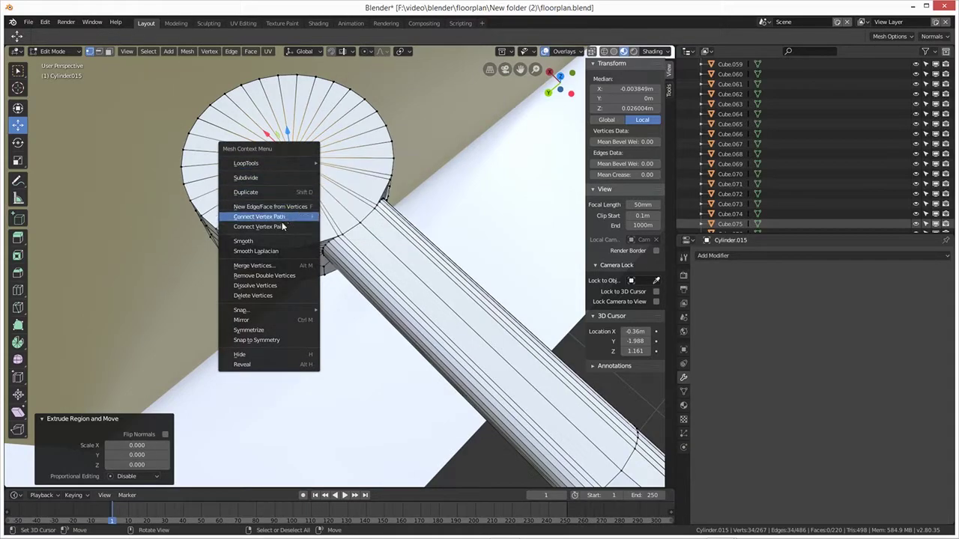
left_click(264, 270)
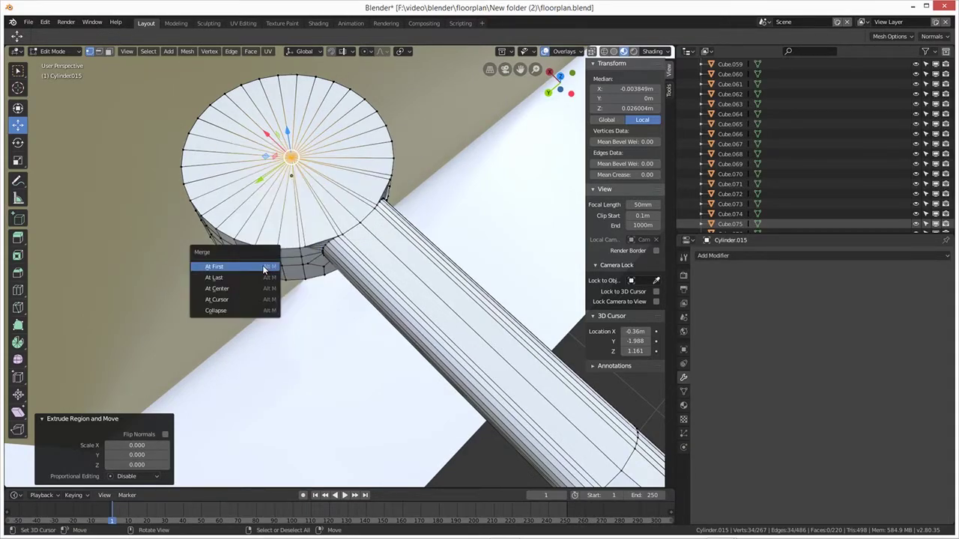
left_click(264, 267)
Try to add a loop cut with 3 cuts across the radial edges of the round head's top
middle_click_drag(331, 213, 303, 200)
middle_click_drag(280, 234, 328, 233, "shift")
key("ctrl+r")
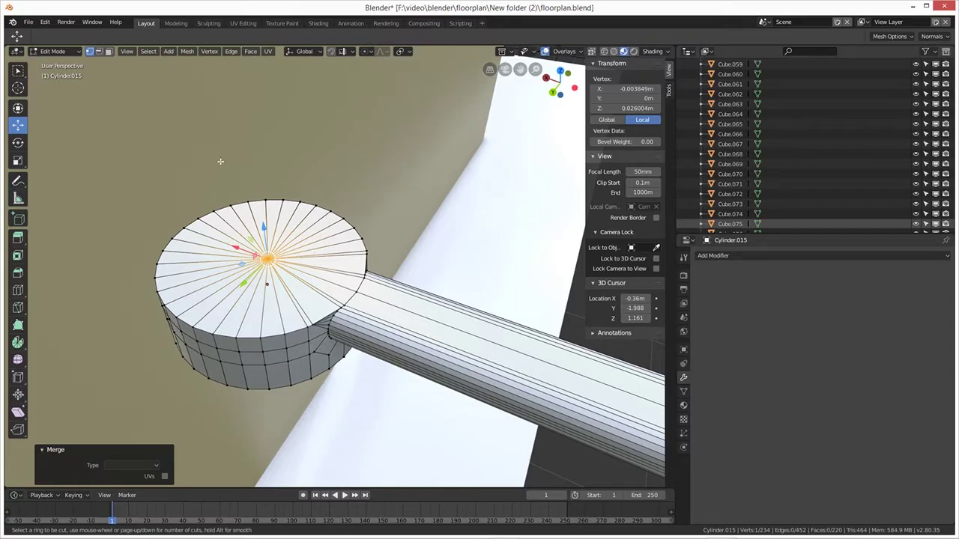
key("3")
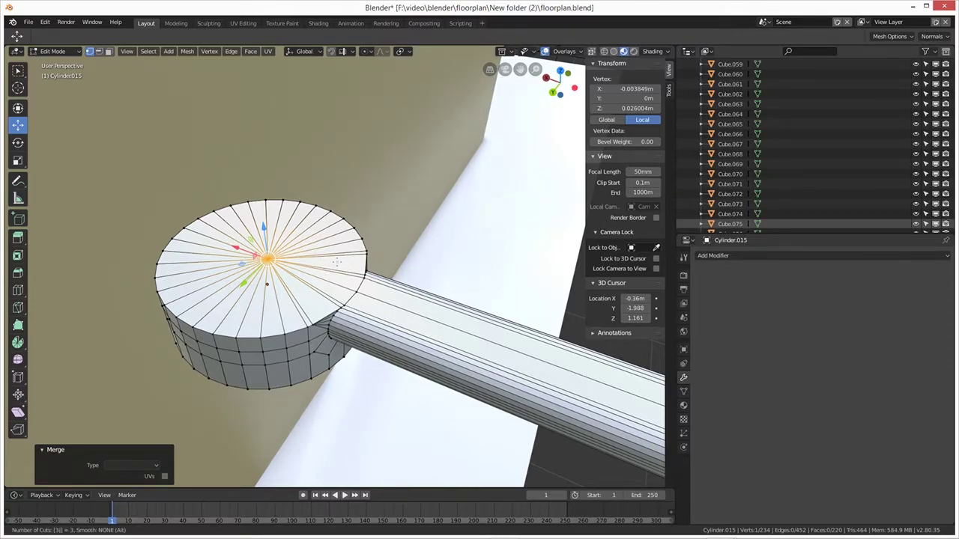
left_click(376, 240)
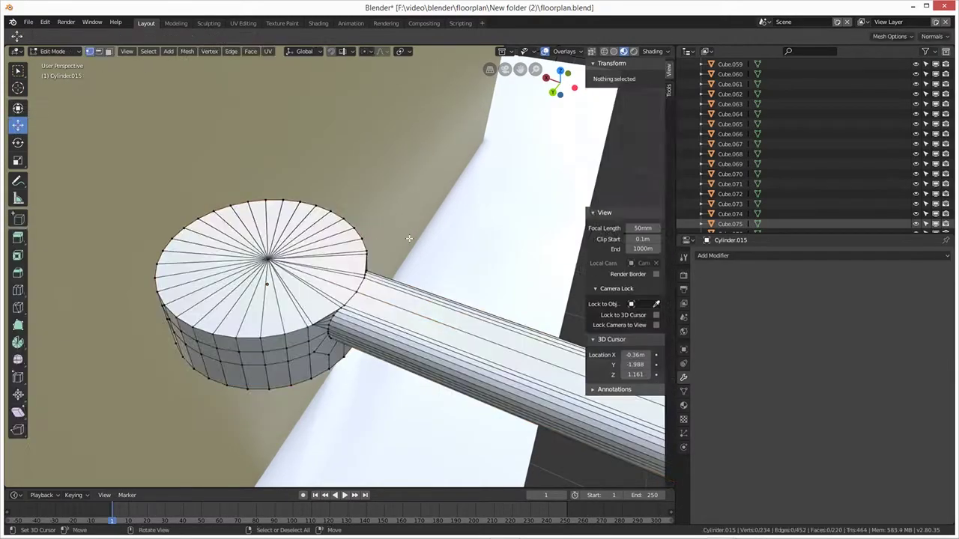
key("ctrl+r")
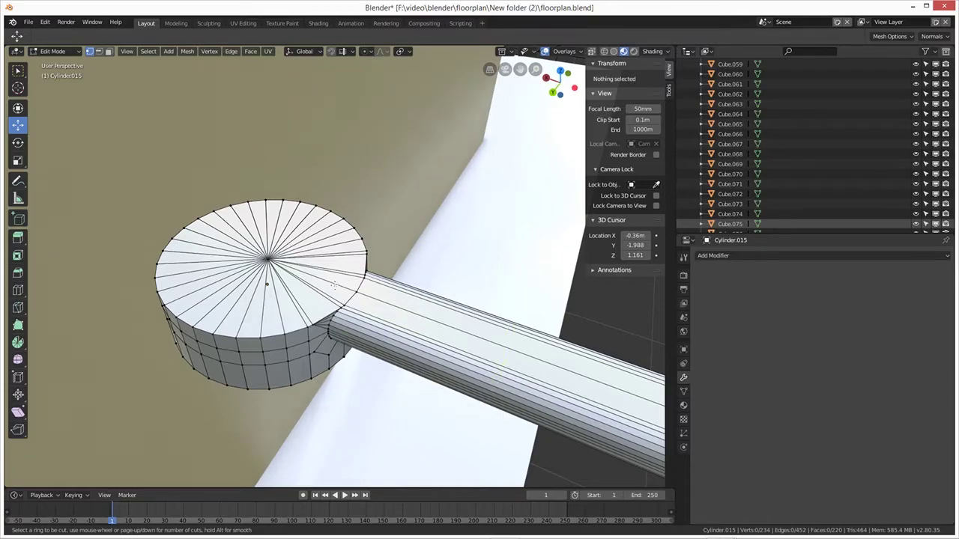
key("Escape")
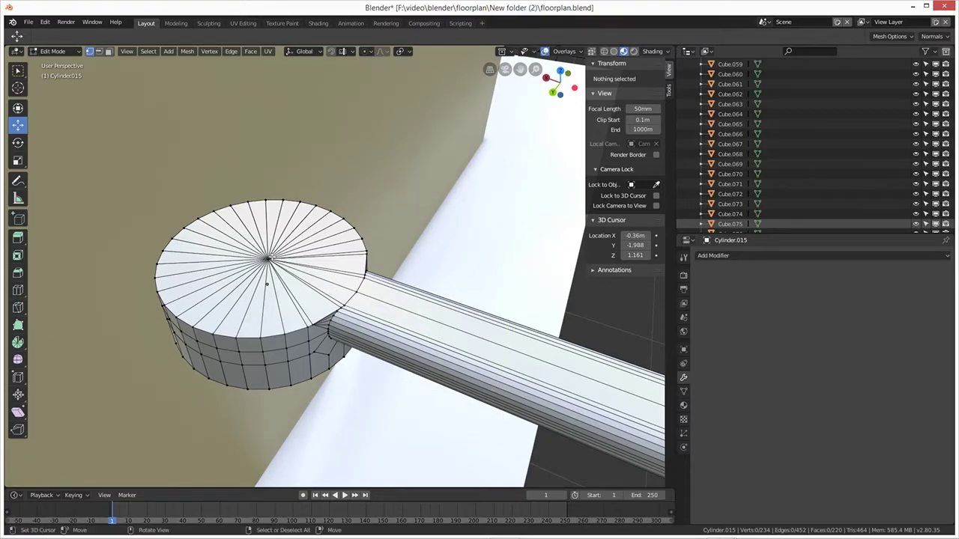
left_click(266, 259)
middle_click_drag(284, 298, 175, 78)
Select the whole set of radial edges across the round head's top in edge selection mode
left_click(100, 51)
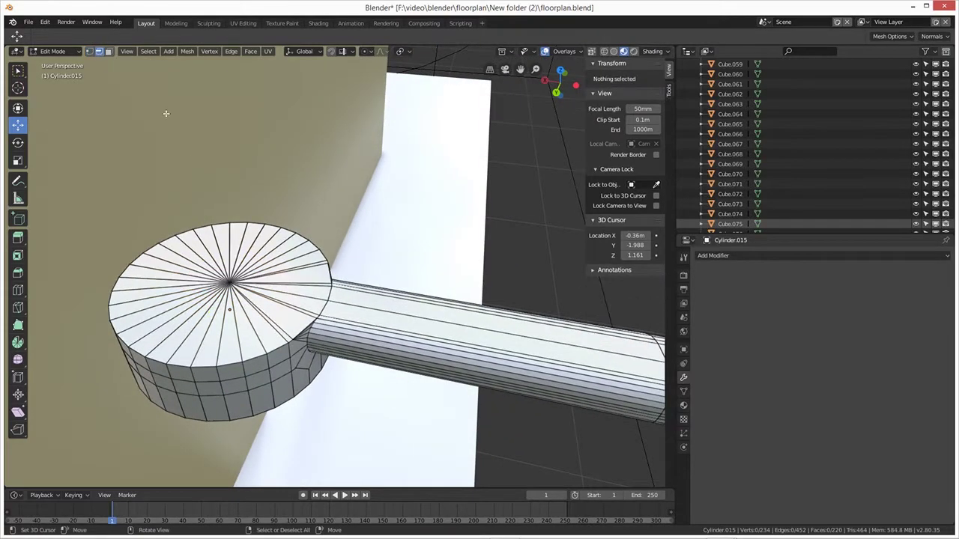
key("ctrl+r")
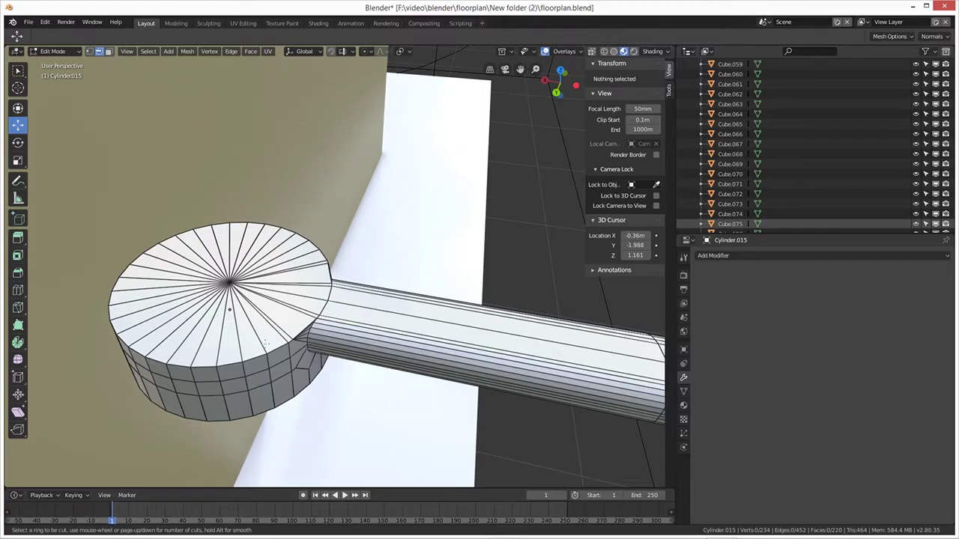
key("Escape")
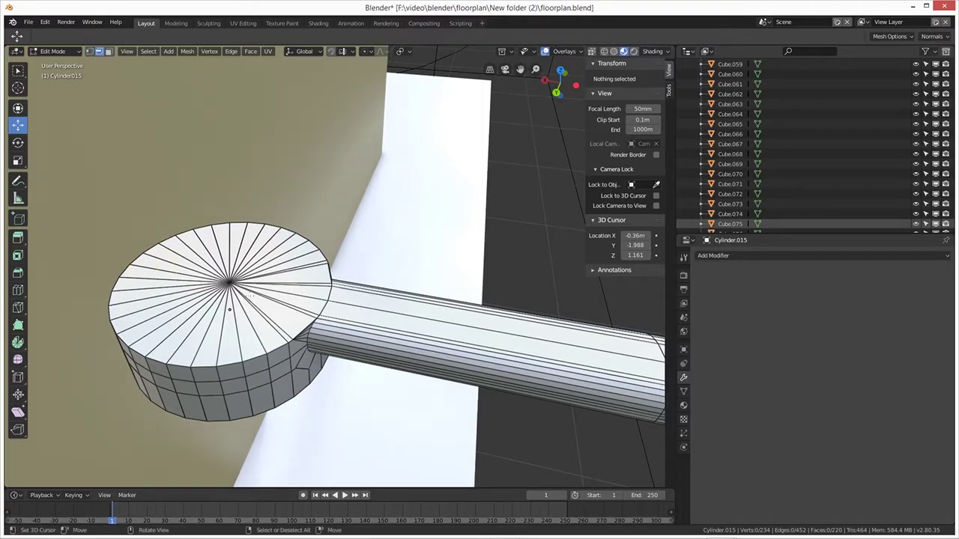
left_click(234, 289)
left_click(228, 277)
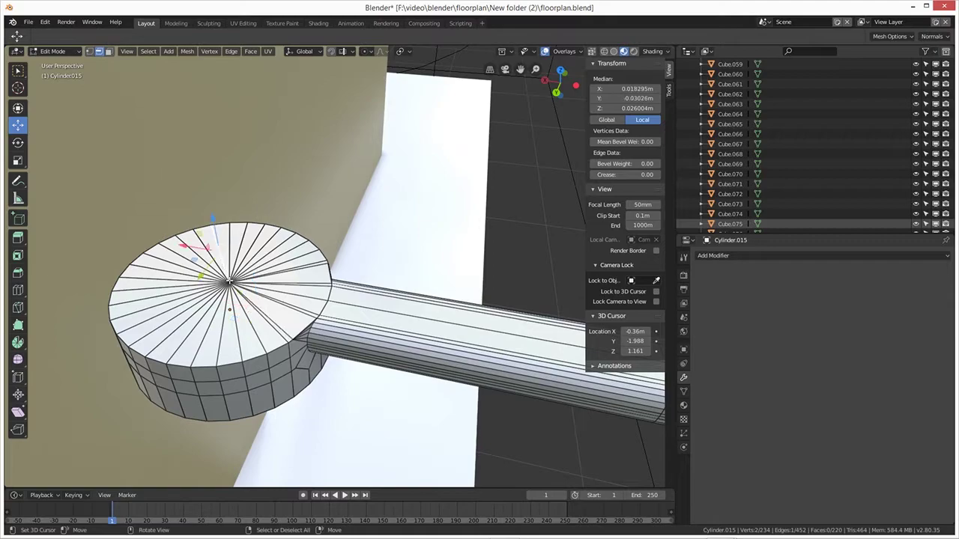
left_click(233, 280)
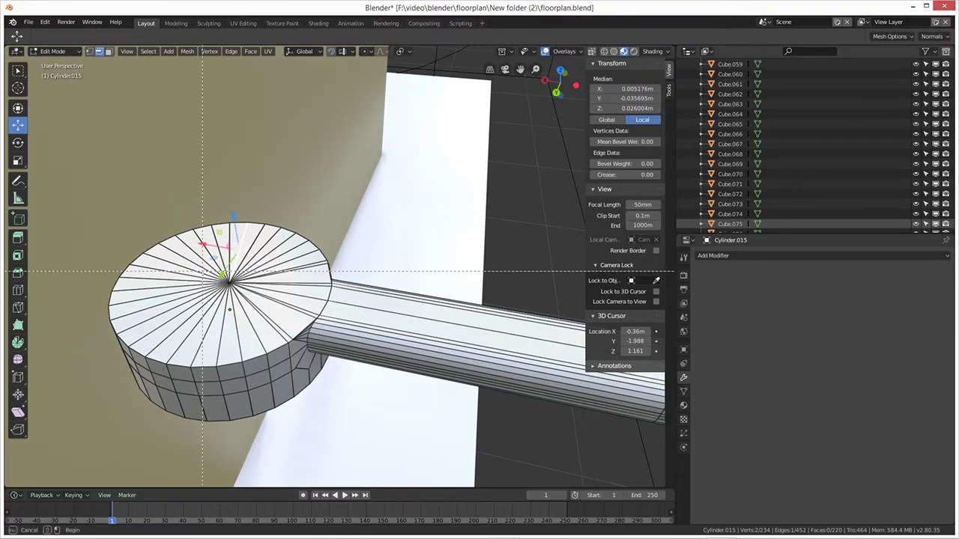
left_click(241, 291, "alt")
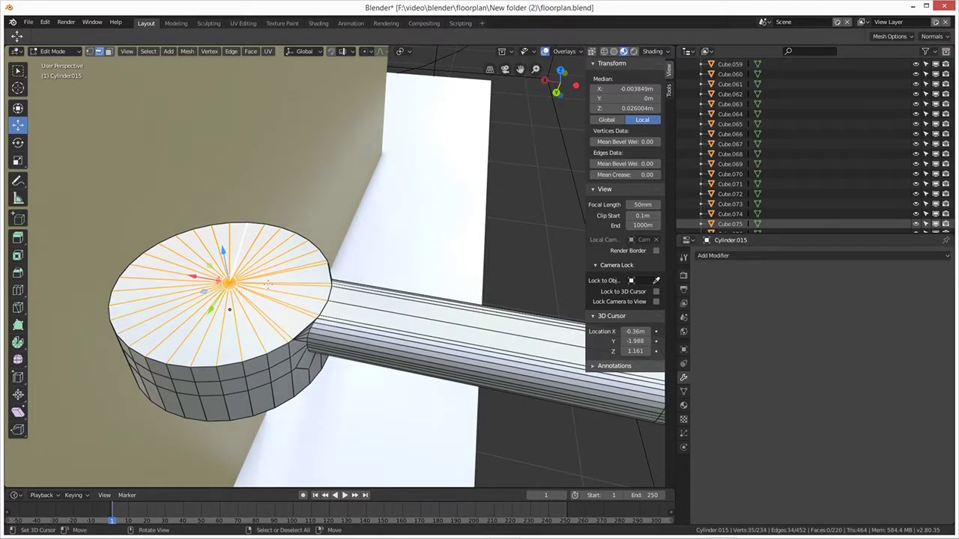
right_click(266, 283)
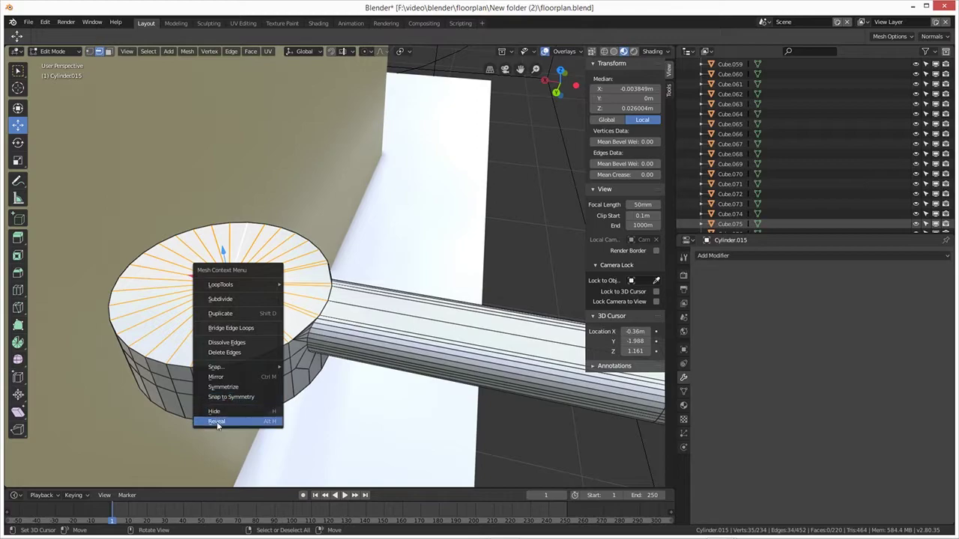
left_click(167, 410)
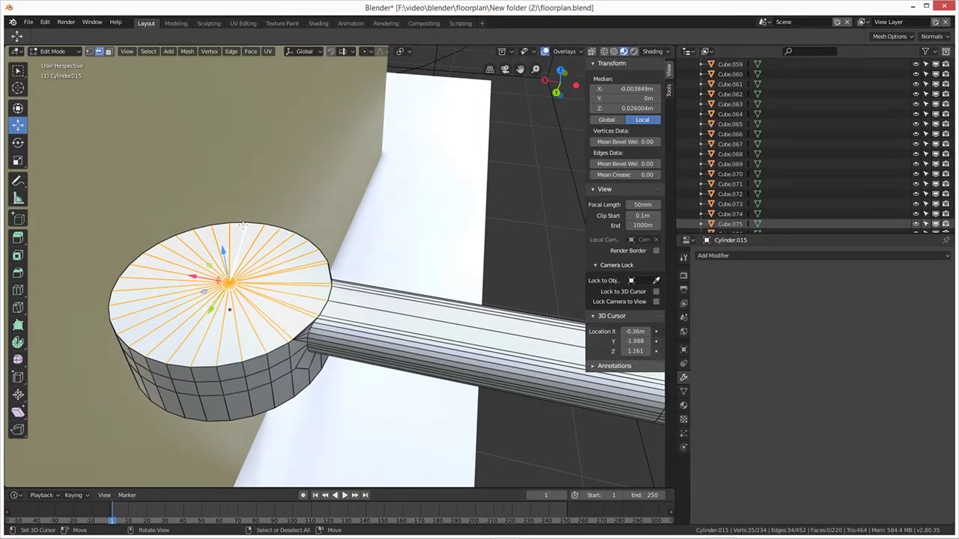
Raise the selected radial edges of the head's top along Z by 0.00259 m and another 0.0017 m
left_click_drag(222, 250, 223, 248)
middle_click_drag(247, 334, 454, 172)
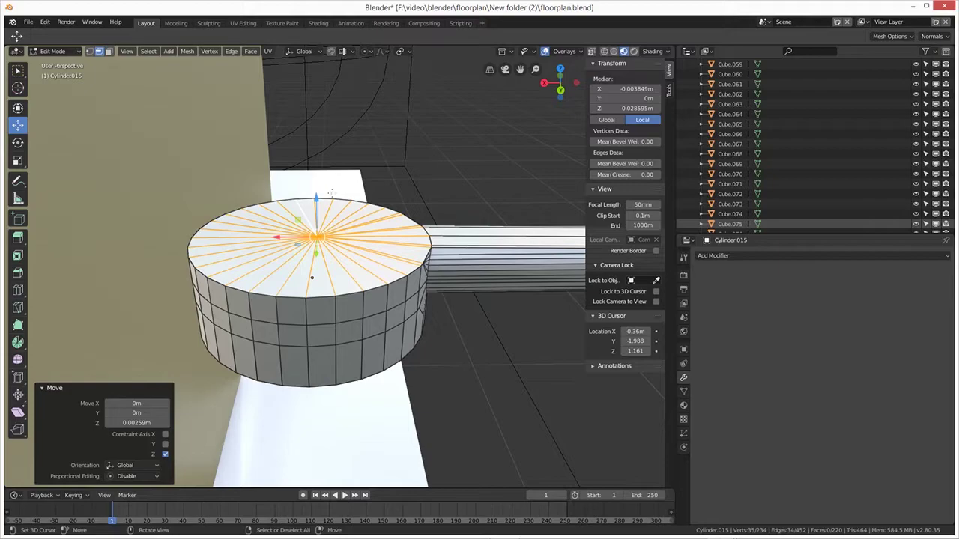
left_click_drag(316, 198, 319, 198)
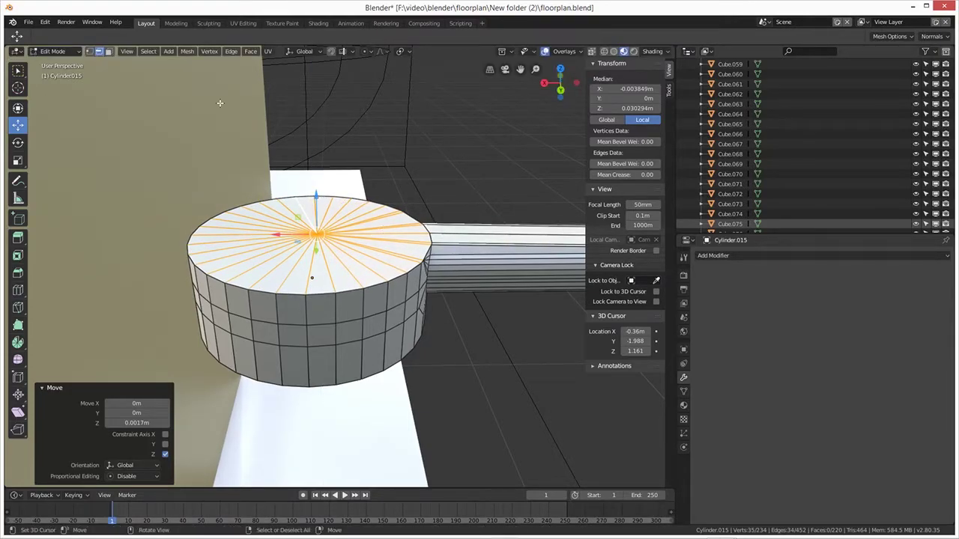
Try to bevel the head's whole top in vertex mode by 0.006 with 5 segments, undo it and clear the selection
left_click(89, 51)
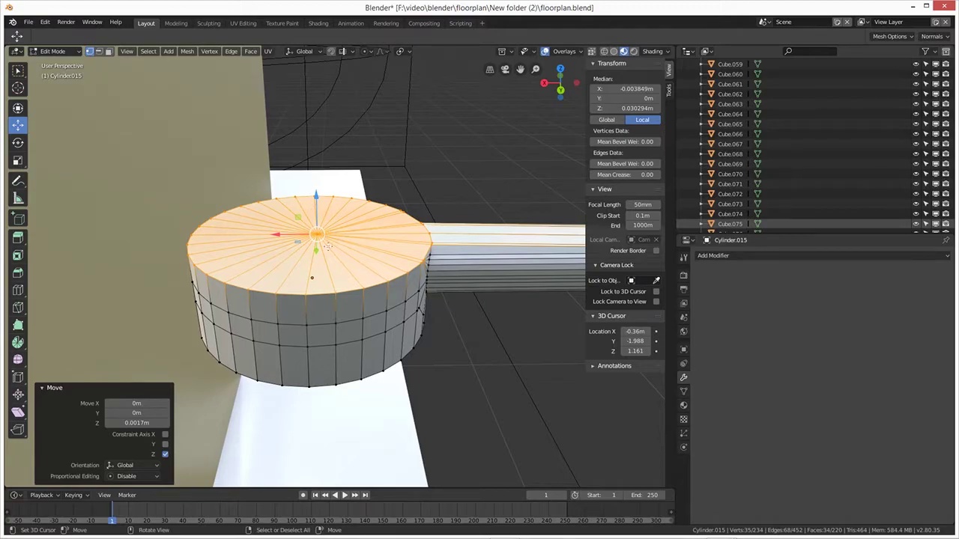
middle_click_drag(312, 278, 333, 332)
key("ctrl+b")
scroll(293, 221, "up", 4)
left_click(287, 212)
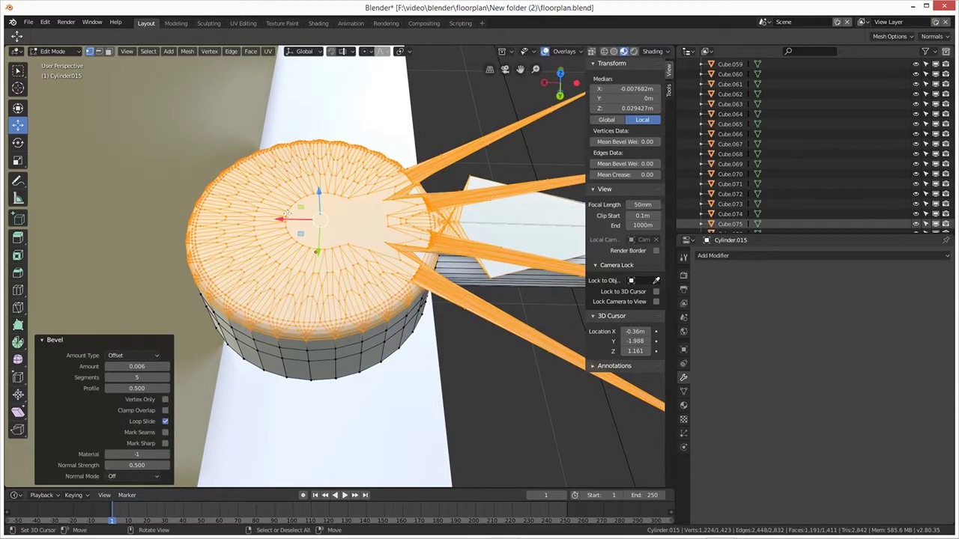
key("ctrl+z")
key("alt+a")
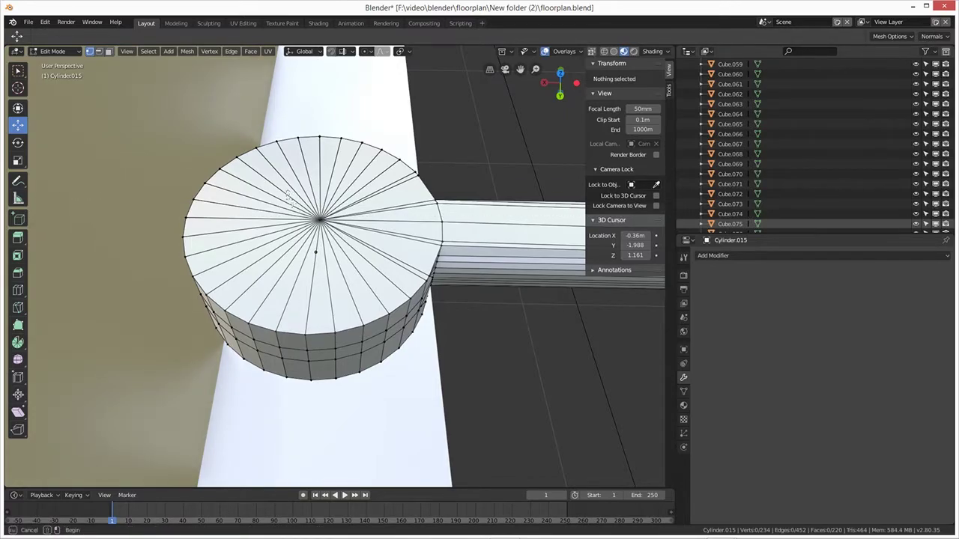
Raise the center vertex of the head's top along Z to a local height of about 0.043 m, forming a shallow cone
left_click(326, 233)
middle_click_drag(378, 259, 349, 221)
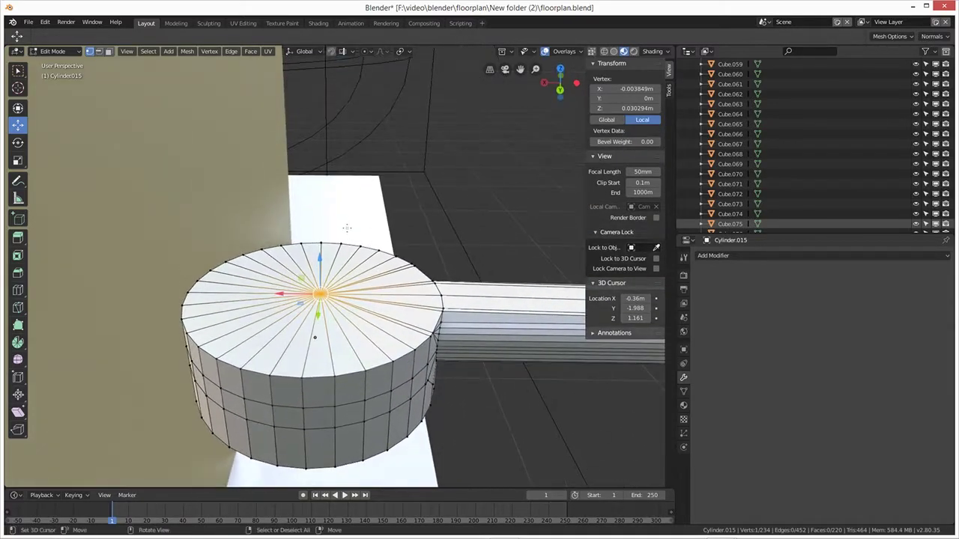
key("g")
key("z")
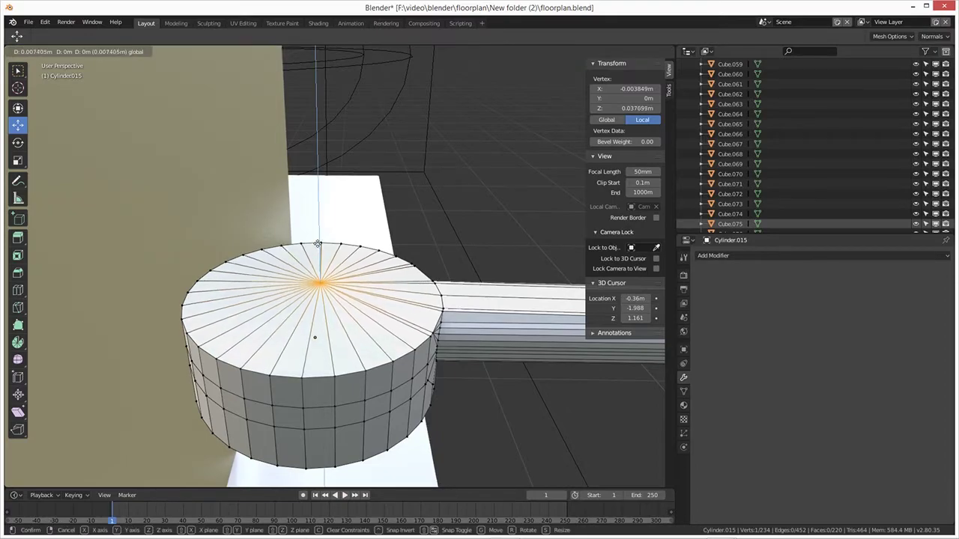
left_click(318, 241)
middle_click_drag(318, 241, 416, 392)
key("g")
key("z")
left_click(377, 334)
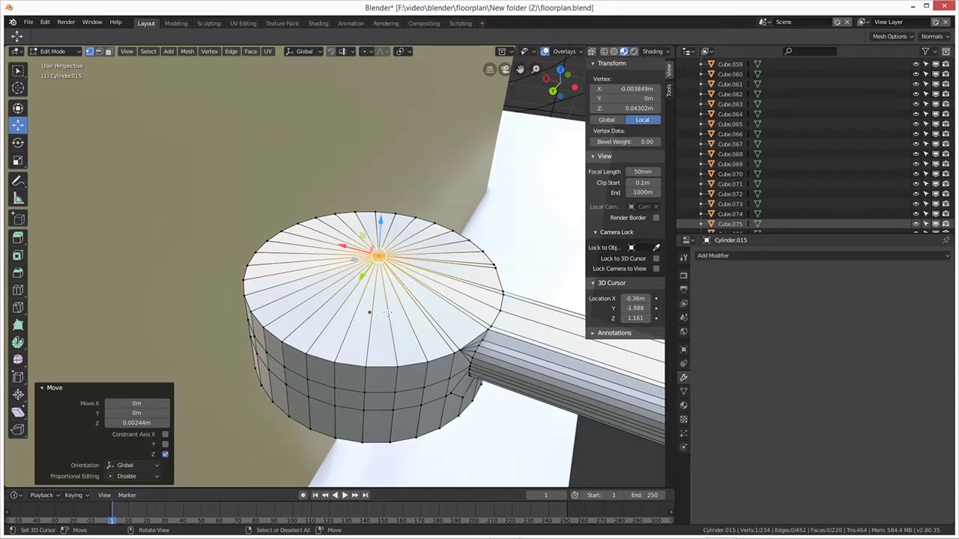
key("ctrl+r")
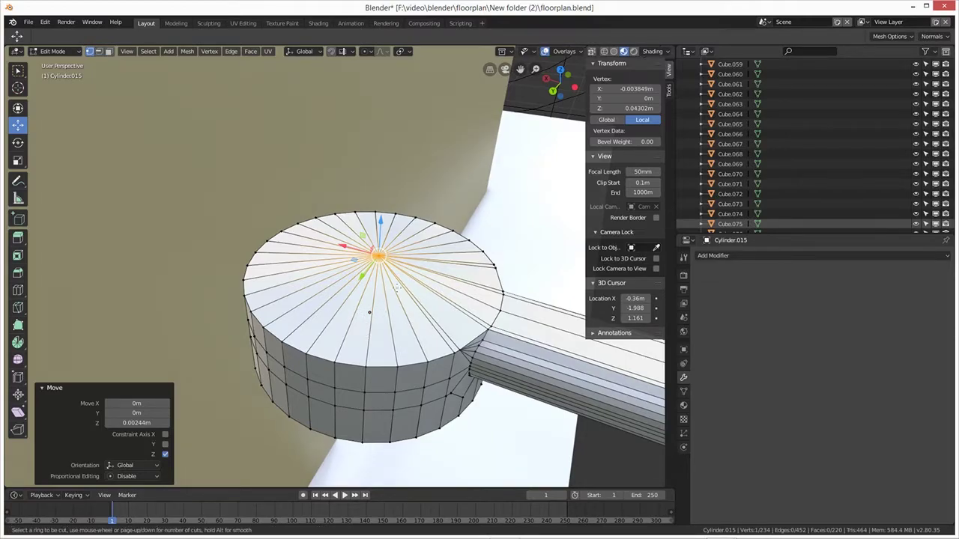
key("Escape")
key("alt+a")
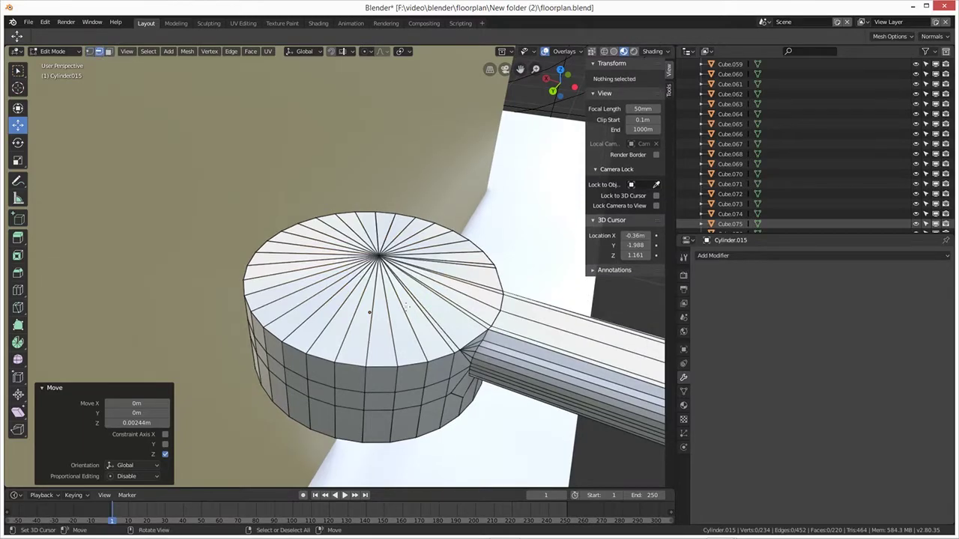
key("ctrl+r")
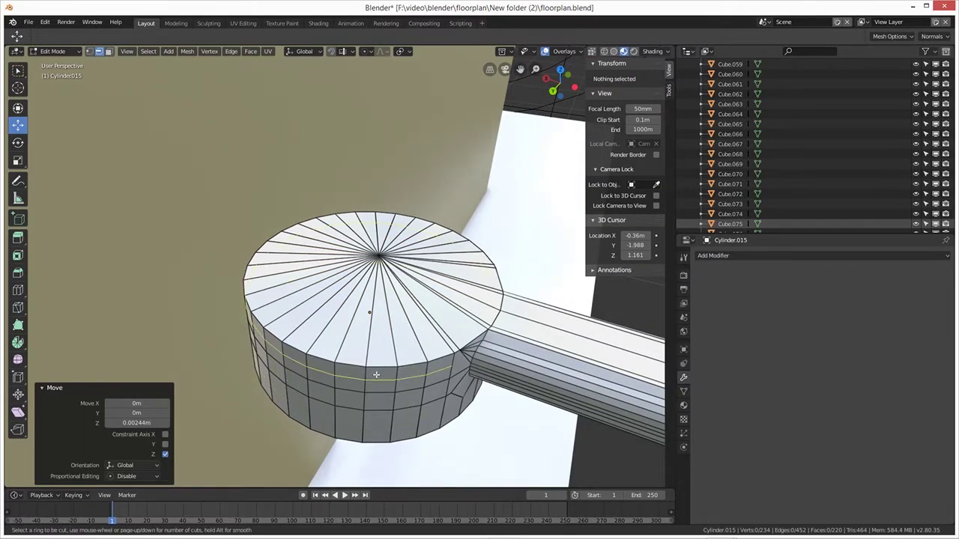
key("Escape")
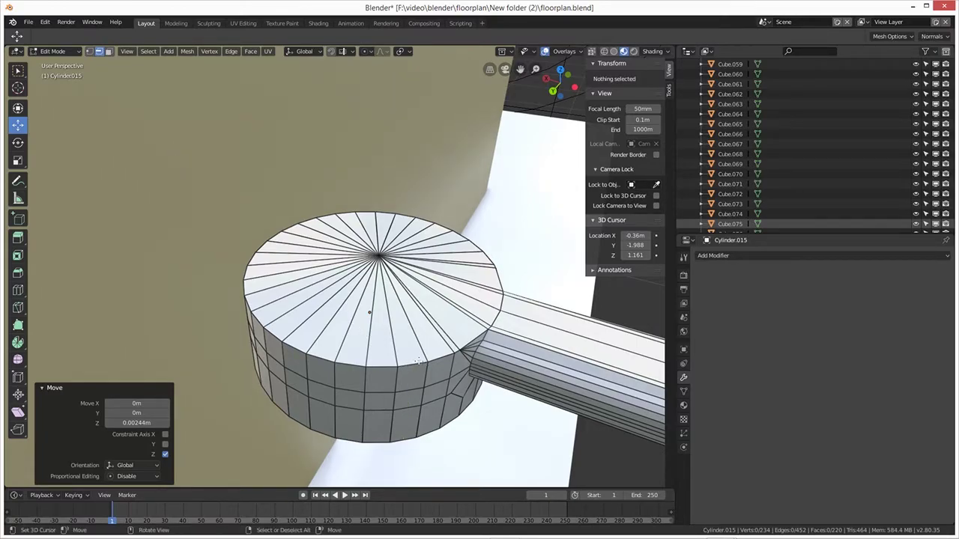
Bevel the top and bottom rim edge loops of the round head by about 0.004 with 5 segments
key("2")
left_click(414, 366, "alt")
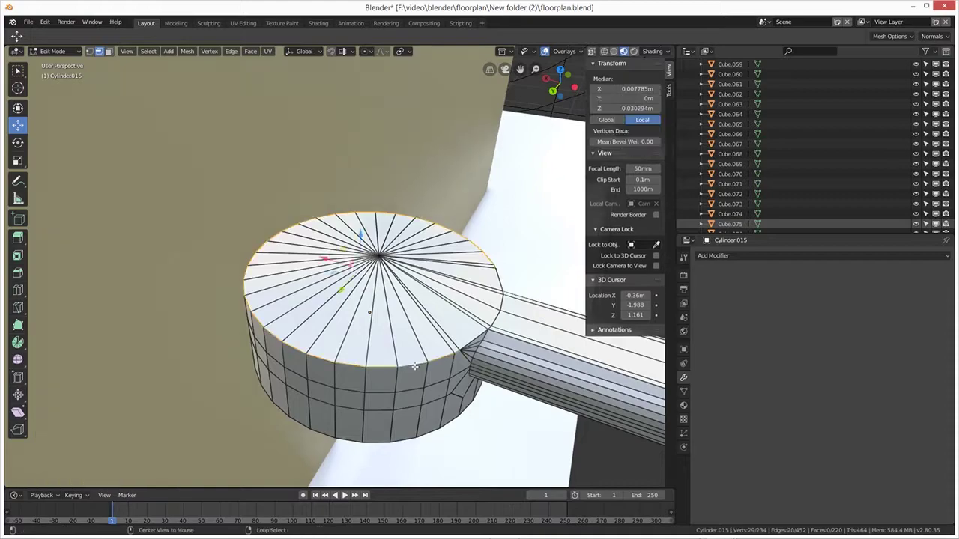
left_click(411, 433, "alt+shift")
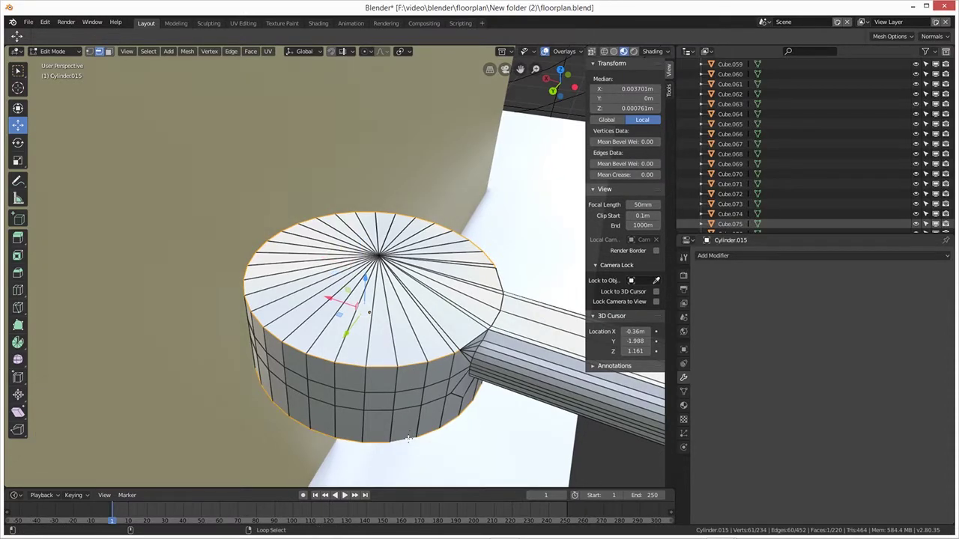
middle_click_drag(411, 433, 284, 404)
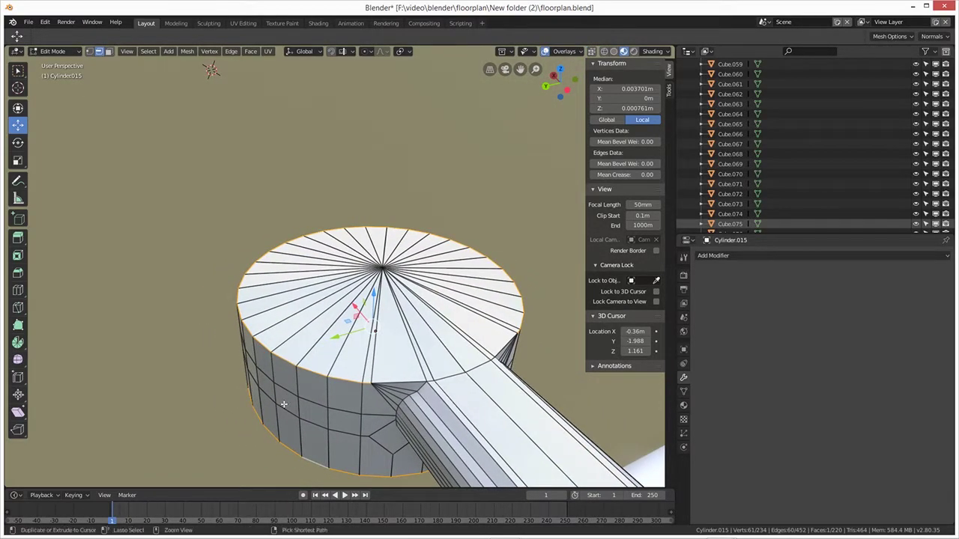
key("ctrl+b")
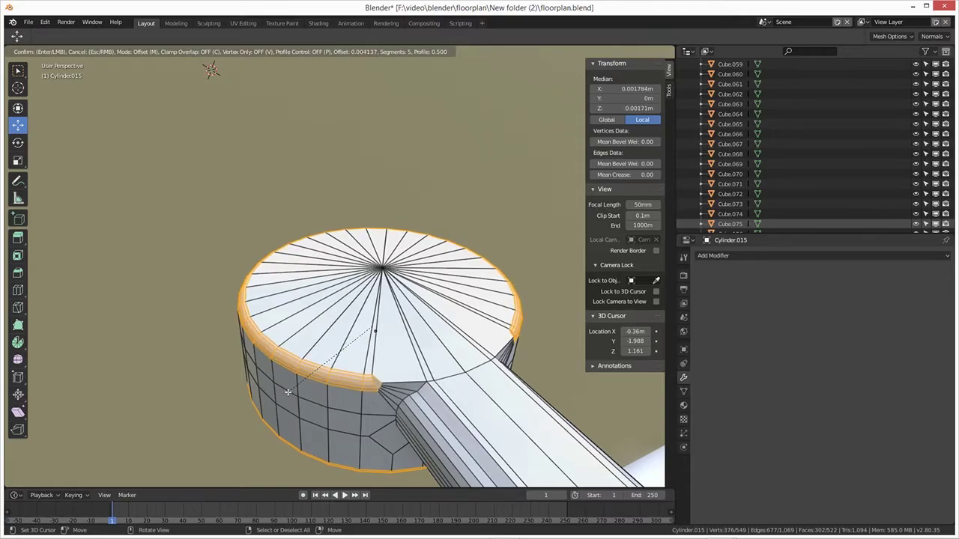
left_click(292, 393)
middle_click_drag(294, 396, 300, 378)
scroll(300, 379, "up", 5)
scroll(358, 366, "down", 3)
middle_click_drag(358, 366, 292, 382)
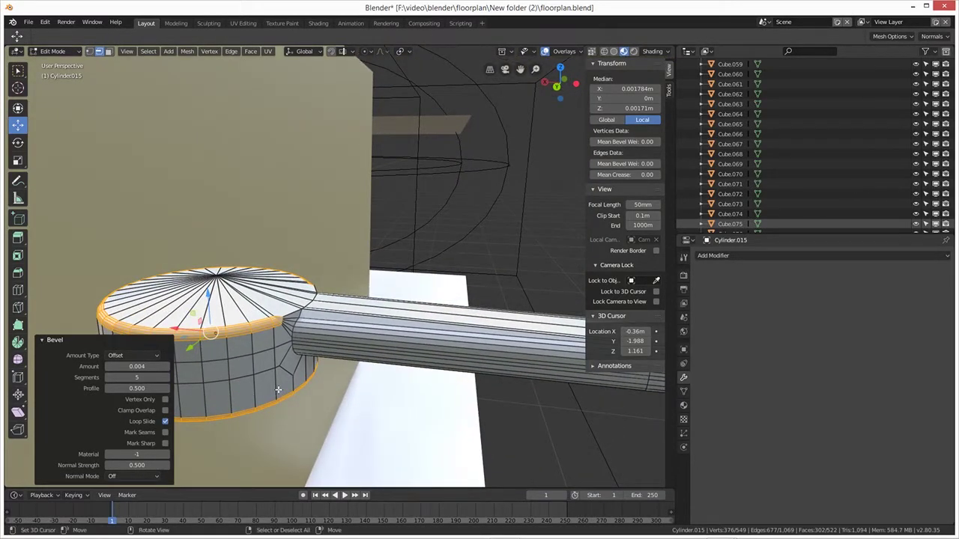
Apply smooth shading to the whole handle in Object Mode
key("Tab")
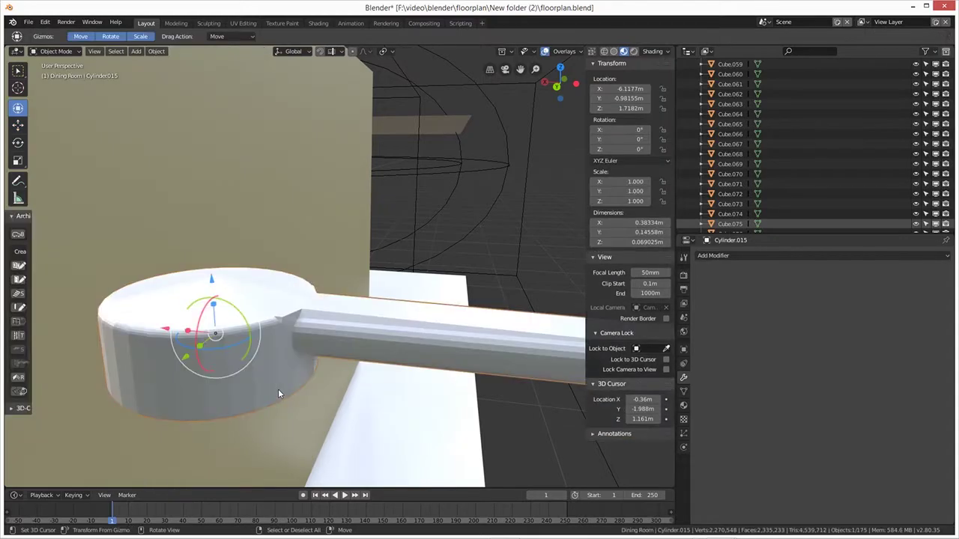
right_click(290, 379)
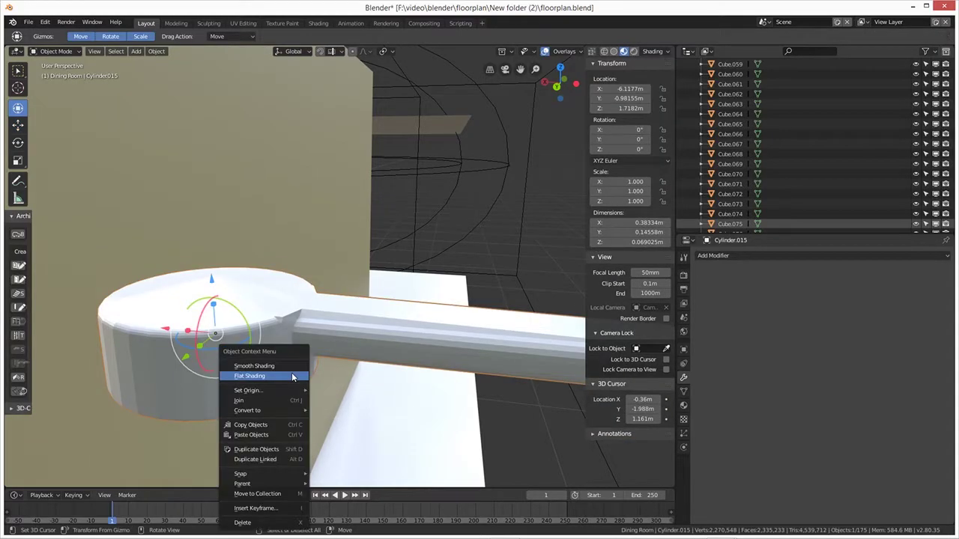
left_click(287, 366)
mouse_move(323, 373)
middle_mouse_down()
mouse_move(293, 398)
mouse_move(313, 365)
middle_mouse_up()
scroll(313, 366, "down", 3)
mouse_move(362, 342)
middle_mouse_down()
mouse_move(385, 357)
mouse_move(369, 315)
mouse_move(379, 298)
mouse_move(371, 331)
mouse_move(380, 318)
middle_mouse_up()
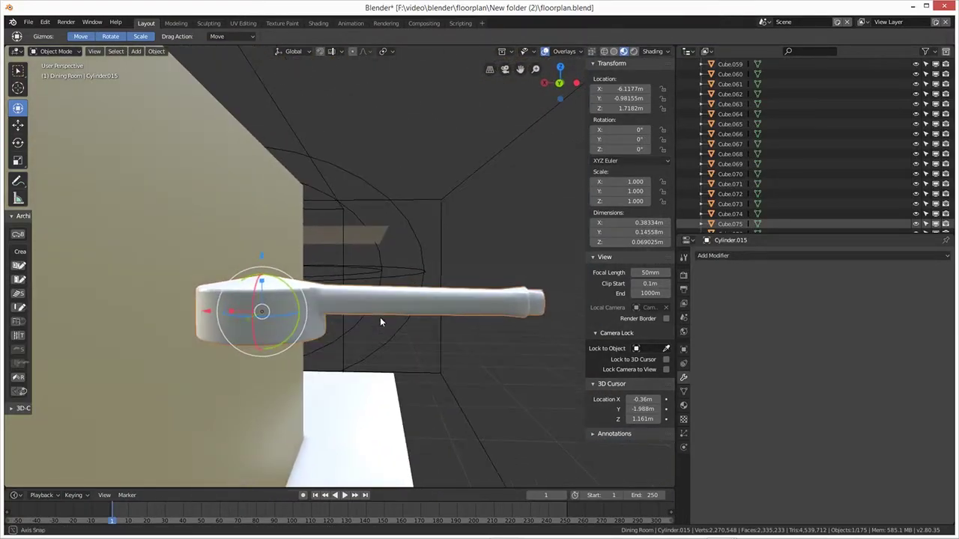
Set up Edit Mode with wireframe display and face selection, and save the file
key("Tab")
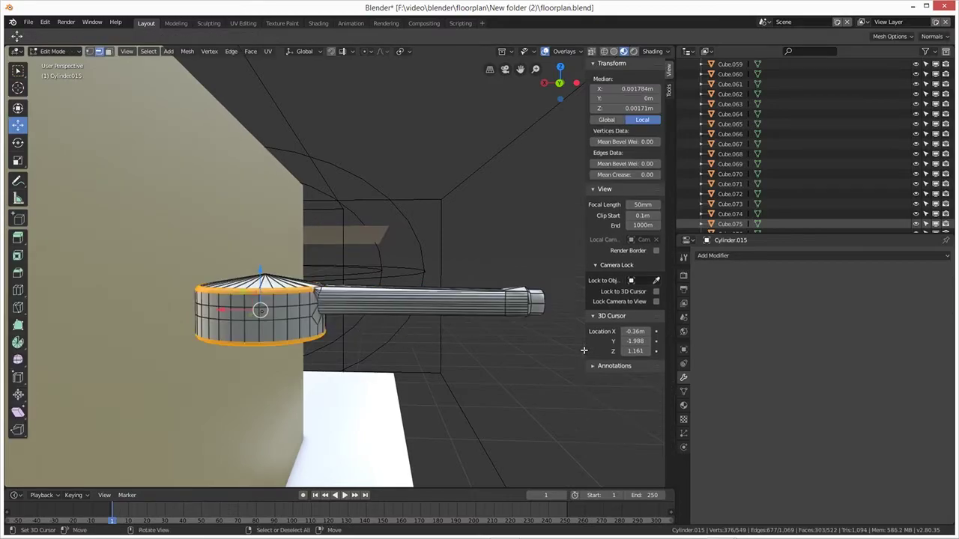
middle_click_drag(481, 361, 413, 370, "shift")
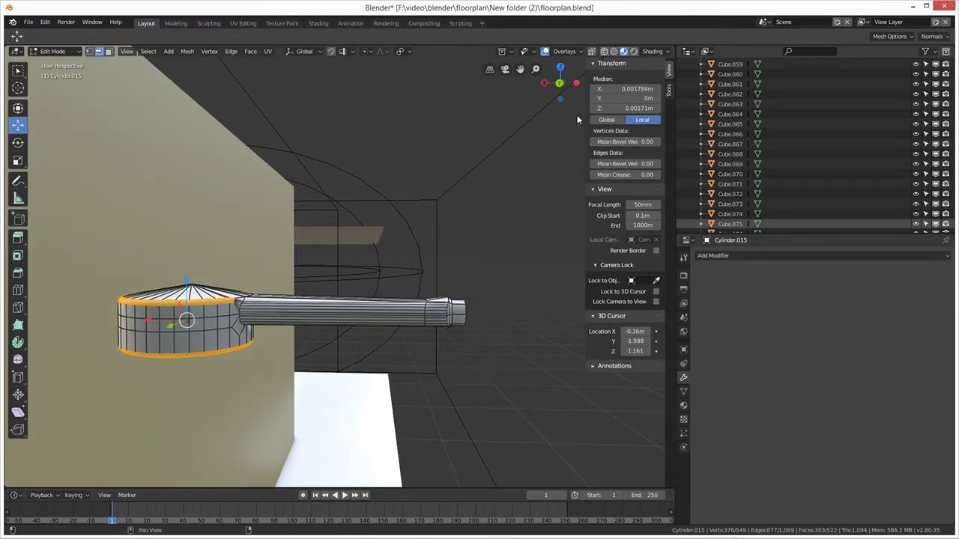
left_click(603, 51)
left_click(626, 88)
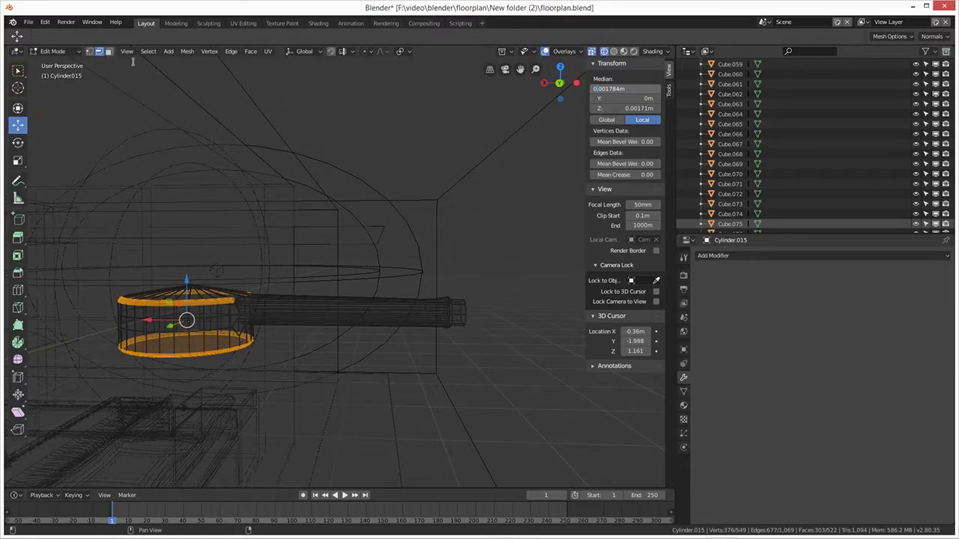
key("Return")
left_click(109, 51)
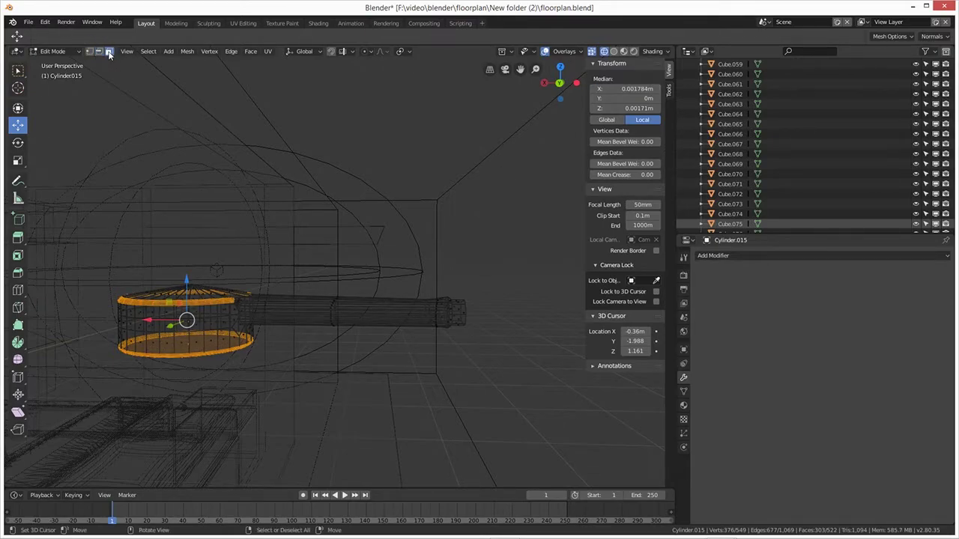
left_click(27, 23)
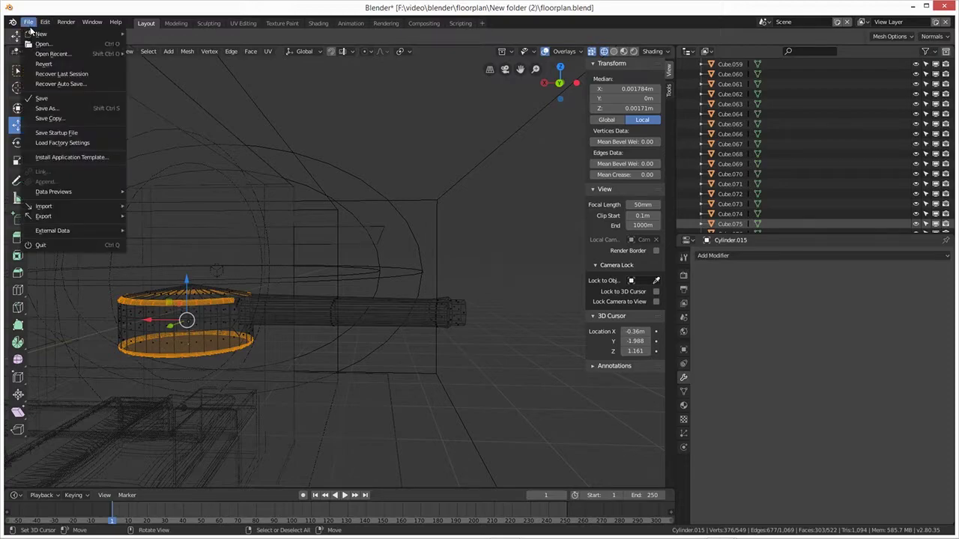
left_click(42, 99)
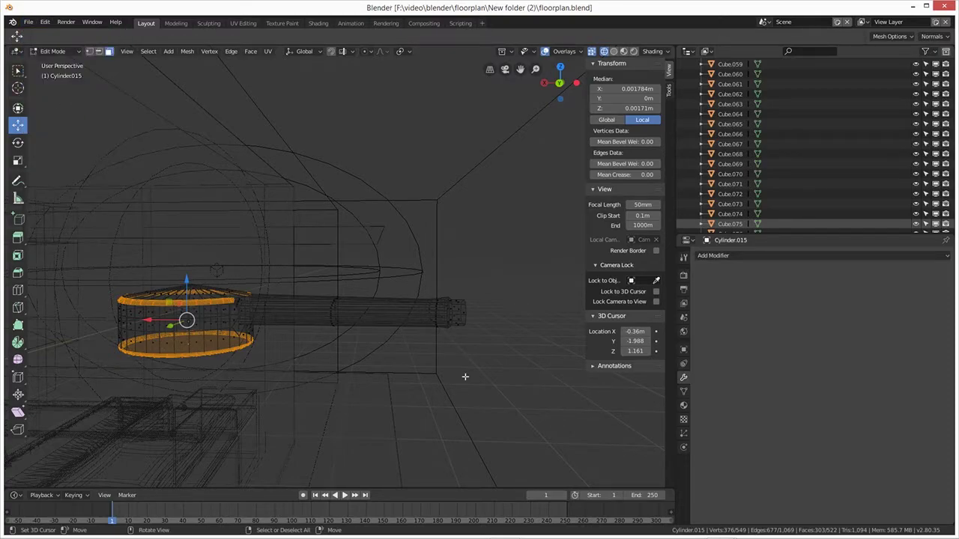
middle_click_drag(456, 344, 460, 353)
key("b")
left_click_drag(419, 274, 498, 351)
middle_click_drag(521, 360, 496, 358)
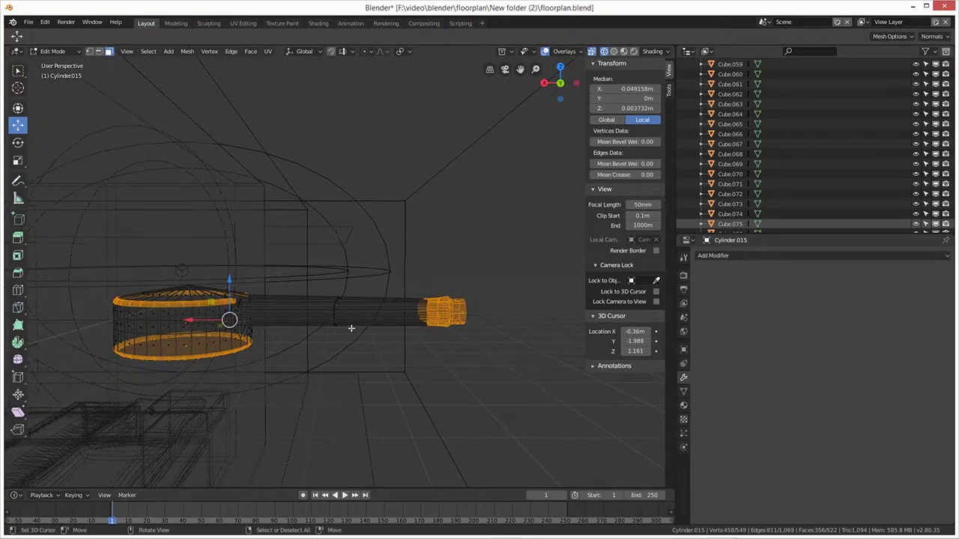
key("l")
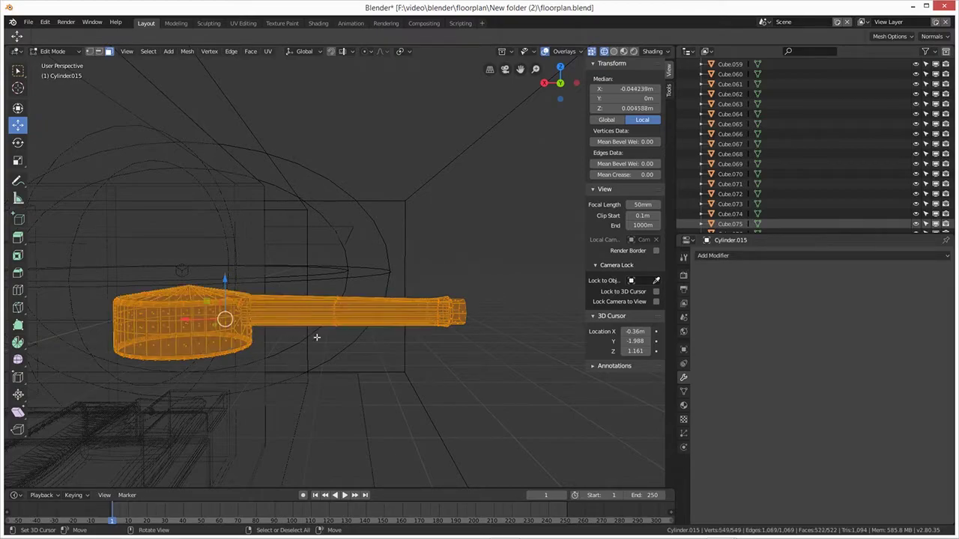
key("alt+a")
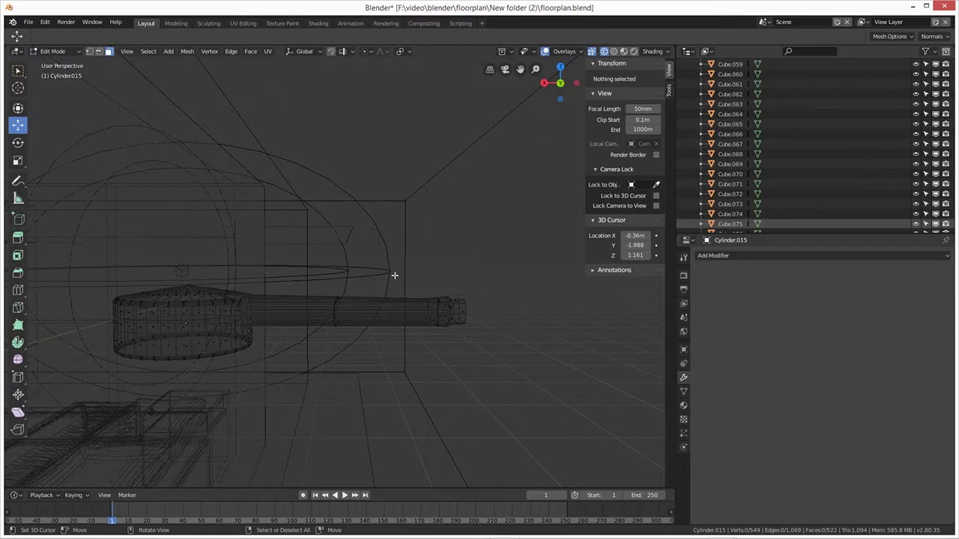
Lower the faces at the arm's stub end by 0.0128 m along Z and rotate them -4.87° about Y
key("b")
left_click_drag(394, 272, 491, 340)
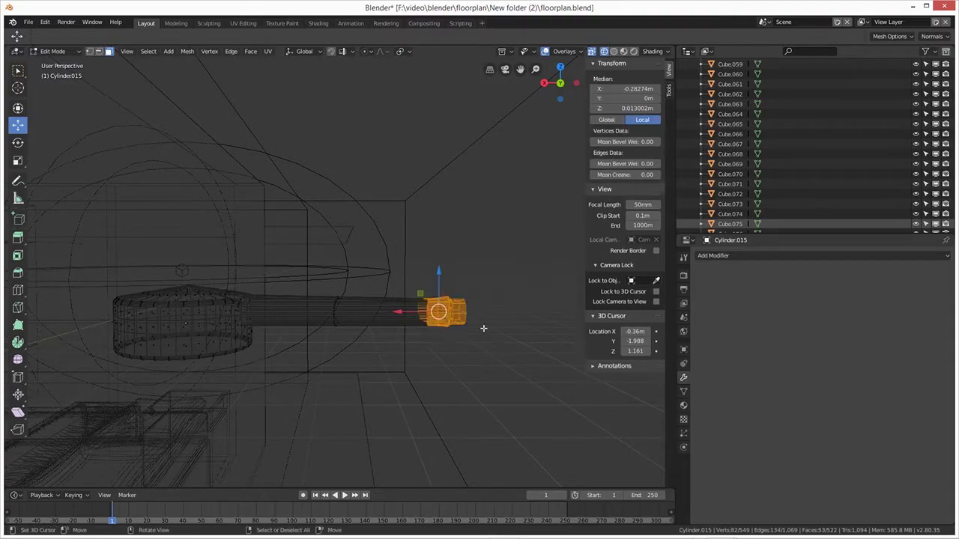
left_click_drag(441, 275, 444, 287)
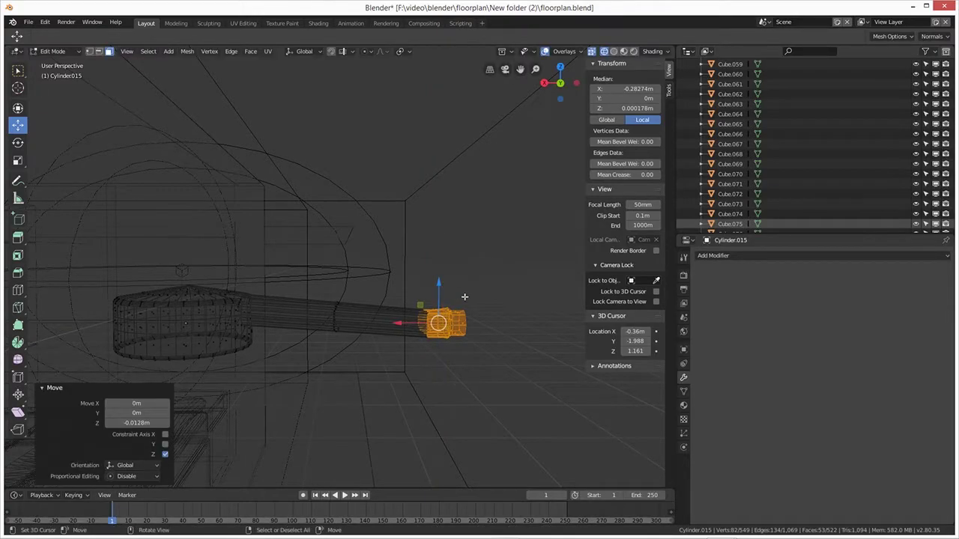
left_click(18, 142)
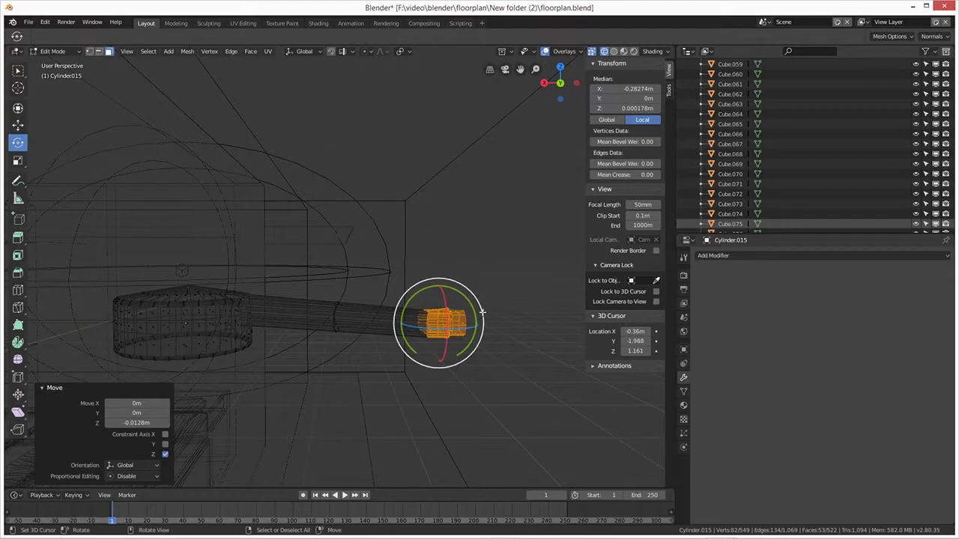
left_click_drag(472, 301, 472, 308)
mouse_move(492, 387)
middle_mouse_down()
mouse_move(437, 352)
mouse_move(456, 377)
mouse_move(497, 388)
mouse_move(496, 377)
middle_mouse_up()
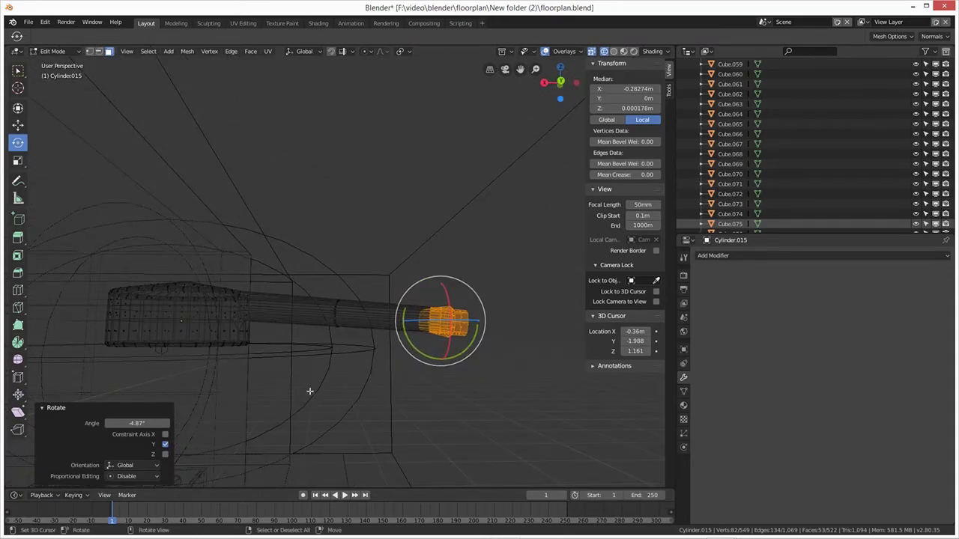
Return to Object Mode with solid shading and move the handle 0.956 m along X towards the shower wall
key("Tab")
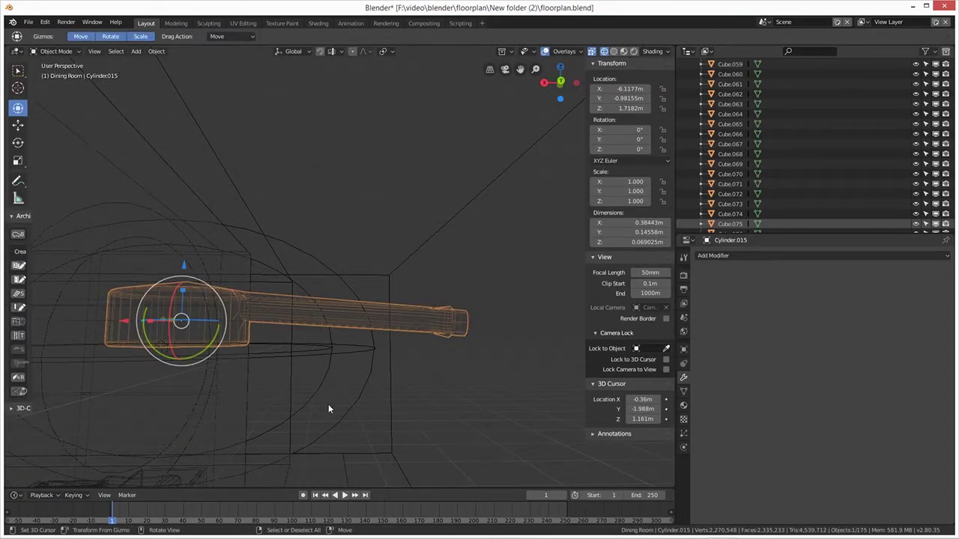
key("shift+z")
mouse_move(317, 397)
middle_mouse_down()
mouse_move(309, 388)
mouse_move(294, 409)
mouse_move(290, 377)
mouse_move(318, 402)
mouse_move(320, 374)
mouse_move(300, 367)
middle_mouse_up()
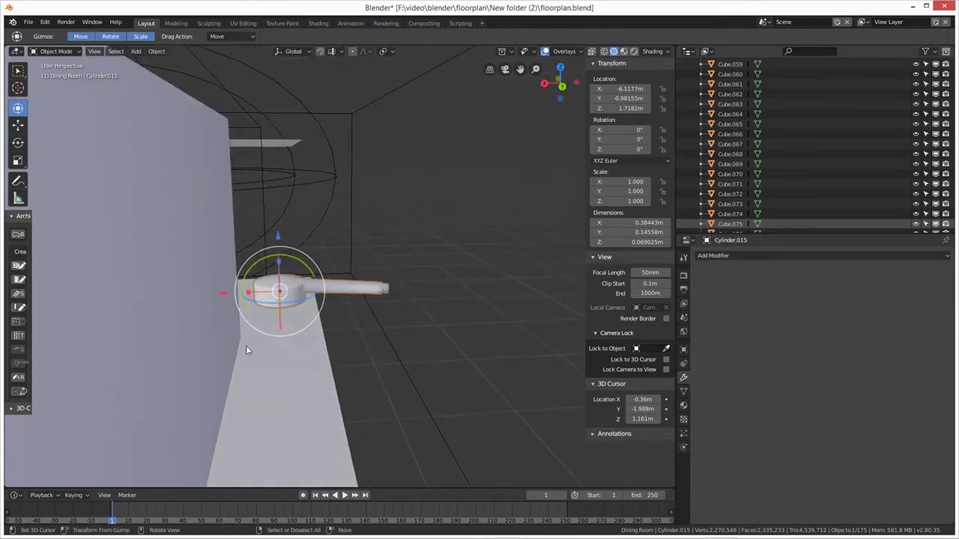
left_click_drag(217, 293, 22, 293)
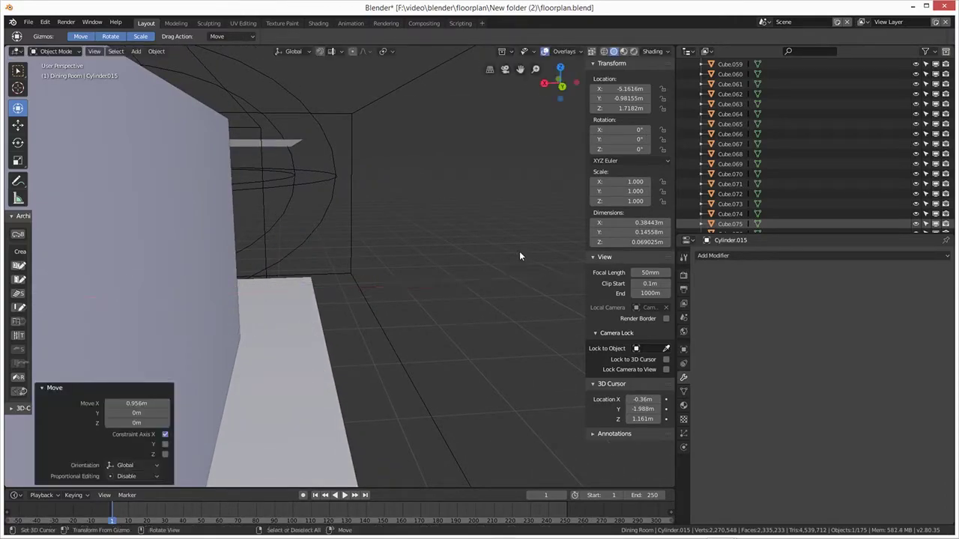
middle_click_drag(449, 321, 495, 351)
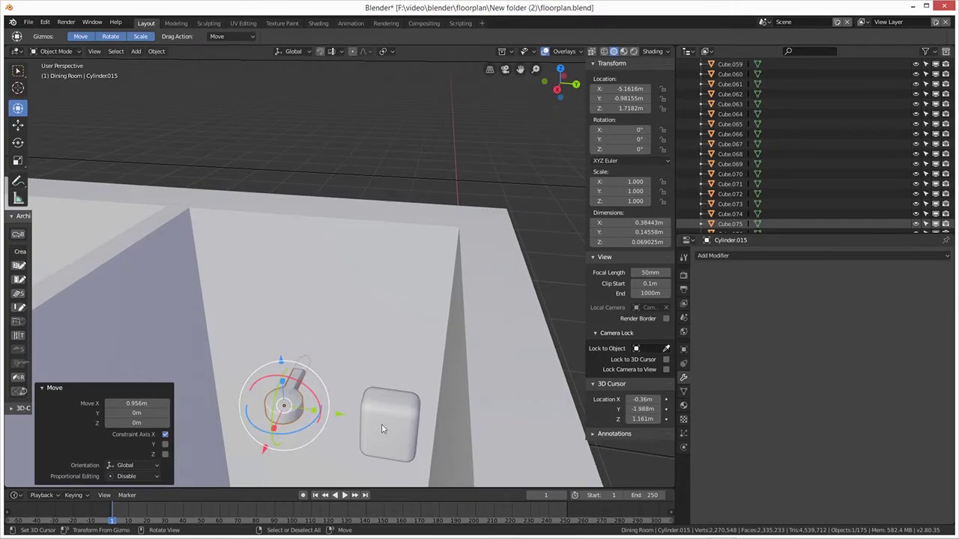
Position the handle at about X -4.996 m and Z 1.817 m and tilt it -15.5° about Y
middle_click_drag(375, 432, 377, 416)
scroll(352, 410, "up", 2)
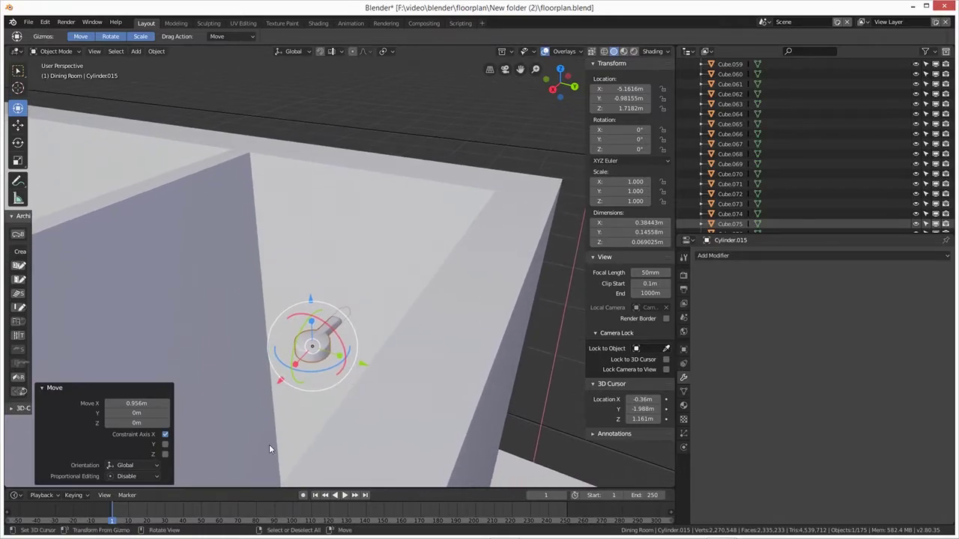
key("KP_Decimal")
scroll(369, 371, "down", 3)
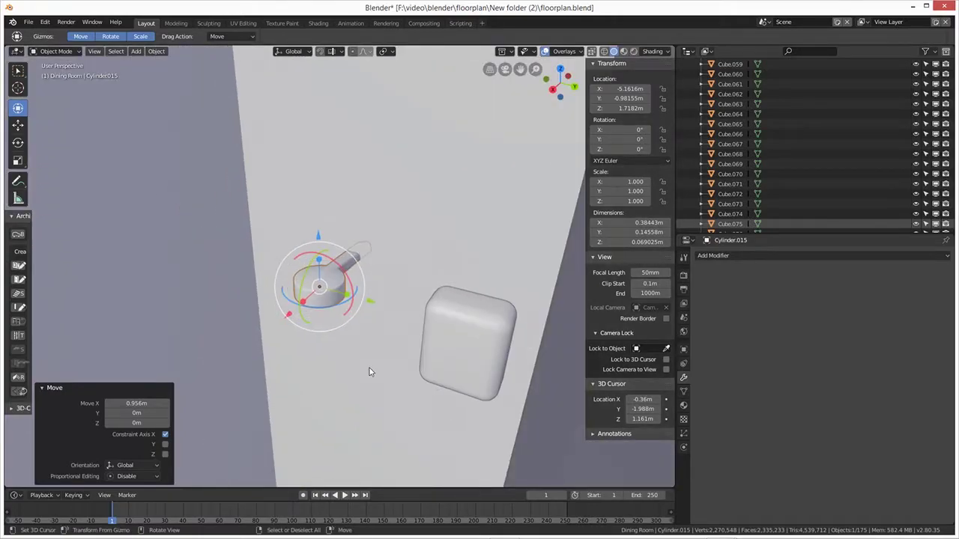
scroll(370, 371, "up", 3)
scroll(310, 368, "down", 4)
left_click_drag(308, 318, 293, 337)
middle_click_drag(352, 420, 367, 361)
left_click_drag(334, 262, 330, 239)
middle_click_drag(388, 375, 379, 342)
left_click_drag(327, 250, 327, 244)
middle_click_drag(351, 299, 280, 321)
Shift the handle along X to about -5.05 m and along Y by 0.0385 m so it sits on the wall
key("g")
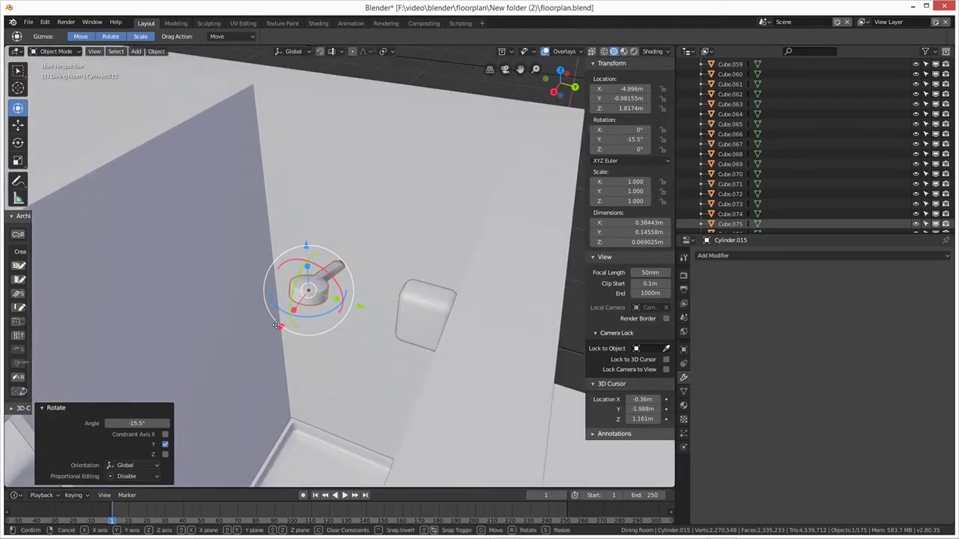
key("x")
left_click(281, 315)
middle_click_drag(334, 342, 378, 308)
left_click_drag(390, 245, 400, 246)
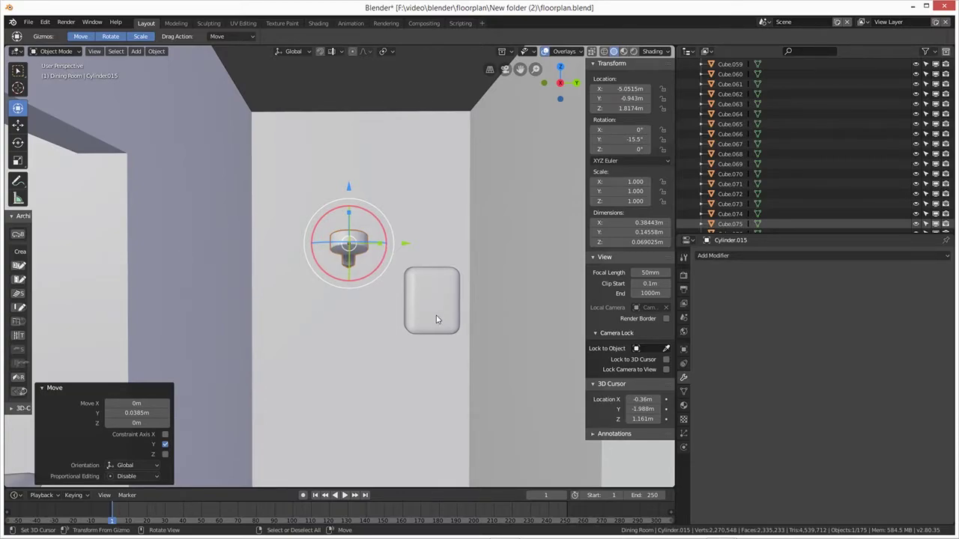
mouse_move(379, 347)
middle_mouse_down()
mouse_move(362, 353)
mouse_move(356, 395)
mouse_move(398, 454)
mouse_move(387, 455)
mouse_move(359, 338)
mouse_move(402, 344)
mouse_move(388, 357)
mouse_move(379, 352)
middle_mouse_up()
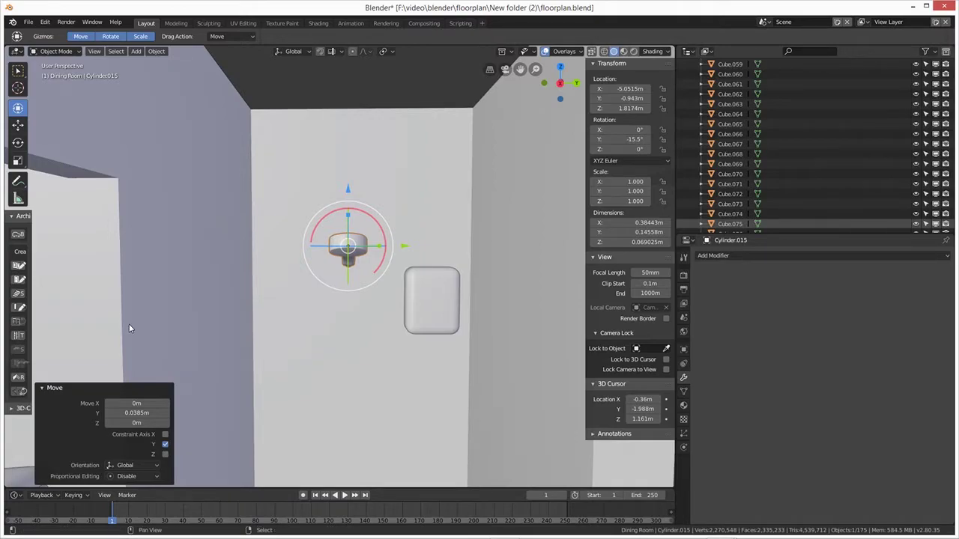
Add a Bezier curve and move it 0.93 m along Y towards the shower area
key("shift+a")
mouse_move(95, 328)
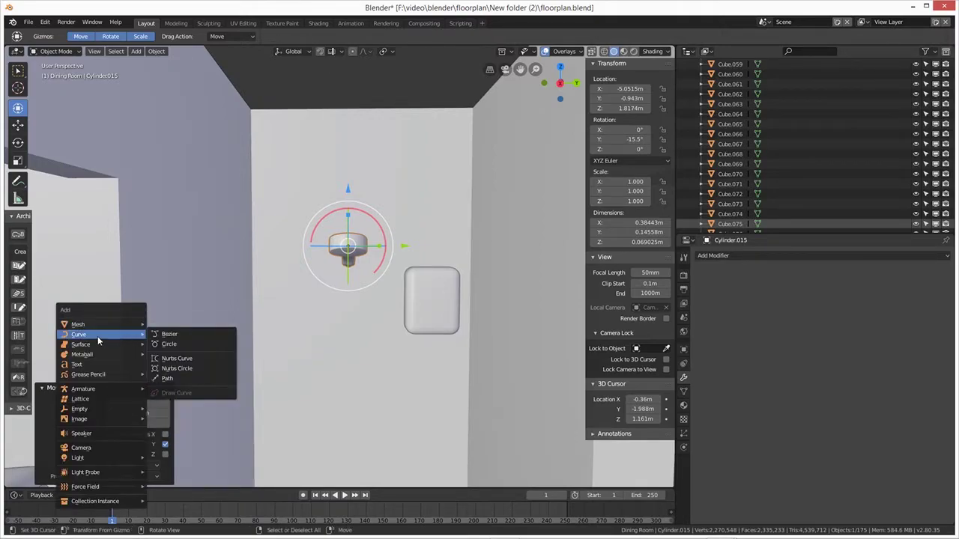
left_click(169, 335)
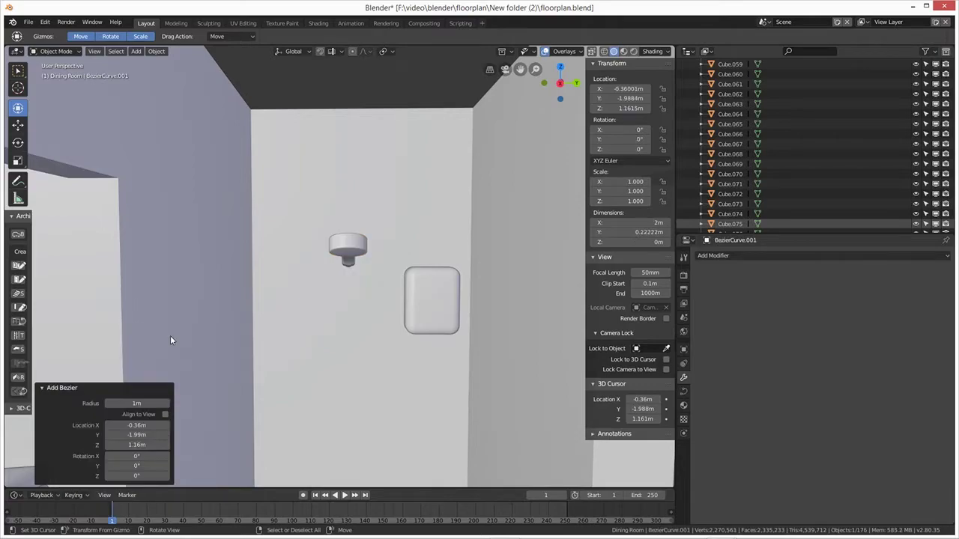
scroll(263, 352, "up", 5)
middle_click_drag(282, 360, 283, 391)
key("g")
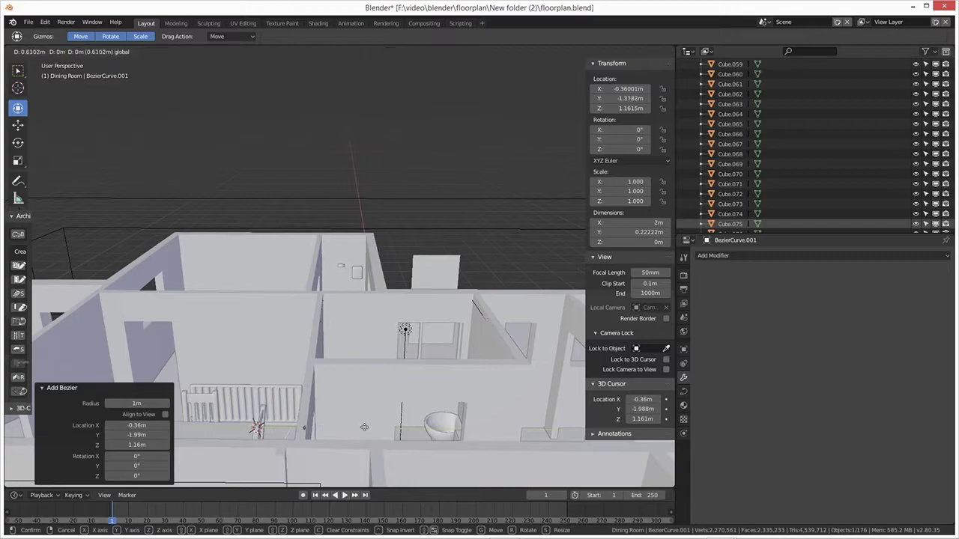
left_click(383, 430)
Move the Bezier curve -3.65 m along X into the room with the shower tray
middle_click_drag(349, 419, 374, 450)
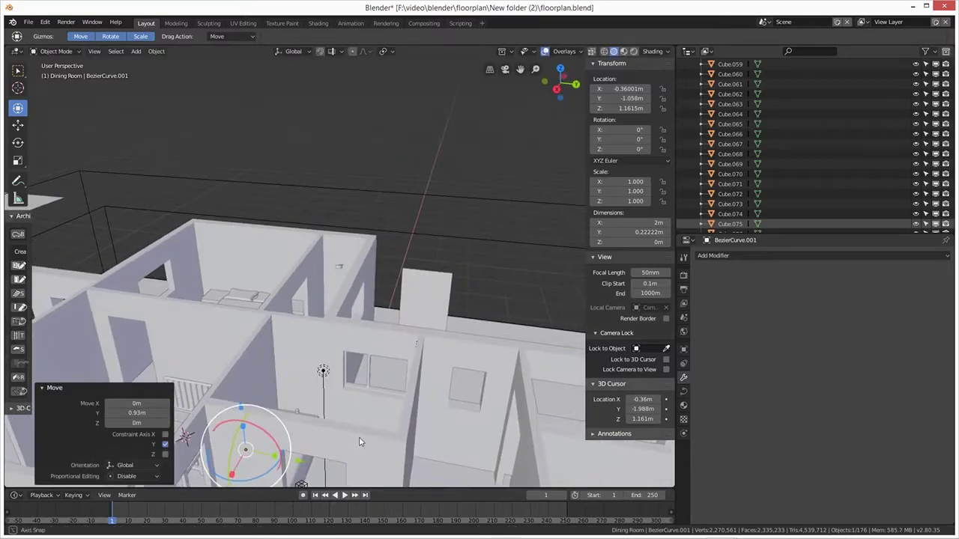
middle_click_drag(318, 441, 272, 445)
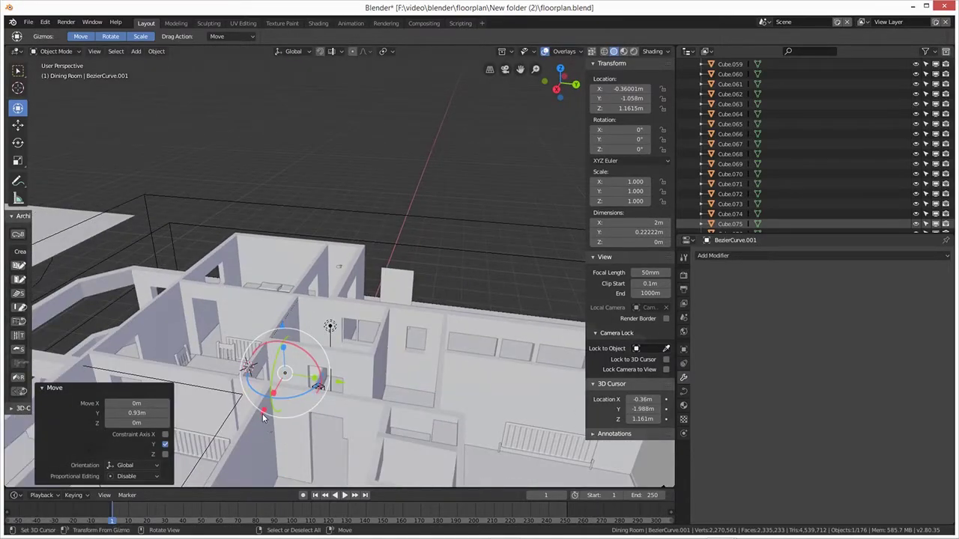
key("g")
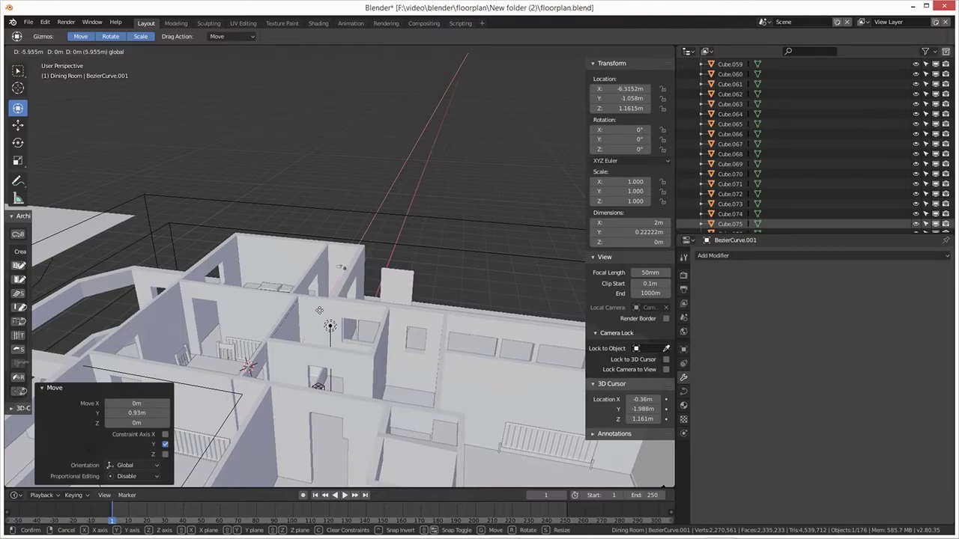
left_click(304, 341)
middle_click_drag(304, 341, 336, 435)
scroll(338, 427, "up", 5)
scroll(271, 444, "up", 3)
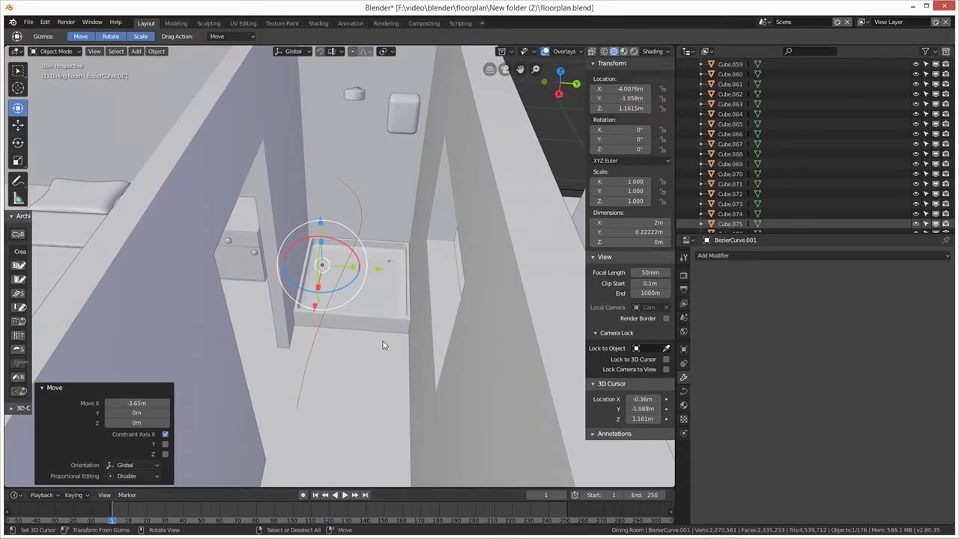
Rotate the Bezier curve upright with its Y rotation set to -90°
middle_click_drag(357, 338, 338, 341)
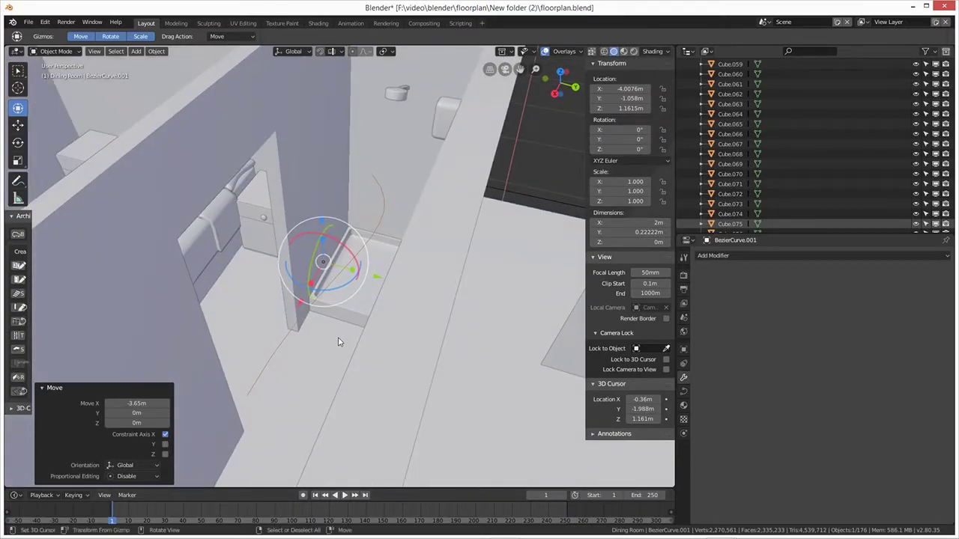
key("r")
key("y")
left_click(322, 252)
left_click(620, 139)
type("-90")
key("Return")
Move the upright curve about -1.31 m along X to place it near the shower wall
middle_click_drag(400, 203, 462, 204)
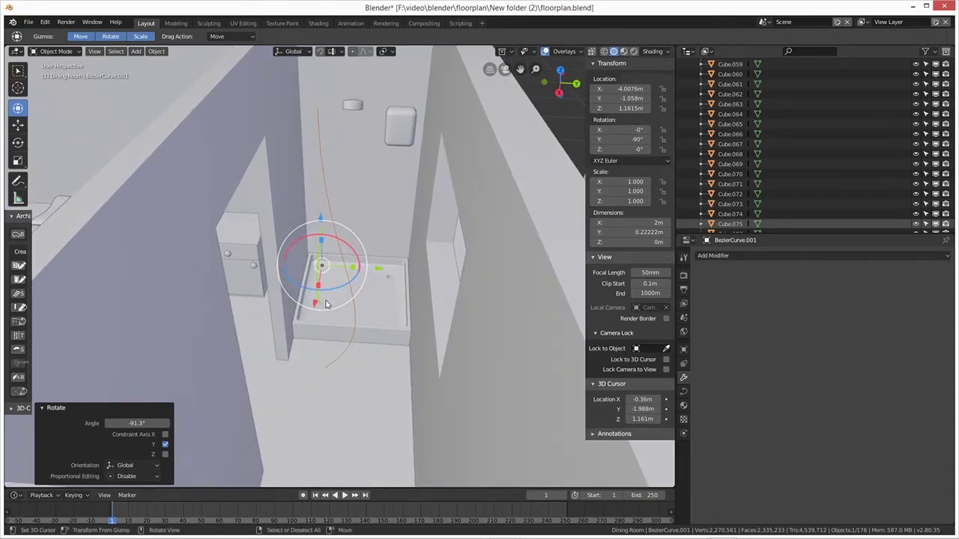
key("g")
key("x")
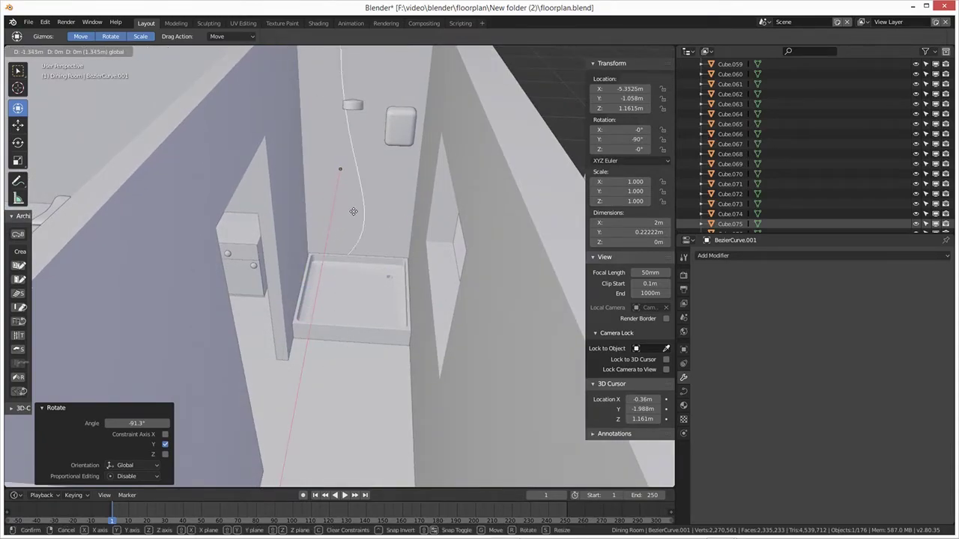
left_click(356, 210)
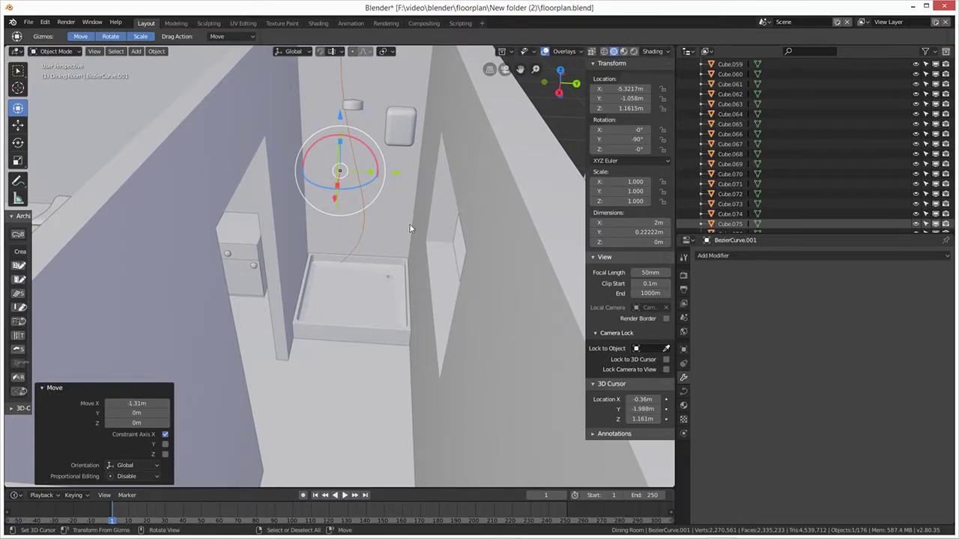
In Edit Mode, swing the lower end point's curve handle to the other side, to local Y about -0.54 m
key("Tab")
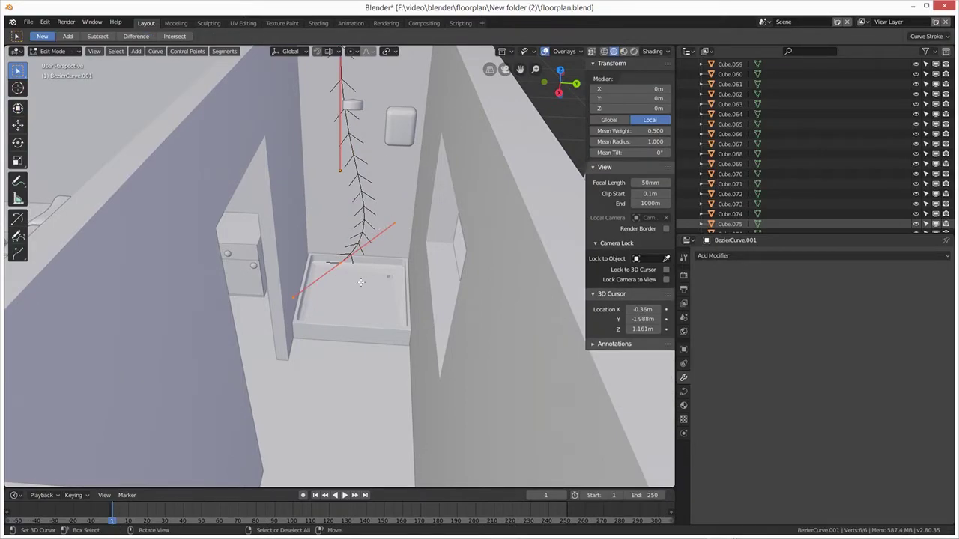
left_click(395, 223)
key("g")
left_click(281, 242)
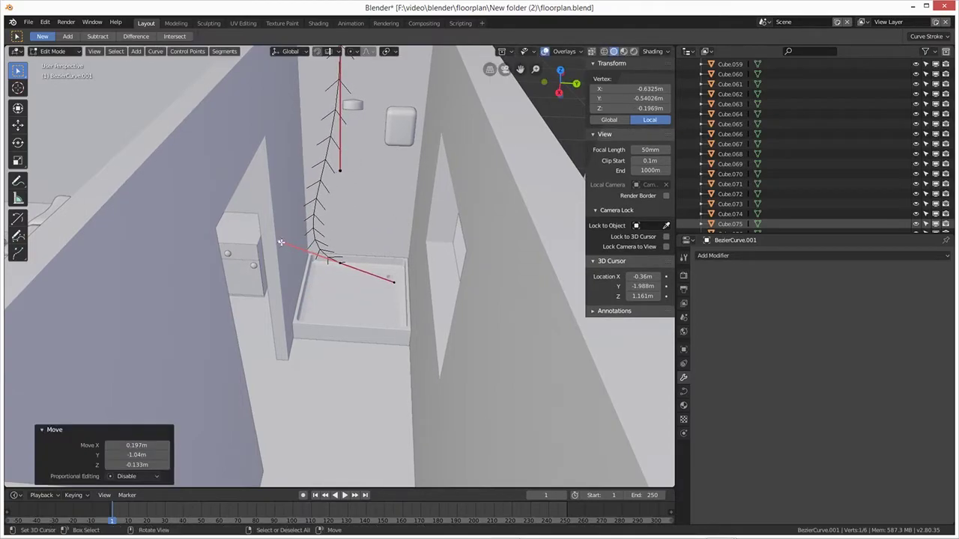
Move the curve's lower control point to about -0.950, 0.217, 0.059 m in local coordinates
left_click(350, 265)
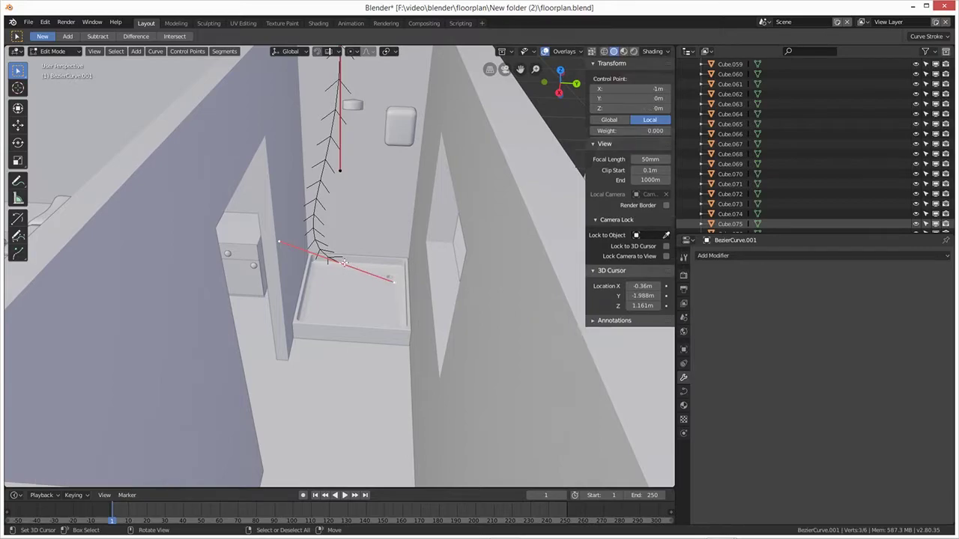
key("g")
left_click(368, 257)
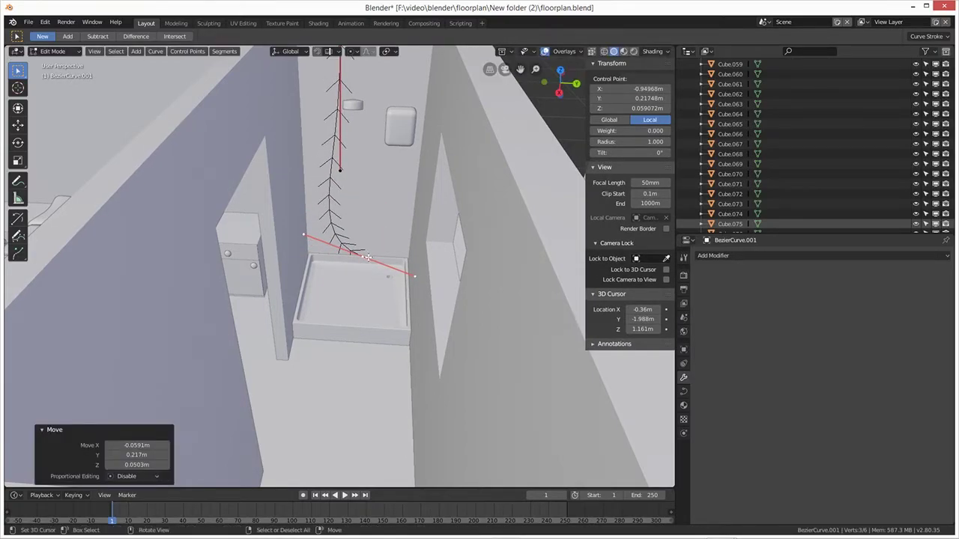
Examine the curve in front and right orthographic views, isolating it in local view and returning to the full scene
key("KP_1")
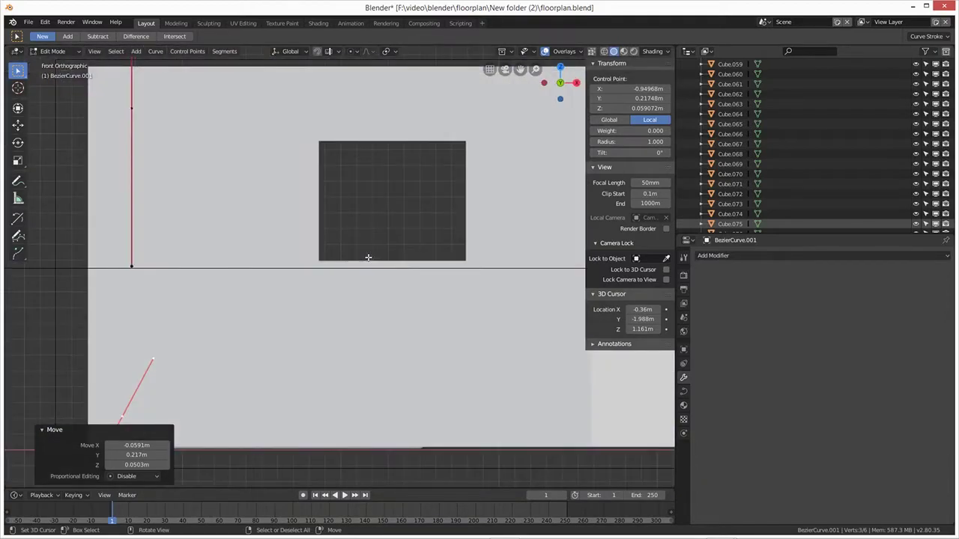
key("KP_8")
key("KP_1")
key("KP_3")
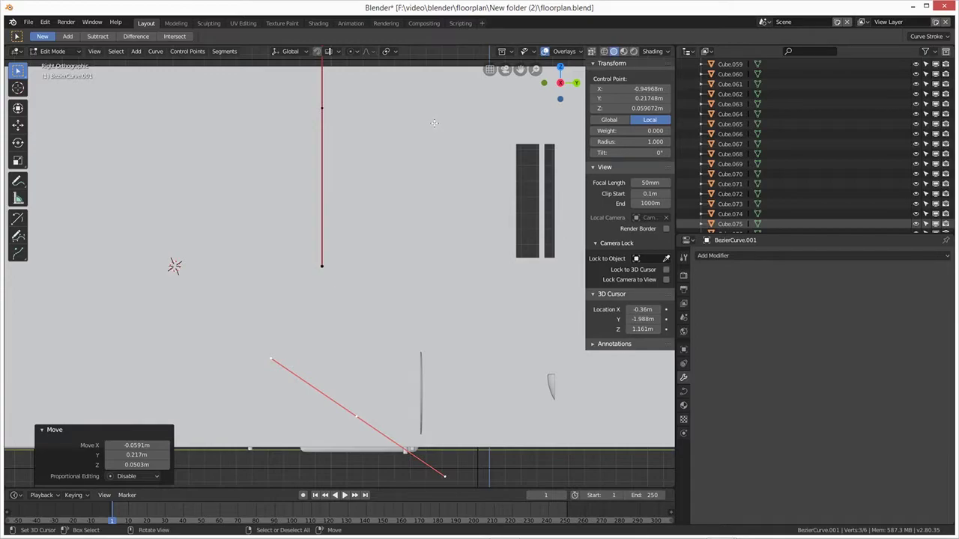
key("KP_Divide")
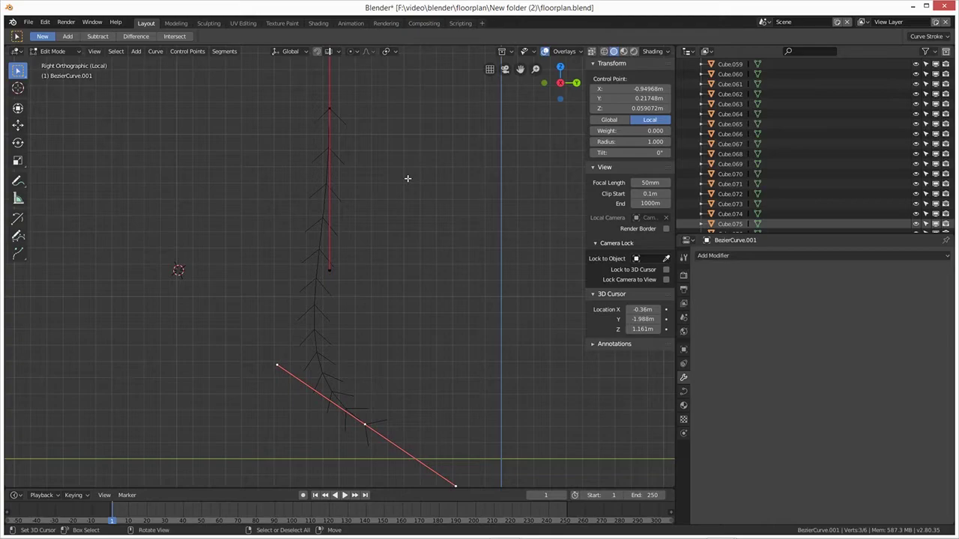
key("KP_Divide")
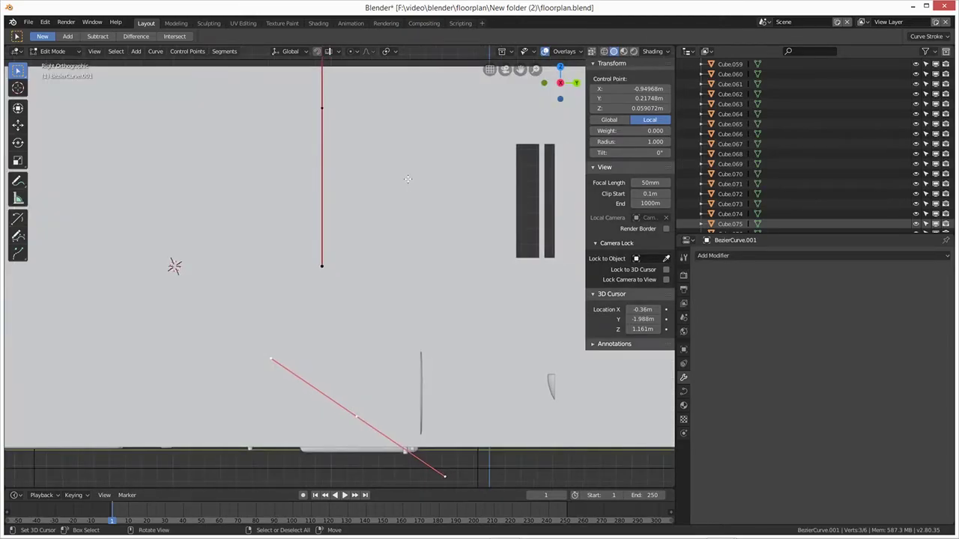
Examine the hose curve and its lower control point against the shower wall in right orthographic and perspective views
middle_click_drag(422, 182, 439, 243)
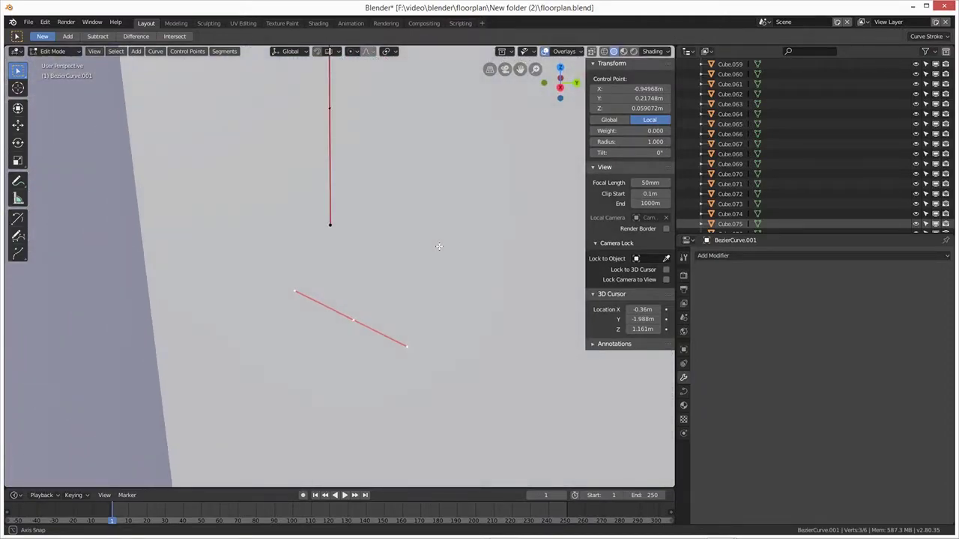
key("KP_1")
key("KP_3")
scroll(296, 191, "up", 3)
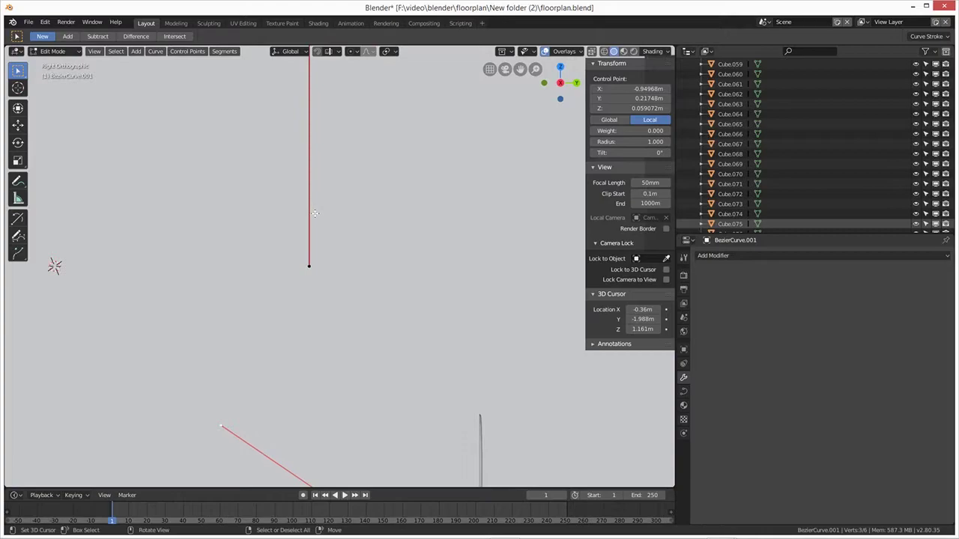
key("KP_Decimal")
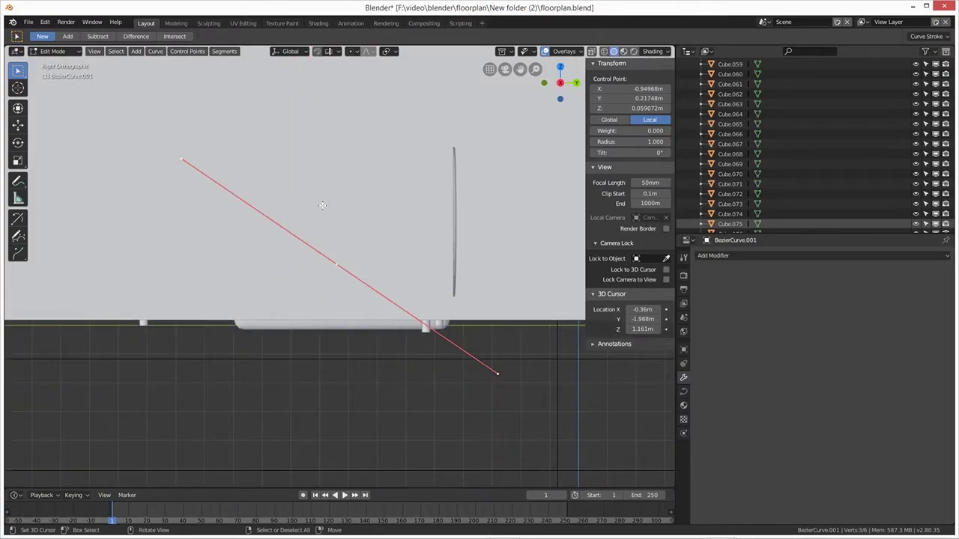
scroll(322, 205, "up", 3)
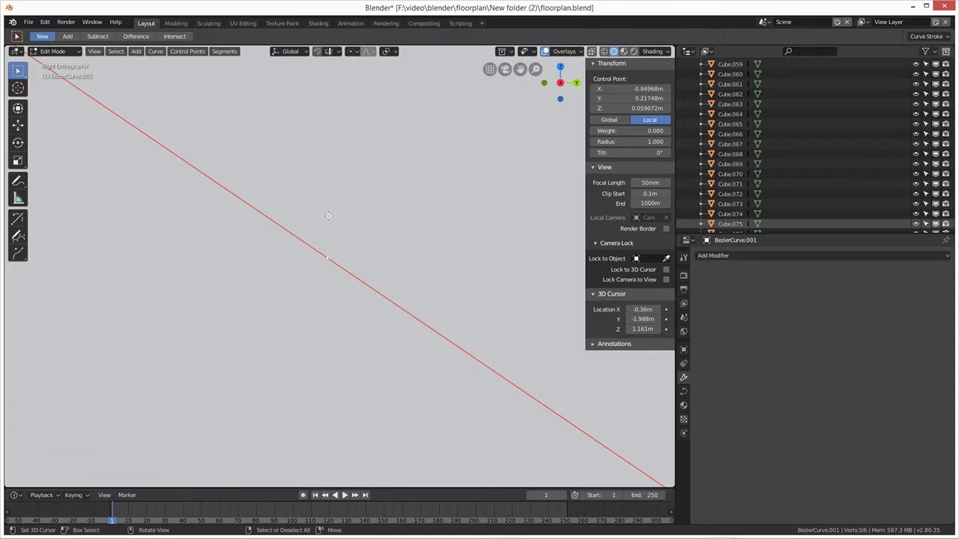
scroll(329, 216, "down", 4)
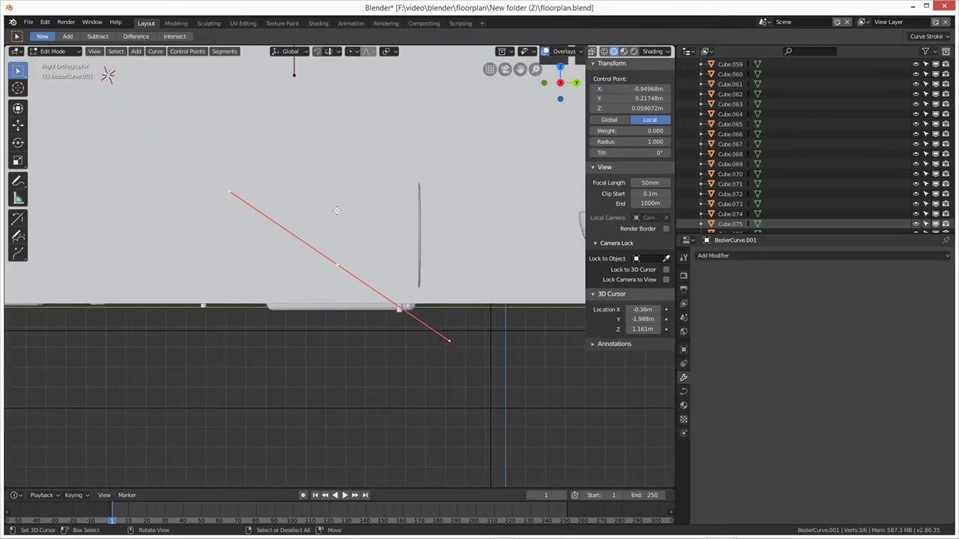
left_click(560, 67)
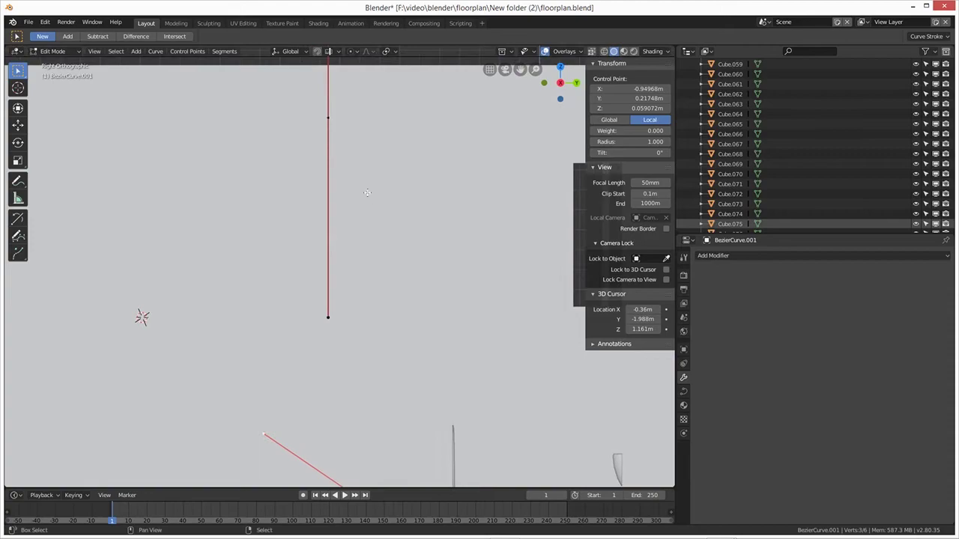
middle_click_drag(364, 357, 383, 445, "shift")
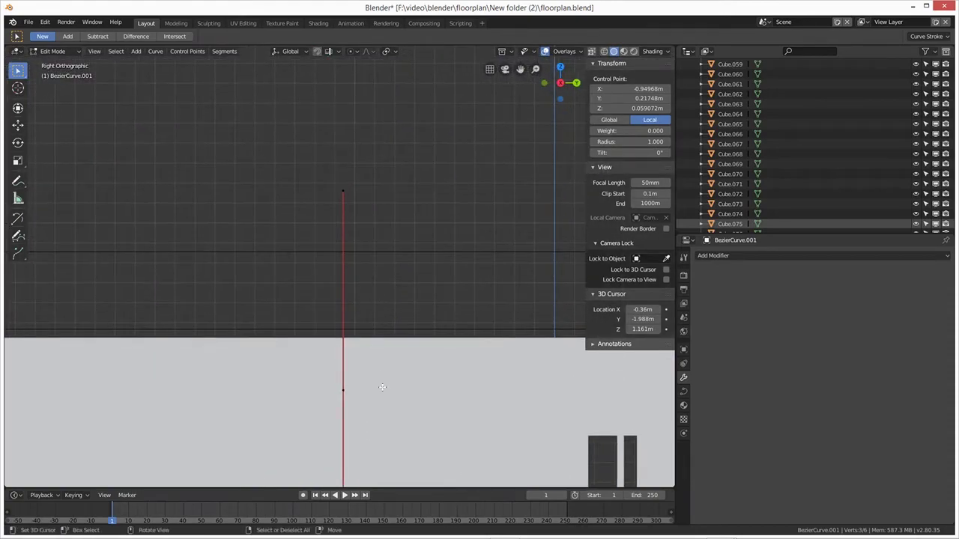
key("KP_5")
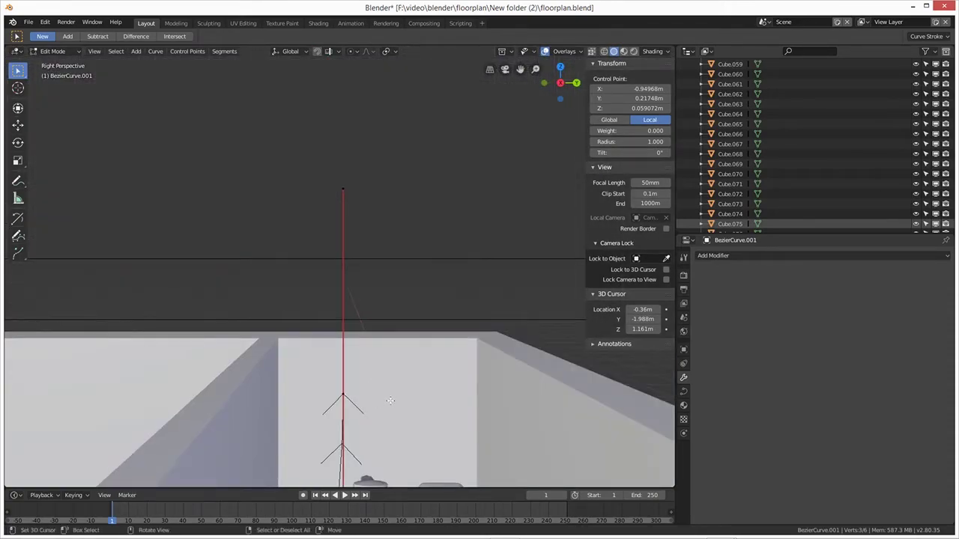
scroll(391, 398, "up", 5)
middle_click_drag(357, 239, 331, 69, "shift")
key("KP_5")
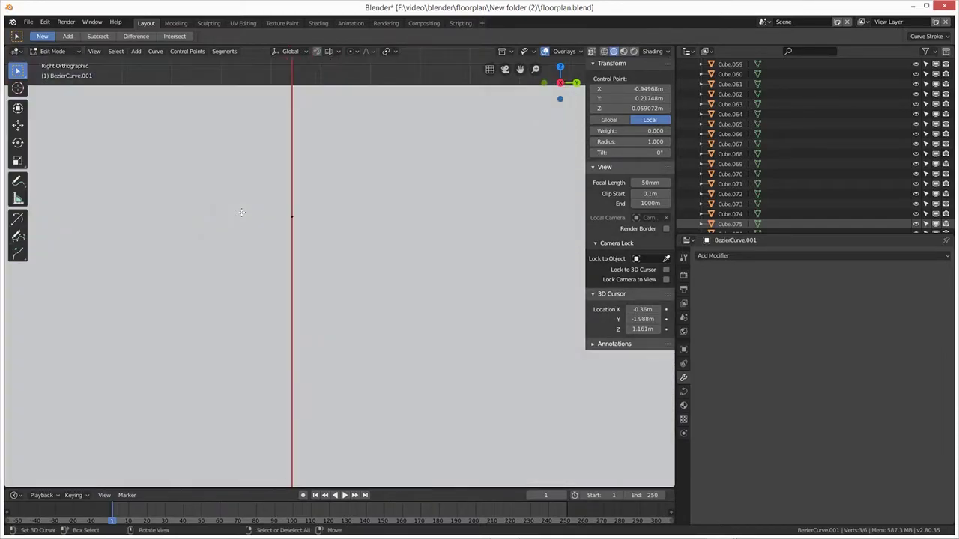
middle_click_drag(292, 325, 221, 470, "shift")
middle_click_drag(276, 260, 266, 296)
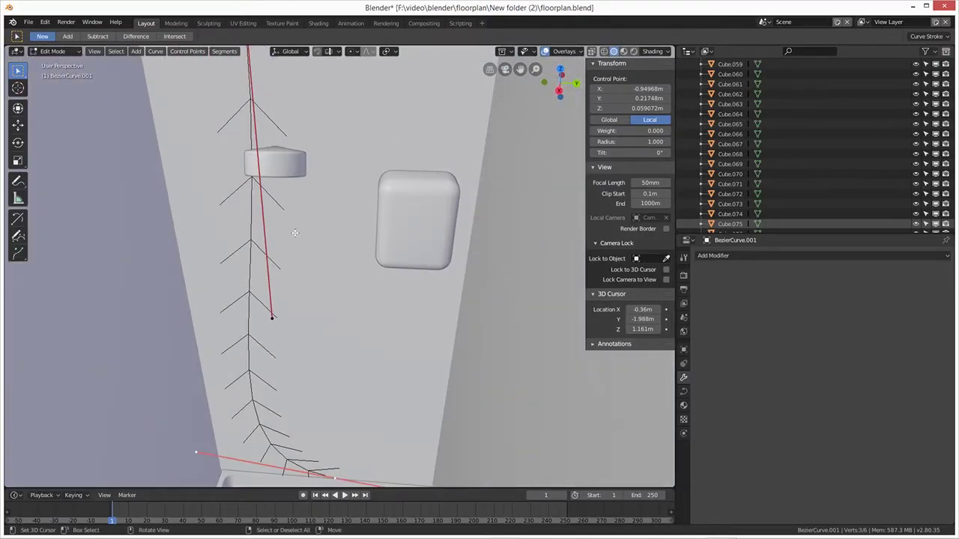
Pull the lower control point's outer handle in close to the point, to about -1.202, 0.259, 0.290 m in local coordinates
middle_click_drag(294, 233, 311, 291)
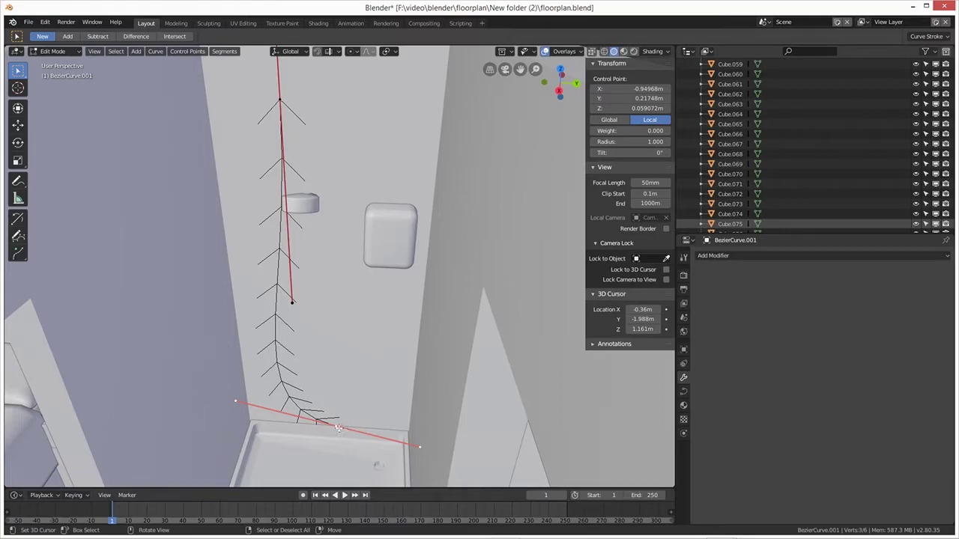
left_click(421, 447)
key("g")
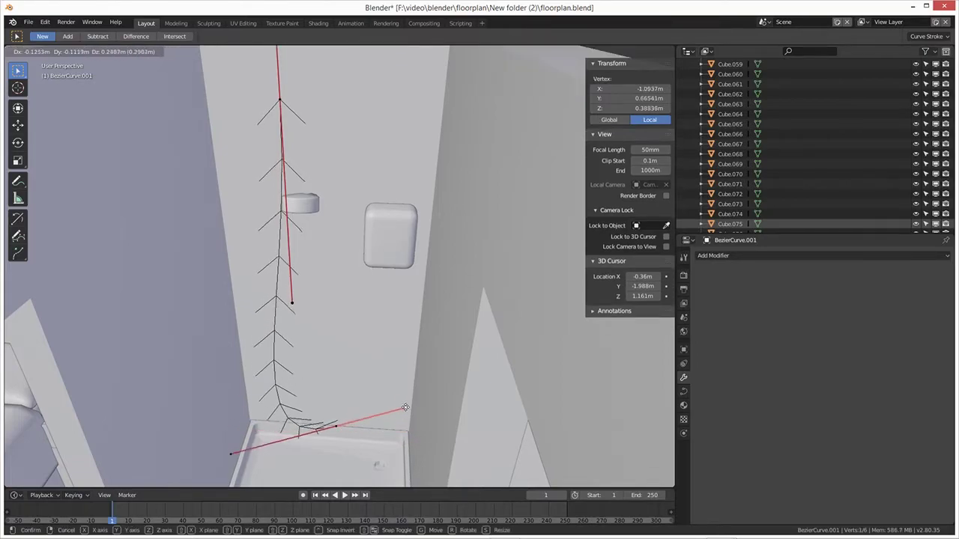
left_click(346, 426)
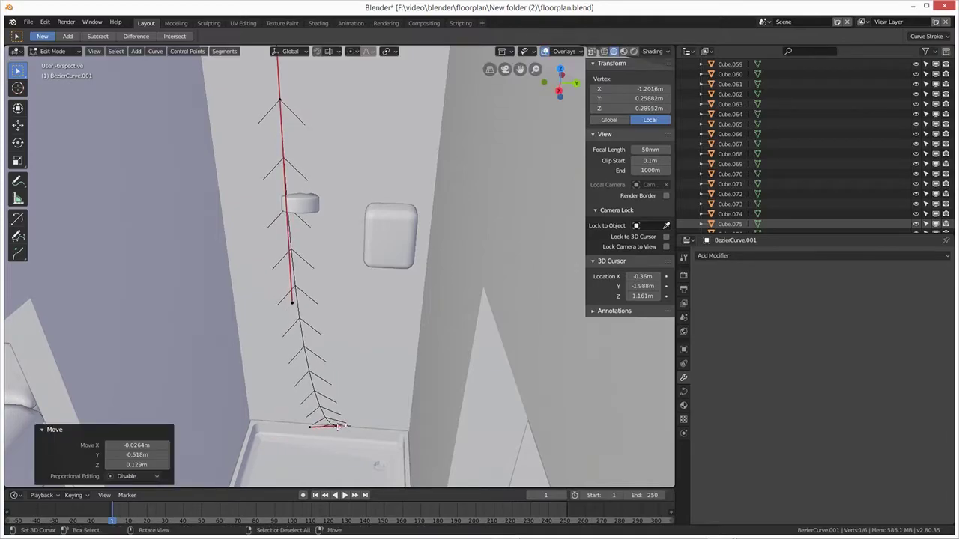
Raise the lower control point above the shower tray's rear edge, to about -0.525, 0.367, 0.008 m in local coordinates
left_click(333, 427)
key("g")
left_click(385, 352)
middle_click_drag(385, 352, 356, 398)
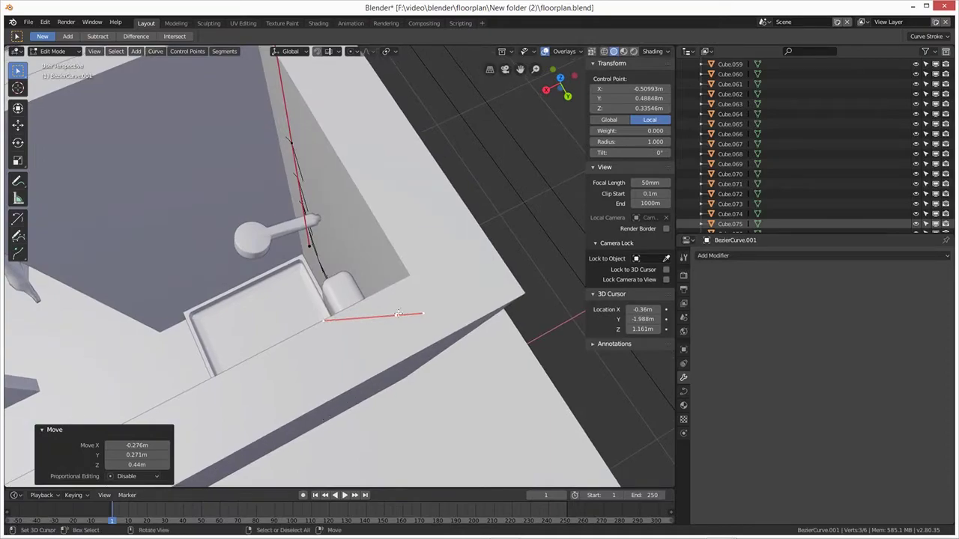
key("g")
left_click(380, 356)
scroll(379, 356, "up", 4)
middle_click_drag(379, 356, 390, 332)
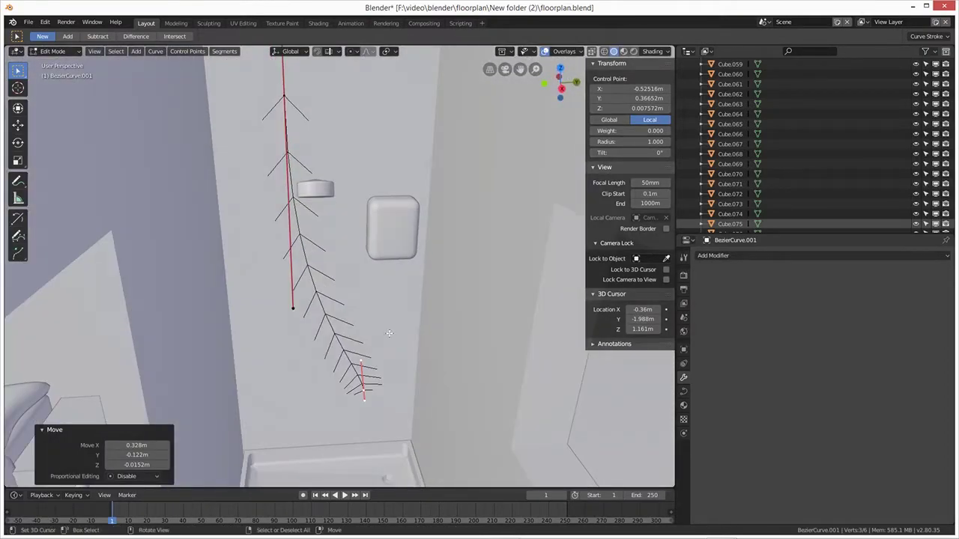
Swing the lower point's inner handle down toward the tray, to about local -0.418, -0.084, -0.578 m, and dismiss the Steam login prompt
left_click(361, 363)
key("g")
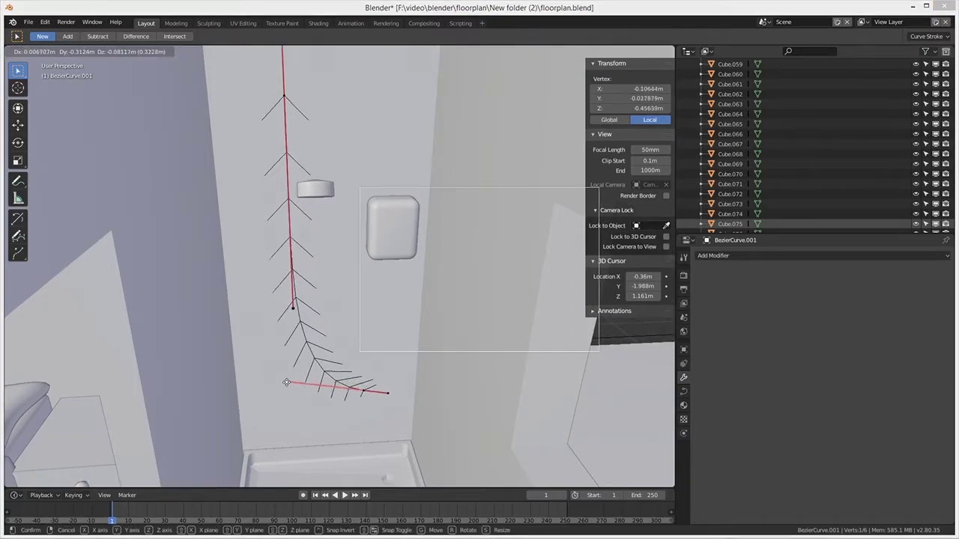
left_click(265, 427)
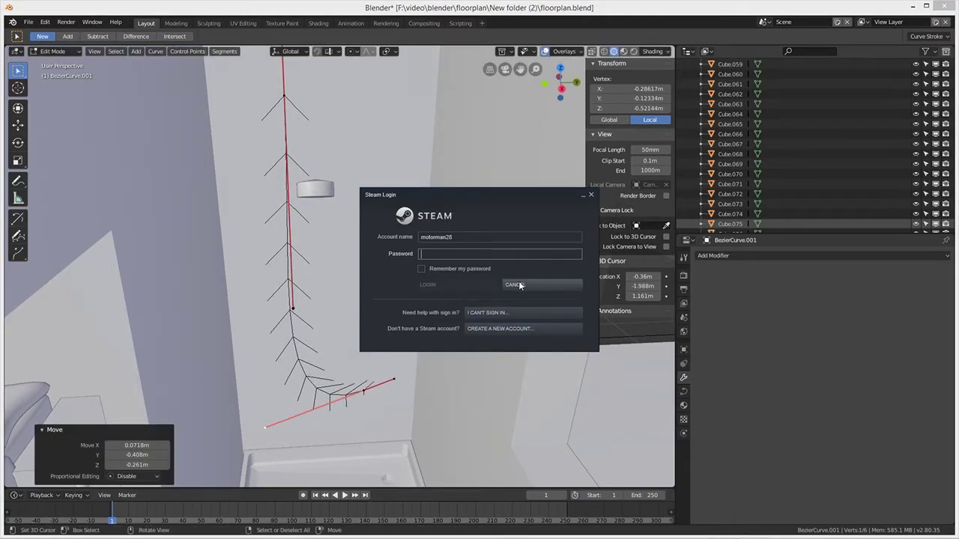
left_click(518, 285)
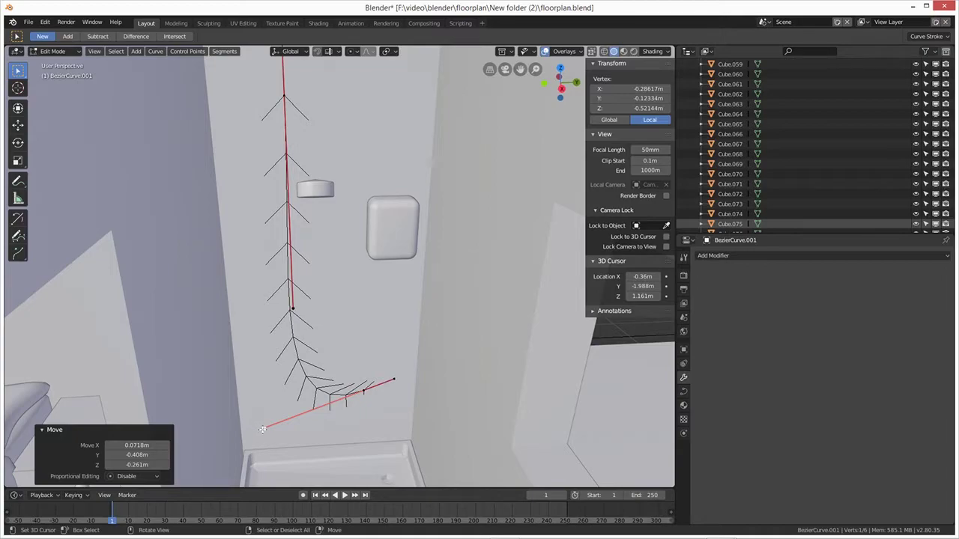
key("g")
left_click(403, 362)
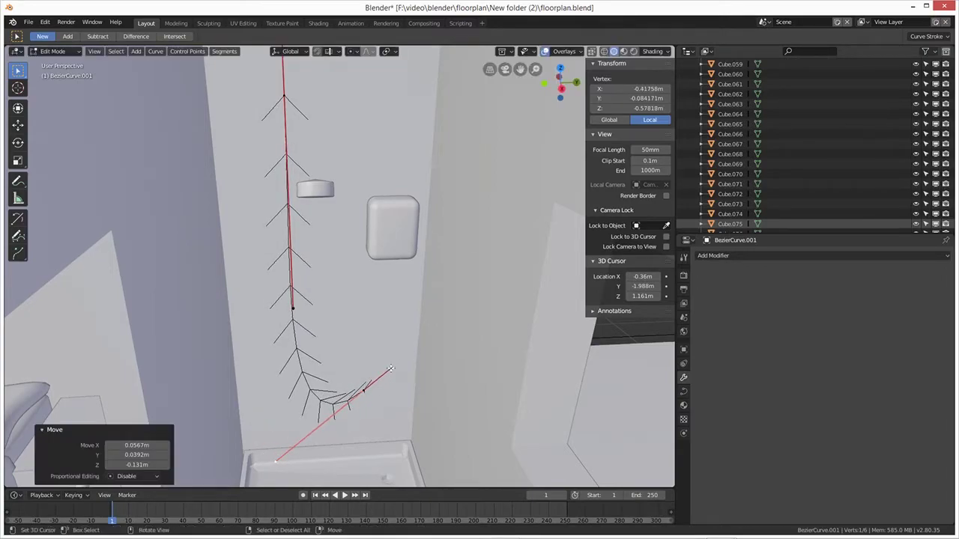
Reposition the lower point's outer handle diagonally above the point so the hose's end bends upward
key("g")
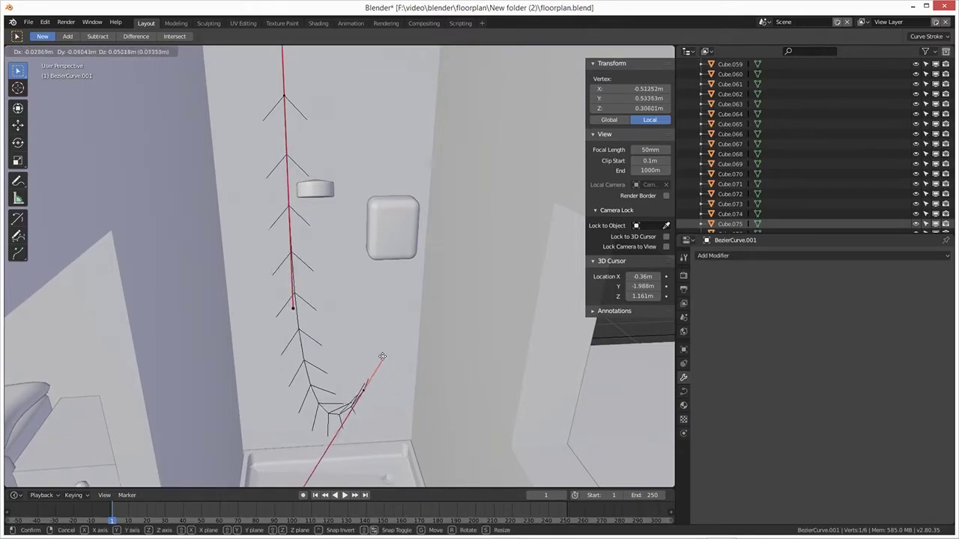
left_click(371, 351)
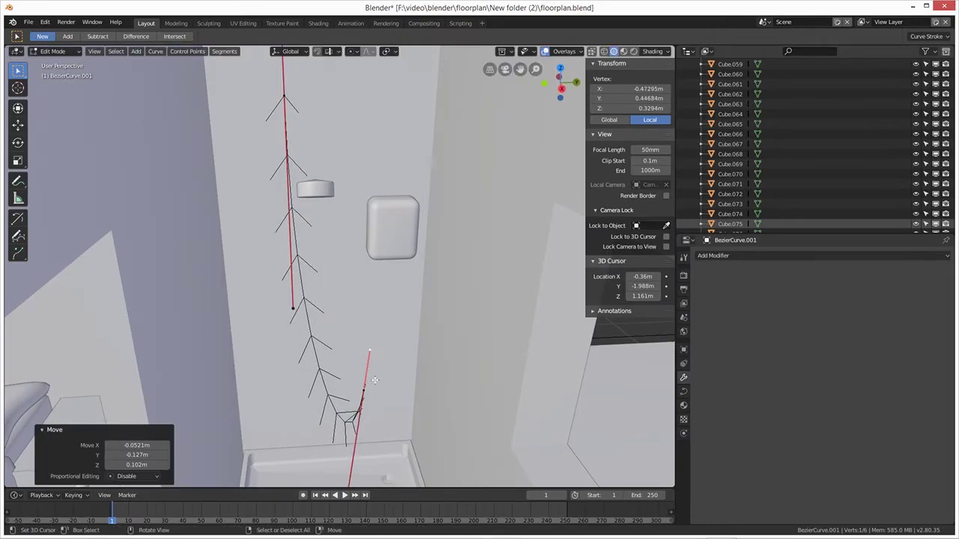
key("g")
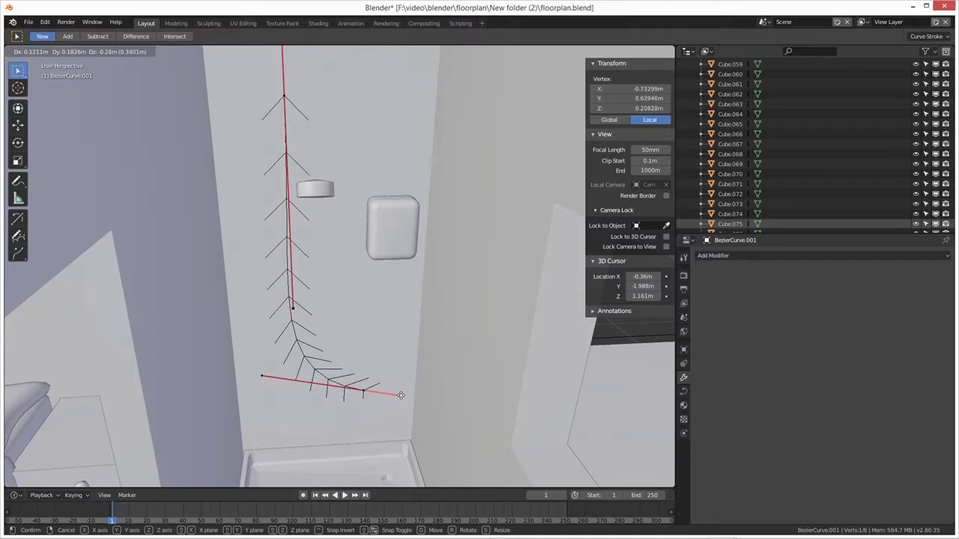
left_click(402, 396)
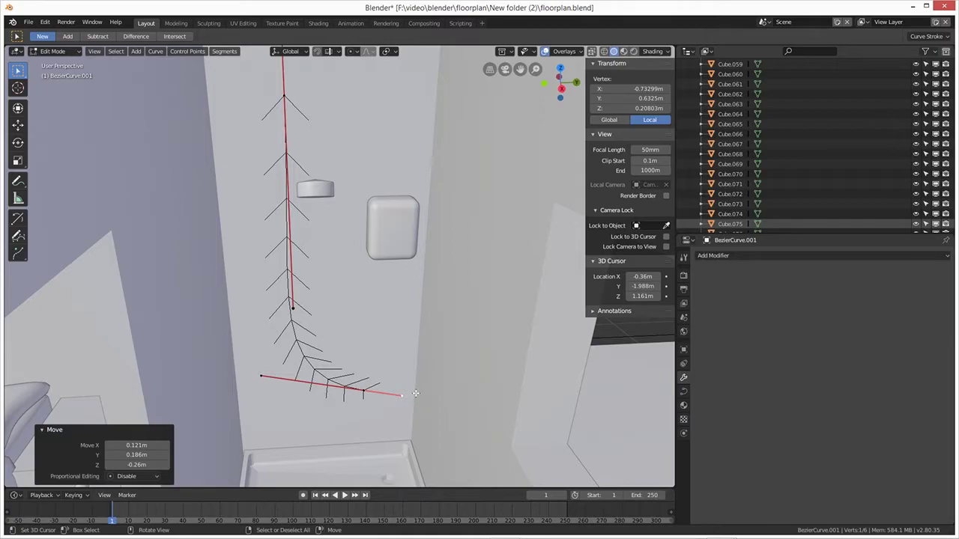
key("v")
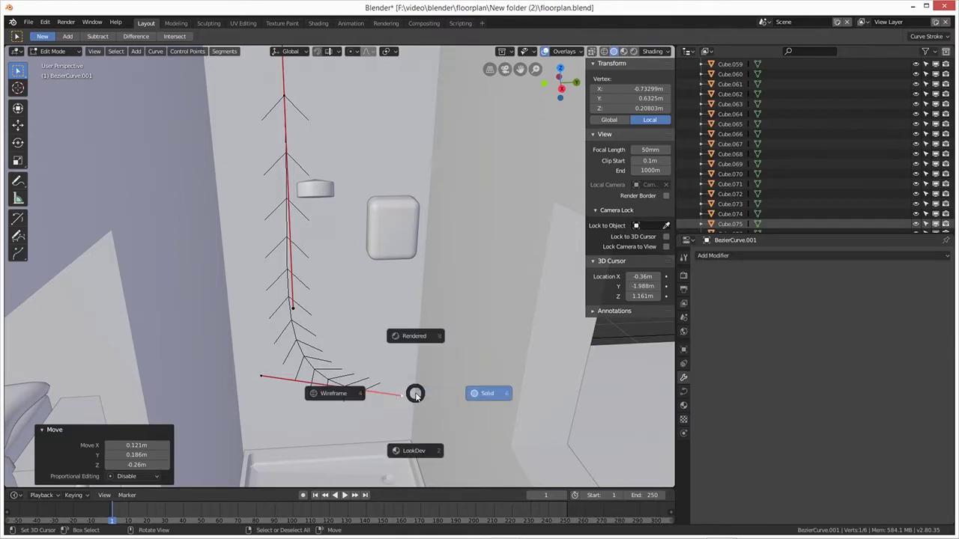
left_click(401, 397)
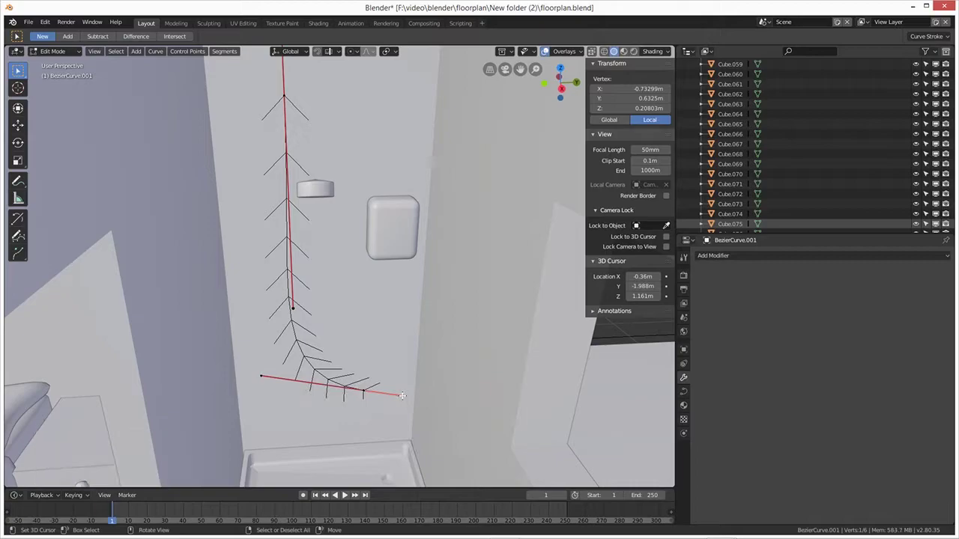
key("g")
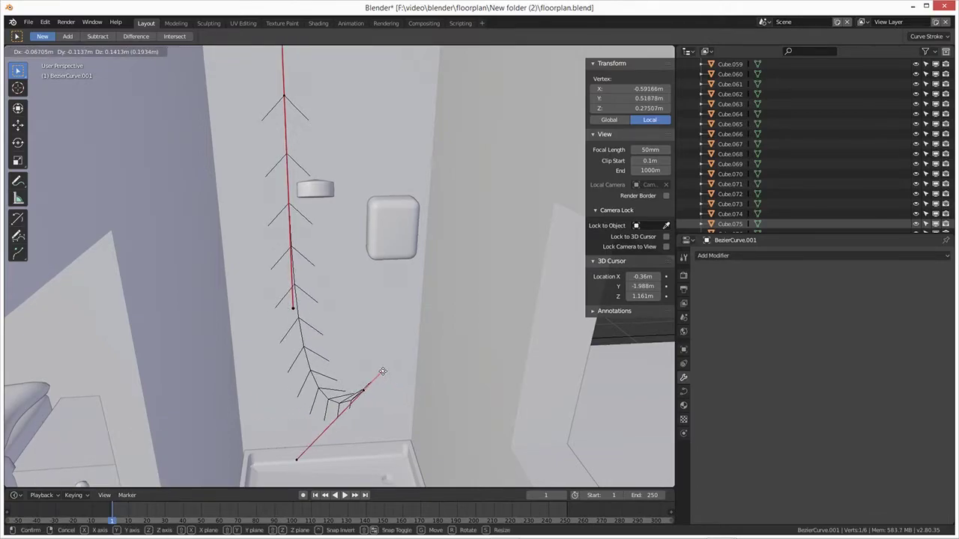
left_click(390, 380)
Move the hose's lower control point up near the rounded wall box, to about 0.007, 0.472, -0.011 m in local coordinates
left_click(372, 386)
key("g")
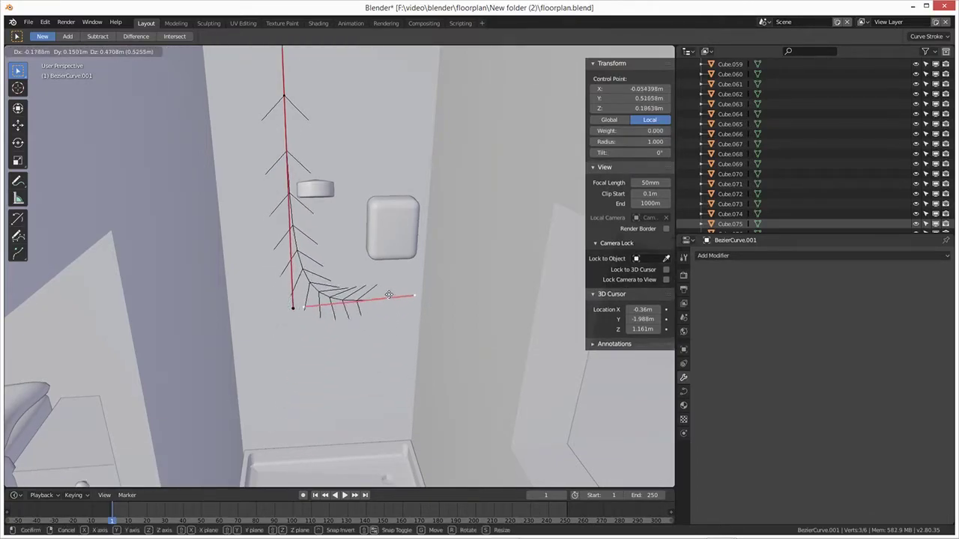
left_click(391, 283)
middle_click_drag(407, 322, 335, 359)
key("g")
left_click(352, 318)
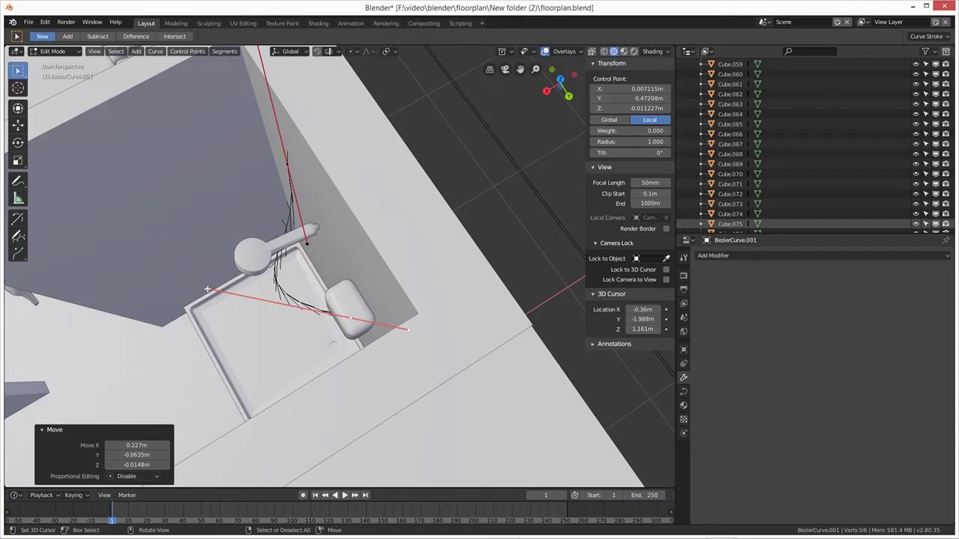
Move the lower point's inner handle back toward the shower wall, to about 0.296, 0.054, -0.050 m in local coordinates
left_click(207, 289)
key("g")
left_click(315, 313)
middle_click_drag(314, 313, 341, 209)
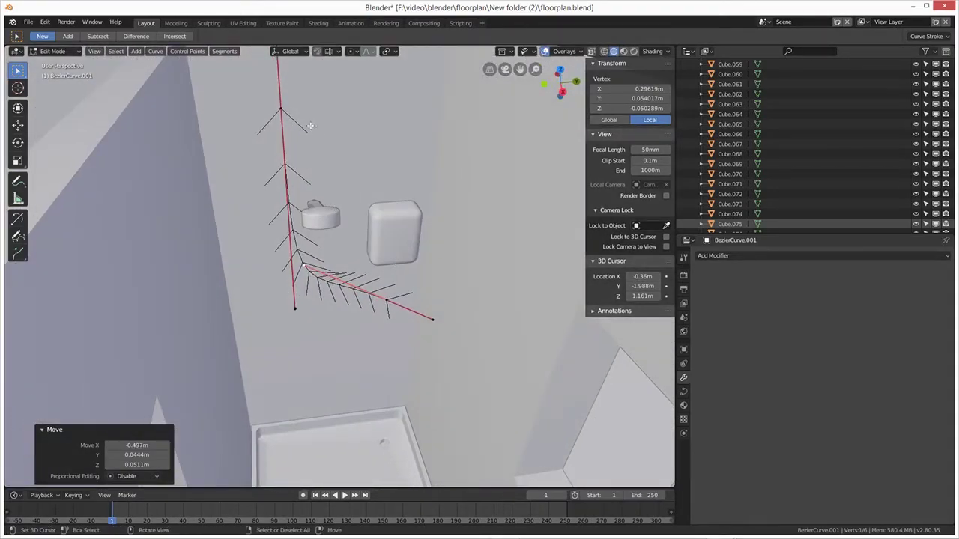
Lower the curve's upper control point to the shower head
left_click(281, 109)
key("g")
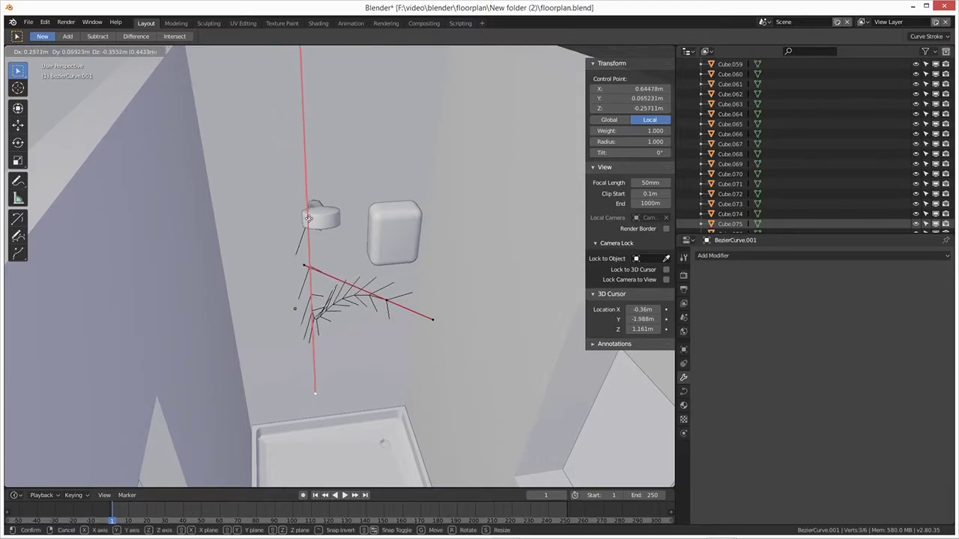
left_click(330, 245)
Pull the inner handle of the end point near the wall box downward so the hose forms a hanging loop
left_click(307, 265)
key("g")
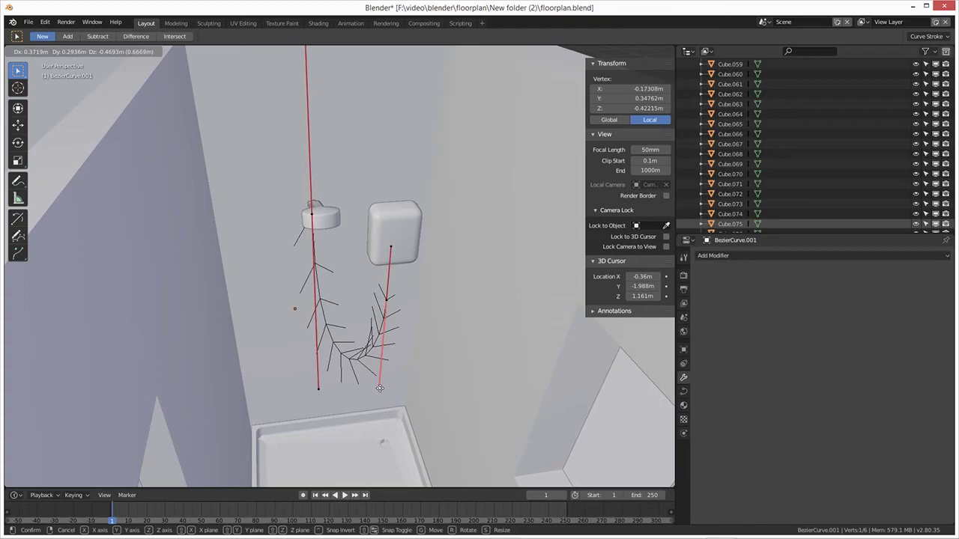
left_click(396, 289)
Move the hose's end point closer to the wall box, to about 0.178, 0.440, -0.007 m in local coordinates
left_click(387, 301)
key("g")
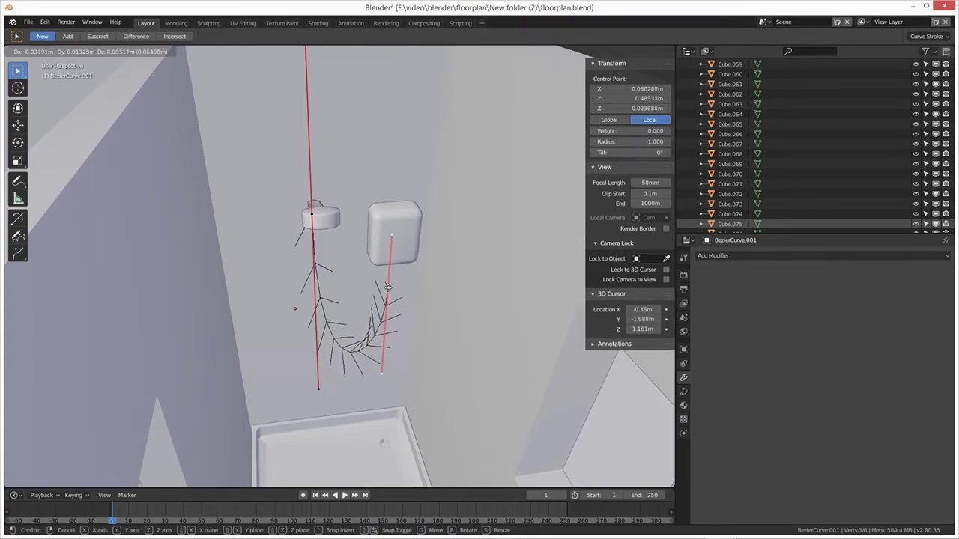
left_click(438, 324)
middle_click_drag(439, 324, 364, 310)
key("g")
left_click(344, 299)
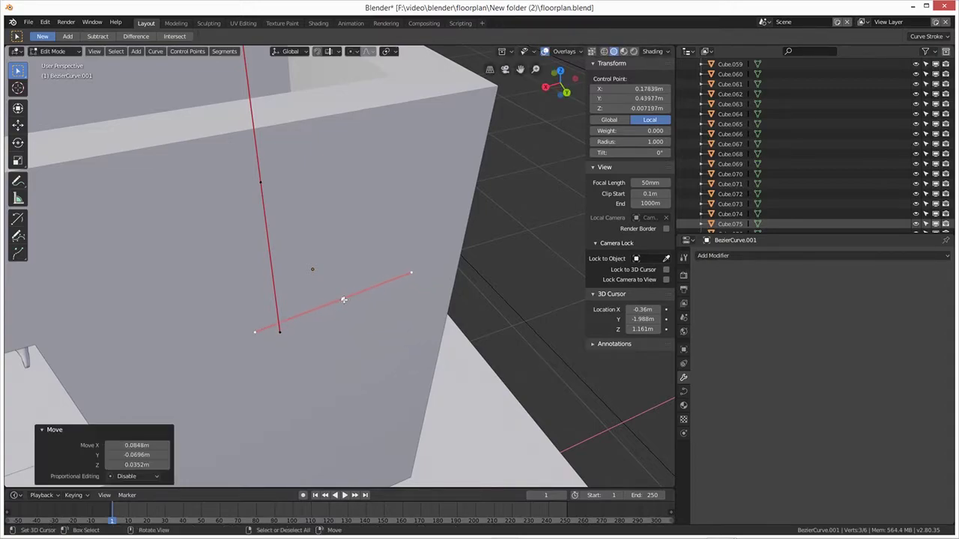
Place the hose's end point at the wall box's underside, about local 0.249, 0.482, 0.013 m, with its handle below at -0.052, 0.503, -0.053 m
left_click(283, 331)
key("g")
left_click(340, 361)
middle_click_drag(341, 361, 374, 268)
key("g")
left_click(412, 315)
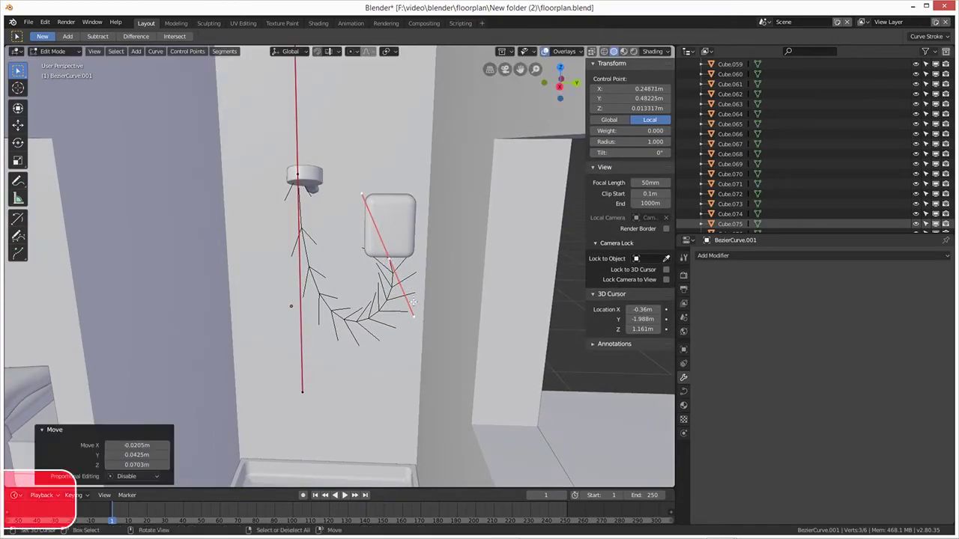
key("g")
left_click(391, 320)
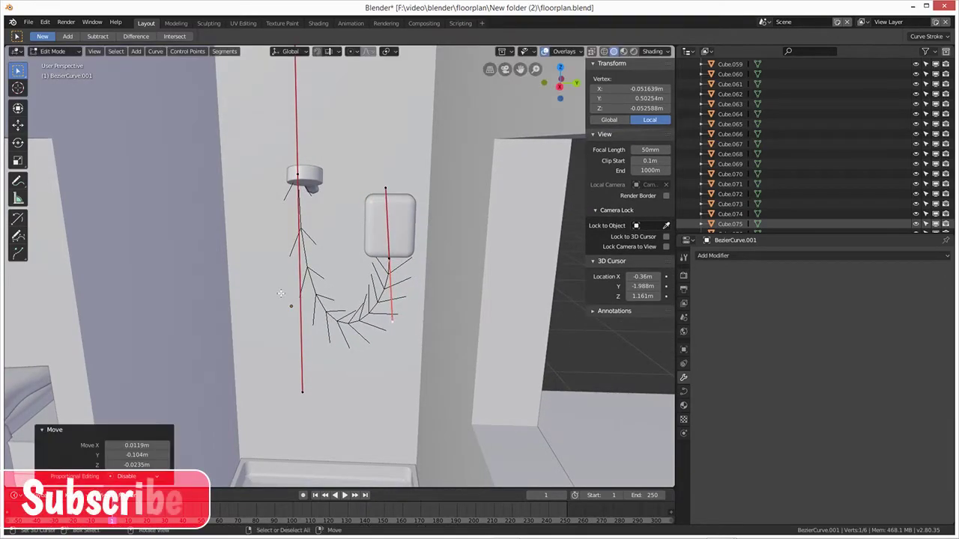
Move the hose's upper control point to the wall end of the shower head's arm, about local 0.670, 0.135, -0.021 m
left_click(298, 176)
key("g")
left_click(313, 191)
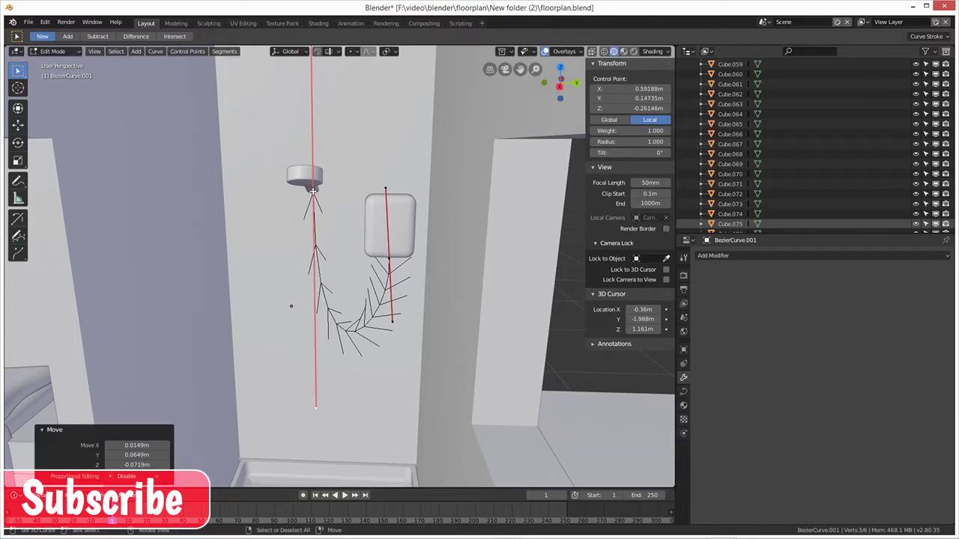
middle_click_drag(361, 325, 332, 381)
key("g")
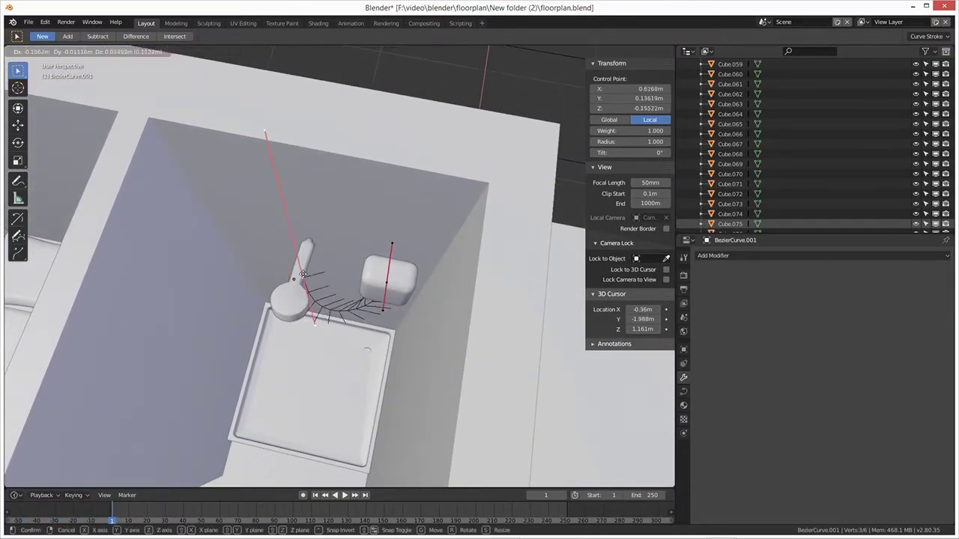
left_click(309, 247)
middle_click_drag(309, 247, 399, 260)
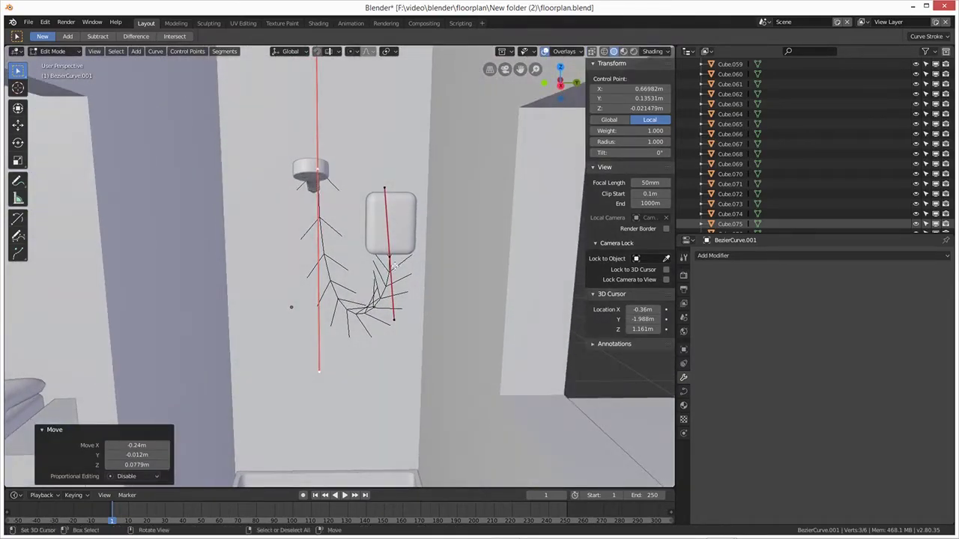
Lower both hose handles to deepen the loop: wall-box handle to about local -0.190, 0.536, -0.079 m, shower-head handle to -0.473, 0.072, -0.047 m
left_click(391, 321)
key("g")
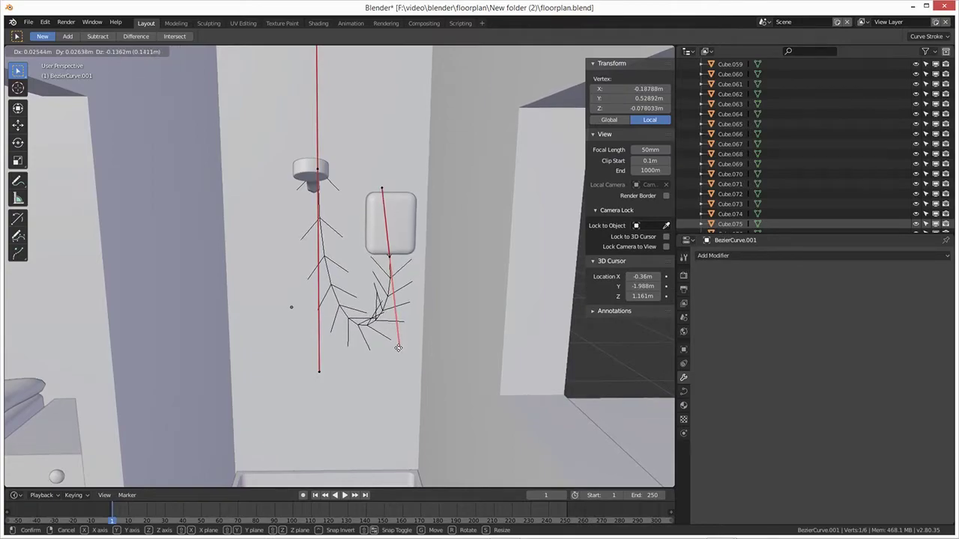
left_click(332, 362)
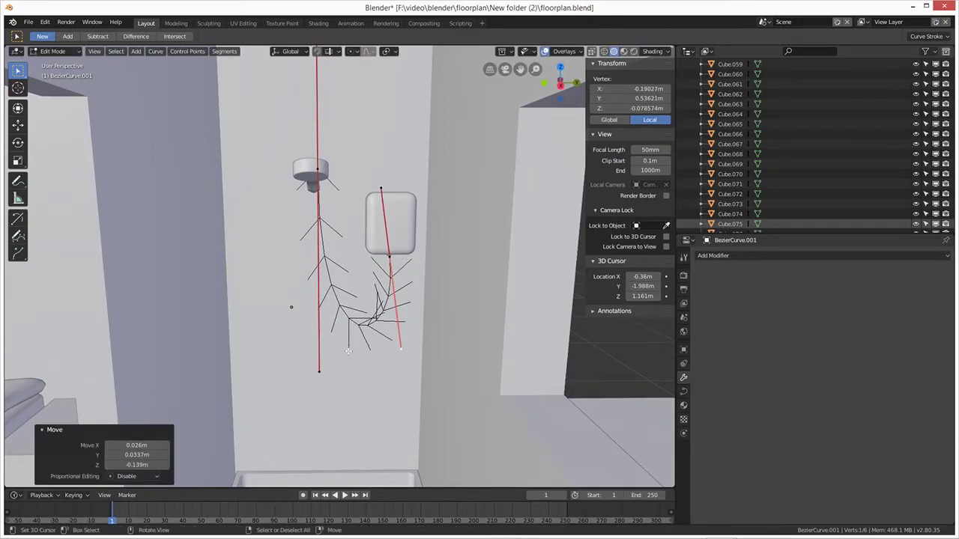
left_click(320, 371)
key("g")
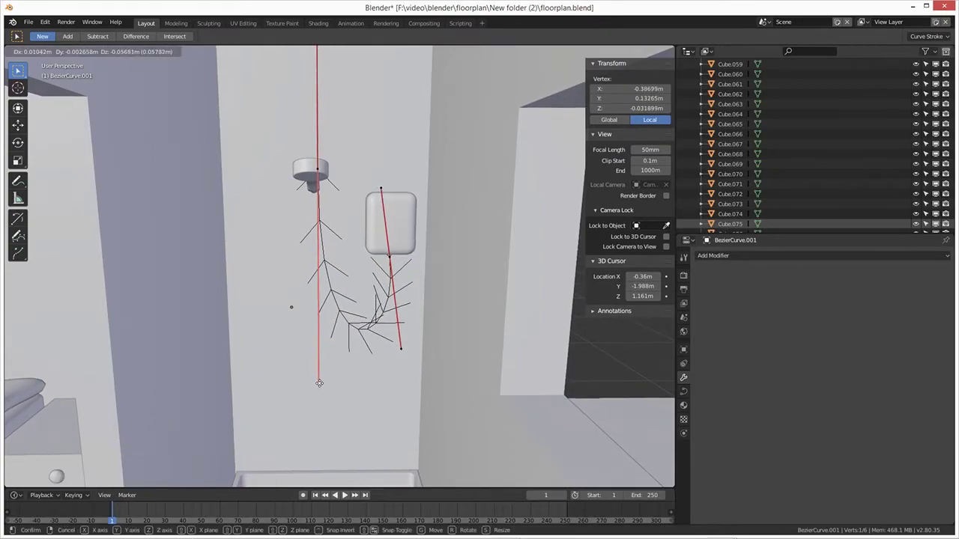
left_click(308, 400)
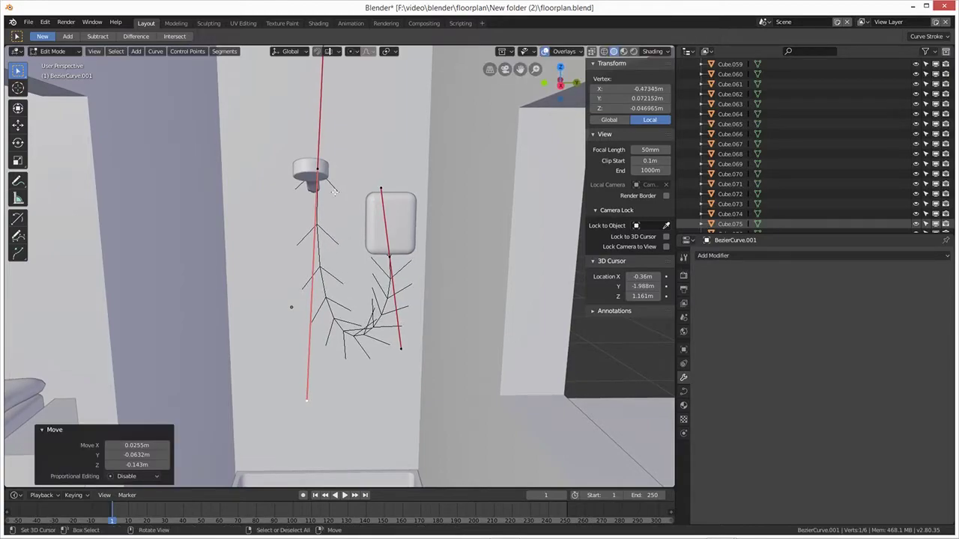
Lower the hose's upper control point onto the underside of the shower head's arm, about local 0.601, 0.119, -0.034 m
left_click(320, 167)
key("g")
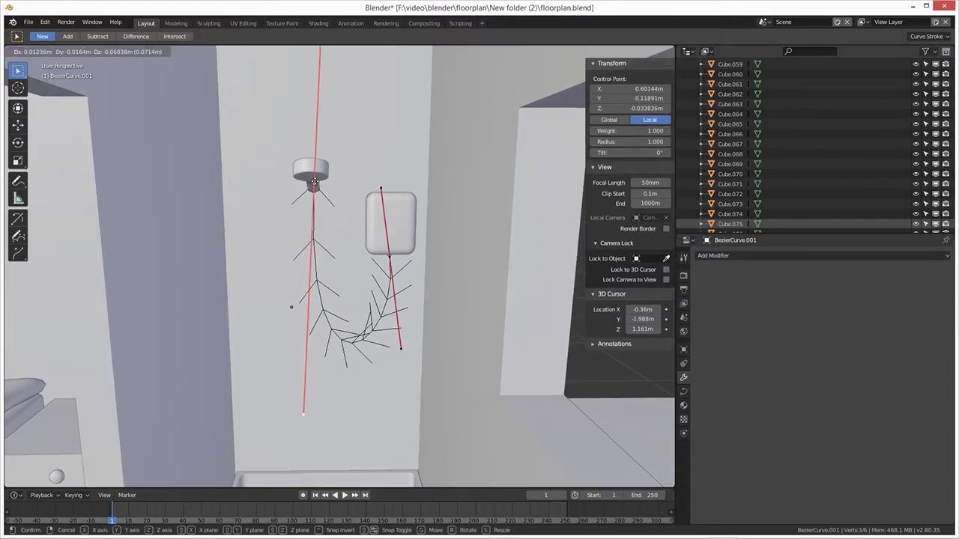
left_click(316, 181)
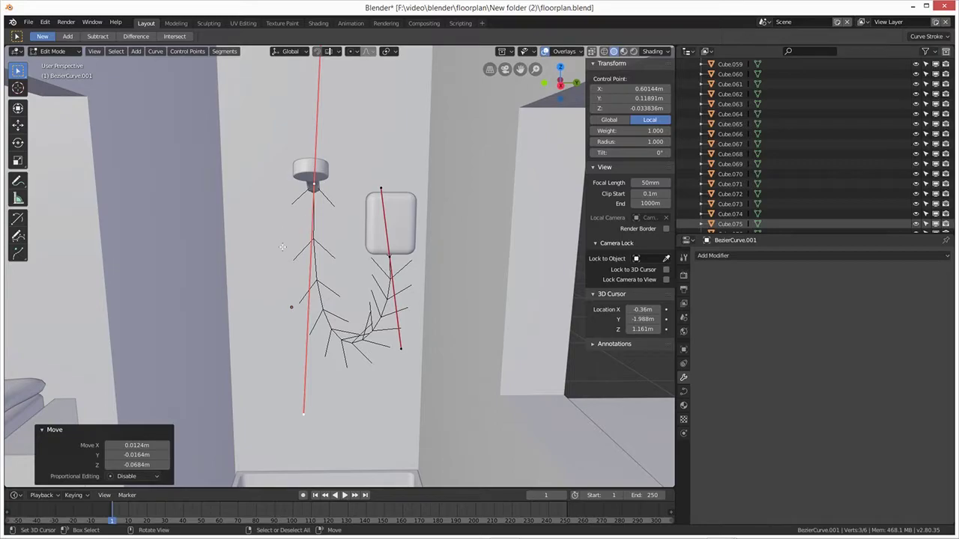
Set the hose curve's fill mode to Full
left_click(683, 391)
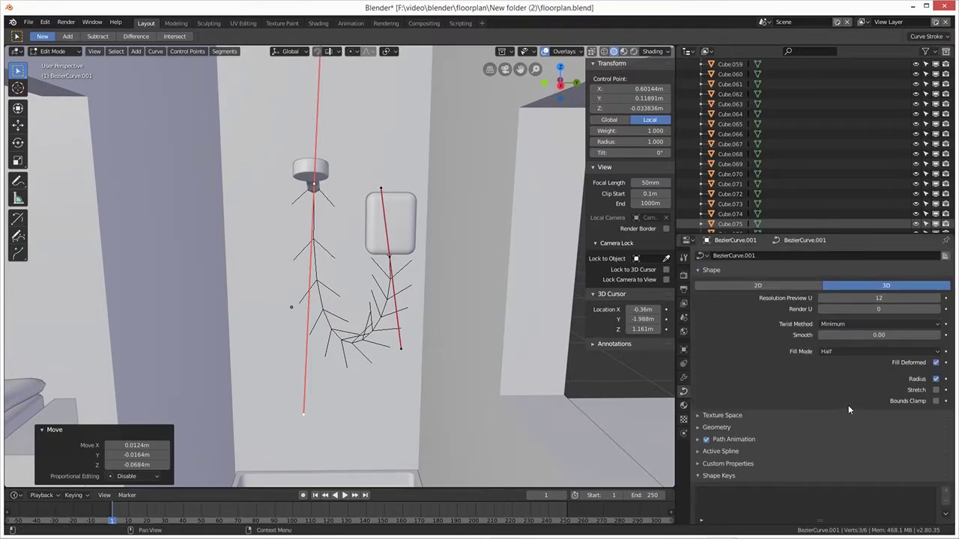
left_click(836, 352)
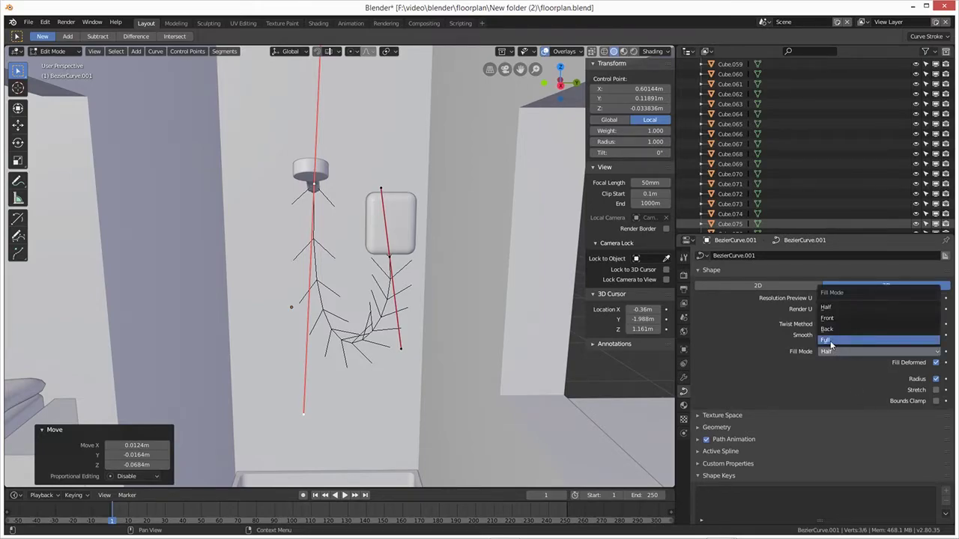
left_click(830, 343)
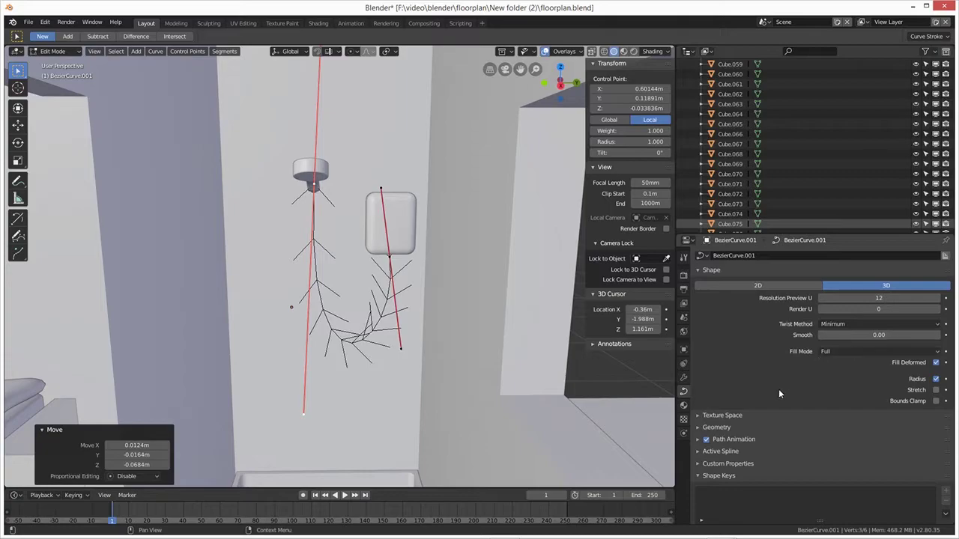
Give the hose curve a round bevel with resolution 2 and depth 0.02 m
left_click(701, 427)
scroll(708, 434, "down", 3)
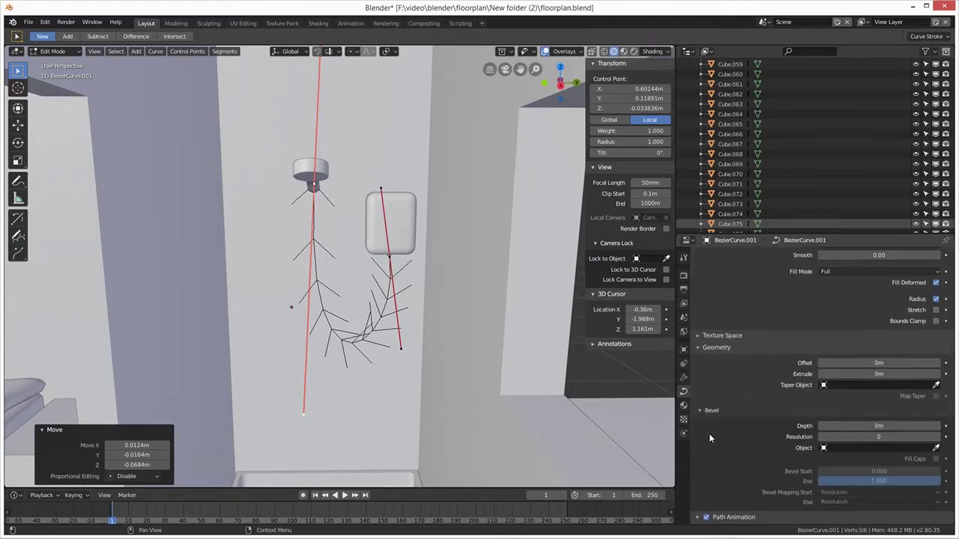
scroll(709, 433, "down", 3)
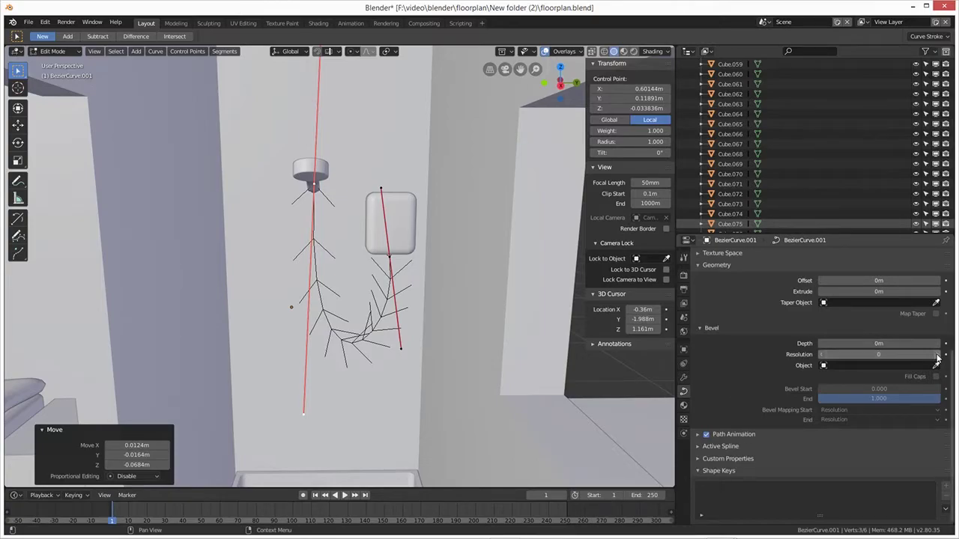
left_click(937, 361)
left_click_drag(938, 345, 906, 345)
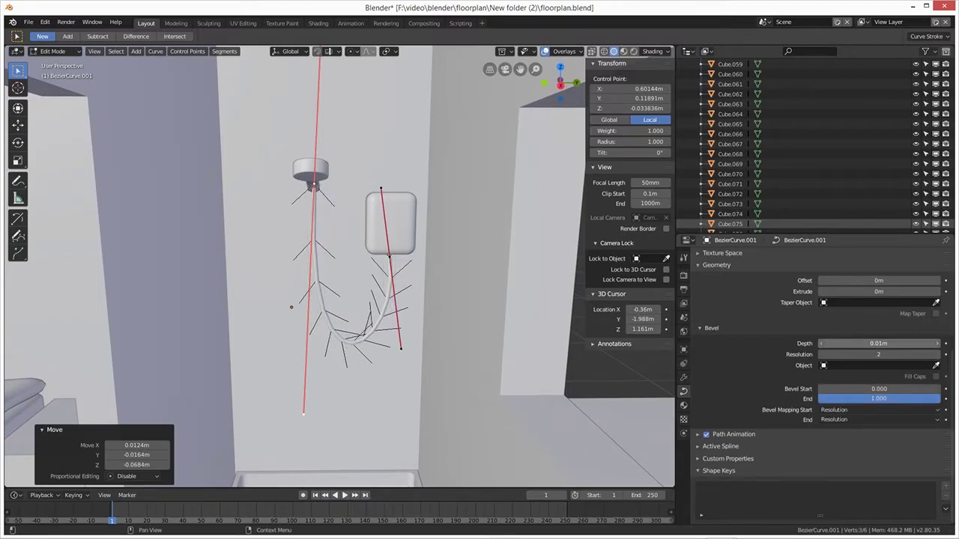
left_click(938, 345)
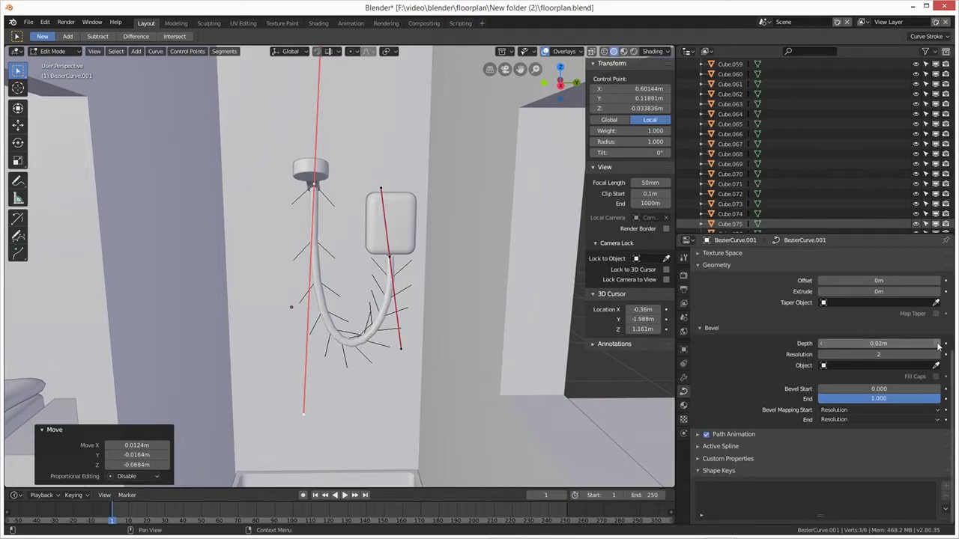
Set the hose's bevel depth to 0.015 m
left_click(845, 344)
type("0.015")
key("Return")
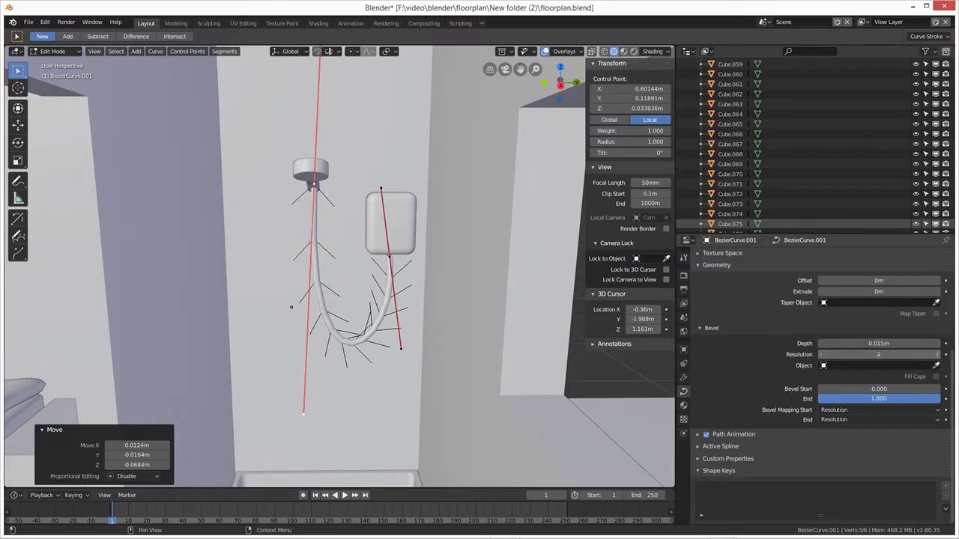
Try a bevel resolution of 3, return it to 2, and set the hose's bevel depth to 0.016 m
left_click(826, 355)
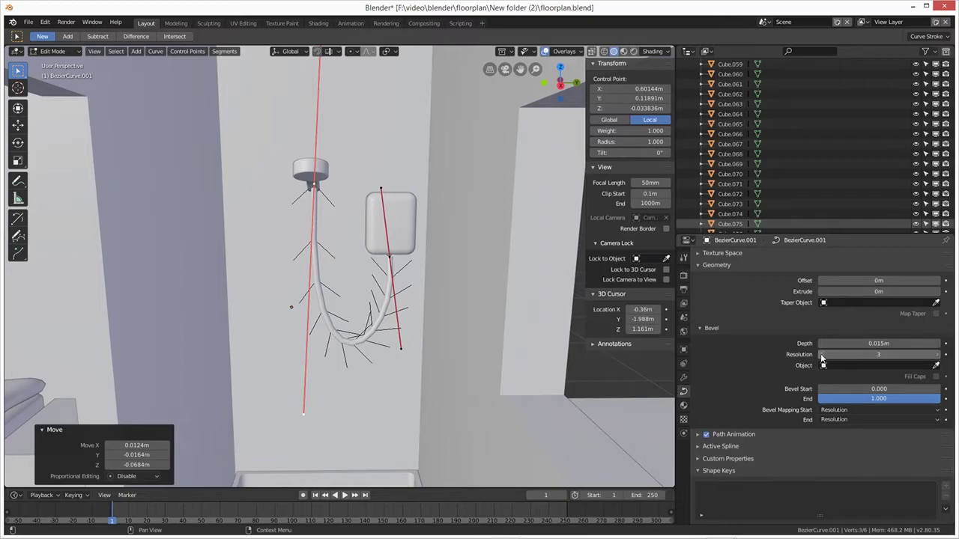
left_click(881, 344)
left_click(836, 343)
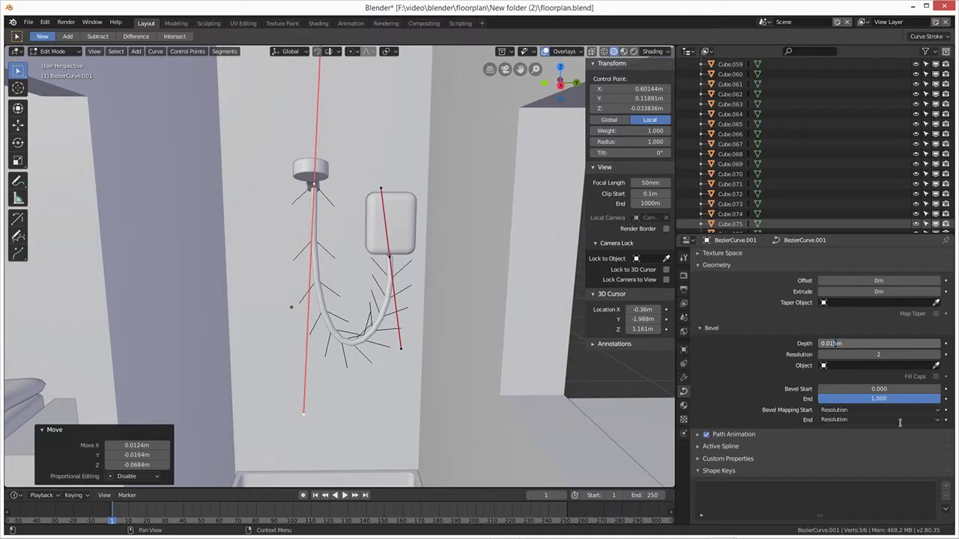
key("Delete")
type("6")
key("Return")
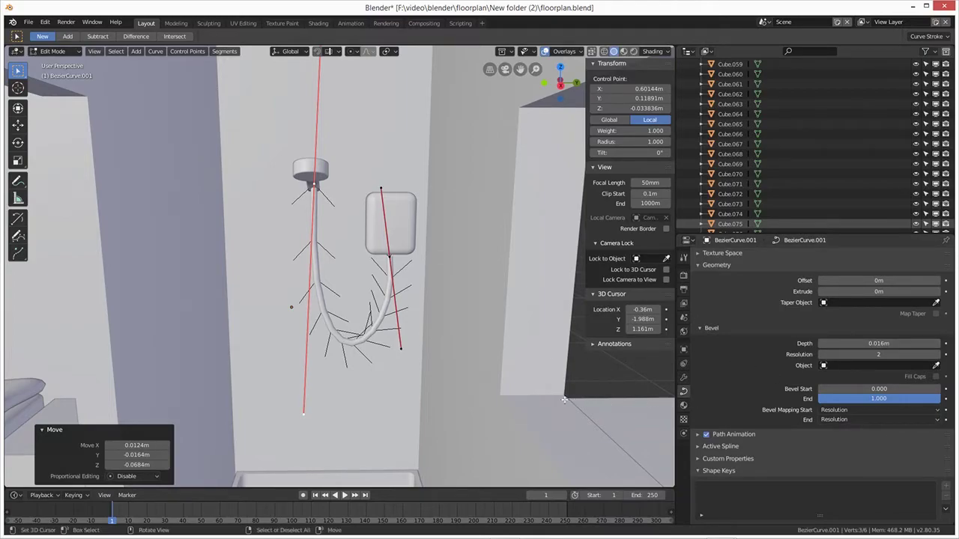
Reduce the hose's bevel depth to 0.014 m
left_click(880, 343)
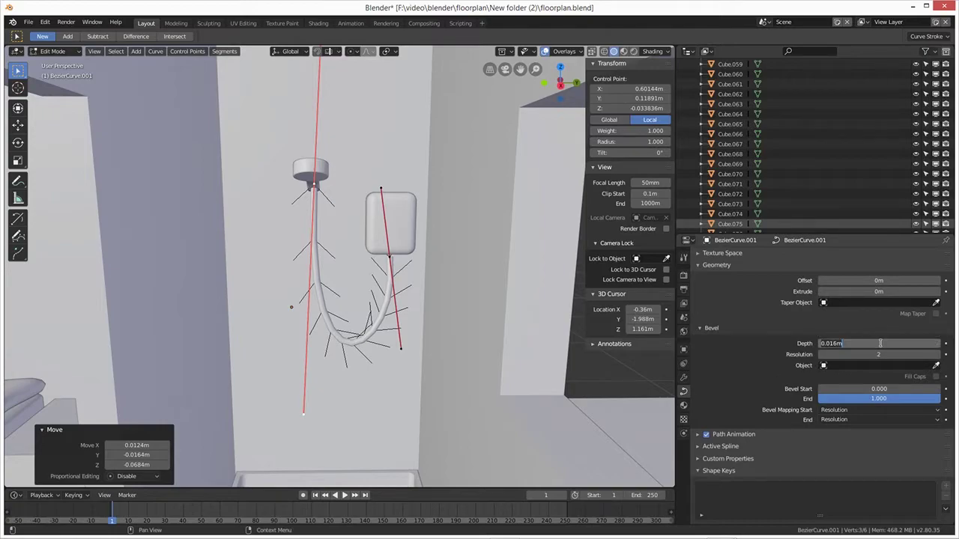
double_click(836, 343)
key("Delete")
type("4")
key("Return")
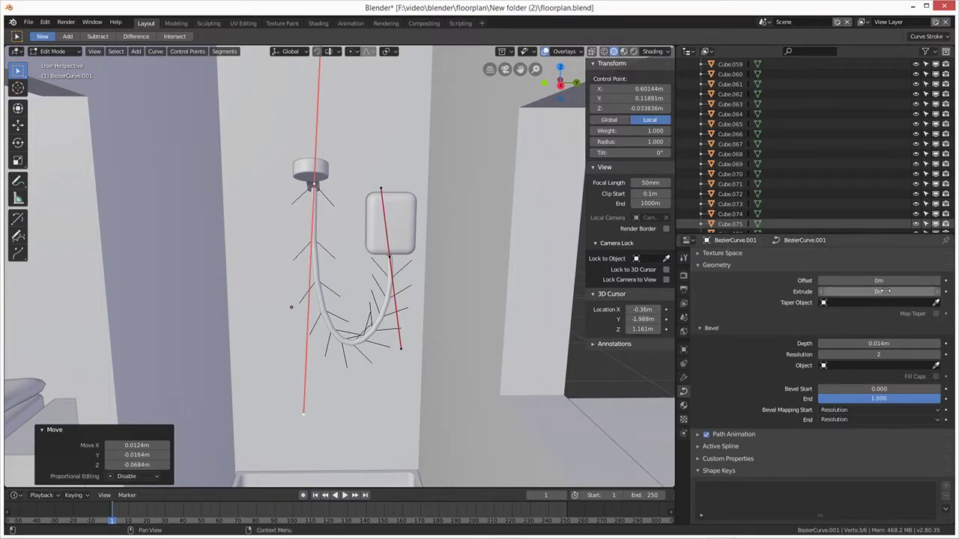
Thin the hose further by setting its bevel depth to 0.012 m
left_click(852, 343)
double_click(836, 342)
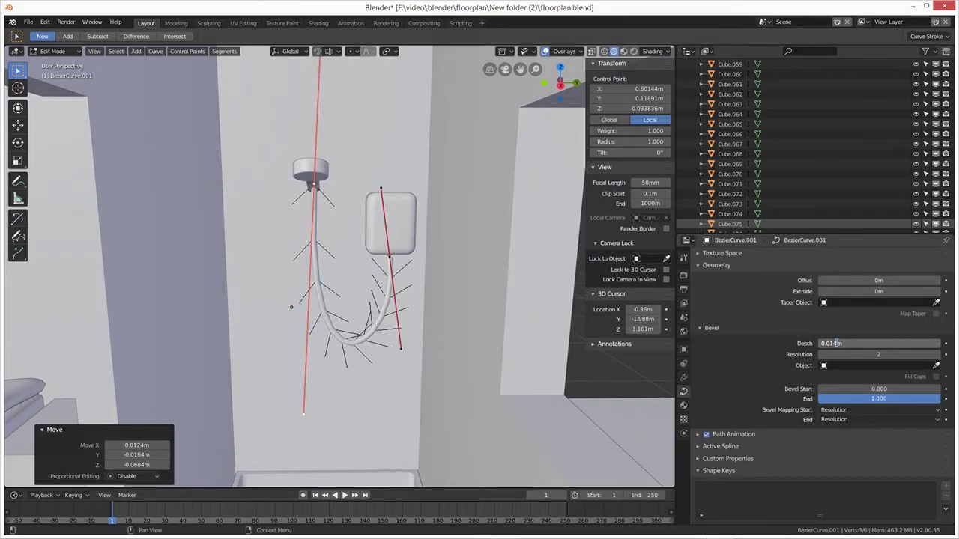
key("Delete")
type("2")
key("Return")
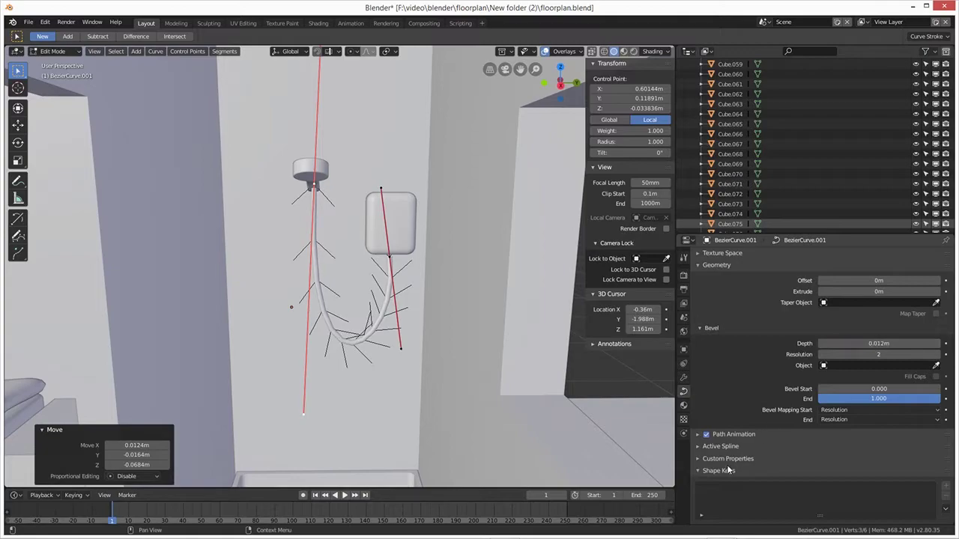
Raise the hose's end point into the wall box's underside, to about local 0.285, 0.485, 0.020 m
left_click(390, 256)
key("g")
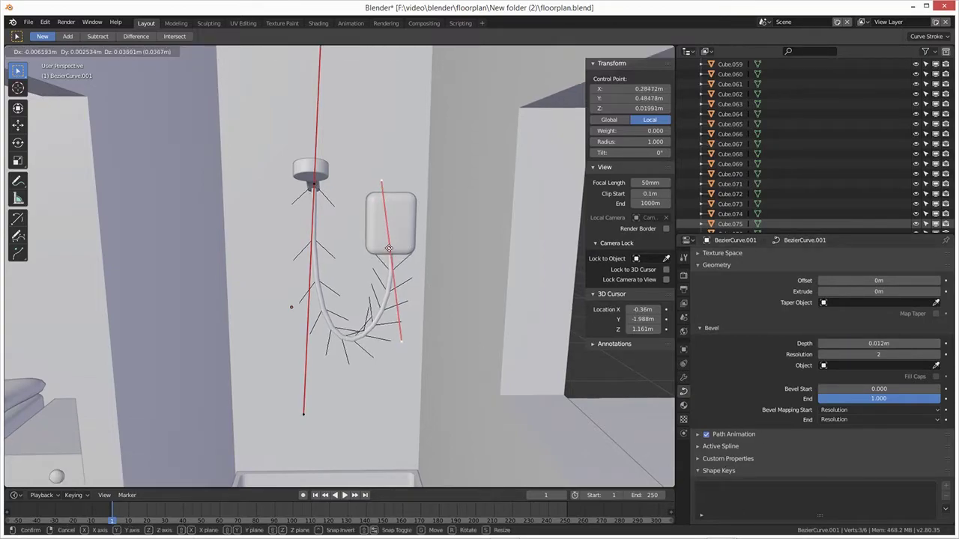
left_click(389, 248)
From the side, shift the hose's end point to about local Z -0.002 m and straighten its lower handle to about -0.174, 0.544, -0.010 m
middle_click_drag(389, 248, 330, 258)
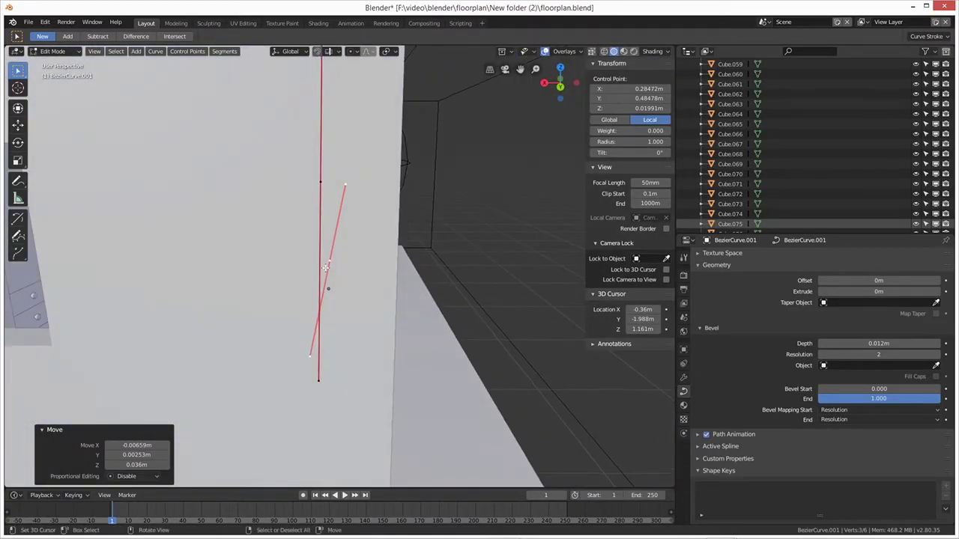
left_click(330, 258)
key("g")
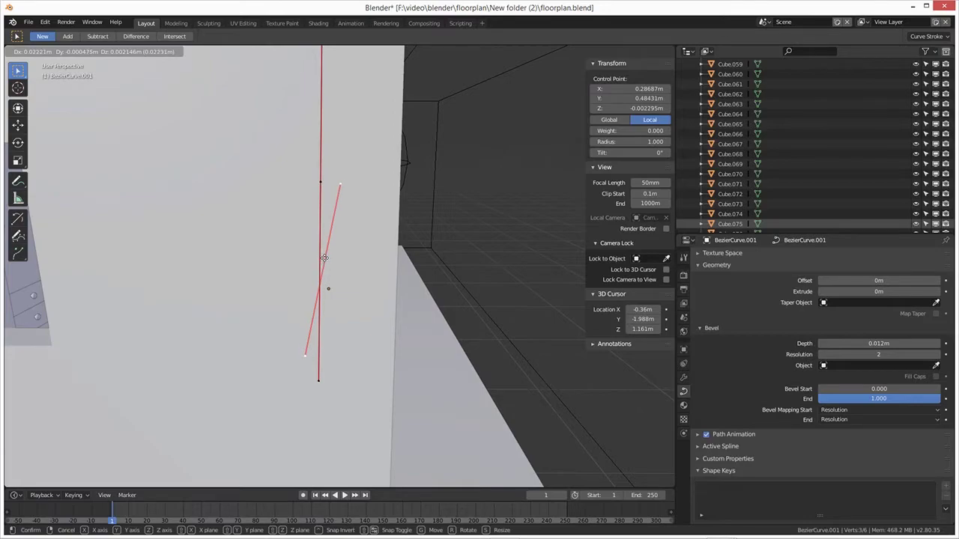
left_click(323, 260)
key("g")
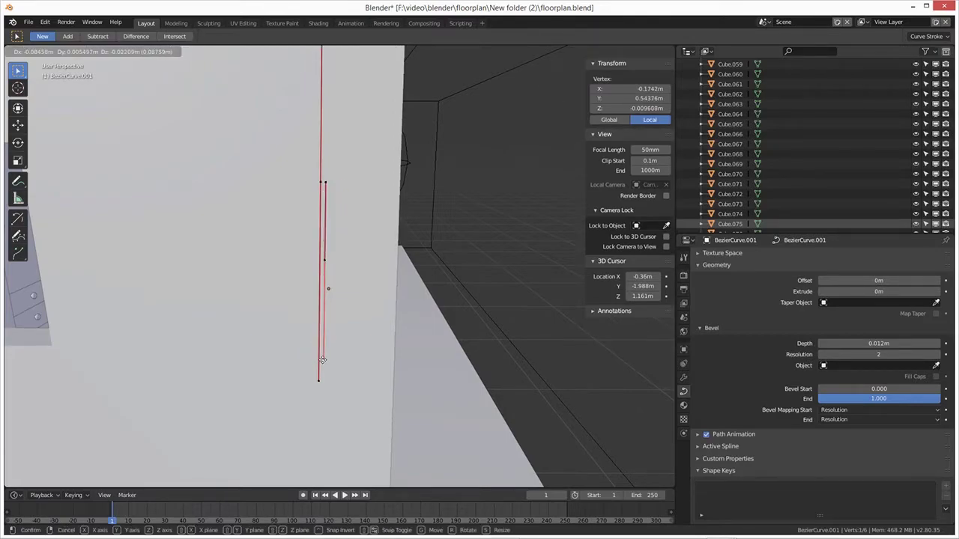
left_click(330, 358)
Move the hose's end point and handles about 0.033 m along X, in line with the shower-head end of the curve
middle_click_drag(330, 358, 335, 294)
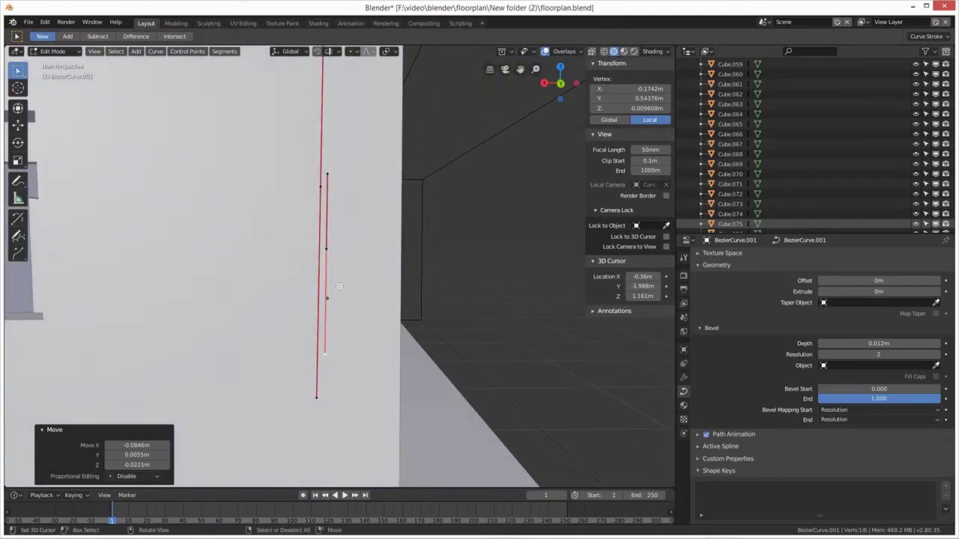
key("l")
key("g")
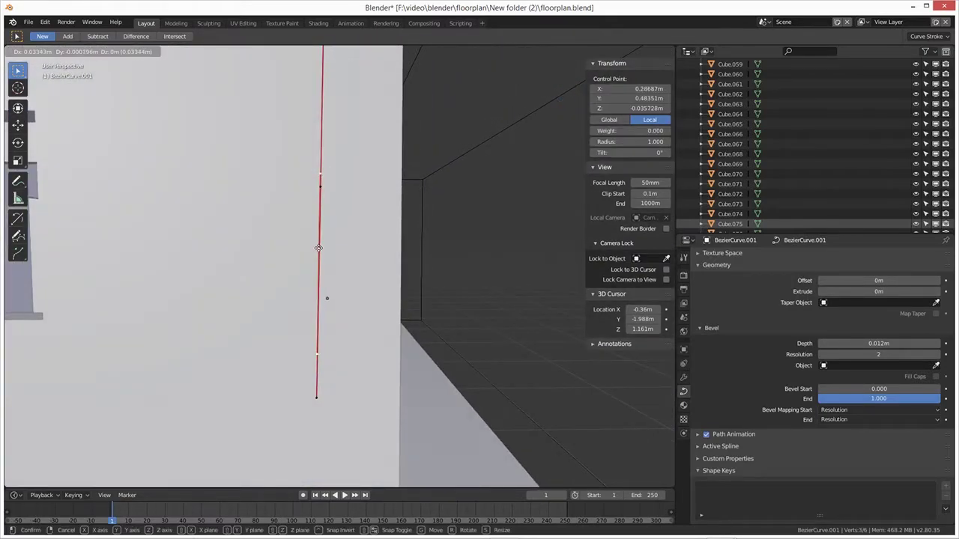
left_click(254, 322)
middle_click_drag(254, 322, 385, 318)
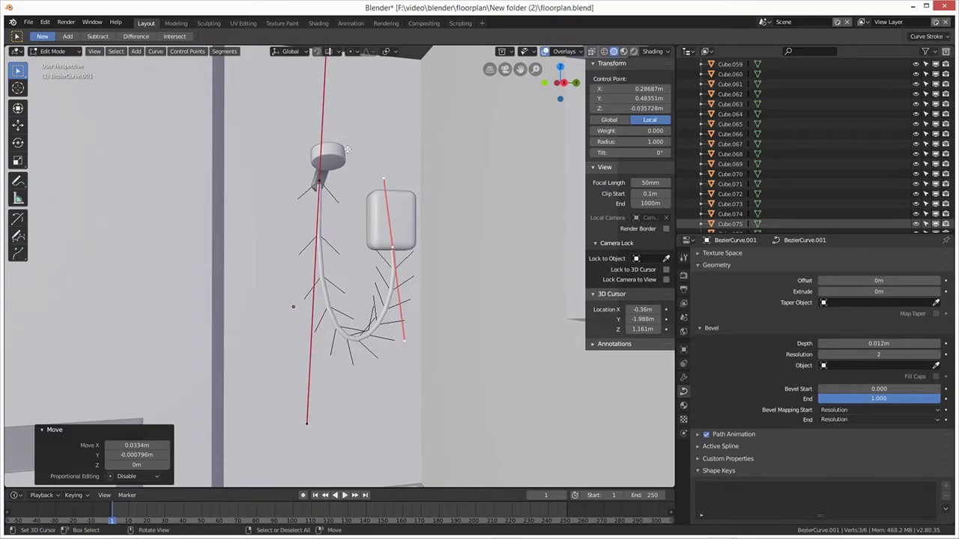
Leave curve editing and move the shower head about 0.031 m along the X axis so it meets the hose
middle_click_drag(364, 250, 283, 262)
left_click(282, 262)
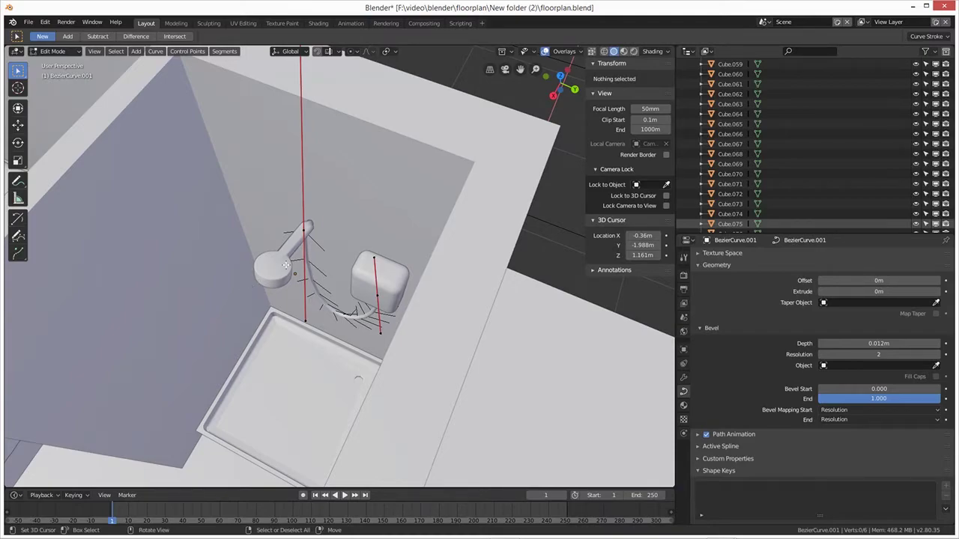
key("Tab")
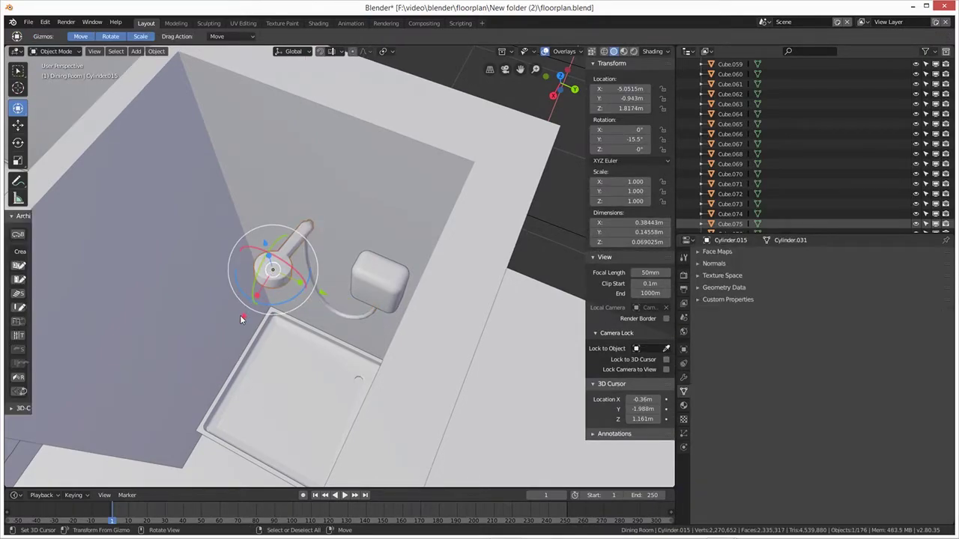
key("g")
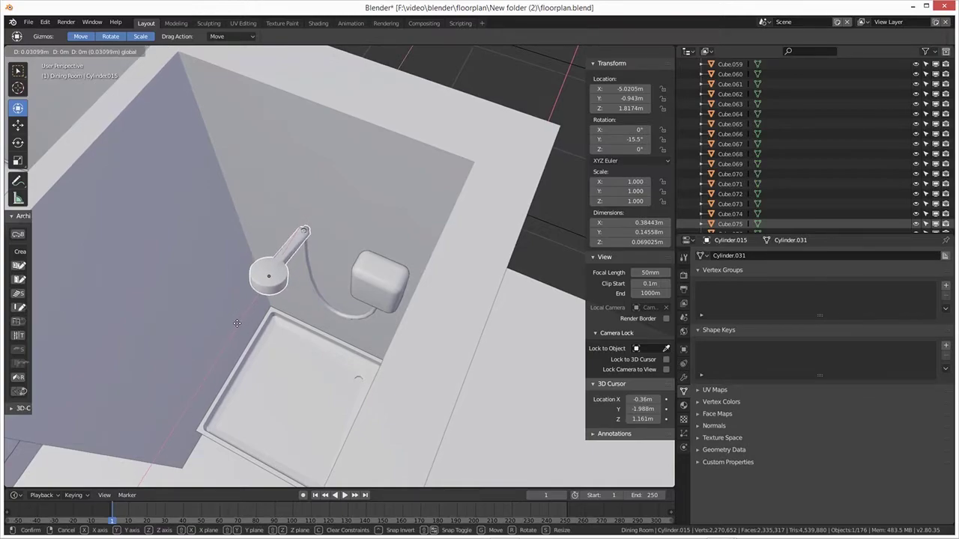
left_click(237, 323)
middle_click_drag(237, 323, 327, 324)
left_click(335, 319)
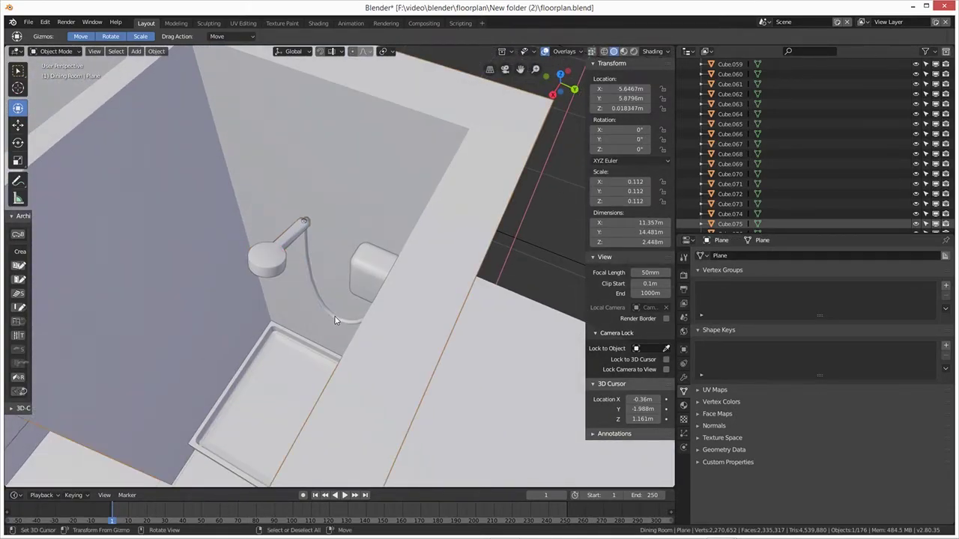
Edit the hose curve and move its shower-head end point with both handles about -0.0246 m along the X axis
left_click(321, 306)
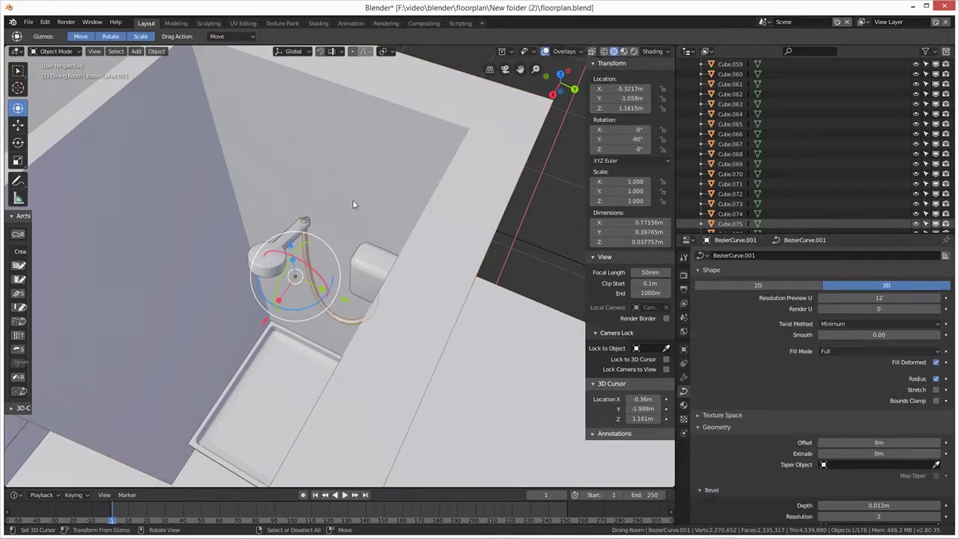
left_click(56, 51)
left_click(54, 51)
left_click(54, 74)
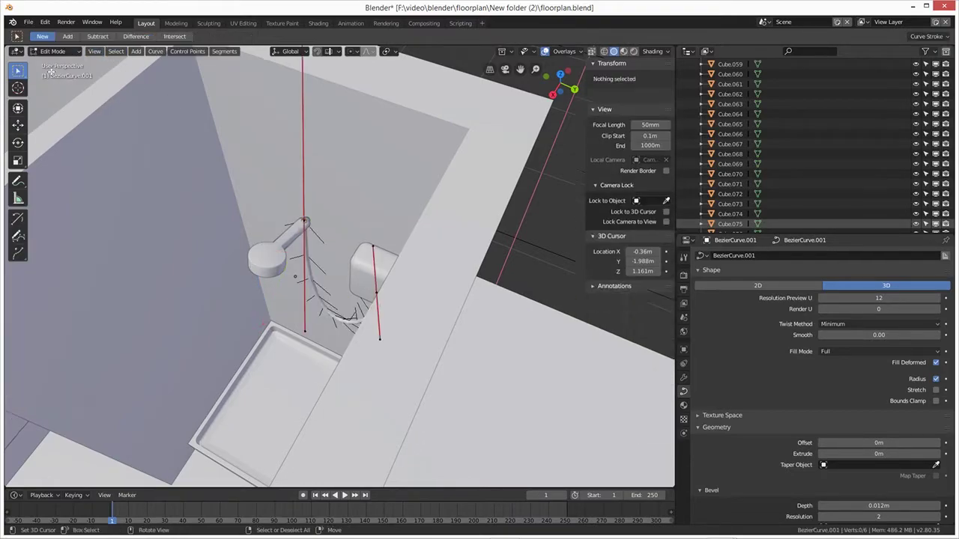
middle_click_drag(384, 218, 378, 208)
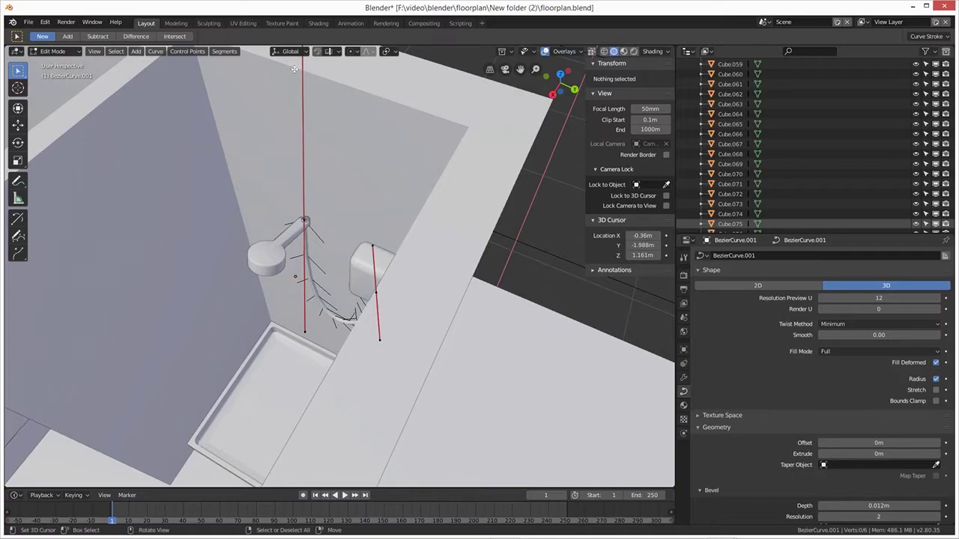
middle_click_drag(371, 199, 307, 225)
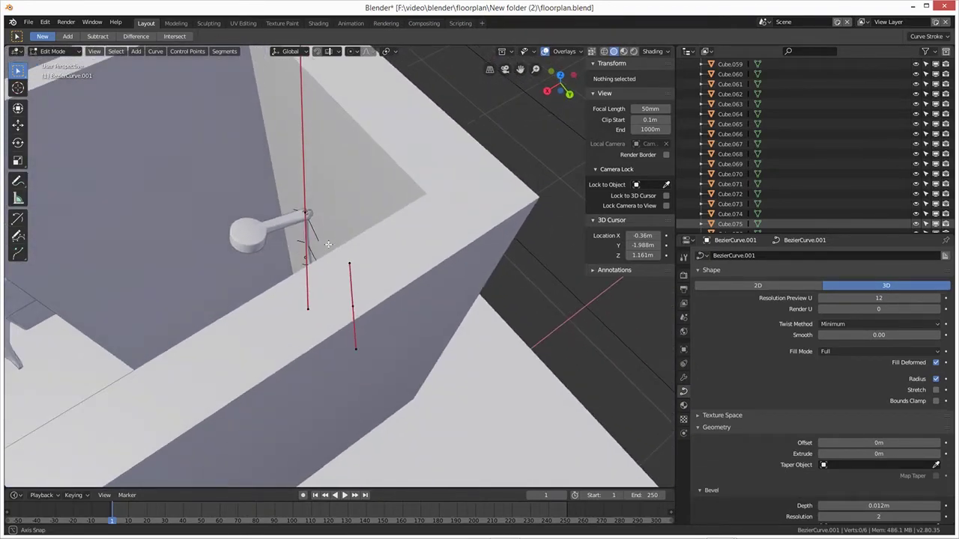
left_click(282, 220)
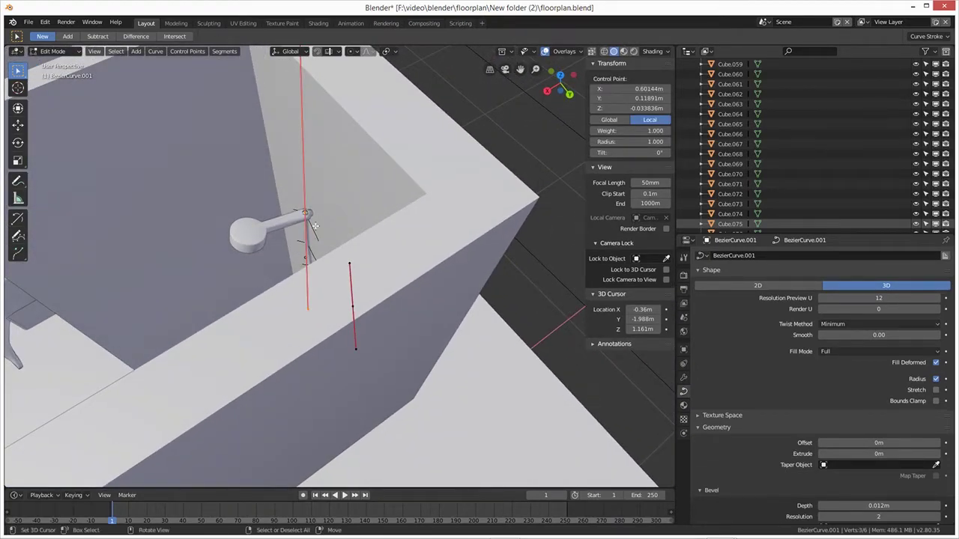
left_click(17, 125)
left_click_drag(272, 234, 276, 232)
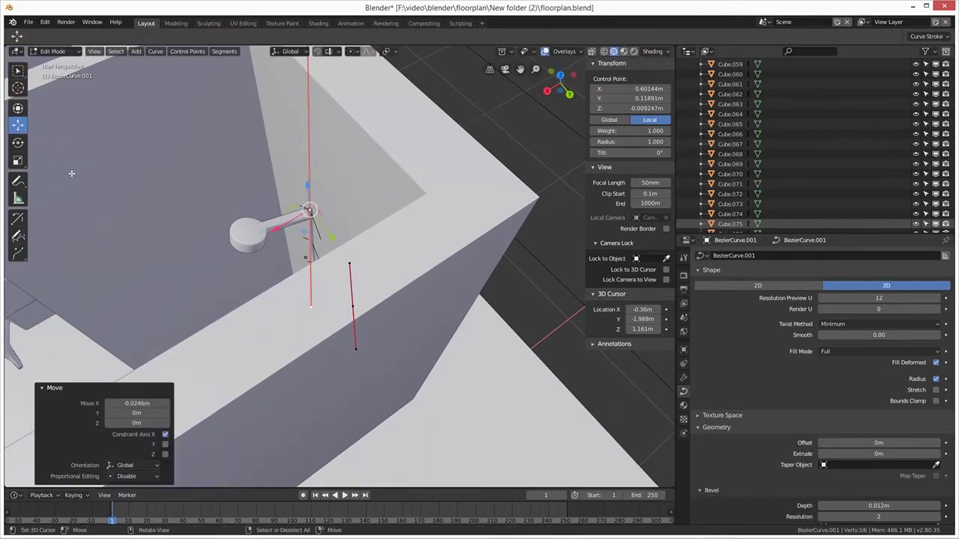
Try rotating the handles of the hose's shower-head end point 56° about the Y axis
left_click(18, 142)
left_click_drag(292, 198, 283, 223)
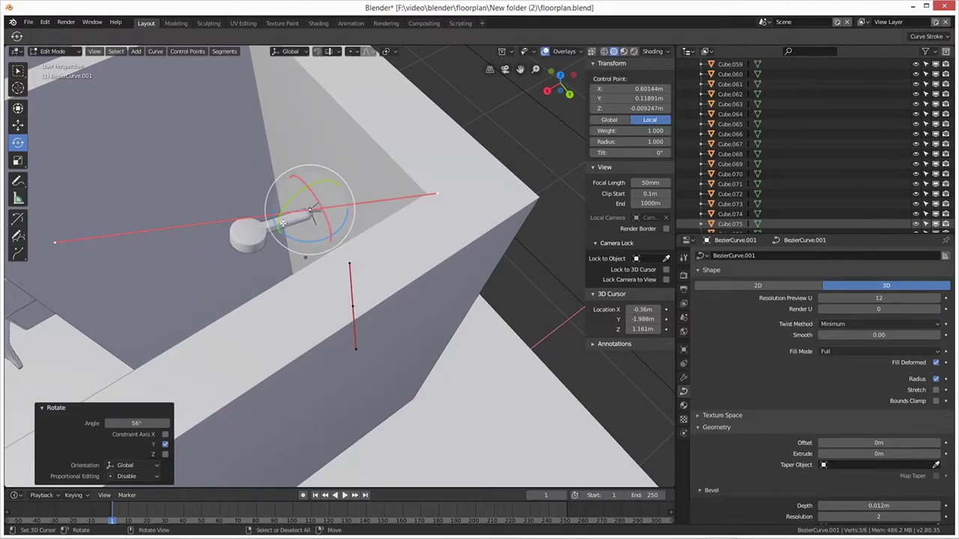
middle_click_drag(285, 225, 357, 206)
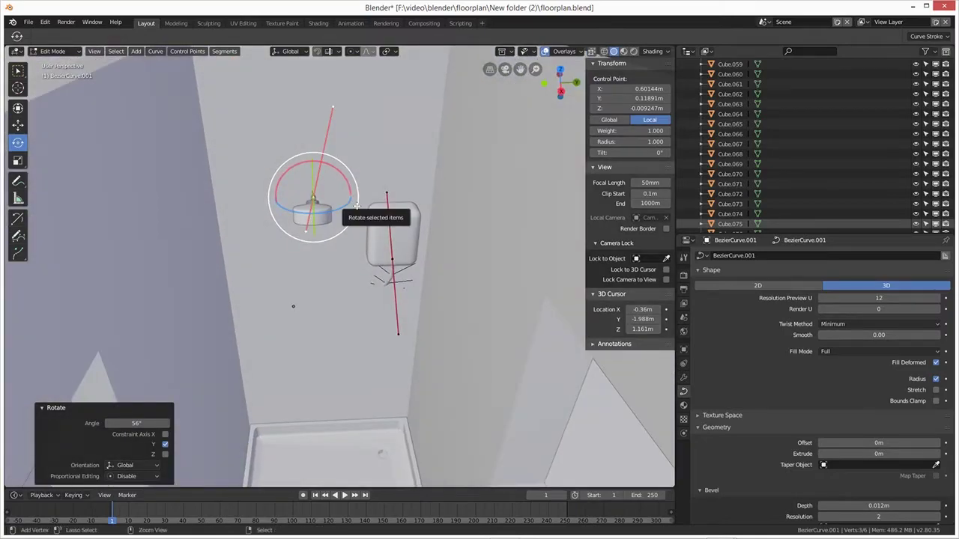
key("ctrl+z")
middle_click_drag(331, 252, 364, 284)
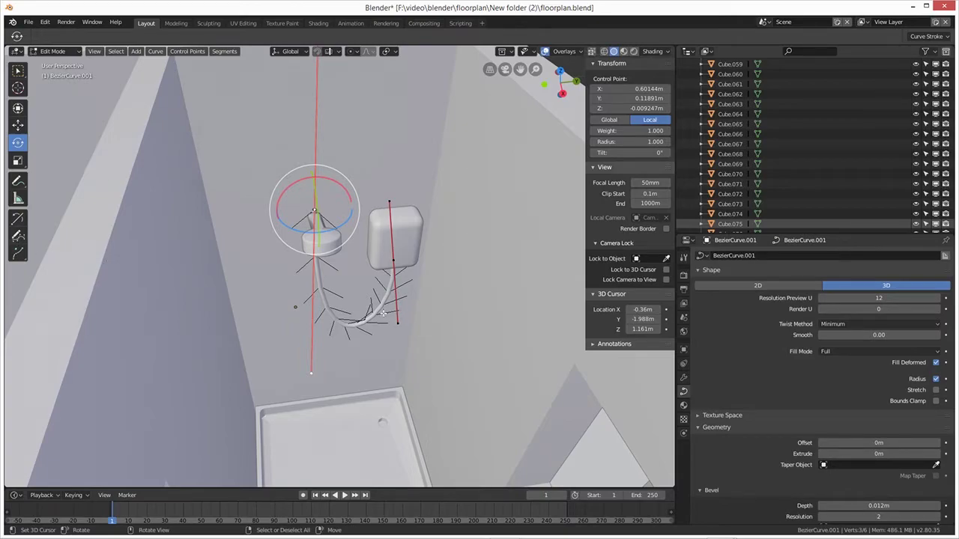
Leave curve editing, then select the shower head and nudge its position slightly
scroll(375, 314, "down", 5)
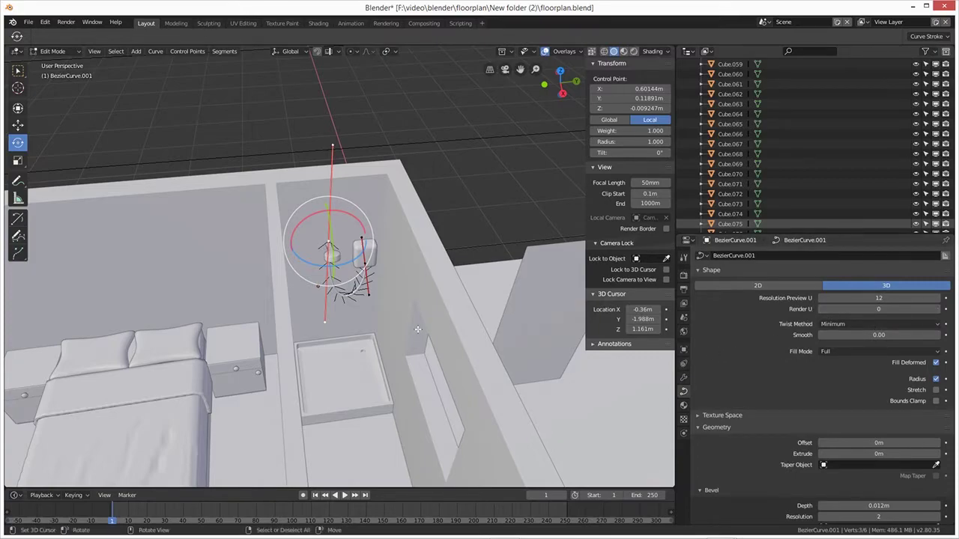
key("Tab")
middle_click_drag(377, 351, 325, 377)
left_click(305, 267)
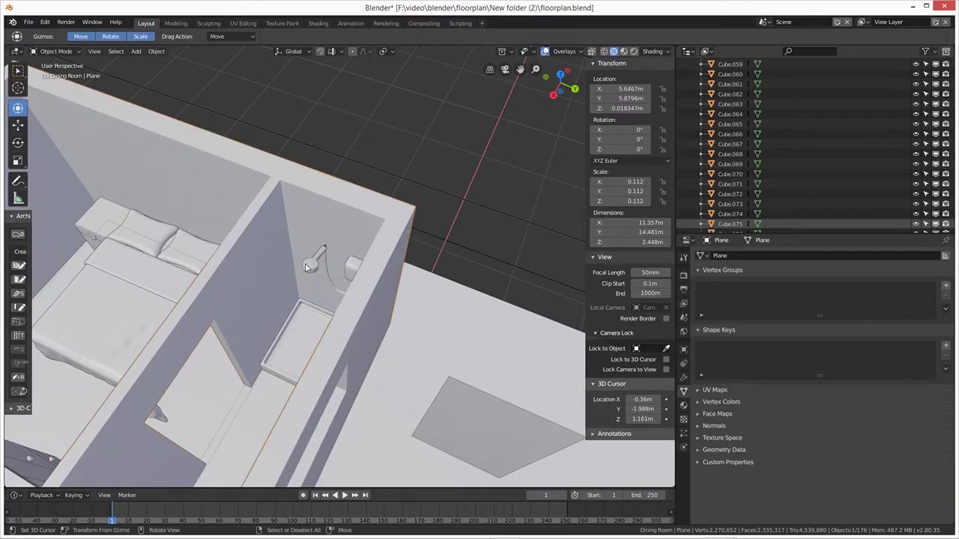
left_click(313, 268)
left_click_drag(285, 317, 279, 317)
Move the loose glass panel about -1.86 m along Y to the shower opening, then a further -0.0171 m to fit between the walls
left_click(501, 409)
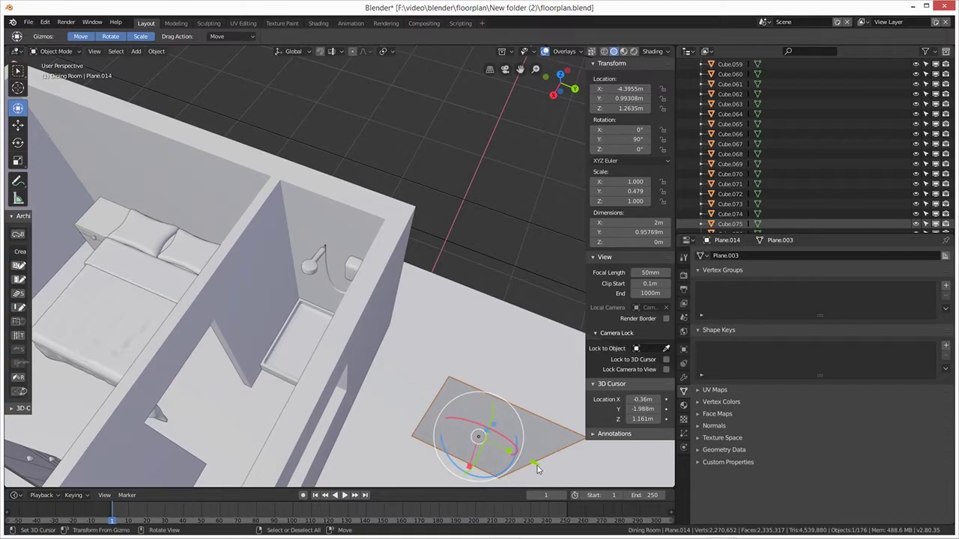
key("g")
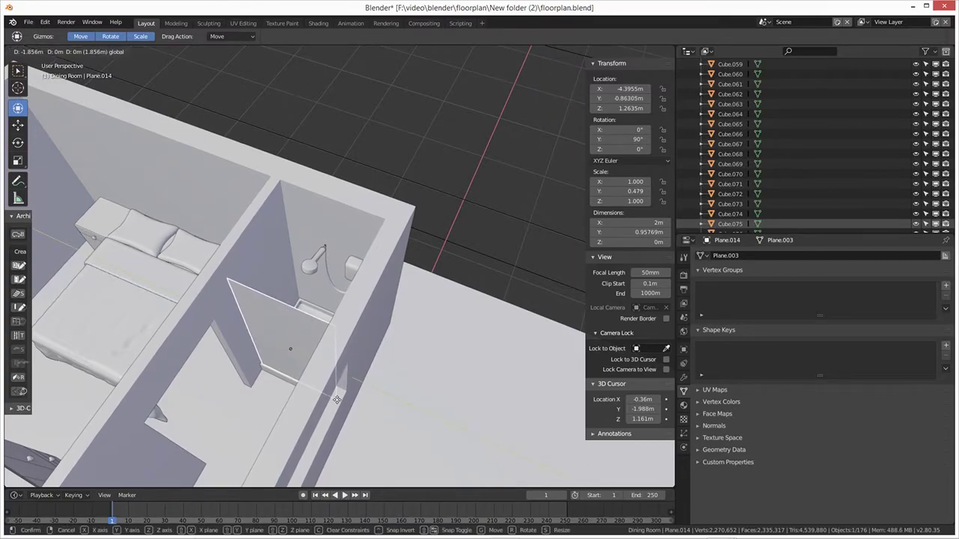
left_click(344, 410)
middle_click_drag(345, 411, 377, 368)
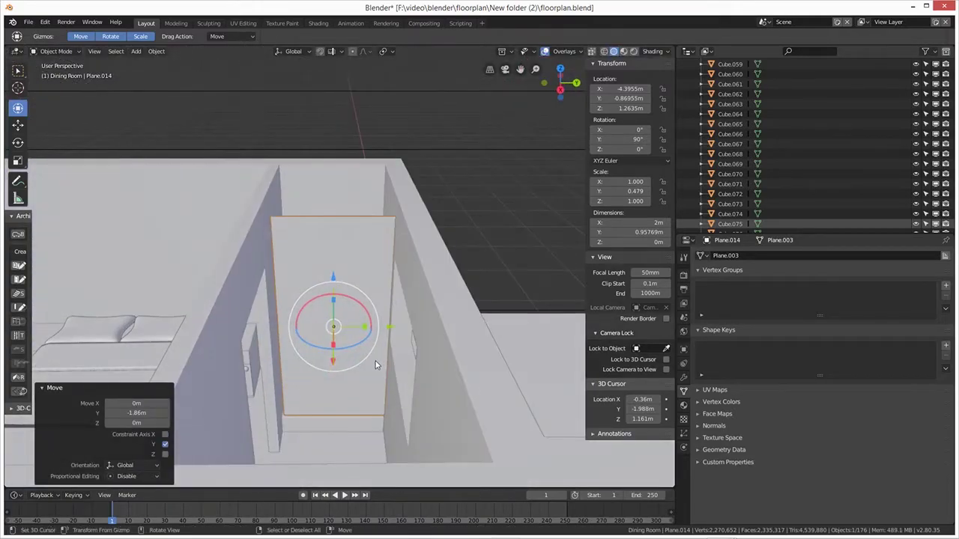
key("g")
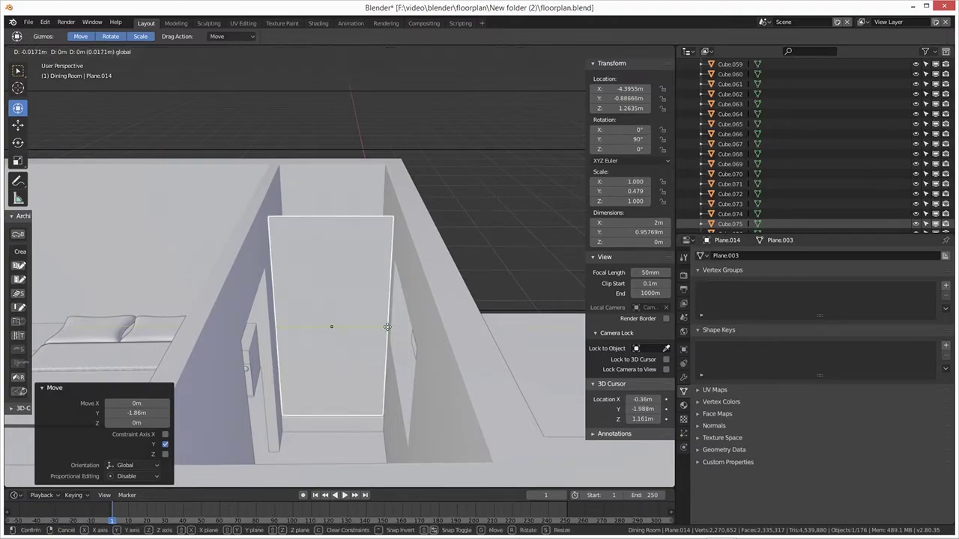
left_click(387, 327)
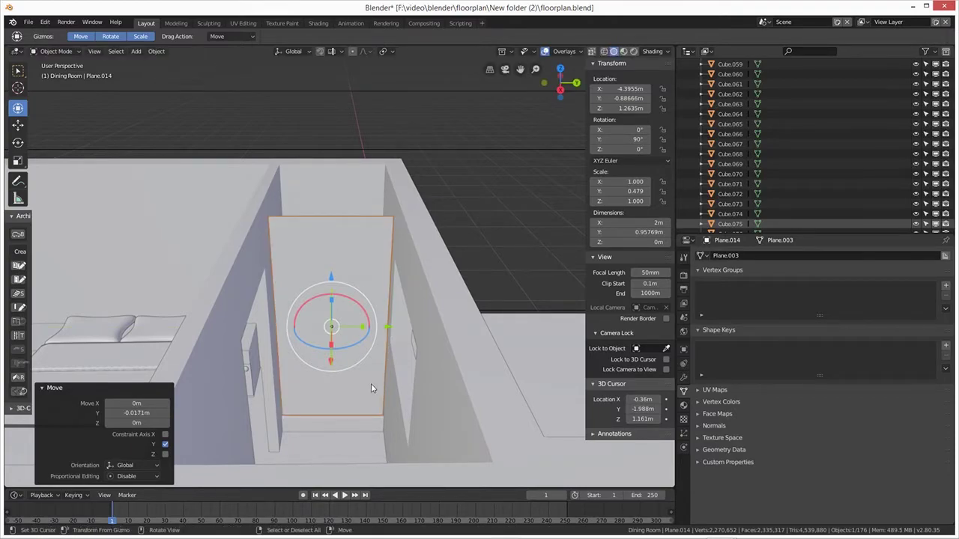
Lower the glass panel material's roughness to 0.119 in rendered preview, then return to solid shading
left_click(633, 51)
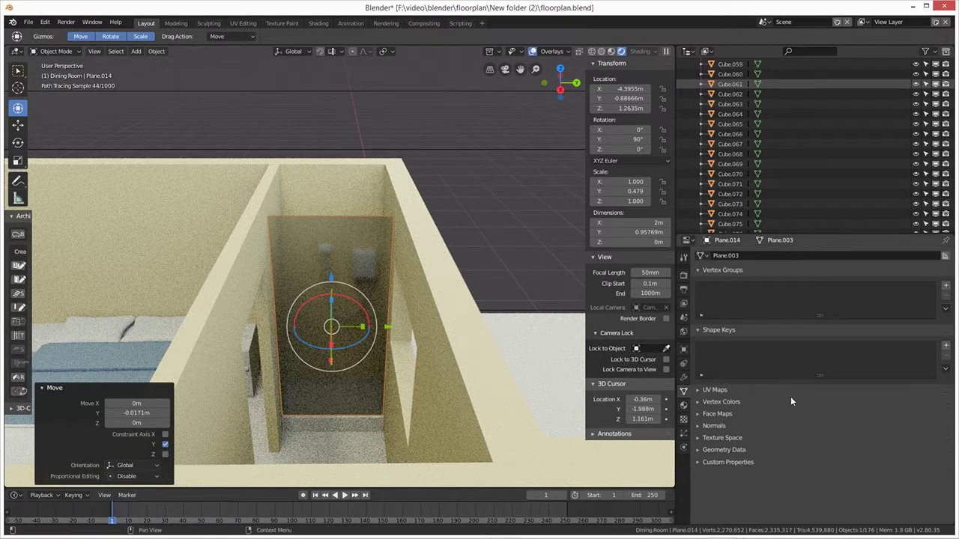
left_click(684, 405)
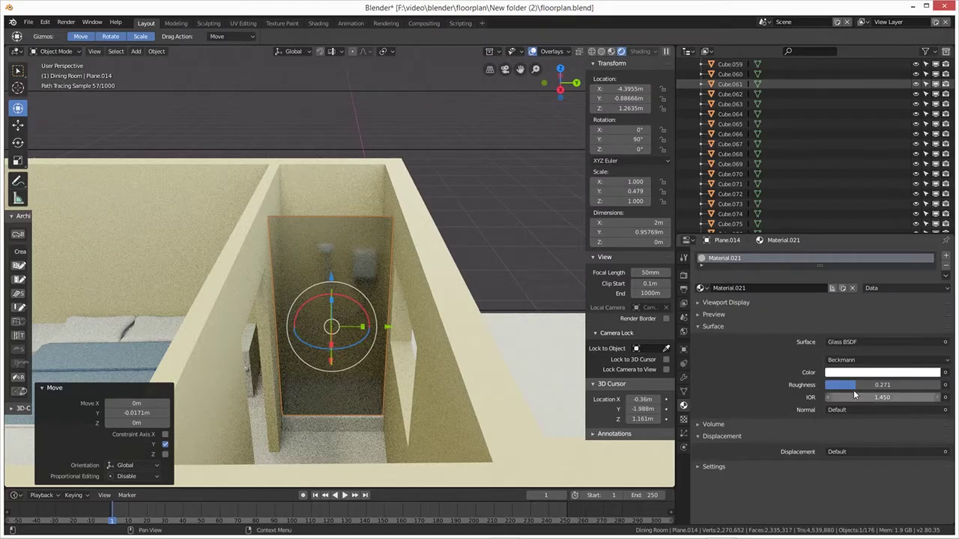
left_click_drag(883, 384, 868, 383)
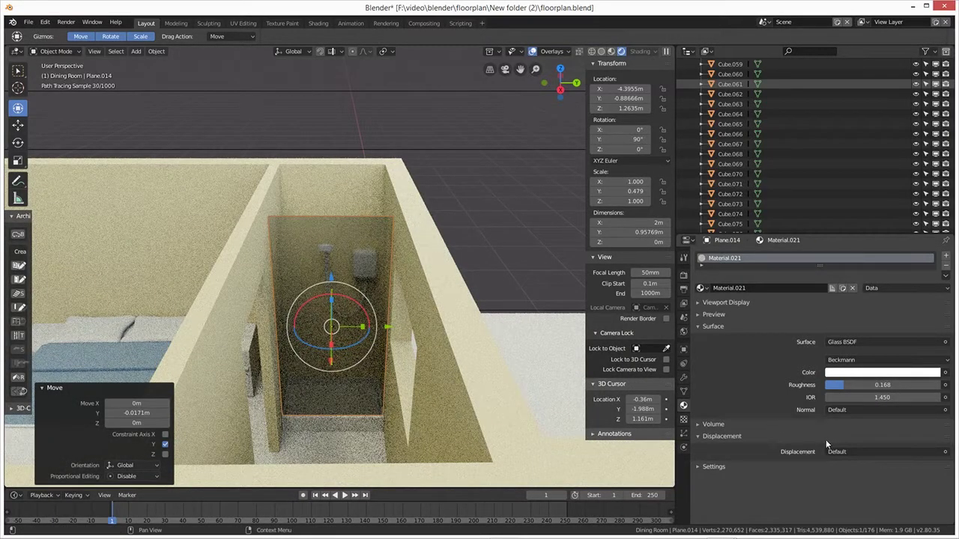
left_click_drag(844, 384, 841, 384)
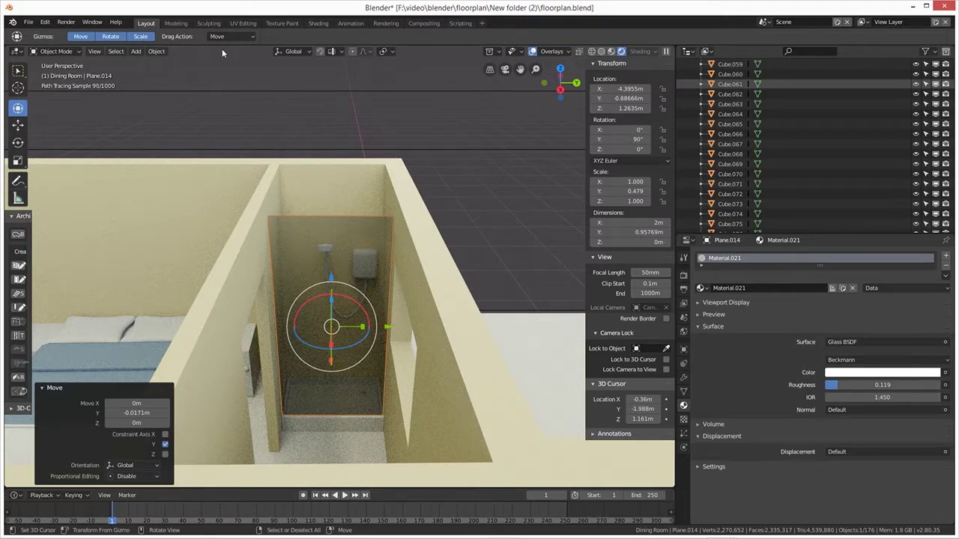
left_click(611, 52)
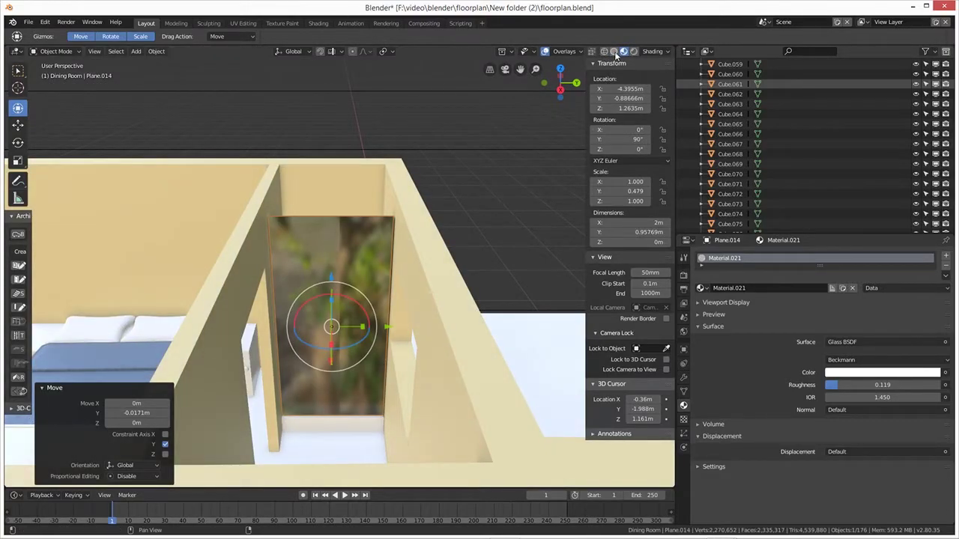
left_click(613, 51)
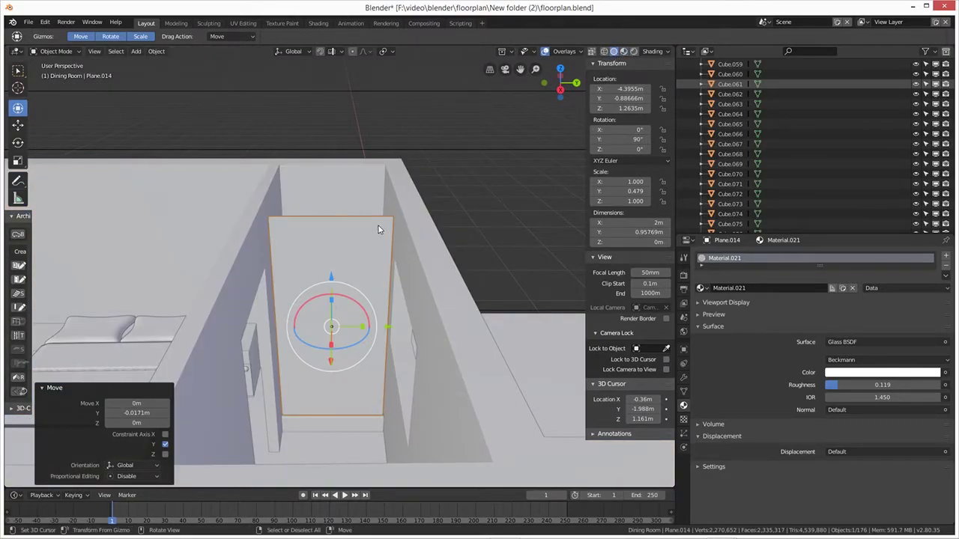
Add two horizontal loop cuts across the glass panel and spread them apart along Z by a factor of 1.928
key("Tab")
key("ctrl+r")
scroll(383, 281, "up", 1)
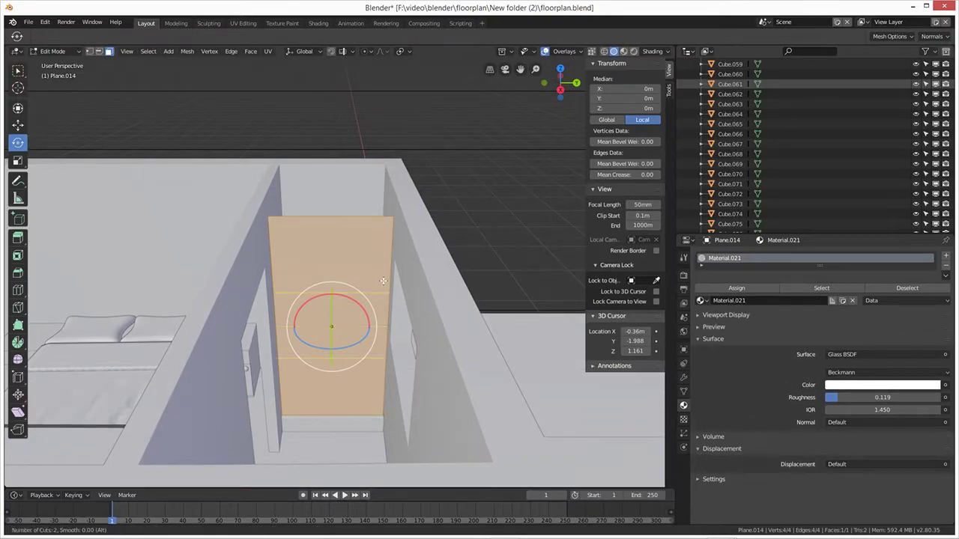
left_click(383, 281)
right_click(383, 281)
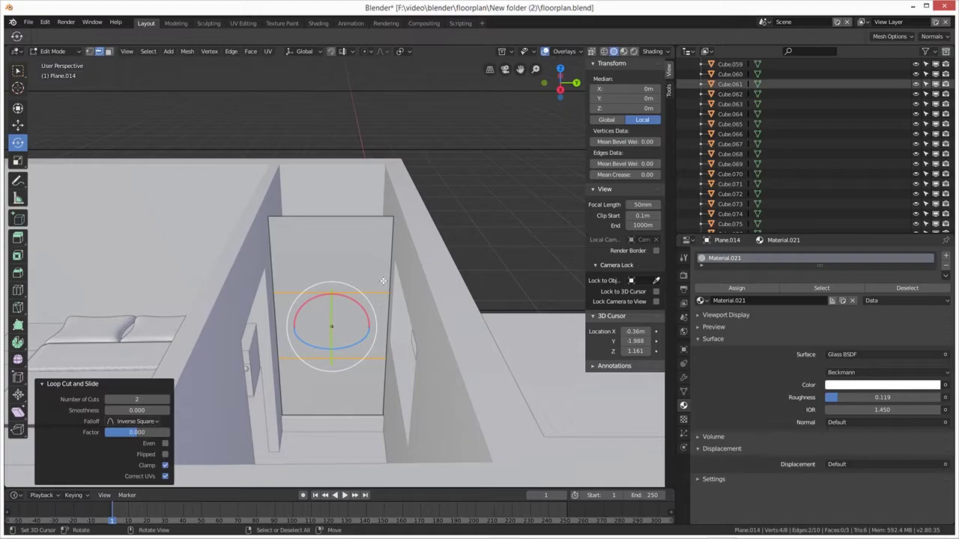
key("s")
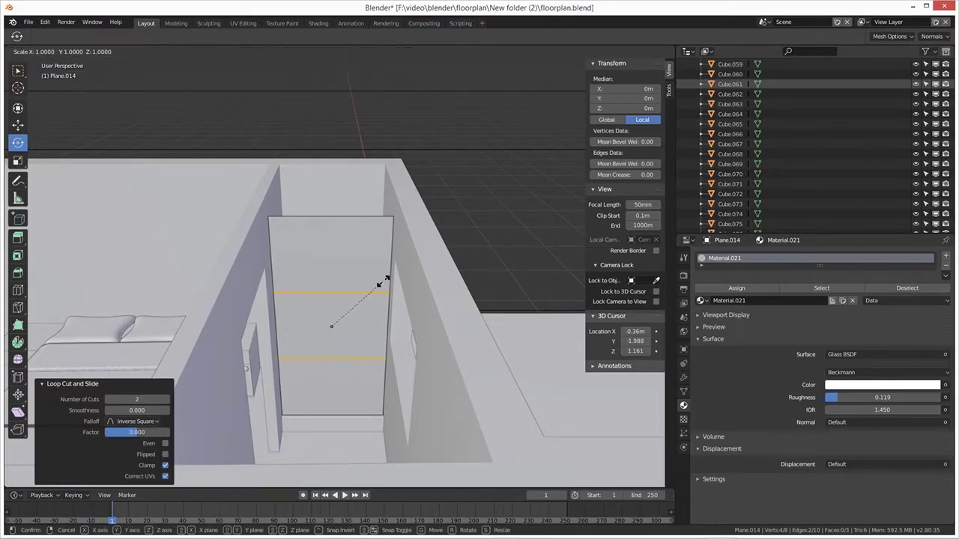
key("z")
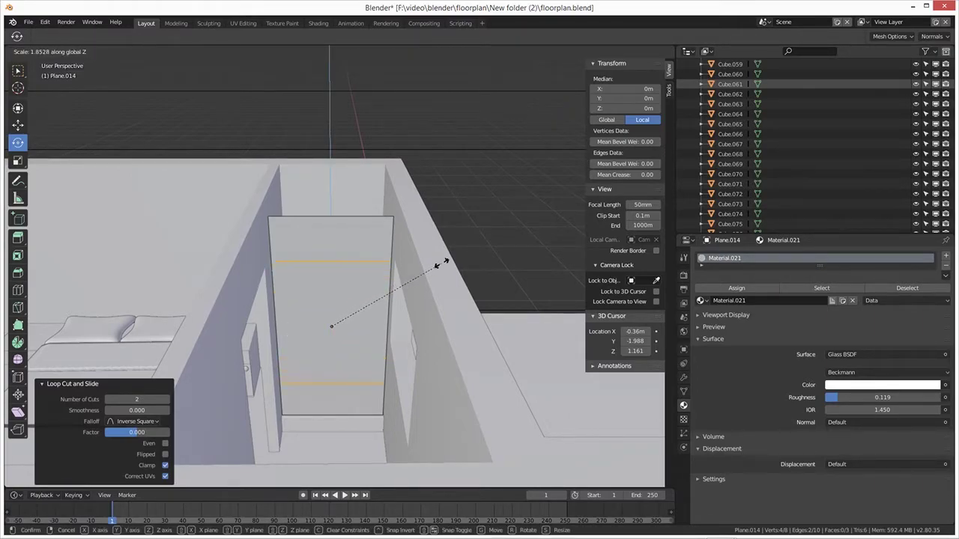
left_click(445, 261)
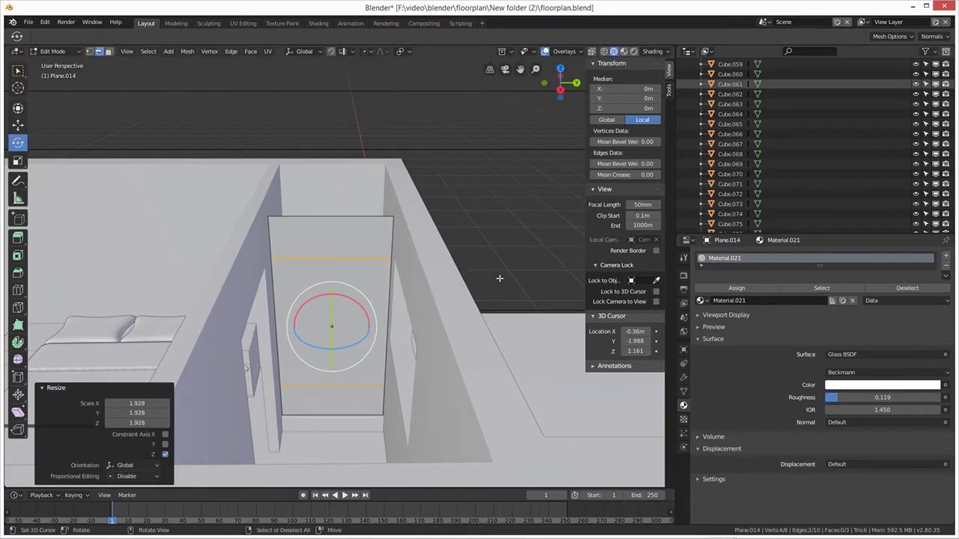
Add a second material slot to the glass panel with a new material using the Glass BSDF surface
left_click(946, 255)
left_click(820, 326)
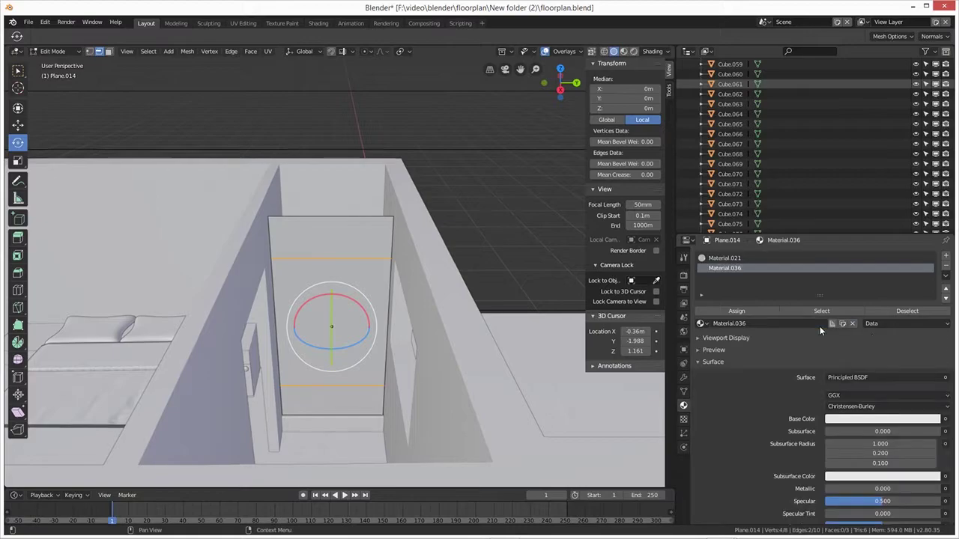
left_click(849, 397)
left_click(825, 393)
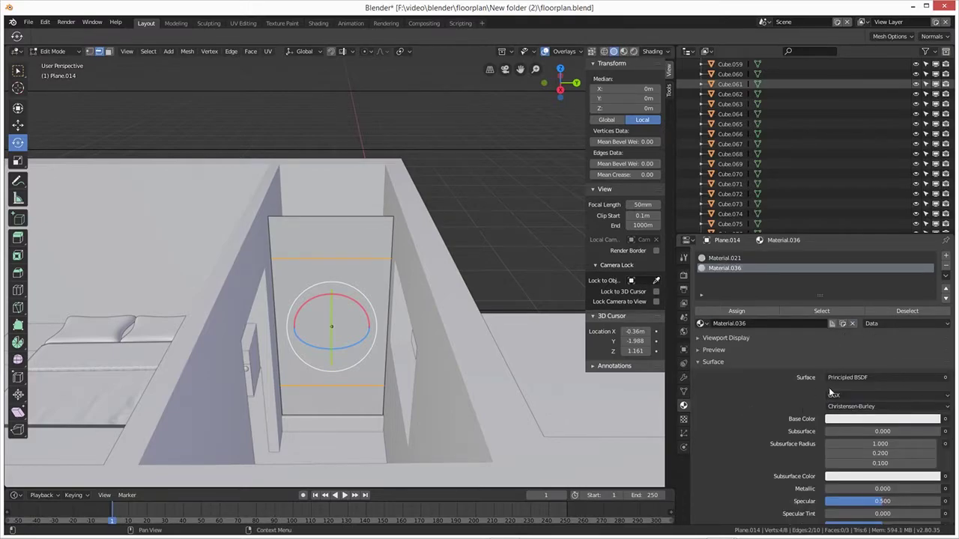
left_click(861, 377)
left_click(835, 192)
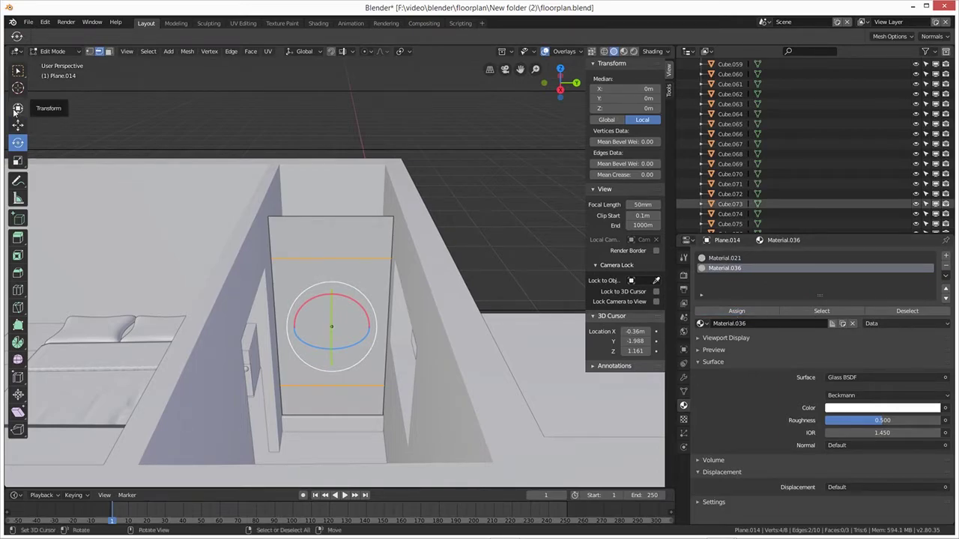
Select the panel's middle face and assign the new second glass material to it
left_click(109, 51)
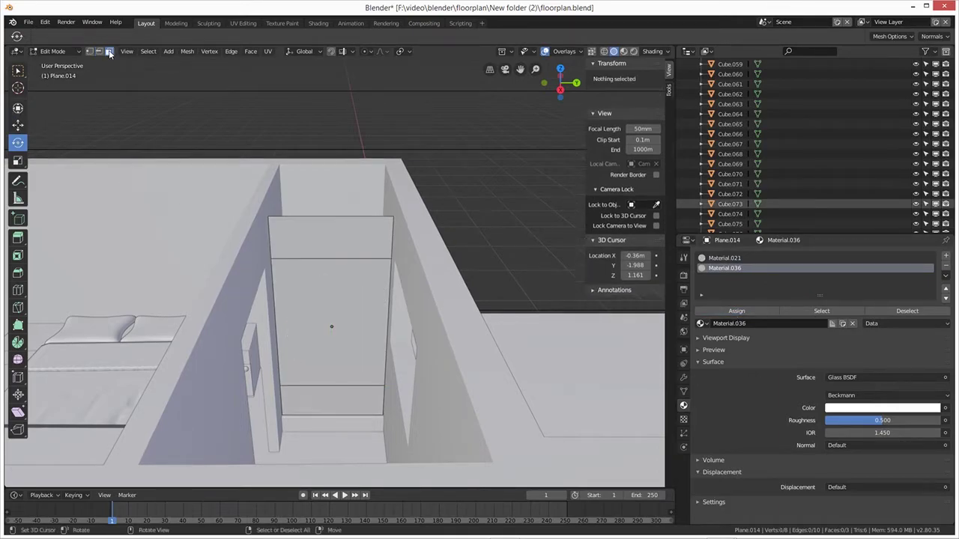
left_click(385, 282)
left_click(724, 258)
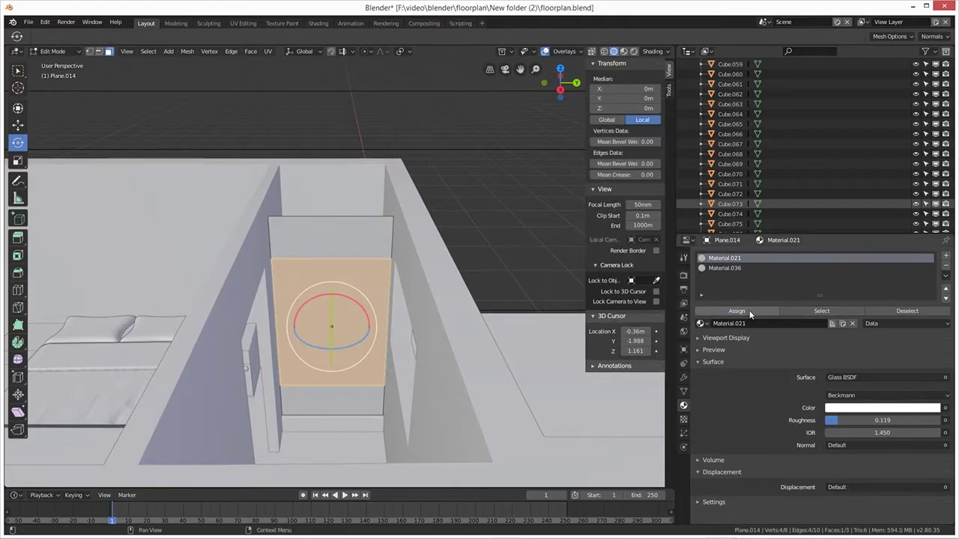
left_click(724, 268)
left_click(741, 311)
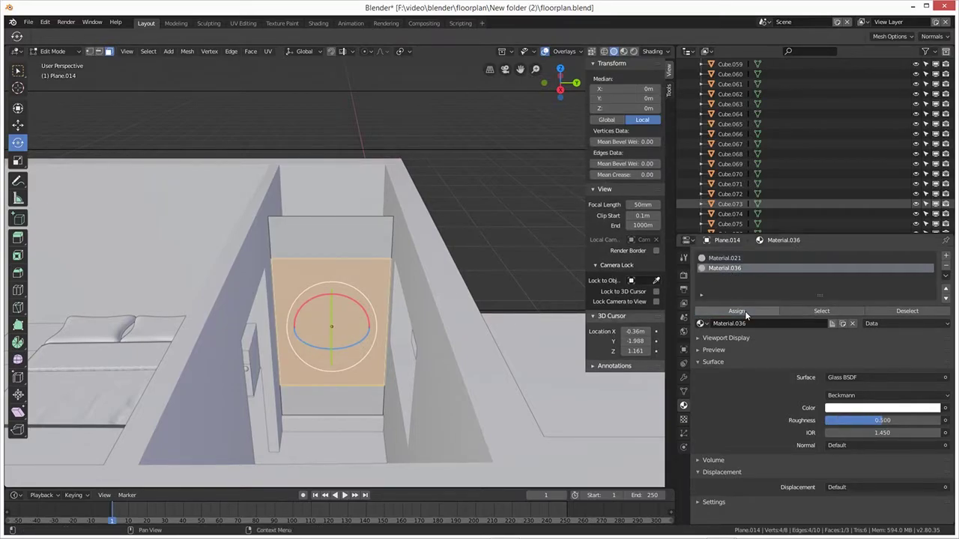
Show the scene in rendered shading and return the glass panel to object mode
left_click(633, 51)
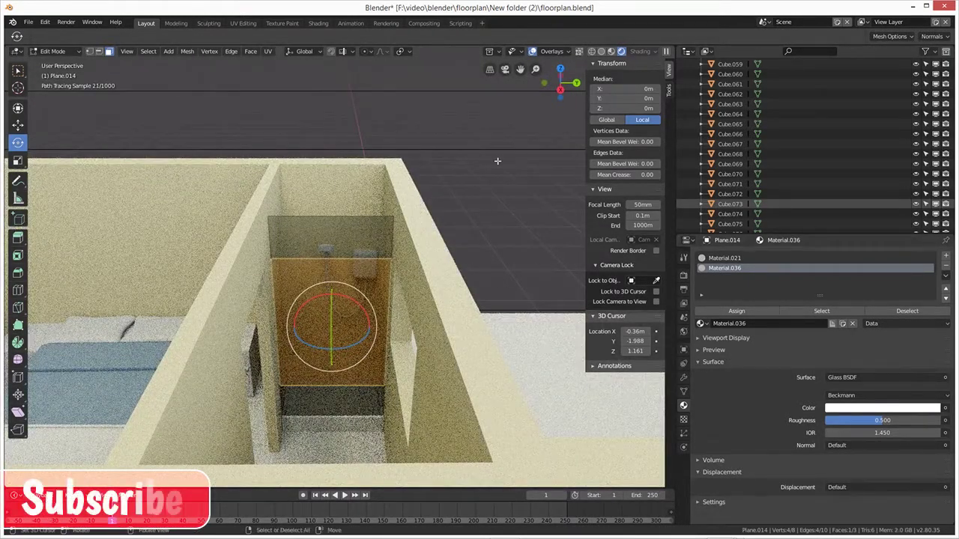
left_click(54, 51)
left_click(54, 52)
left_click(53, 51)
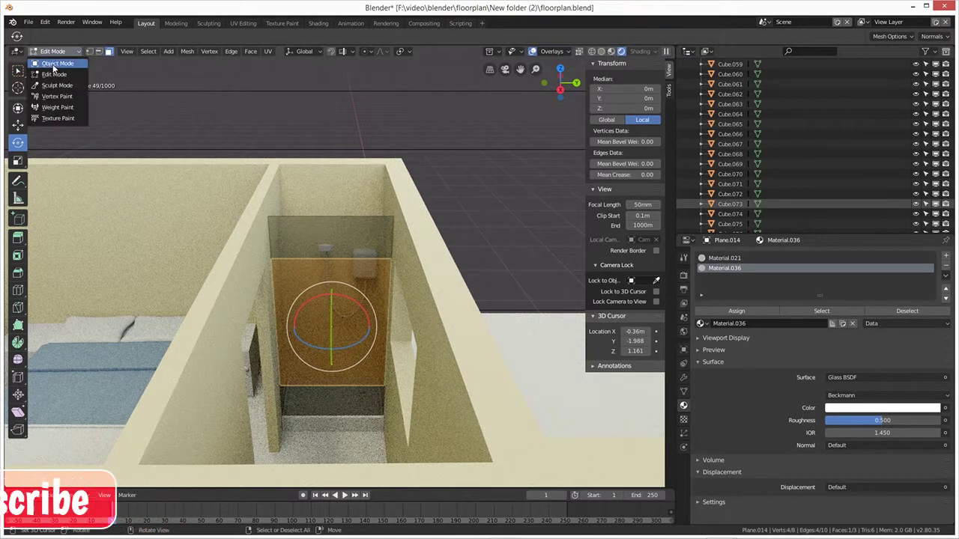
left_click(56, 64)
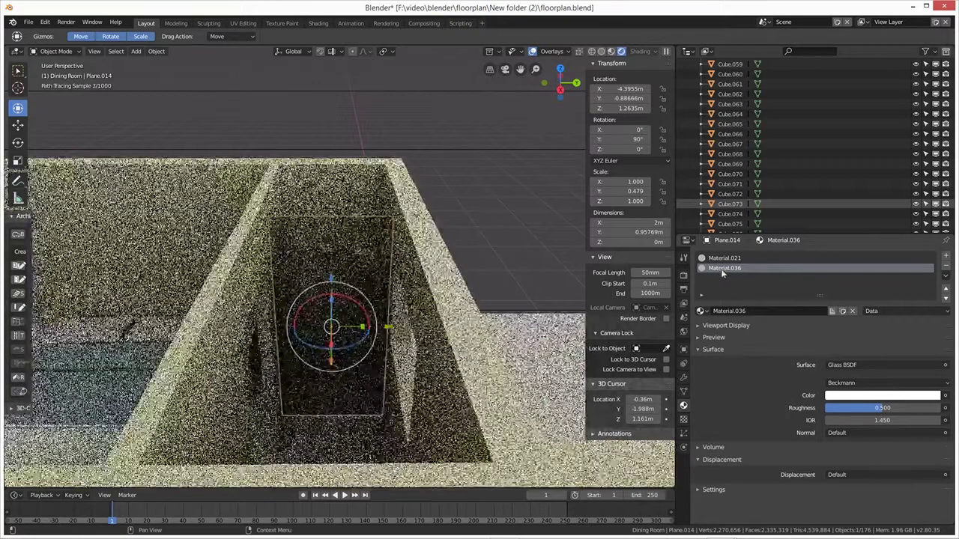
Set the roughness of the middle section's glass material to 0.630 and hide the viewport overlays
left_click(720, 260)
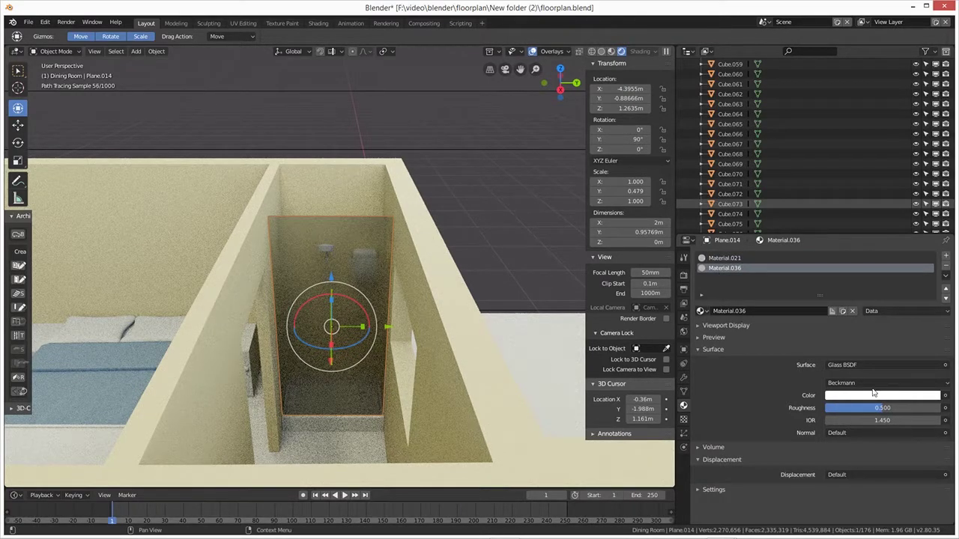
left_click_drag(880, 408, 899, 408)
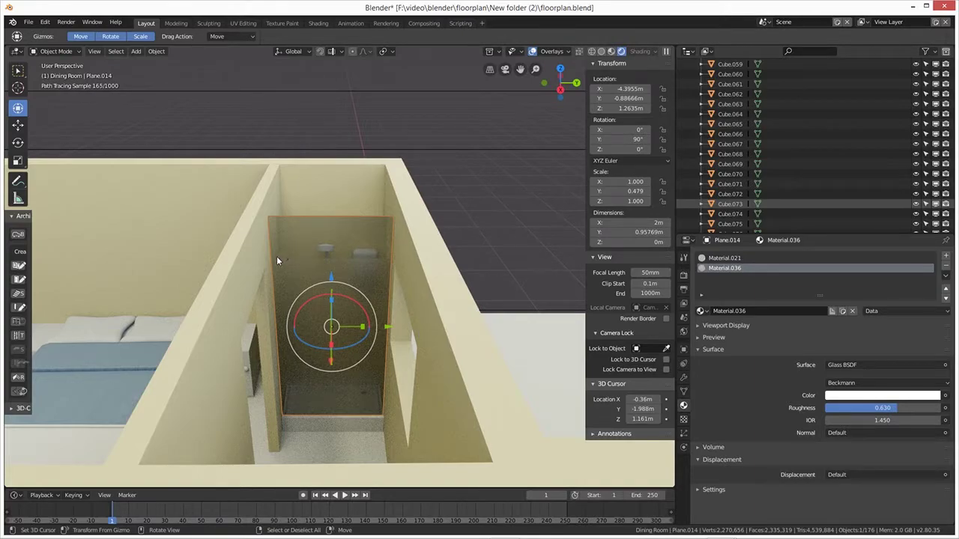
left_click(529, 51)
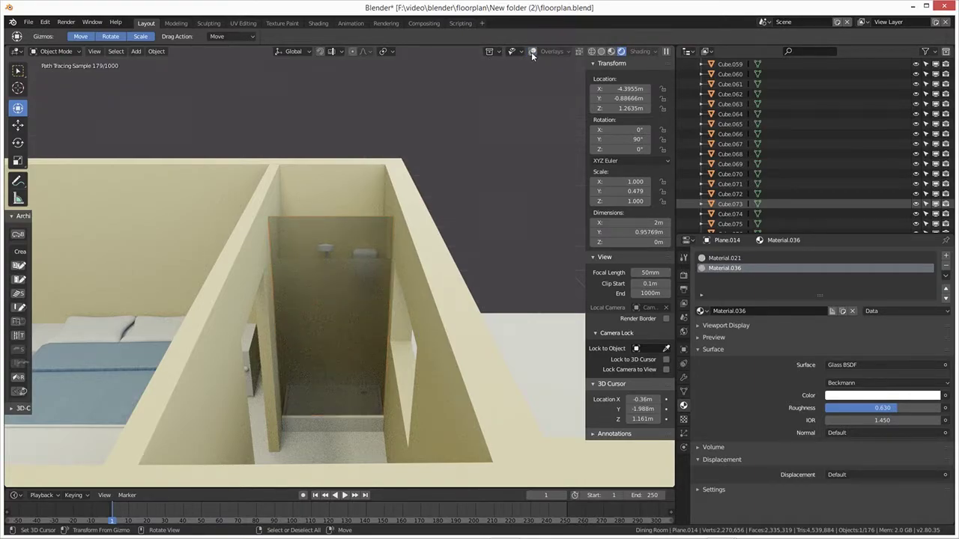